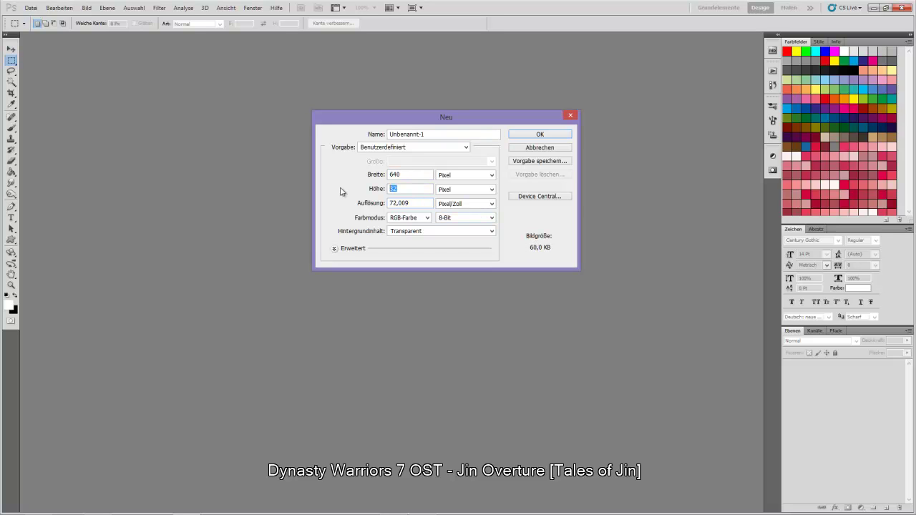
Create a new transparent RGB document 640 pixels wide and 480 pixels high
{"action": "type", "text": "0"}
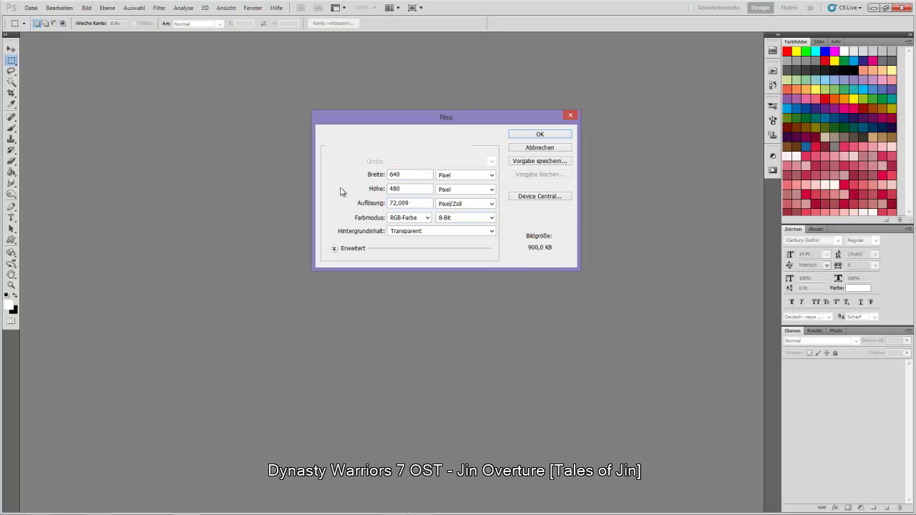
{"action": "key", "text": "Return"}
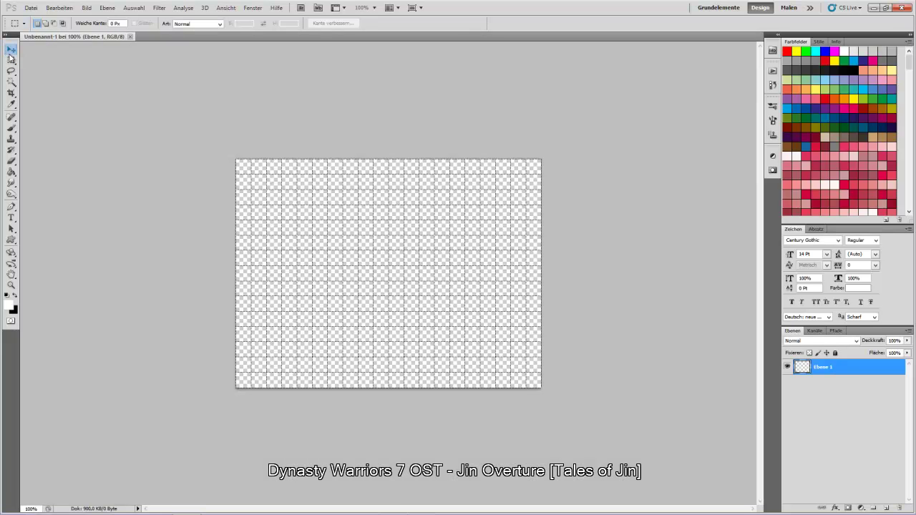
Select the whole canvas and fill it with the light green grass pattern at 100% opacity in Normal mode
{"action": "left_click", "coordinate": [10, 53]}
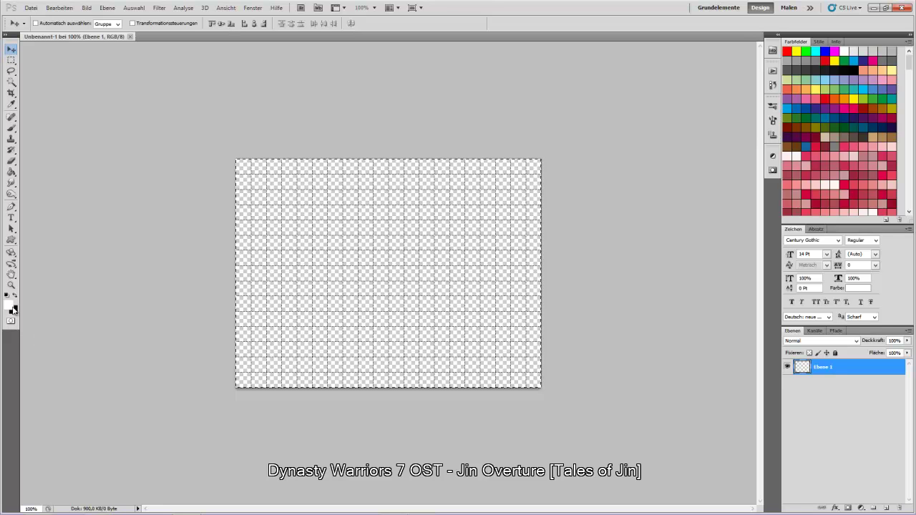
{"action": "left_click", "coordinate": [11, 285]}
{"action": "left_click_drag", "start_coordinate": [364, 285], "coordinate": [401, 287]}
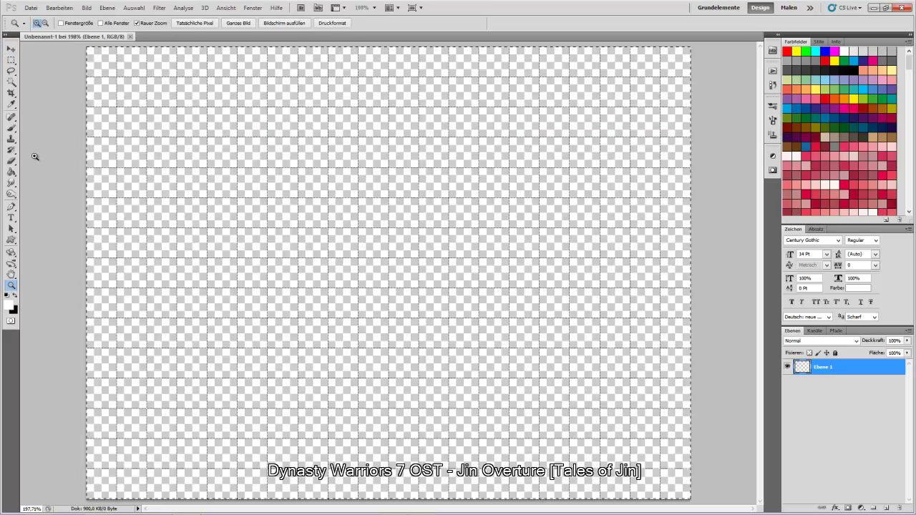
{"action": "left_click", "coordinate": [12, 104]}
{"action": "right_click", "coordinate": [286, 159]}
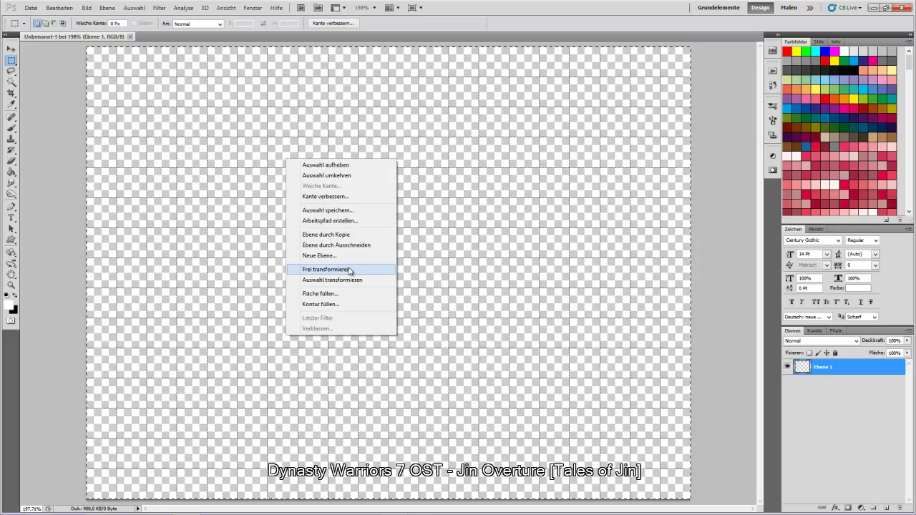
{"action": "left_click", "coordinate": [352, 294]}
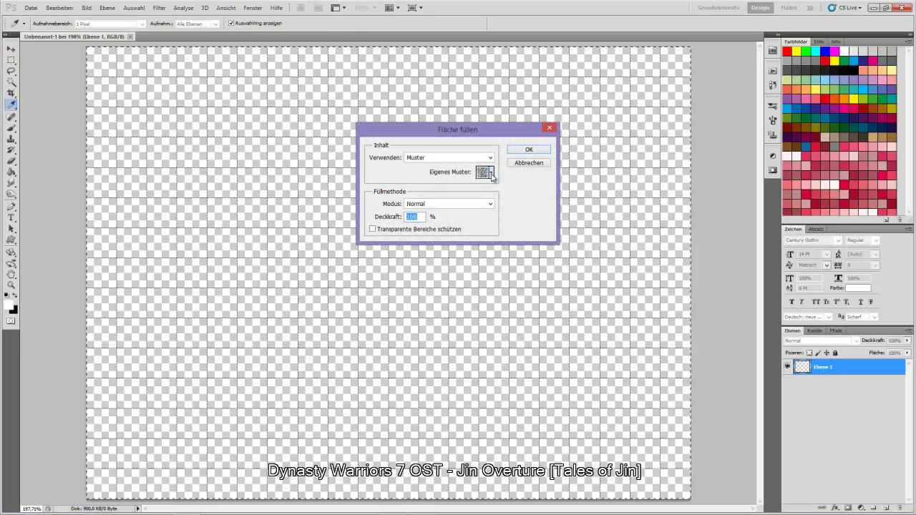
{"action": "left_click", "coordinate": [491, 171]}
{"action": "left_click", "coordinate": [538, 331]}
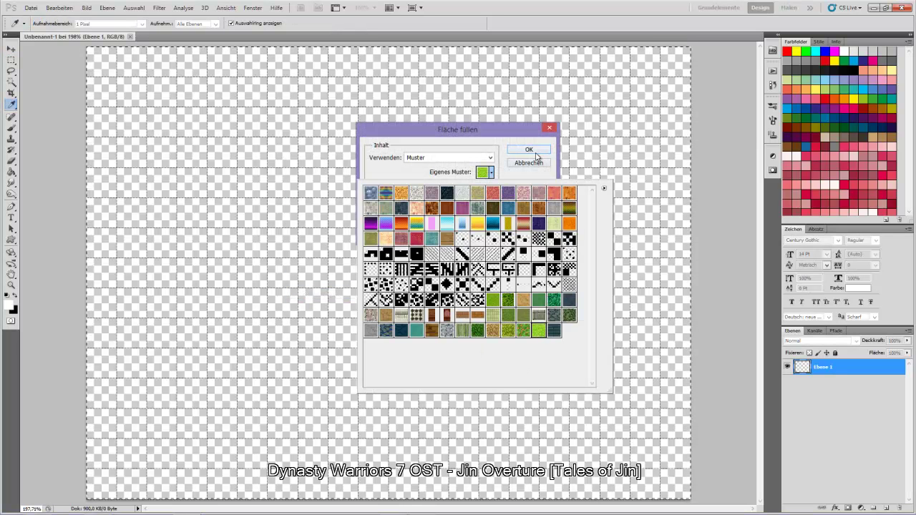
{"action": "left_click", "coordinate": [530, 151]}
{"action": "key", "text": "m"}
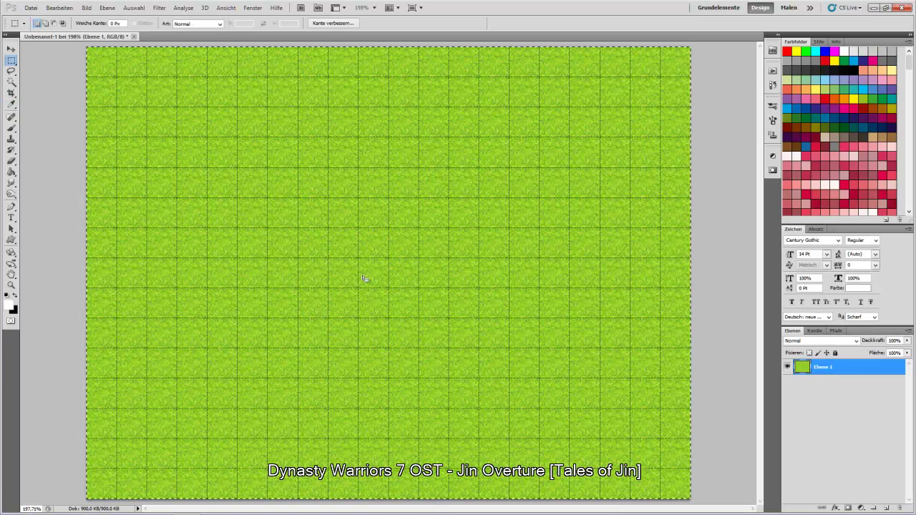
Add a layer above the grass and give it a Pattern Overlay style with the dark leafy grass pattern
{"action": "left_click", "coordinate": [886, 507]}
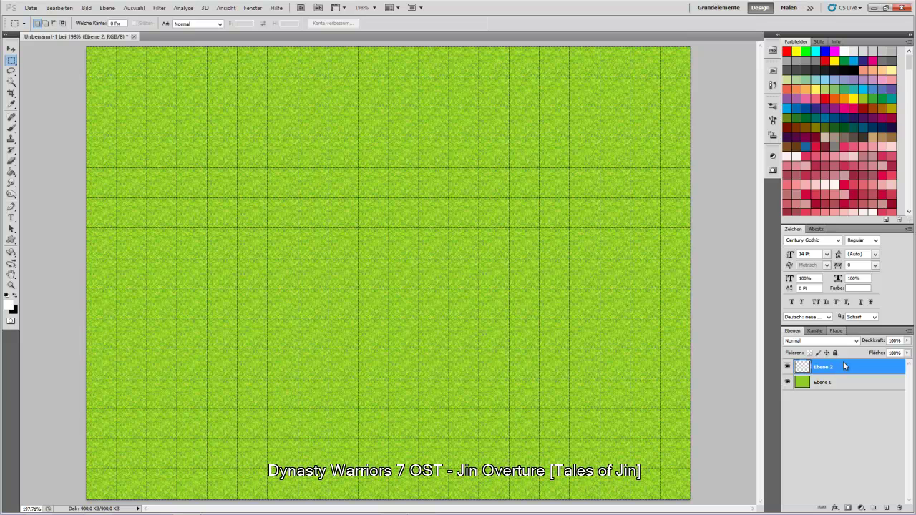
{"action": "right_click", "coordinate": [843, 363]}
{"action": "left_click", "coordinate": [811, 149]}
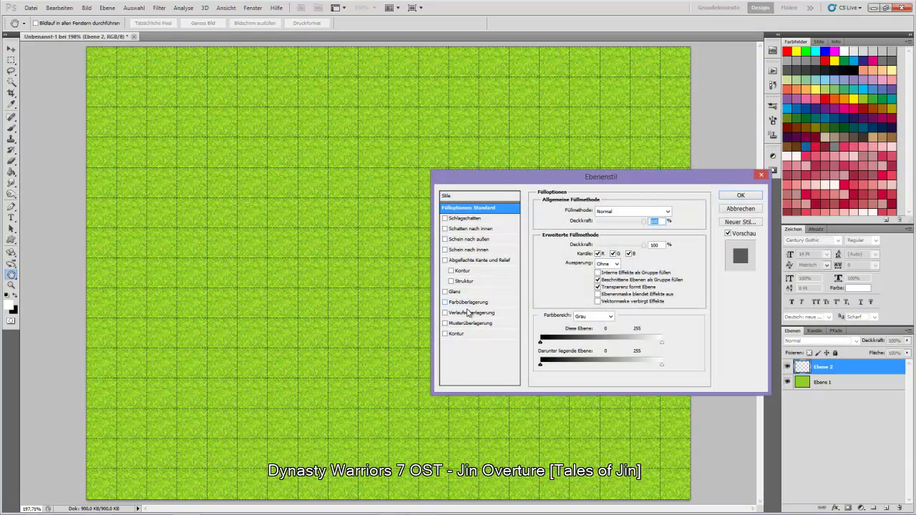
{"action": "left_click", "coordinate": [464, 326]}
{"action": "left_click", "coordinate": [605, 241]}
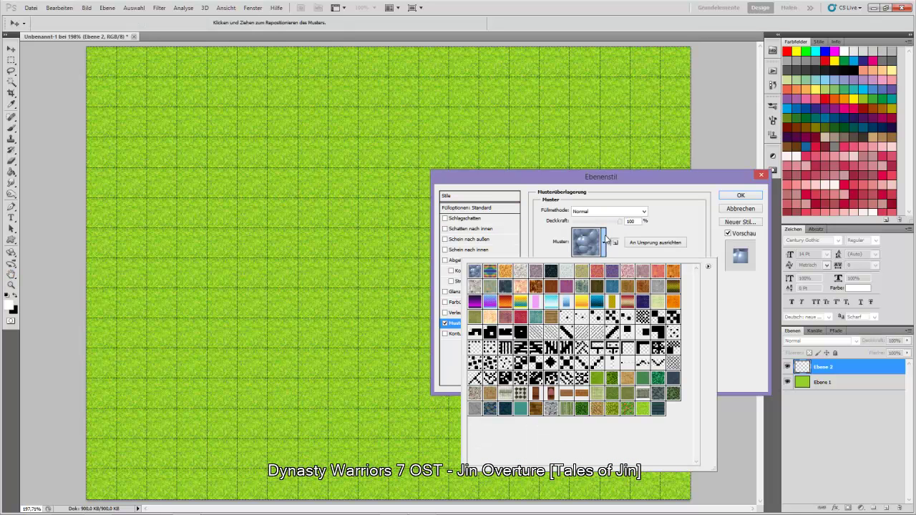
{"action": "left_click", "coordinate": [580, 412]}
{"action": "left_click", "coordinate": [613, 380]}
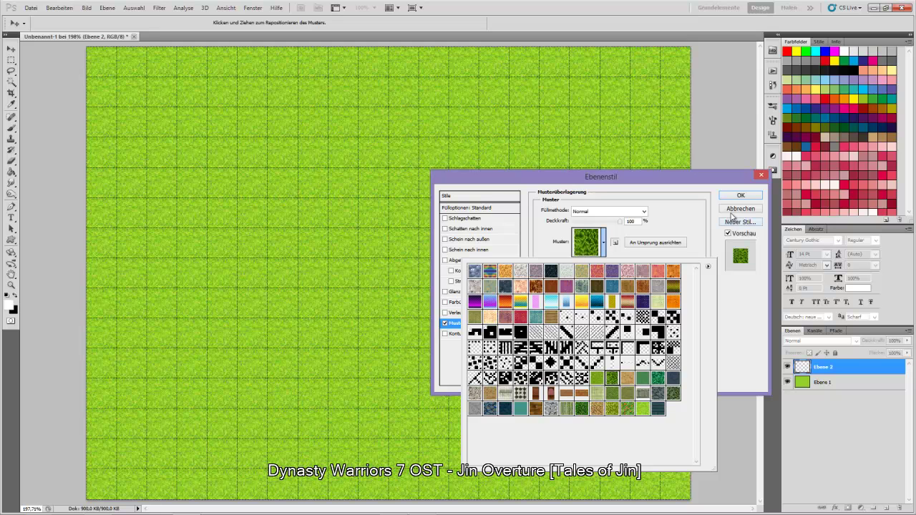
{"action": "left_click", "coordinate": [746, 197]}
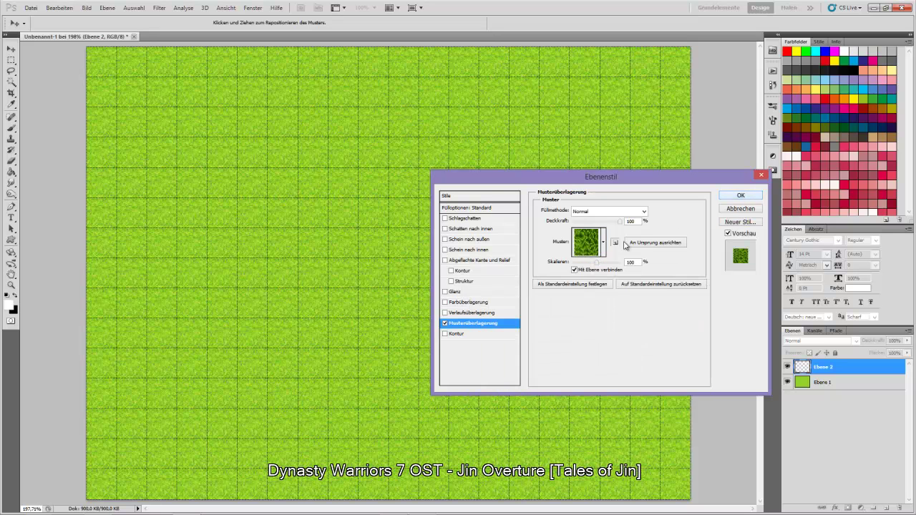
{"action": "left_click", "coordinate": [604, 246]}
{"action": "left_click", "coordinate": [674, 393]}
{"action": "left_click", "coordinate": [689, 220]}
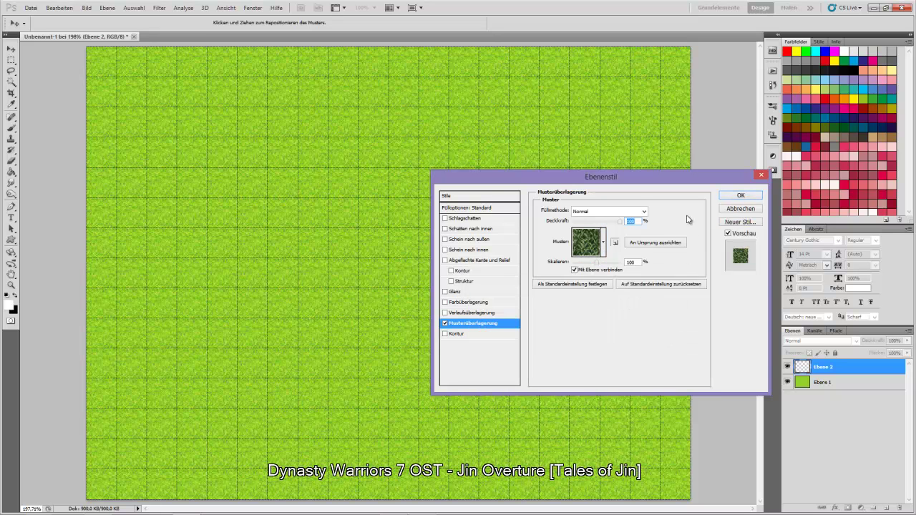
Add a Color Overlay to the new layer with blend mode Farbe and the green 4e9e0d, and apply the layer style
{"action": "left_click", "coordinate": [469, 303]}
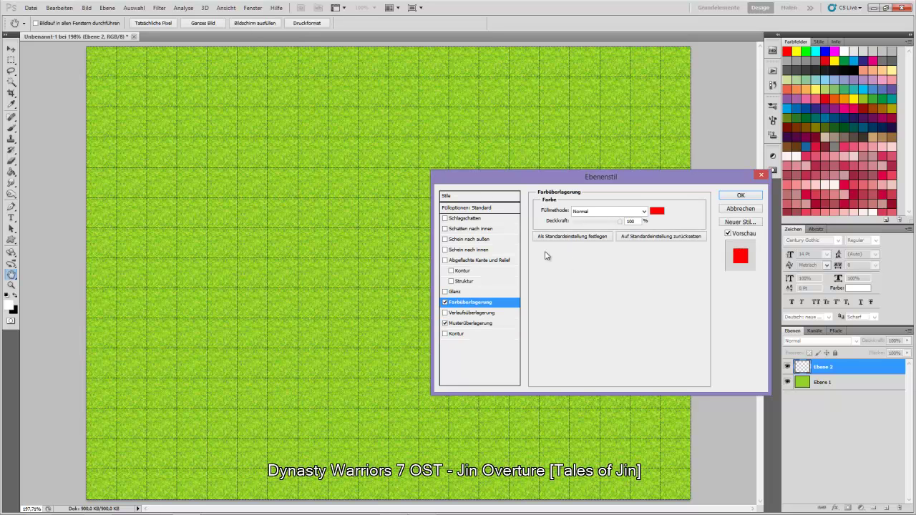
{"action": "left_click", "coordinate": [644, 211]}
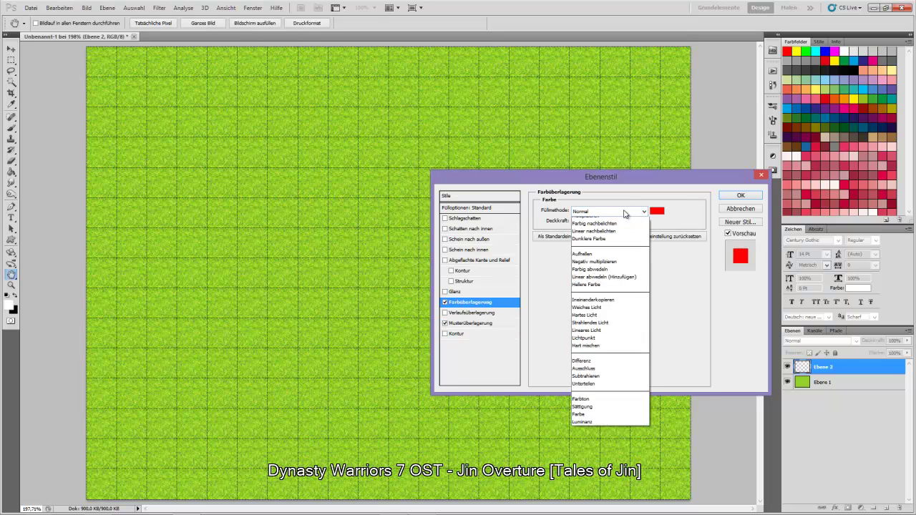
{"action": "left_click", "coordinate": [609, 446]}
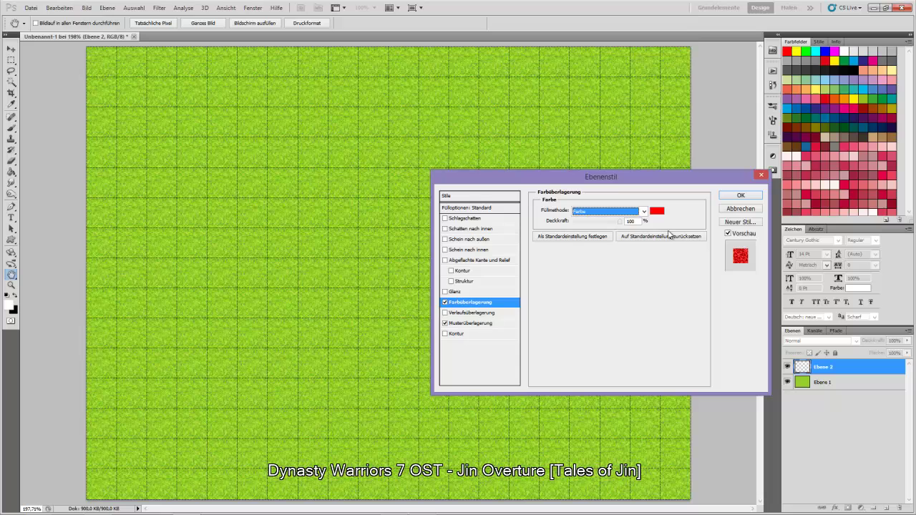
{"action": "left_click", "coordinate": [656, 211]}
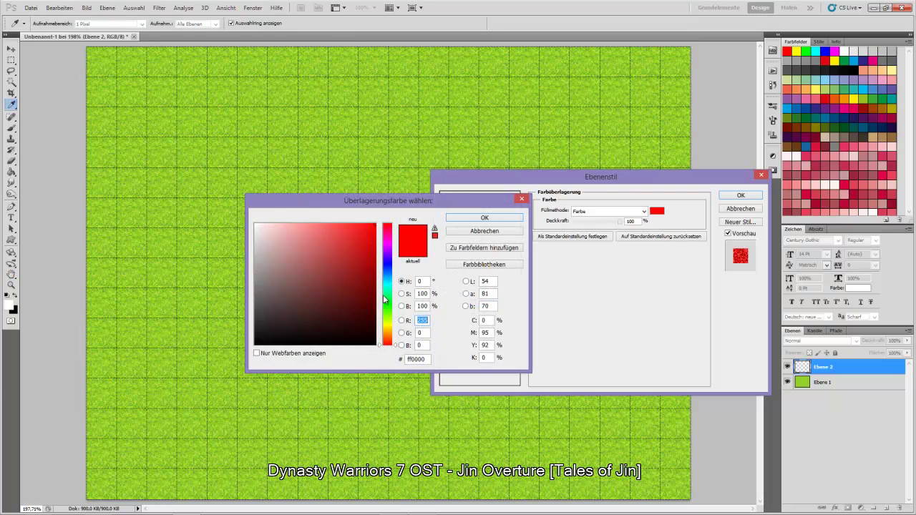
{"action": "left_click_drag", "start_coordinate": [384, 299], "coordinate": [384, 313]}
{"action": "left_click", "coordinate": [347, 287]}
{"action": "left_click_drag", "start_coordinate": [347, 282], "coordinate": [365, 269]}
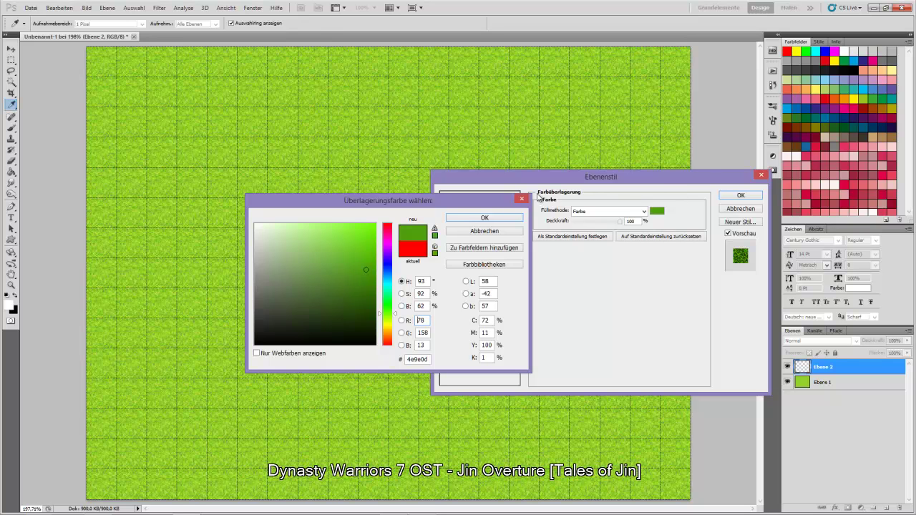
{"action": "left_click", "coordinate": [504, 219]}
{"action": "left_click", "coordinate": [741, 197]}
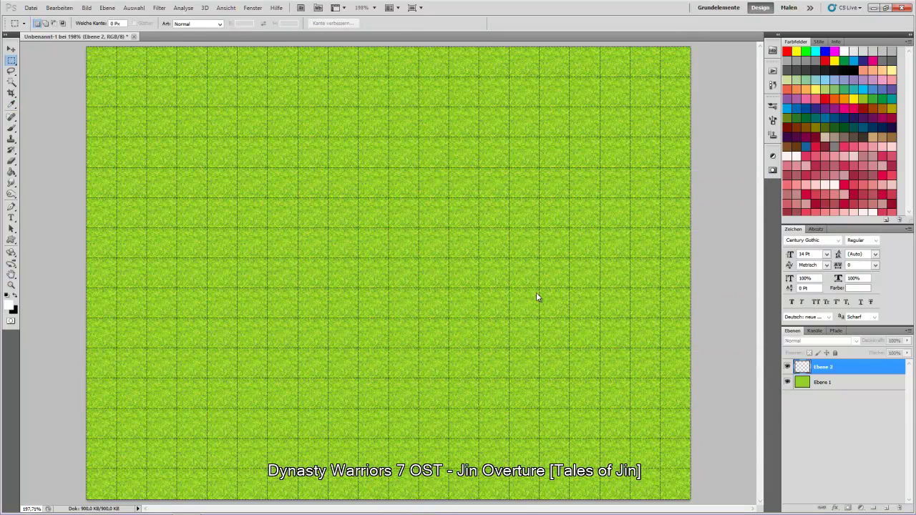
Choose the Brush tool with the hard round 36 px tip at 100% hardness
{"action": "left_click", "coordinate": [12, 128]}
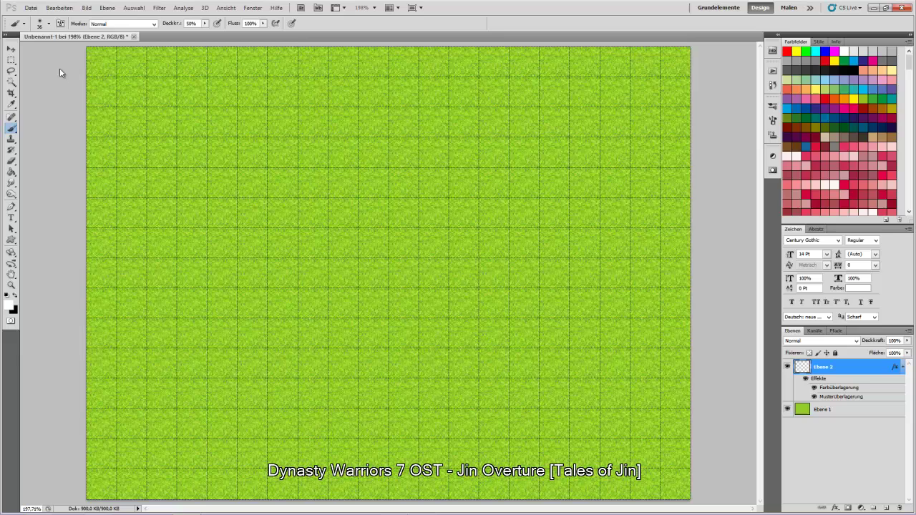
{"action": "left_click", "coordinate": [50, 24]}
{"action": "left_click", "coordinate": [62, 98]}
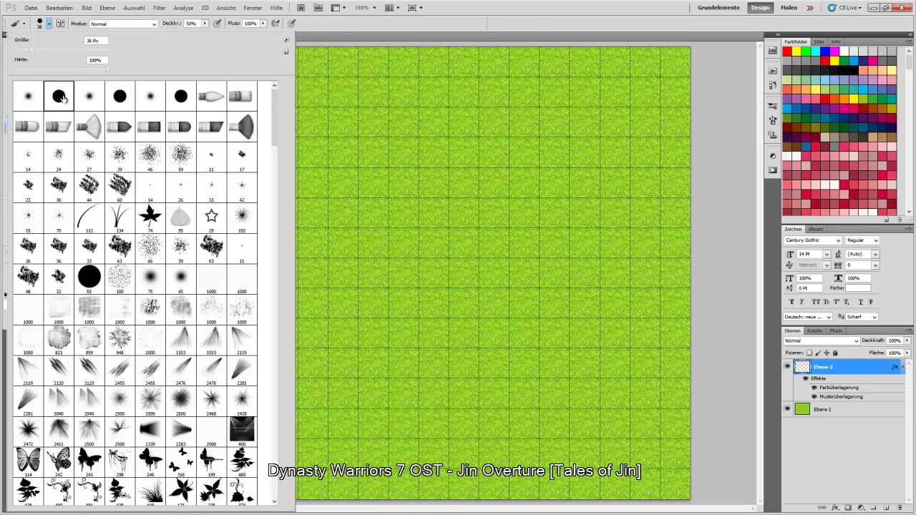
{"action": "left_click", "coordinate": [521, 3]}
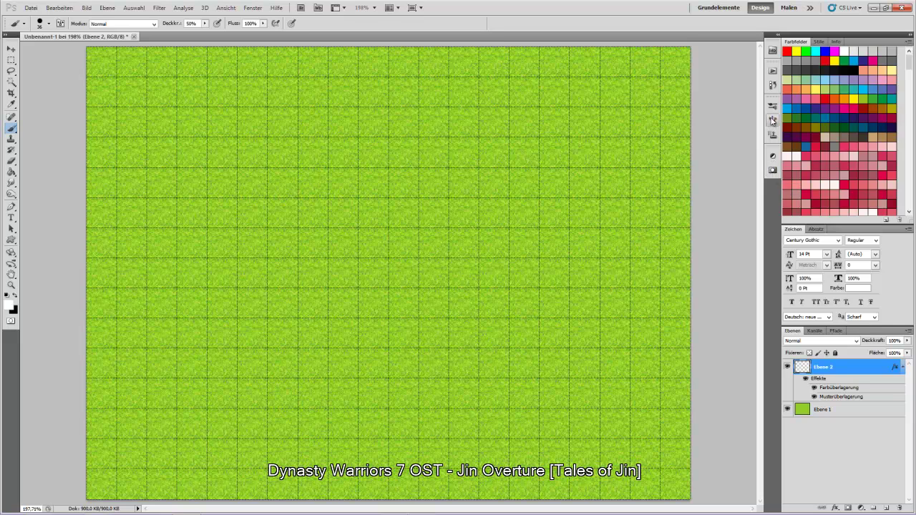
Enable Struktur for the brush and use the dark leafy grass pattern as its texture
{"action": "left_click", "coordinate": [772, 121]}
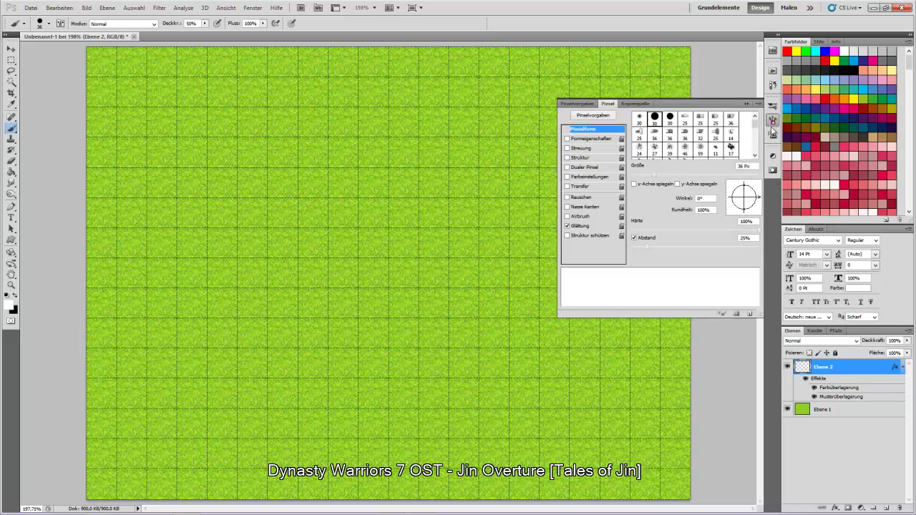
{"action": "left_click", "coordinate": [584, 169]}
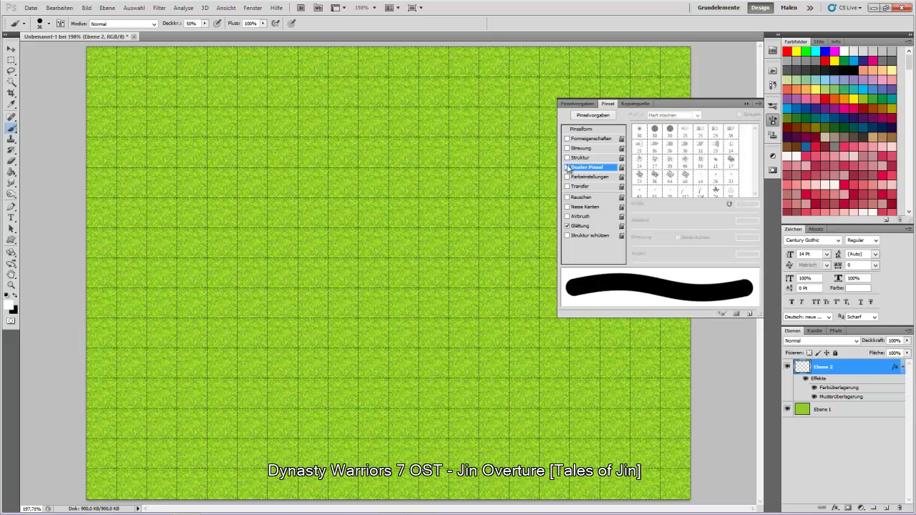
{"action": "left_click", "coordinate": [568, 158]}
{"action": "left_click", "coordinate": [588, 158]}
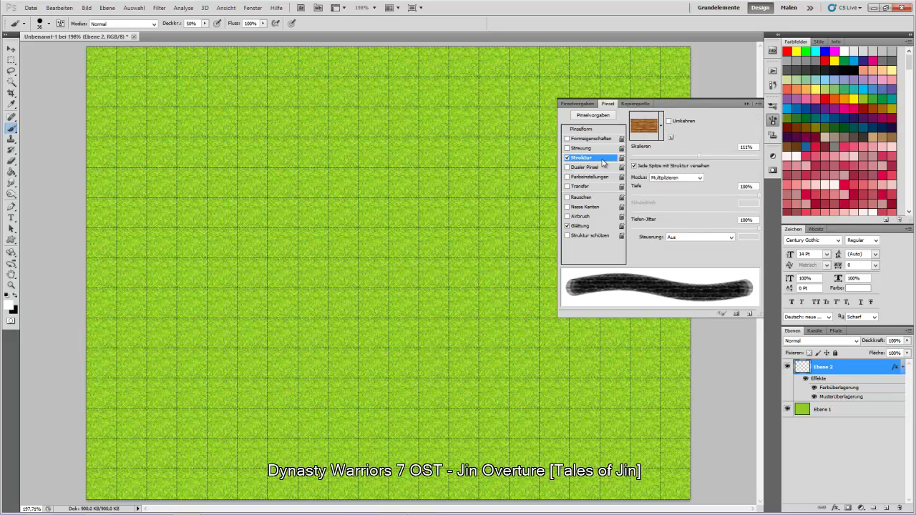
{"action": "left_click", "coordinate": [661, 126]}
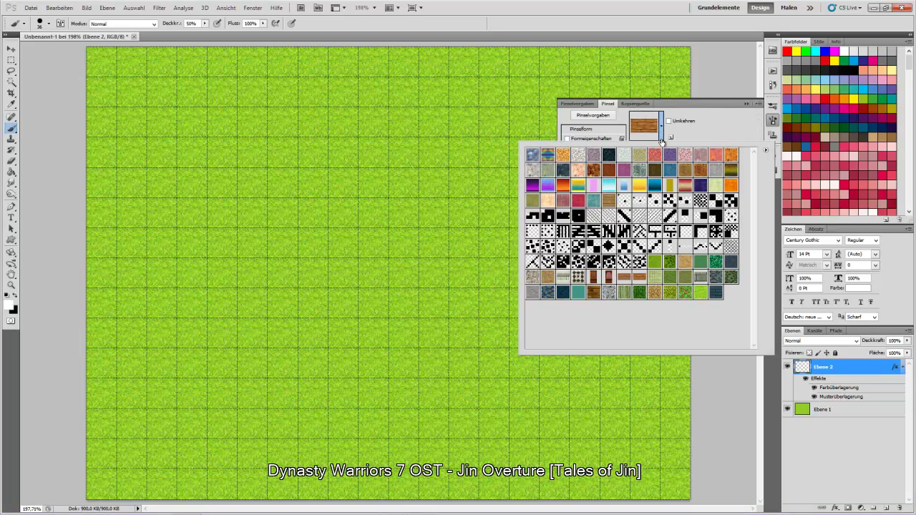
{"action": "left_click", "coordinate": [731, 277]}
{"action": "left_click", "coordinate": [712, 127]}
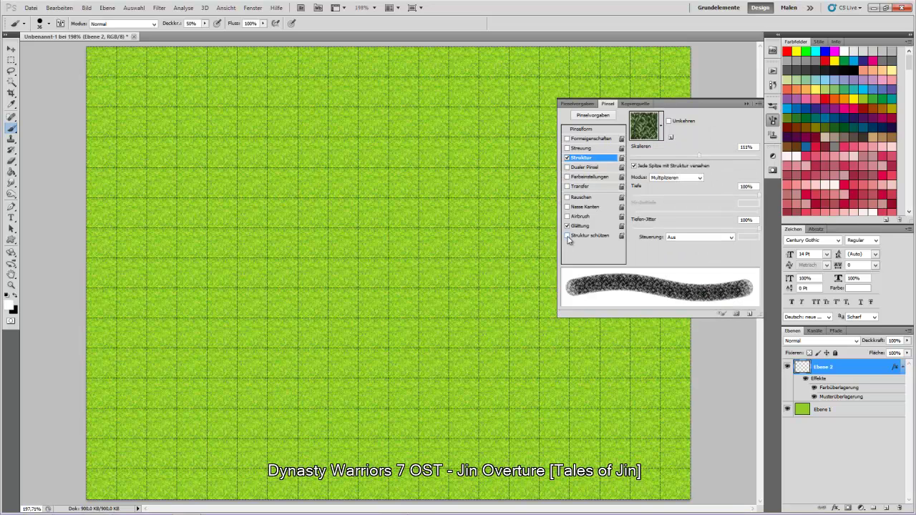
Enable Transfer, Airbrush, Streuung and Formeigenschaften for the brush
{"action": "left_click", "coordinate": [567, 187]}
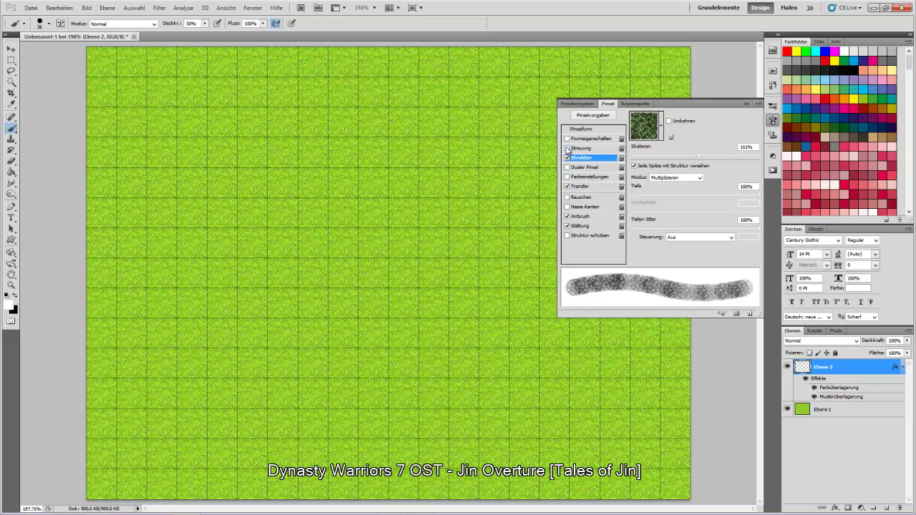
{"action": "left_click", "coordinate": [567, 149]}
{"action": "left_click", "coordinate": [567, 149]}
{"action": "left_click", "coordinate": [567, 149]}
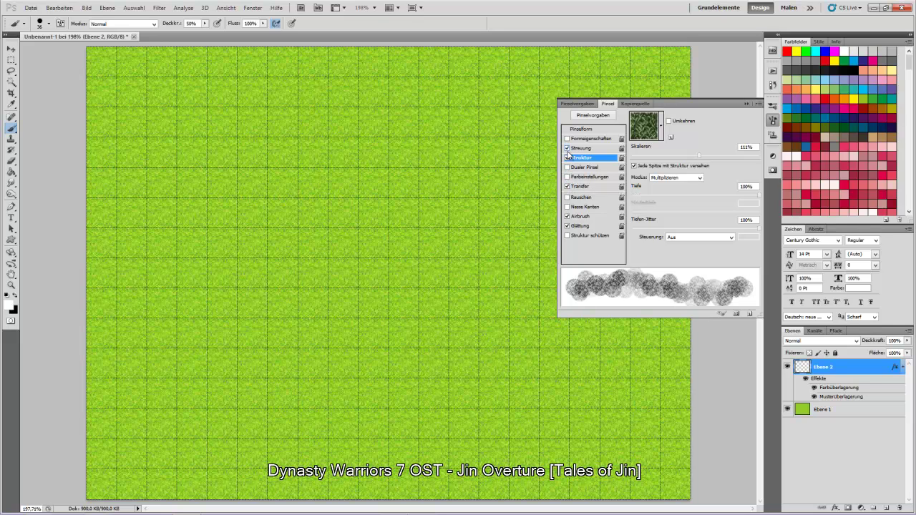
{"action": "left_click", "coordinate": [567, 148]}
{"action": "left_click", "coordinate": [567, 148]}
{"action": "left_click", "coordinate": [568, 139]}
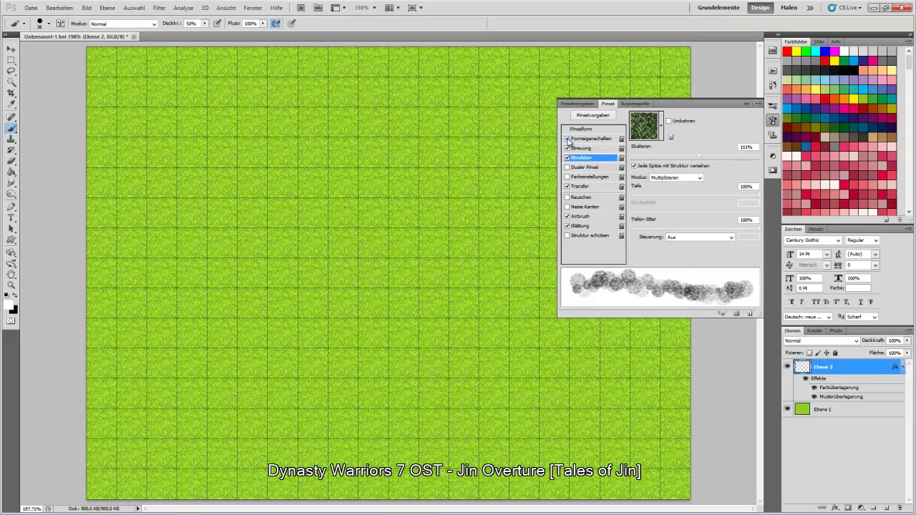
{"action": "left_click", "coordinate": [567, 148]}
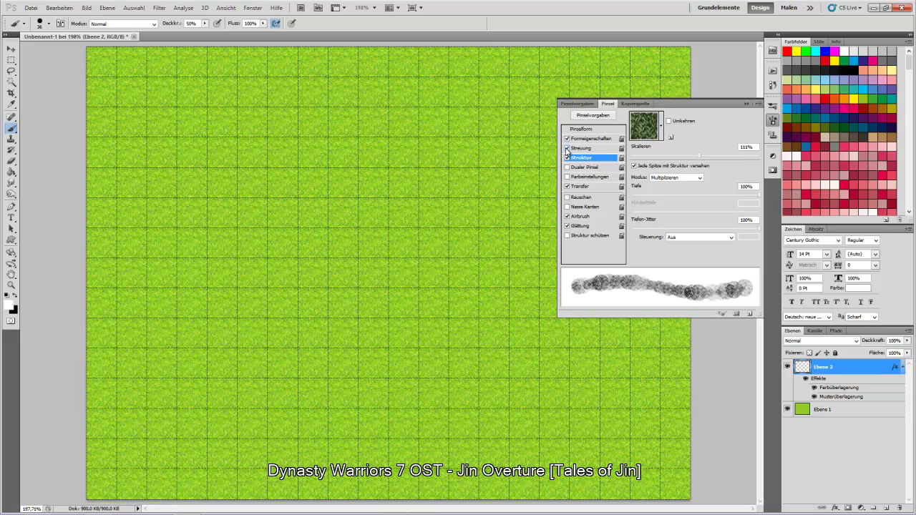
{"action": "left_click", "coordinate": [567, 148]}
Paint a horizontal test stroke across the lower part of the canvas and undo it
{"action": "mouse_move", "coordinate": [246, 367]}
{"action": "left_mouse_down"}
{"action": "mouse_move", "coordinate": [412, 383]}
{"action": "mouse_move", "coordinate": [255, 383]}
{"action": "left_mouse_up"}
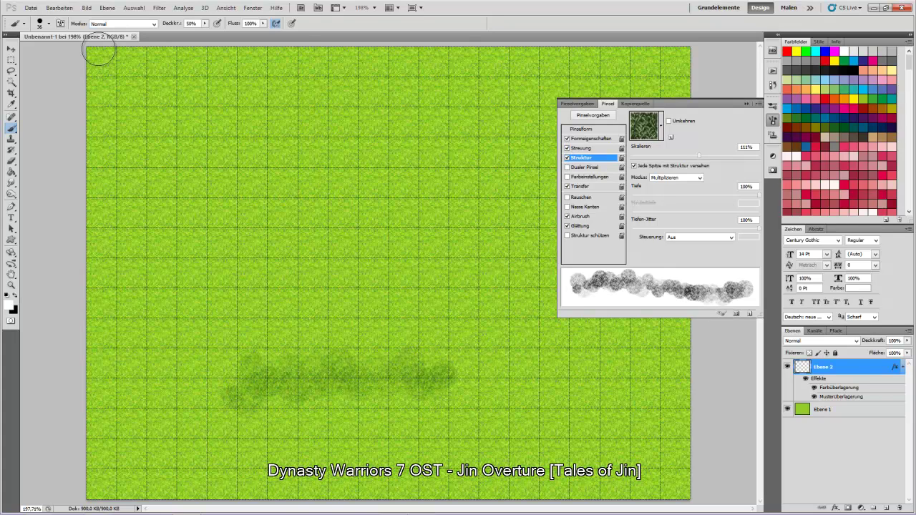
{"action": "left_click", "coordinate": [59, 7]}
{"action": "left_click", "coordinate": [63, 38]}
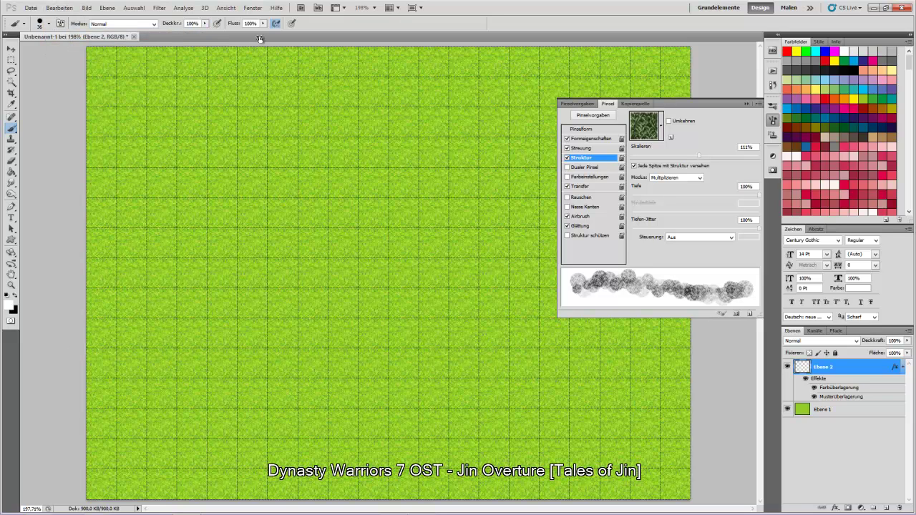
Try painting scattered dark grass around the lower right, upper left, left edge and upper right of the map on Ebene 2
{"action": "mouse_move", "coordinate": [651, 425]}
{"action": "left_mouse_down"}
{"action": "mouse_move", "coordinate": [632, 481]}
{"action": "mouse_move", "coordinate": [689, 496]}
{"action": "mouse_move", "coordinate": [693, 506]}
{"action": "mouse_move", "coordinate": [544, 489]}
{"action": "mouse_move", "coordinate": [524, 454]}
{"action": "mouse_move", "coordinate": [490, 487]}
{"action": "mouse_move", "coordinate": [463, 489]}
{"action": "mouse_move", "coordinate": [453, 506]}
{"action": "mouse_move", "coordinate": [419, 494]}
{"action": "left_mouse_up"}
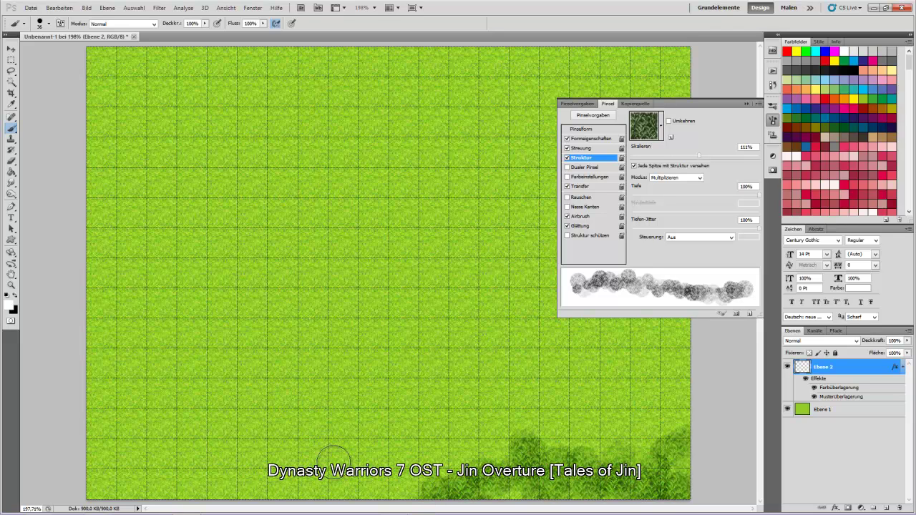
{"action": "mouse_move", "coordinate": [83, 72]}
{"action": "left_mouse_down"}
{"action": "mouse_move", "coordinate": [110, 120]}
{"action": "mouse_move", "coordinate": [84, 193]}
{"action": "mouse_move", "coordinate": [186, 81]}
{"action": "mouse_move", "coordinate": [239, 53]}
{"action": "mouse_move", "coordinate": [143, 93]}
{"action": "mouse_move", "coordinate": [235, 142]}
{"action": "mouse_move", "coordinate": [143, 211]}
{"action": "mouse_move", "coordinate": [45, 245]}
{"action": "left_mouse_up"}
{"action": "mouse_move", "coordinate": [315, 64]}
{"action": "left_mouse_down"}
{"action": "mouse_move", "coordinate": [239, 68]}
{"action": "mouse_move", "coordinate": [218, 59]}
{"action": "left_mouse_up"}
{"action": "mouse_move", "coordinate": [107, 434]}
{"action": "left_mouse_down"}
{"action": "mouse_move", "coordinate": [86, 493]}
{"action": "mouse_move", "coordinate": [138, 497]}
{"action": "mouse_move", "coordinate": [111, 470]}
{"action": "mouse_move", "coordinate": [116, 321]}
{"action": "mouse_move", "coordinate": [77, 328]}
{"action": "left_mouse_up"}
{"action": "mouse_move", "coordinate": [622, 68]}
{"action": "left_mouse_down"}
{"action": "mouse_move", "coordinate": [681, 62]}
{"action": "mouse_move", "coordinate": [684, 248]}
{"action": "mouse_move", "coordinate": [648, 208]}
{"action": "mouse_move", "coordinate": [673, 269]}
{"action": "mouse_move", "coordinate": [644, 109]}
{"action": "mouse_move", "coordinate": [614, 70]}
{"action": "mouse_move", "coordinate": [565, 54]}
{"action": "mouse_move", "coordinate": [609, 114]}
{"action": "mouse_move", "coordinate": [630, 214]}
{"action": "mouse_move", "coordinate": [579, 173]}
{"action": "mouse_move", "coordinate": [587, 115]}
{"action": "mouse_move", "coordinate": [551, 65]}
{"action": "mouse_move", "coordinate": [555, 52]}
{"action": "left_mouse_up"}
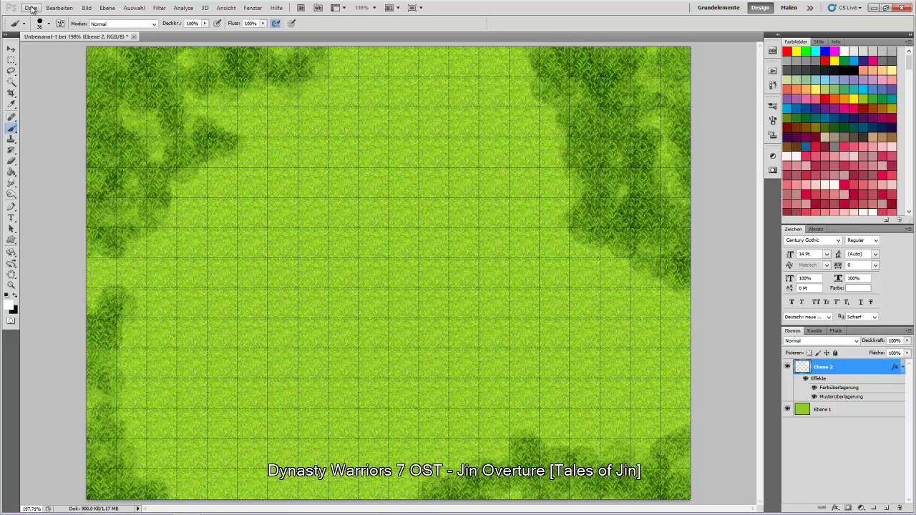
Undo all the dark grass strokes painted with the scattered brush
{"action": "left_click", "coordinate": [60, 8]}
{"action": "left_click", "coordinate": [68, 37]}
{"action": "left_click", "coordinate": [60, 8]}
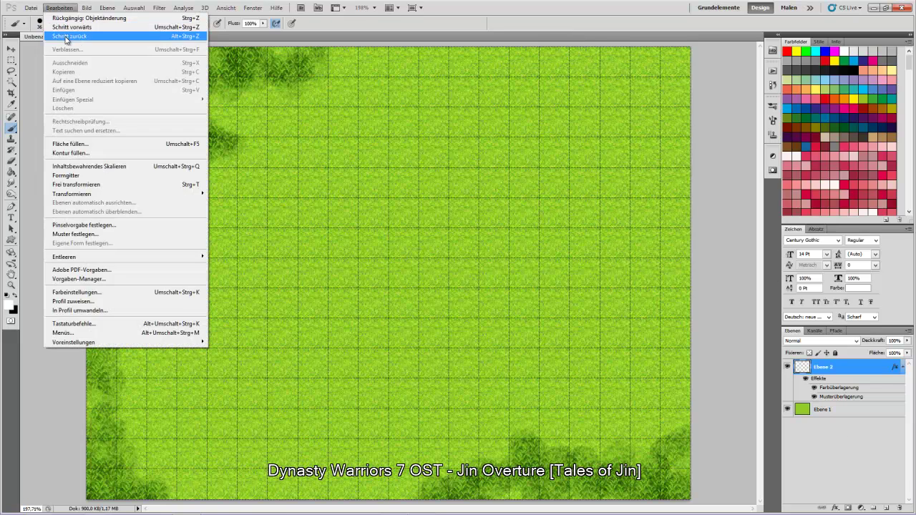
{"action": "left_click", "coordinate": [68, 36]}
{"action": "left_click", "coordinate": [60, 8]}
{"action": "left_click", "coordinate": [68, 36]}
{"action": "left_click", "coordinate": [59, 8]}
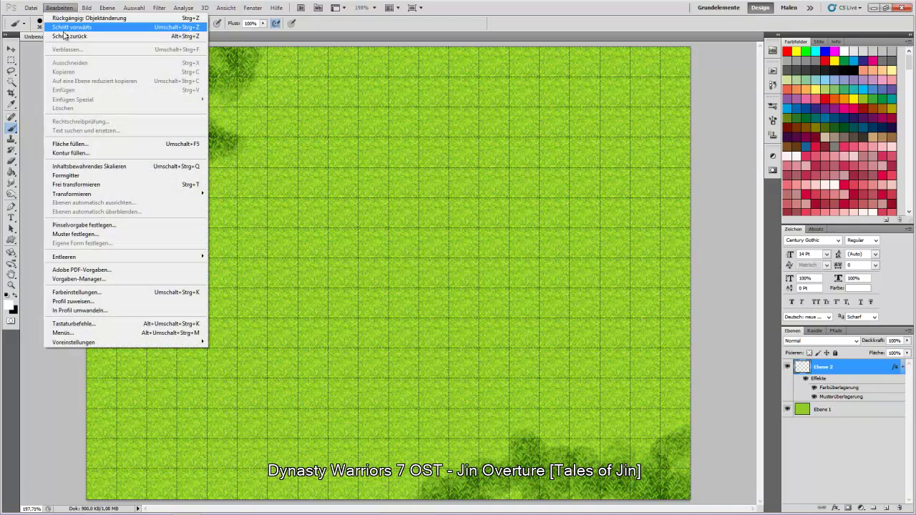
{"action": "left_click", "coordinate": [68, 37]}
{"action": "left_click", "coordinate": [60, 9]}
{"action": "left_click", "coordinate": [68, 35]}
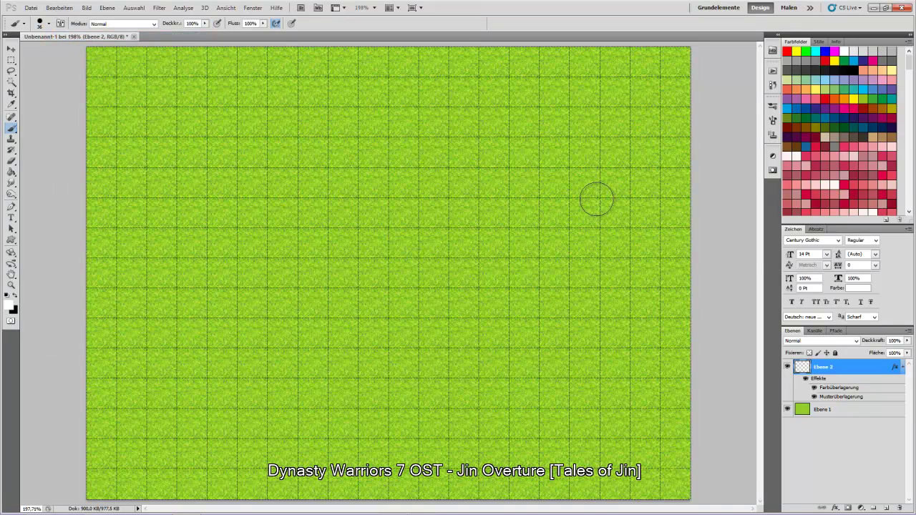
Turn off Streuung for the textured brush
{"action": "left_click", "coordinate": [774, 120]}
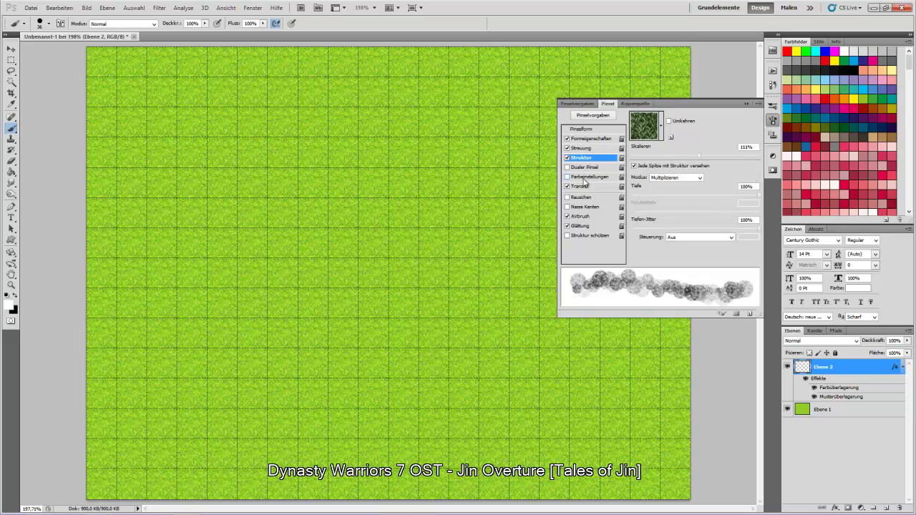
{"action": "left_click", "coordinate": [567, 148]}
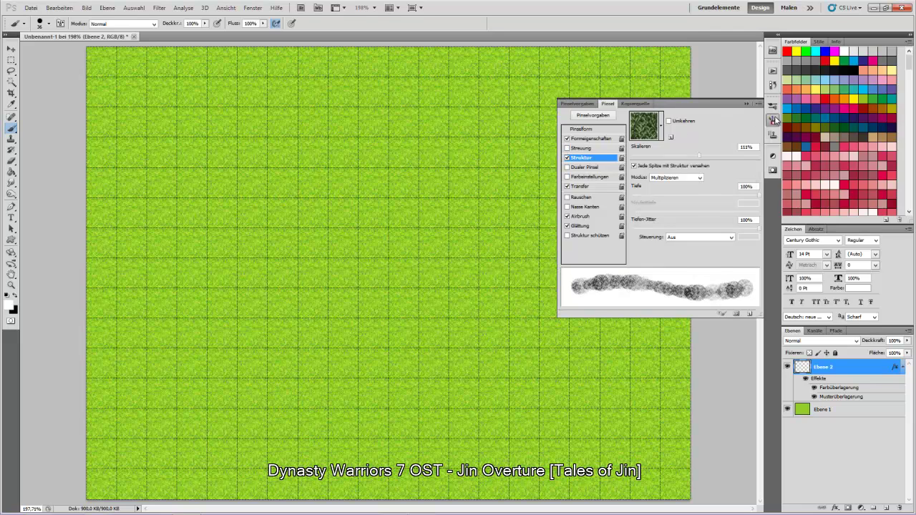
{"action": "left_click", "coordinate": [774, 120]}
Try painting dark grass without scattering in the upper right, lower right and upper left corners of the map
{"action": "mouse_move", "coordinate": [680, 54]}
{"action": "left_mouse_down"}
{"action": "mouse_move", "coordinate": [574, 77]}
{"action": "mouse_move", "coordinate": [690, 94]}
{"action": "mouse_move", "coordinate": [677, 99]}
{"action": "mouse_move", "coordinate": [608, 60]}
{"action": "mouse_move", "coordinate": [569, 63]}
{"action": "mouse_move", "coordinate": [575, 68]}
{"action": "mouse_move", "coordinate": [579, 47]}
{"action": "mouse_move", "coordinate": [558, 43]}
{"action": "mouse_move", "coordinate": [537, 74]}
{"action": "mouse_move", "coordinate": [663, 98]}
{"action": "mouse_move", "coordinate": [702, 127]}
{"action": "left_mouse_up"}
{"action": "mouse_move", "coordinate": [648, 430]}
{"action": "left_mouse_down"}
{"action": "mouse_move", "coordinate": [609, 449]}
{"action": "mouse_move", "coordinate": [589, 483]}
{"action": "mouse_move", "coordinate": [632, 499]}
{"action": "mouse_move", "coordinate": [707, 482]}
{"action": "mouse_move", "coordinate": [672, 442]}
{"action": "mouse_move", "coordinate": [676, 417]}
{"action": "mouse_move", "coordinate": [627, 377]}
{"action": "mouse_move", "coordinate": [705, 468]}
{"action": "mouse_move", "coordinate": [694, 496]}
{"action": "mouse_move", "coordinate": [587, 512]}
{"action": "mouse_move", "coordinate": [477, 473]}
{"action": "mouse_move", "coordinate": [453, 475]}
{"action": "left_mouse_up"}
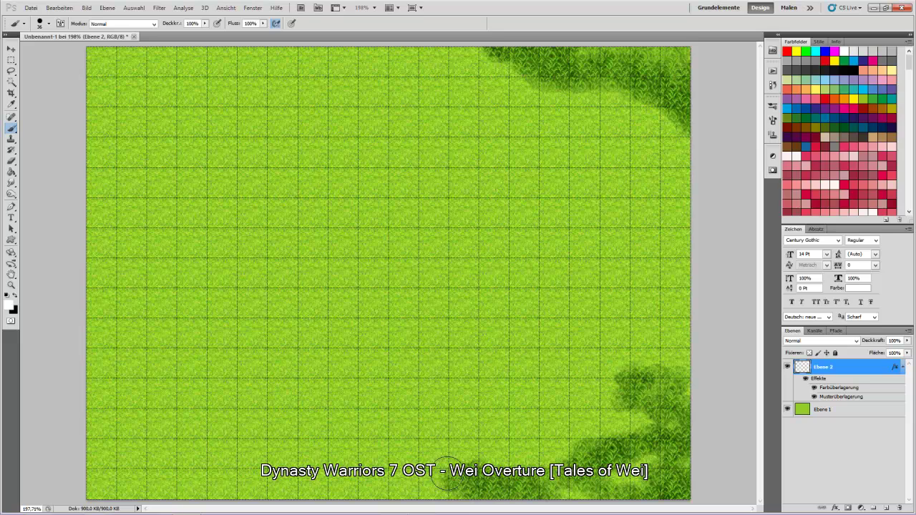
{"action": "mouse_move", "coordinate": [130, 48]}
{"action": "left_mouse_down"}
{"action": "mouse_move", "coordinate": [69, 173]}
{"action": "mouse_move", "coordinate": [93, 170]}
{"action": "mouse_move", "coordinate": [159, 55]}
{"action": "mouse_move", "coordinate": [178, 116]}
{"action": "mouse_move", "coordinate": [162, 148]}
{"action": "mouse_move", "coordinate": [130, 91]}
{"action": "mouse_move", "coordinate": [159, 54]}
{"action": "mouse_move", "coordinate": [239, 47]}
{"action": "mouse_move", "coordinate": [288, 89]}
{"action": "mouse_move", "coordinate": [245, 85]}
{"action": "mouse_move", "coordinate": [343, 33]}
{"action": "mouse_move", "coordinate": [343, 62]}
{"action": "left_mouse_up"}
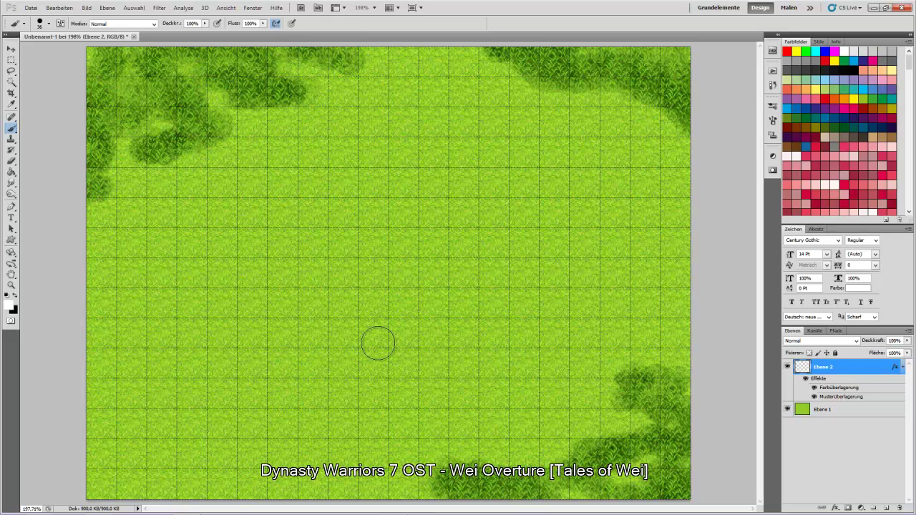
Undo the three dark grass patches painted in the map's corners
{"action": "left_click", "coordinate": [59, 8]}
{"action": "left_click", "coordinate": [69, 36]}
{"action": "left_click", "coordinate": [58, 8]}
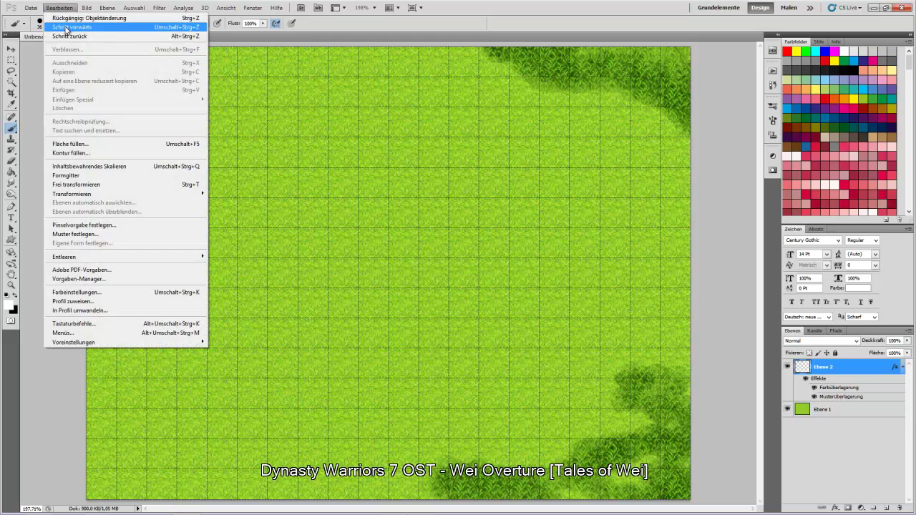
{"action": "left_click", "coordinate": [70, 35]}
{"action": "left_click", "coordinate": [59, 8]}
{"action": "left_click", "coordinate": [68, 36]}
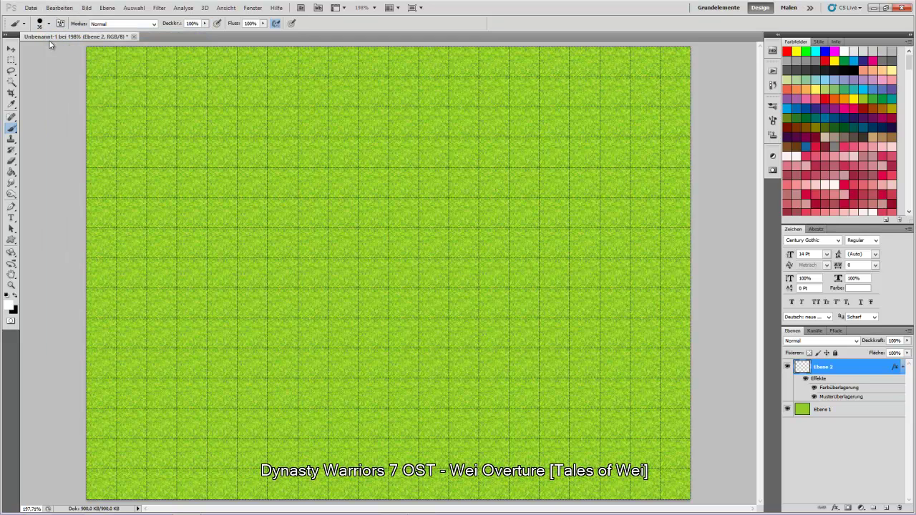
Choose the first soft round brush tip with 0% hardness
{"action": "left_click", "coordinate": [48, 23]}
{"action": "left_click", "coordinate": [29, 96]}
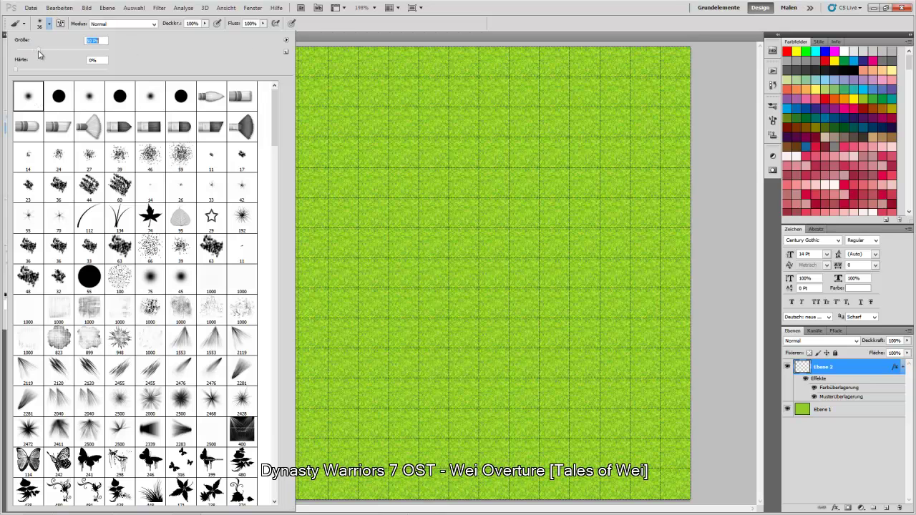
{"action": "key", "text": "Return"}
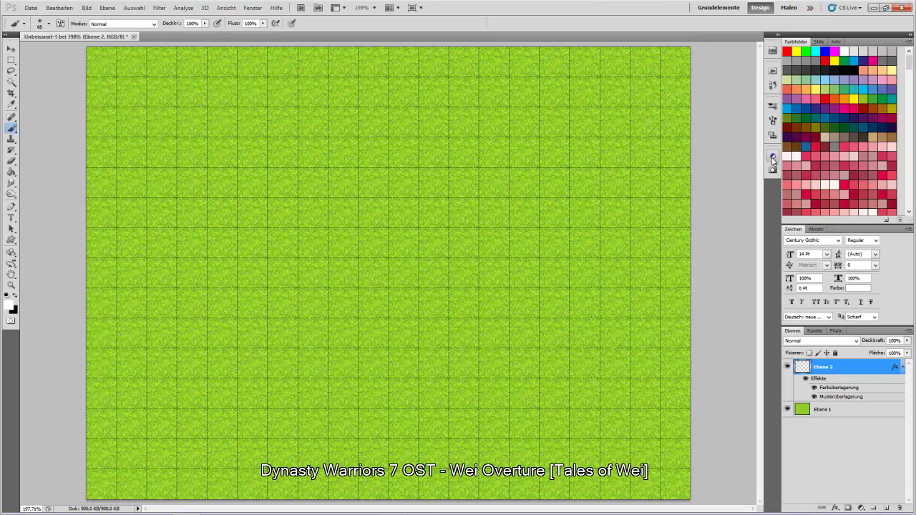
Enable Struktur with the dark leafy pattern, Transfer and Formeigenschaften for the soft brush
{"action": "left_click", "coordinate": [773, 122]}
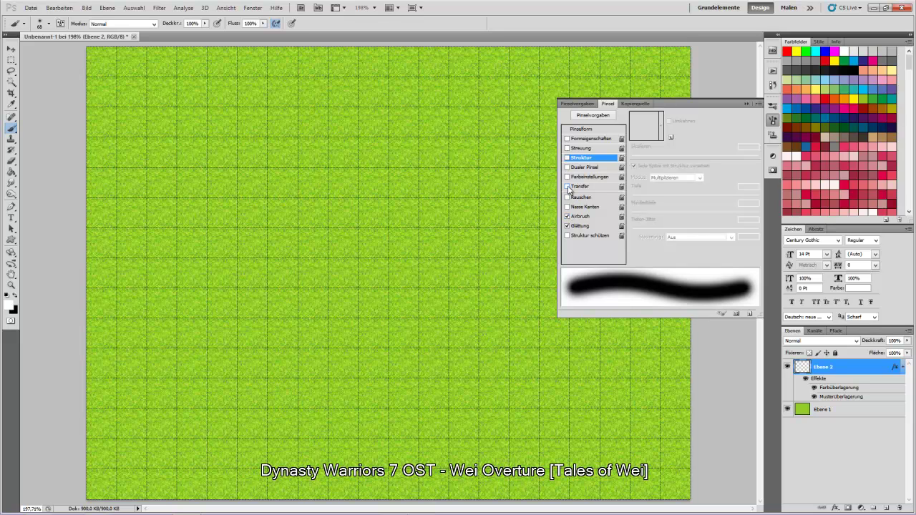
{"action": "left_click", "coordinate": [568, 158]}
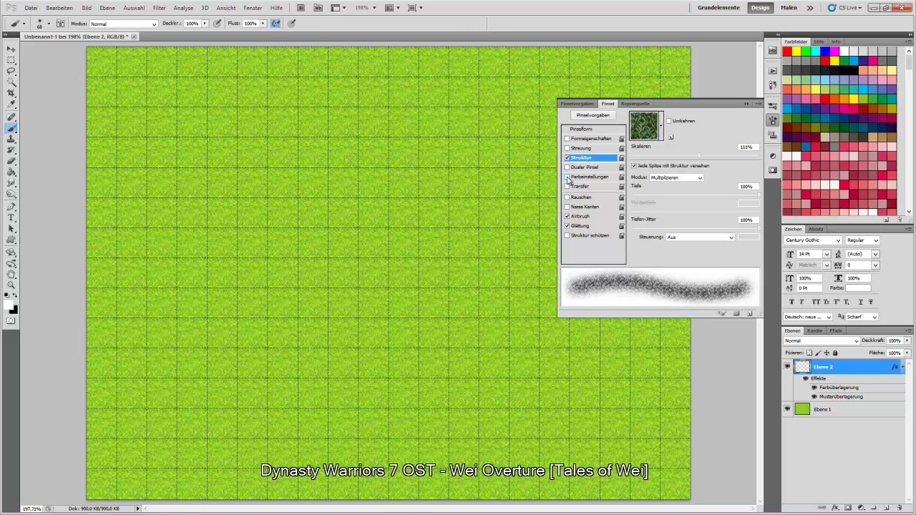
{"action": "left_click", "coordinate": [568, 187]}
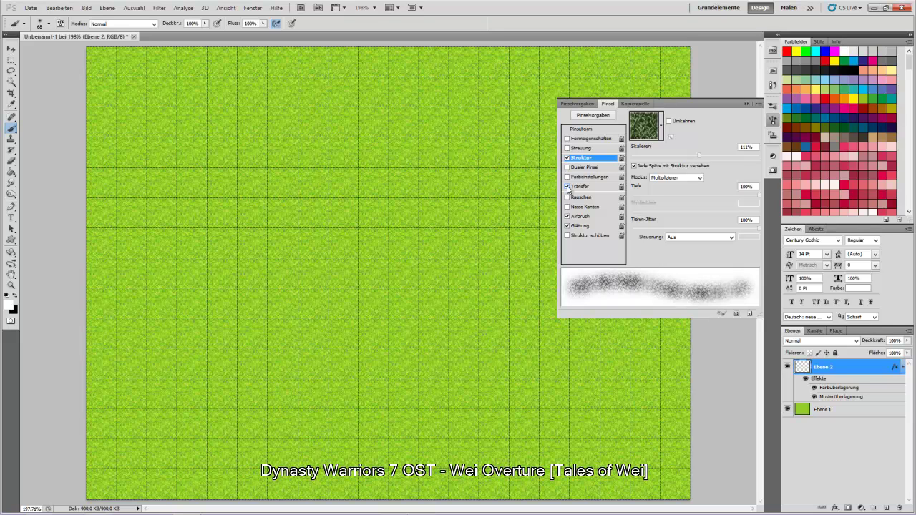
{"action": "left_click", "coordinate": [568, 139]}
{"action": "left_click", "coordinate": [589, 139]}
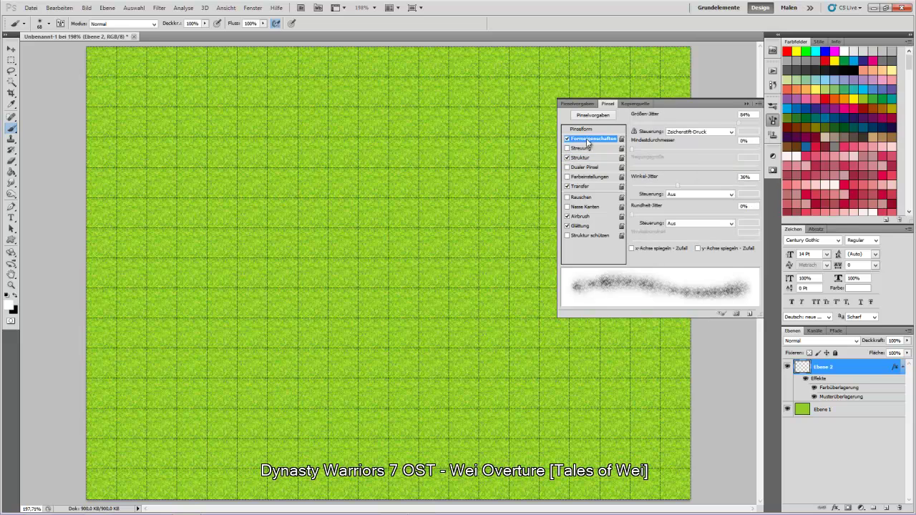
{"action": "left_click", "coordinate": [773, 120]}
Paint soft dark grass patches in the upper left and upper right corners and across the middle and lower map
{"action": "mouse_move", "coordinate": [191, 72]}
{"action": "left_mouse_down"}
{"action": "mouse_move", "coordinate": [159, 76]}
{"action": "mouse_move", "coordinate": [132, 52]}
{"action": "mouse_move", "coordinate": [224, 70]}
{"action": "mouse_move", "coordinate": [213, 105]}
{"action": "mouse_move", "coordinate": [122, 88]}
{"action": "mouse_move", "coordinate": [112, 131]}
{"action": "mouse_move", "coordinate": [109, 121]}
{"action": "mouse_move", "coordinate": [127, 138]}
{"action": "mouse_move", "coordinate": [85, 167]}
{"action": "mouse_move", "coordinate": [111, 172]}
{"action": "left_mouse_up"}
{"action": "mouse_move", "coordinate": [587, 66]}
{"action": "left_mouse_down"}
{"action": "mouse_move", "coordinate": [646, 45]}
{"action": "mouse_move", "coordinate": [706, 115]}
{"action": "mouse_move", "coordinate": [652, 181]}
{"action": "mouse_move", "coordinate": [651, 122]}
{"action": "mouse_move", "coordinate": [542, 95]}
{"action": "mouse_move", "coordinate": [670, 212]}
{"action": "left_mouse_up"}
{"action": "mouse_move", "coordinate": [343, 403]}
{"action": "left_mouse_down"}
{"action": "mouse_move", "coordinate": [351, 284]}
{"action": "mouse_move", "coordinate": [341, 349]}
{"action": "mouse_move", "coordinate": [281, 412]}
{"action": "mouse_move", "coordinate": [309, 437]}
{"action": "mouse_move", "coordinate": [143, 446]}
{"action": "mouse_move", "coordinate": [156, 459]}
{"action": "mouse_move", "coordinate": [118, 484]}
{"action": "mouse_move", "coordinate": [157, 503]}
{"action": "mouse_move", "coordinate": [117, 476]}
{"action": "mouse_move", "coordinate": [73, 409]}
{"action": "mouse_move", "coordinate": [263, 479]}
{"action": "mouse_move", "coordinate": [362, 492]}
{"action": "mouse_move", "coordinate": [235, 509]}
{"action": "mouse_move", "coordinate": [358, 507]}
{"action": "mouse_move", "coordinate": [472, 469]}
{"action": "mouse_move", "coordinate": [509, 492]}
{"action": "mouse_move", "coordinate": [482, 506]}
{"action": "mouse_move", "coordinate": [487, 336]}
{"action": "mouse_move", "coordinate": [531, 348]}
{"action": "mouse_move", "coordinate": [377, 411]}
{"action": "mouse_move", "coordinate": [314, 412]}
{"action": "mouse_move", "coordinate": [443, 347]}
{"action": "mouse_move", "coordinate": [547, 346]}
{"action": "mouse_move", "coordinate": [593, 360]}
{"action": "mouse_move", "coordinate": [600, 375]}
{"action": "mouse_move", "coordinate": [641, 341]}
{"action": "mouse_move", "coordinate": [651, 368]}
{"action": "left_mouse_up"}
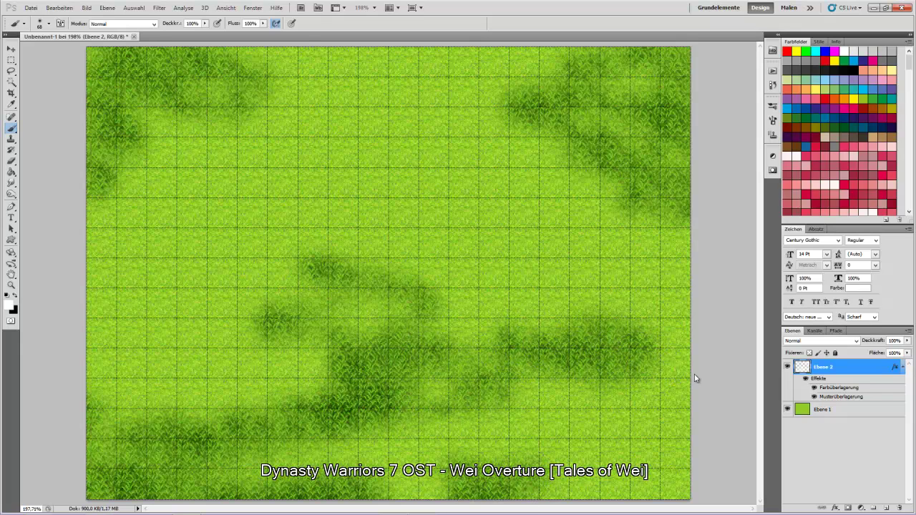
Add a new layer directly above Ebene 1 and give it a Musterüberlagerung with the orange-flowered grass pattern
{"action": "left_click", "coordinate": [855, 413]}
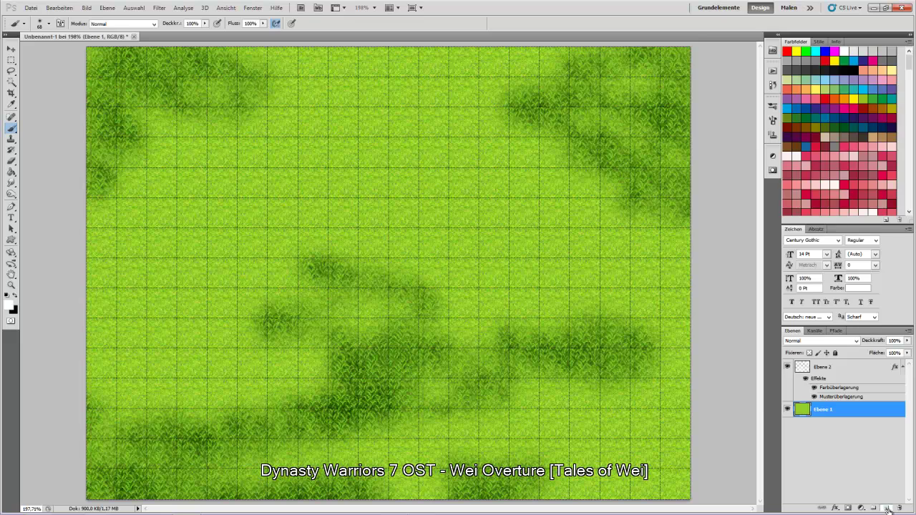
{"action": "left_click", "coordinate": [887, 508]}
{"action": "right_click", "coordinate": [864, 419]}
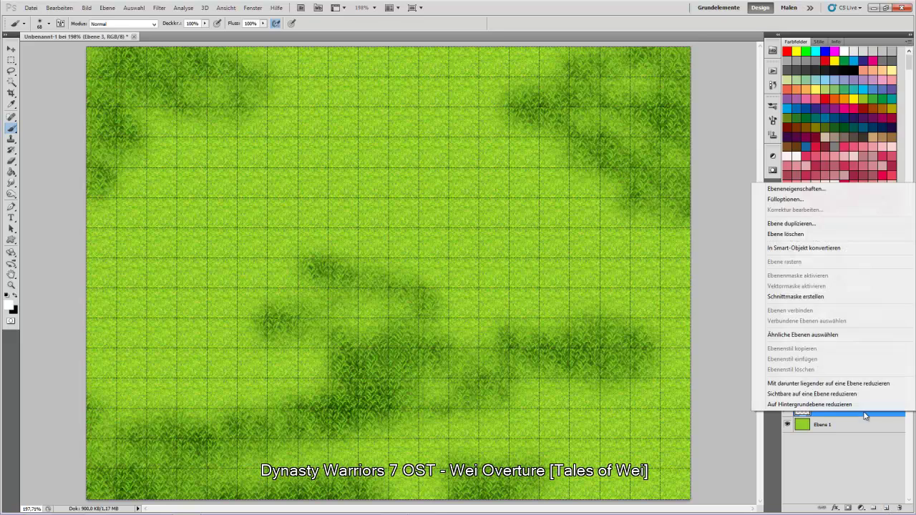
{"action": "left_click", "coordinate": [797, 201]}
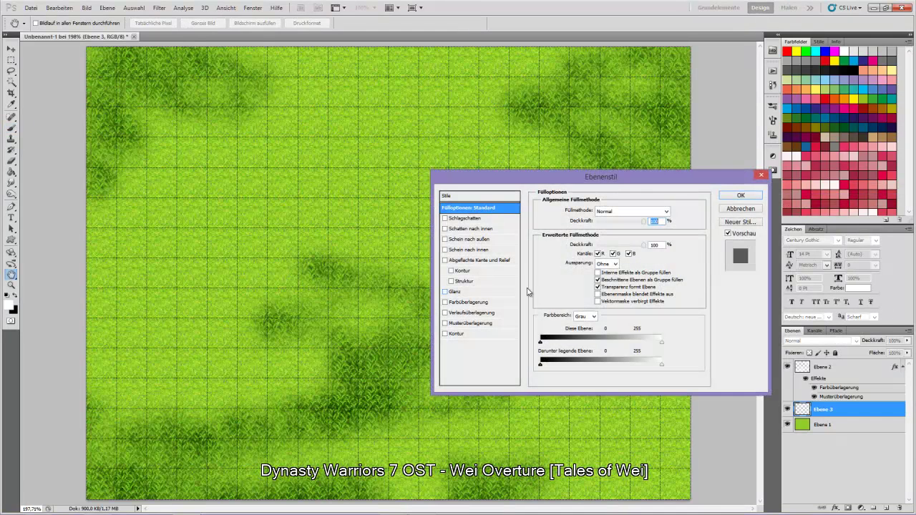
{"action": "left_click", "coordinate": [468, 313]}
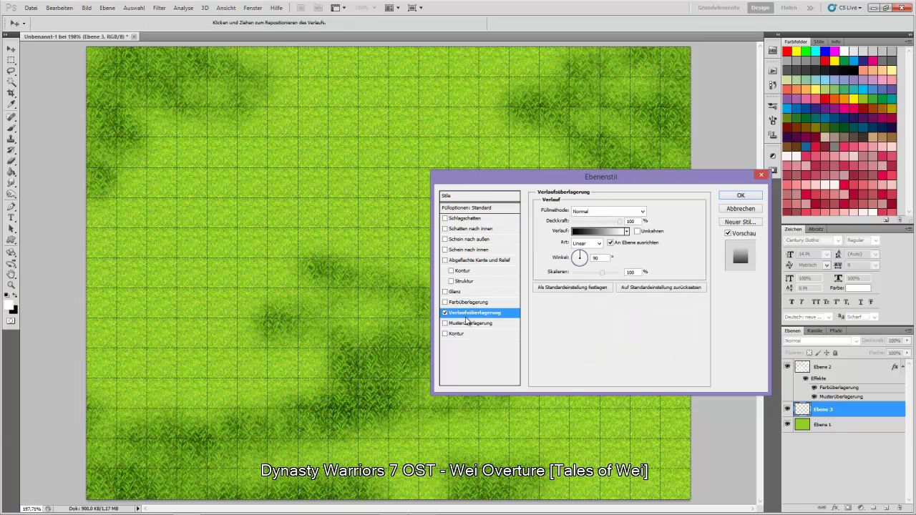
{"action": "left_click", "coordinate": [445, 312]}
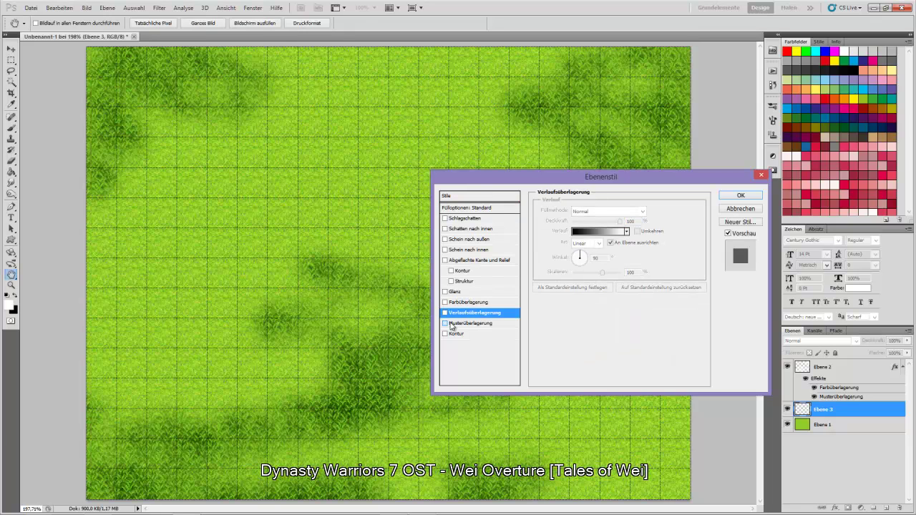
{"action": "left_click", "coordinate": [450, 323]}
{"action": "left_click", "coordinate": [604, 244]}
{"action": "left_click", "coordinate": [649, 380]}
{"action": "left_click", "coordinate": [737, 199]}
{"action": "key", "text": "Return"}
Brush flower patches along the edges of the dark grass at the lower edge, upper left, middle and upper right
{"action": "key", "text": "b"}
{"action": "mouse_move", "coordinate": [675, 466]}
{"action": "left_mouse_down"}
{"action": "mouse_move", "coordinate": [565, 446]}
{"action": "mouse_move", "coordinate": [576, 443]}
{"action": "mouse_move", "coordinate": [420, 451]}
{"action": "mouse_move", "coordinate": [396, 514]}
{"action": "mouse_move", "coordinate": [392, 480]}
{"action": "mouse_move", "coordinate": [321, 445]}
{"action": "mouse_move", "coordinate": [282, 471]}
{"action": "mouse_move", "coordinate": [419, 492]}
{"action": "left_mouse_up"}
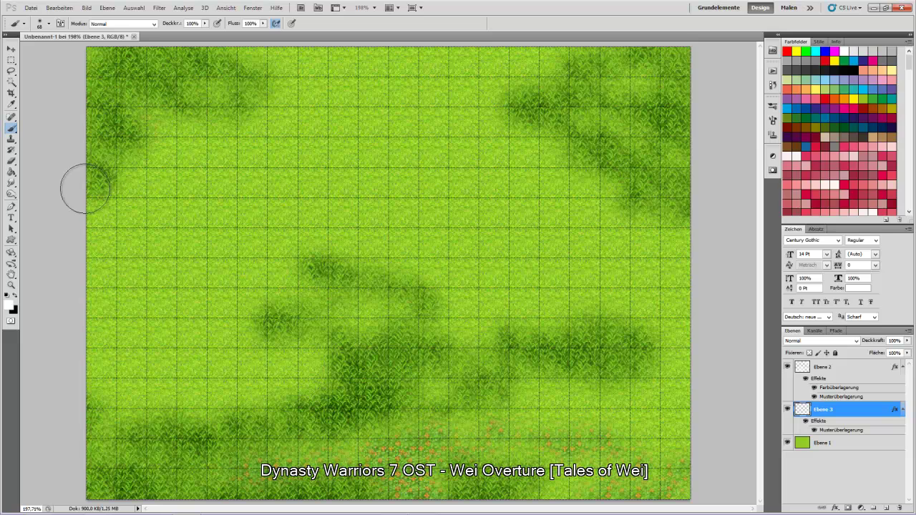
{"action": "mouse_move", "coordinate": [180, 102]}
{"action": "left_mouse_down"}
{"action": "mouse_move", "coordinate": [193, 154]}
{"action": "mouse_move", "coordinate": [71, 216]}
{"action": "left_mouse_up"}
{"action": "mouse_move", "coordinate": [351, 300]}
{"action": "left_mouse_down"}
{"action": "mouse_move", "coordinate": [343, 329]}
{"action": "mouse_move", "coordinate": [279, 287]}
{"action": "mouse_move", "coordinate": [366, 314]}
{"action": "mouse_move", "coordinate": [467, 328]}
{"action": "mouse_move", "coordinate": [453, 347]}
{"action": "mouse_move", "coordinate": [511, 355]}
{"action": "mouse_move", "coordinate": [439, 391]}
{"action": "mouse_move", "coordinate": [395, 392]}
{"action": "mouse_move", "coordinate": [339, 378]}
{"action": "mouse_move", "coordinate": [313, 358]}
{"action": "mouse_move", "coordinate": [234, 412]}
{"action": "left_mouse_up"}
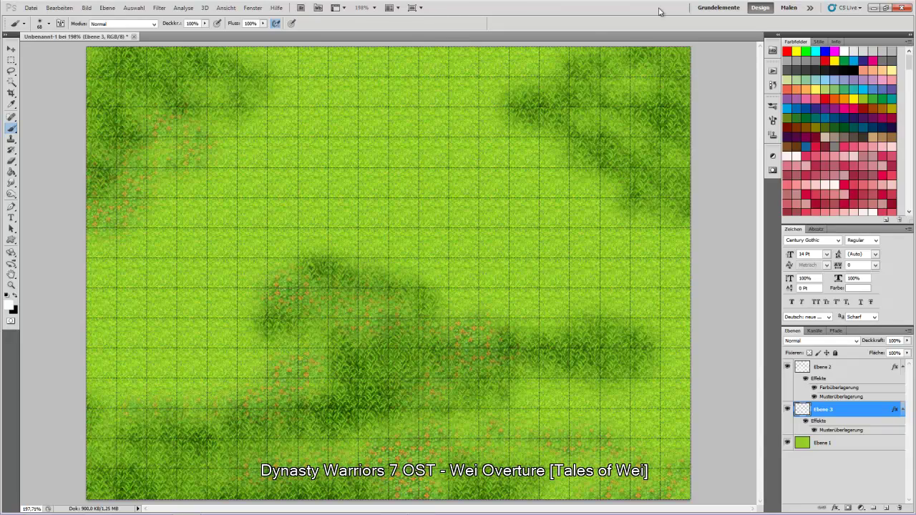
{"action": "double_click", "coordinate": [592, 8]}
{"action": "double_click", "coordinate": [591, 9]}
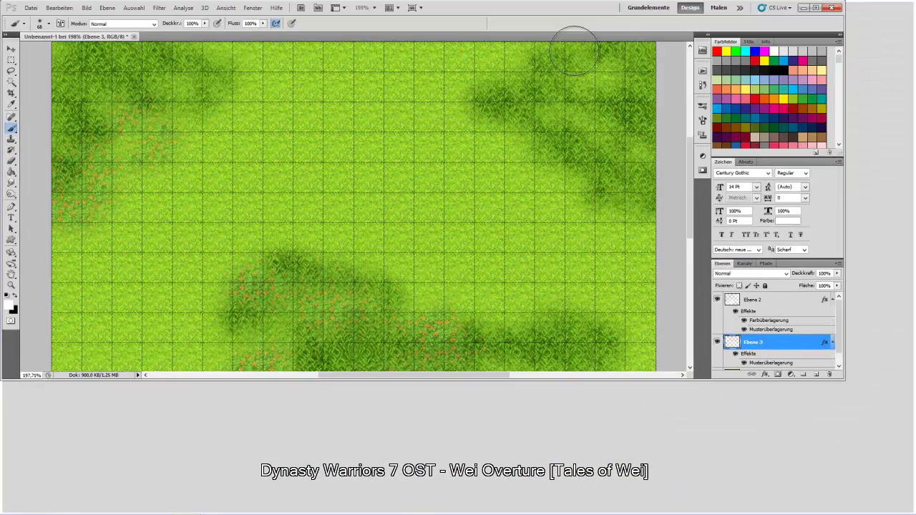
{"action": "mouse_move", "coordinate": [612, 74]}
{"action": "left_mouse_down"}
{"action": "mouse_move", "coordinate": [631, 109]}
{"action": "mouse_move", "coordinate": [643, 86]}
{"action": "mouse_move", "coordinate": [645, 169]}
{"action": "mouse_move", "coordinate": [635, 122]}
{"action": "mouse_move", "coordinate": [605, 122]}
{"action": "mouse_move", "coordinate": [561, 47]}
{"action": "mouse_move", "coordinate": [512, 63]}
{"action": "mouse_move", "coordinate": [494, 87]}
{"action": "mouse_move", "coordinate": [548, 122]}
{"action": "mouse_move", "coordinate": [628, 224]}
{"action": "mouse_move", "coordinate": [681, 237]}
{"action": "mouse_move", "coordinate": [682, 252]}
{"action": "mouse_move", "coordinate": [733, 233]}
{"action": "left_mouse_up"}
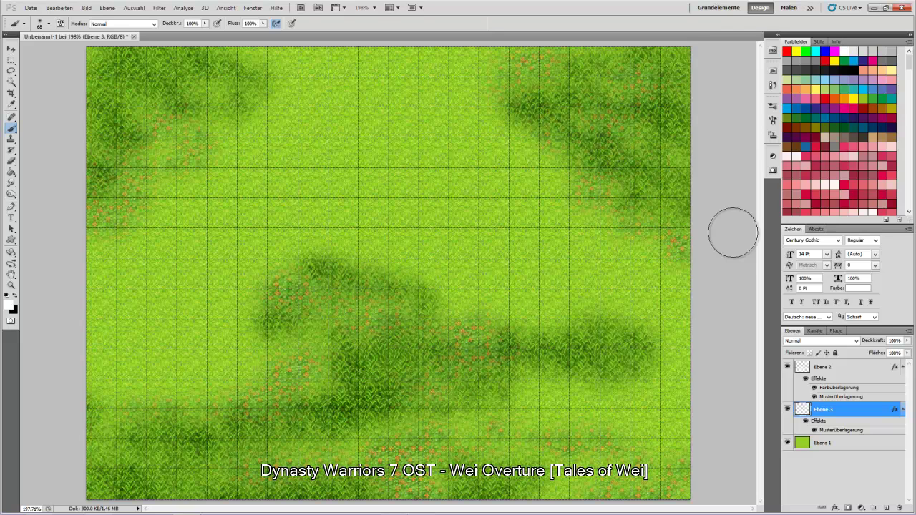
Switch to the music player and skip ahead three tracks
{"action": "left_click", "coordinate": [401, 506]}
{"action": "left_click", "coordinate": [821, 57]}
{"action": "left_click", "coordinate": [821, 57]}
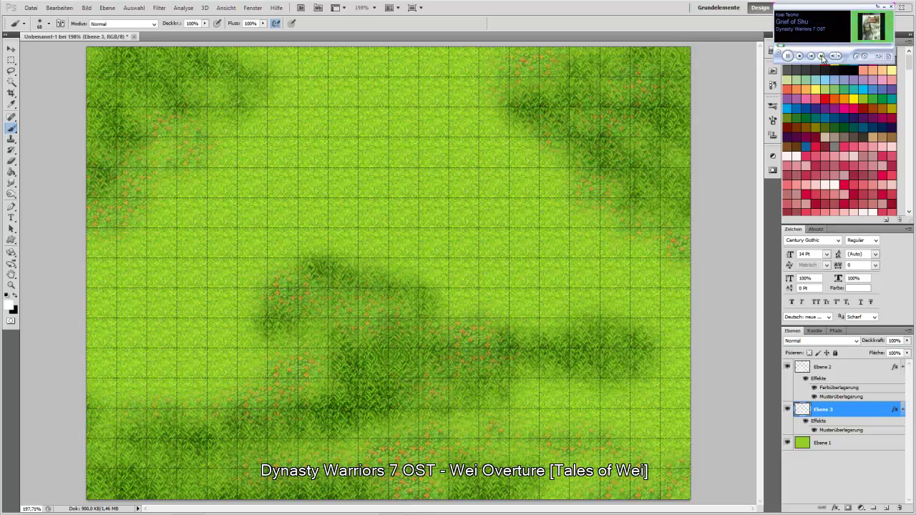
{"action": "left_click", "coordinate": [821, 57]}
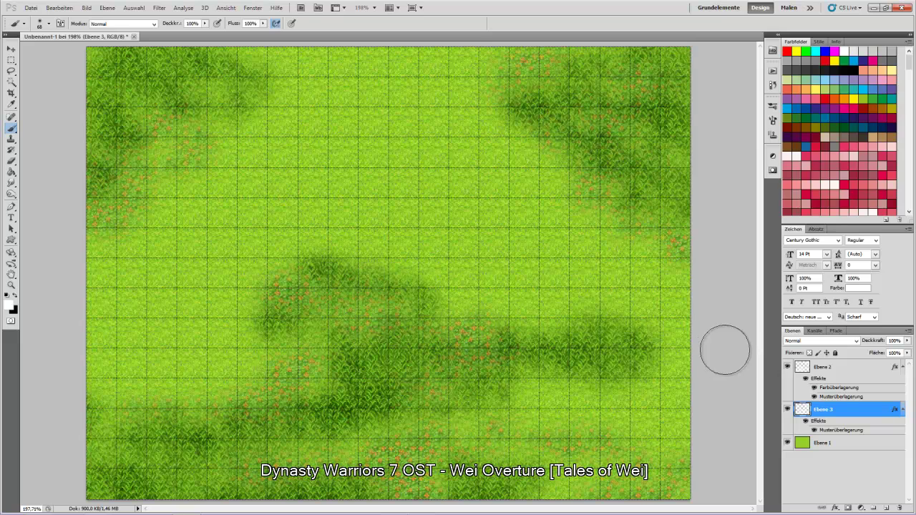
Add a new layer above Ebene 3 and give it a Musterüberlagerung with the sandy brown ground pattern at 100% opacity
{"action": "left_click", "coordinate": [887, 509]}
{"action": "right_click", "coordinate": [853, 407]}
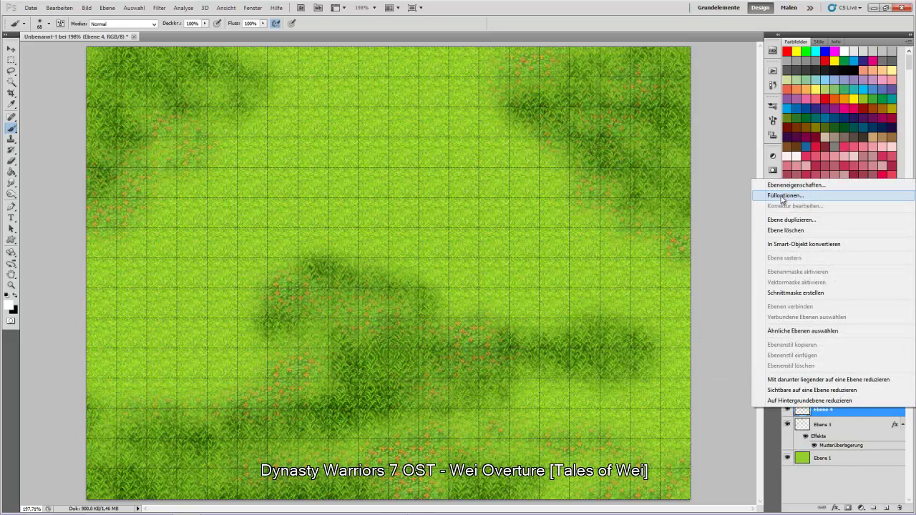
{"action": "left_click", "coordinate": [782, 198]}
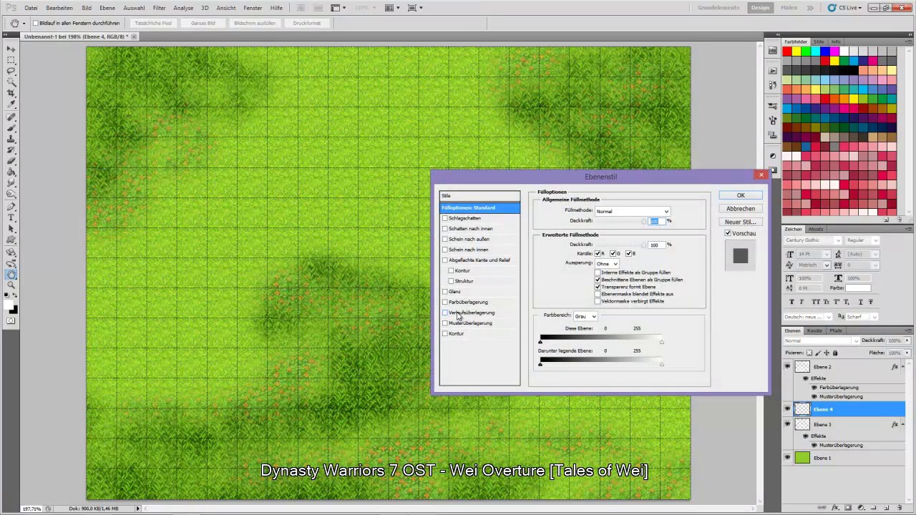
{"action": "left_click", "coordinate": [458, 314]}
{"action": "left_click", "coordinate": [445, 312]}
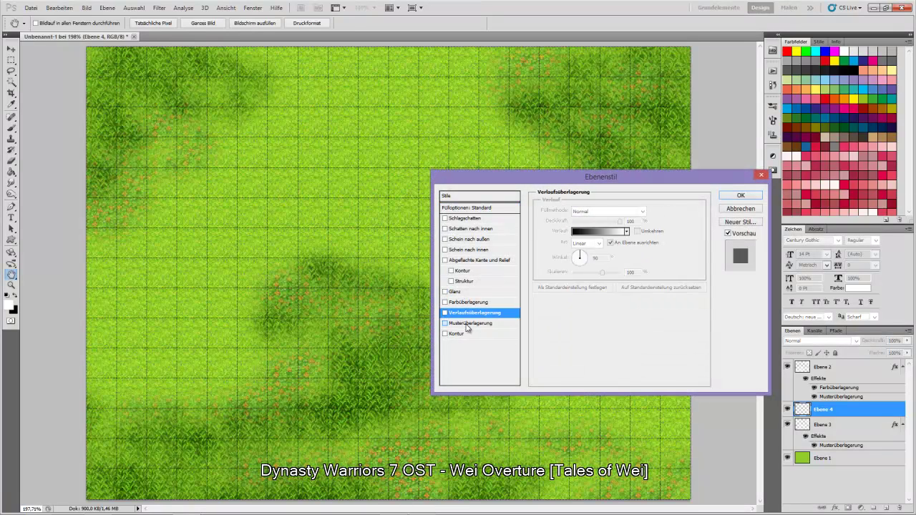
{"action": "left_click", "coordinate": [445, 323]}
{"action": "left_click", "coordinate": [606, 241]}
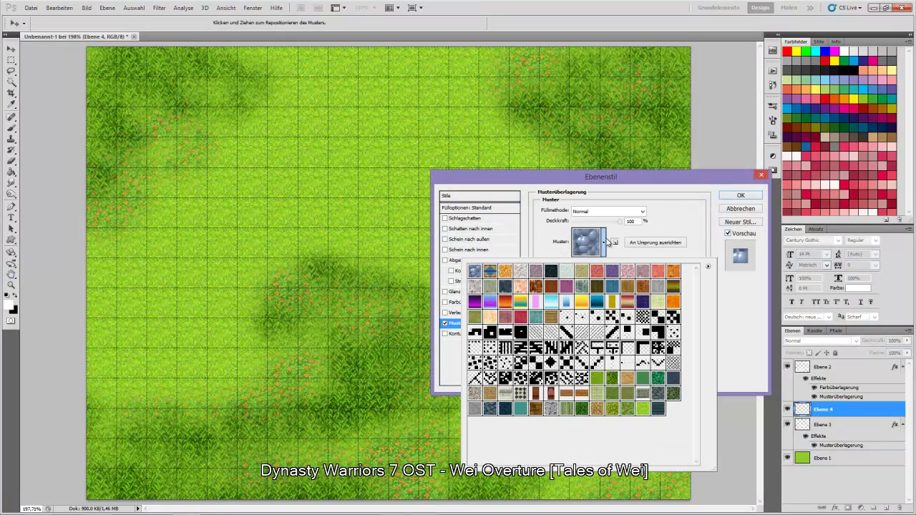
{"action": "left_click", "coordinate": [630, 381]}
{"action": "left_click", "coordinate": [617, 205]}
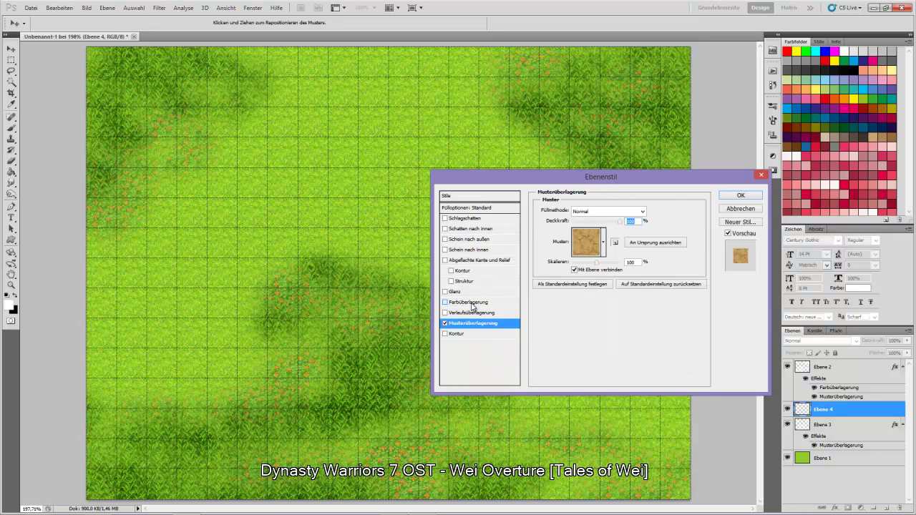
Add a Farbüberlagerung in light sandy yellow f4d383 to Ebene 4 with its Füllmethode set to Farbe
{"action": "left_click", "coordinate": [470, 303]}
{"action": "left_click", "coordinate": [642, 212]}
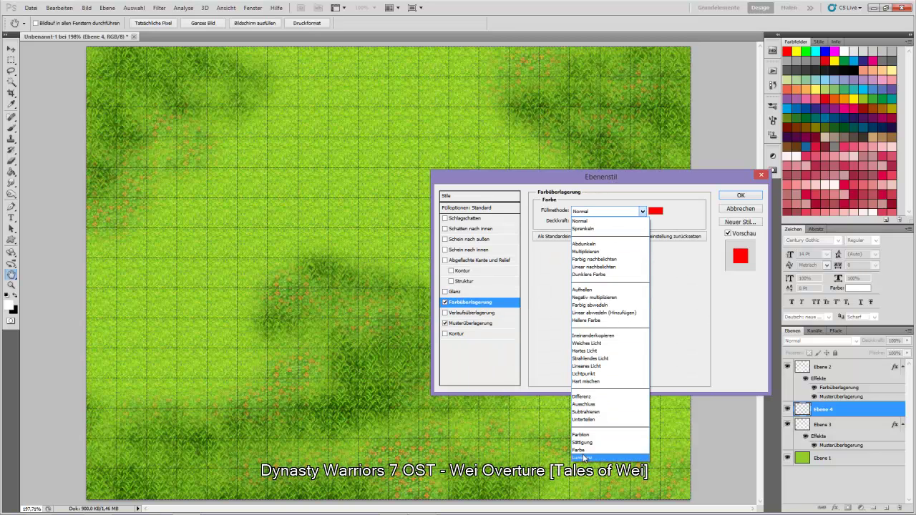
{"action": "left_click", "coordinate": [588, 435]}
{"action": "left_click", "coordinate": [656, 212]}
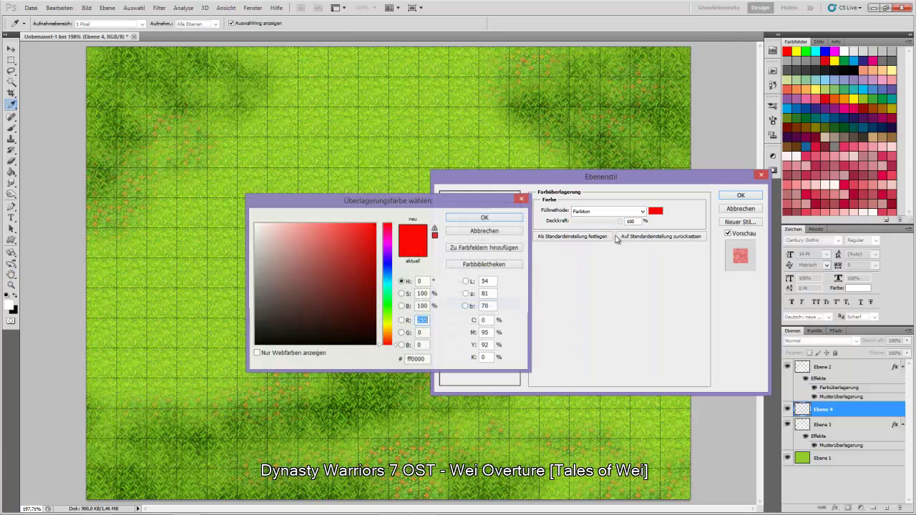
{"action": "left_click_drag", "start_coordinate": [388, 303], "coordinate": [388, 332]}
{"action": "mouse_move", "coordinate": [351, 258]}
{"action": "left_mouse_down"}
{"action": "mouse_move", "coordinate": [344, 267]}
{"action": "mouse_move", "coordinate": [335, 239]}
{"action": "mouse_move", "coordinate": [362, 227]}
{"action": "mouse_move", "coordinate": [293, 227]}
{"action": "mouse_move", "coordinate": [311, 229]}
{"action": "left_mouse_up"}
{"action": "left_click", "coordinate": [682, 186]}
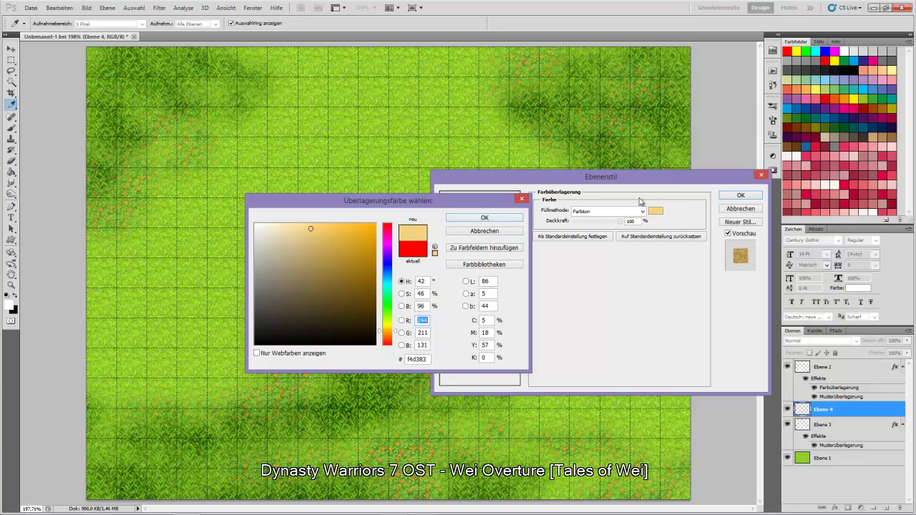
{"action": "left_click", "coordinate": [482, 219]}
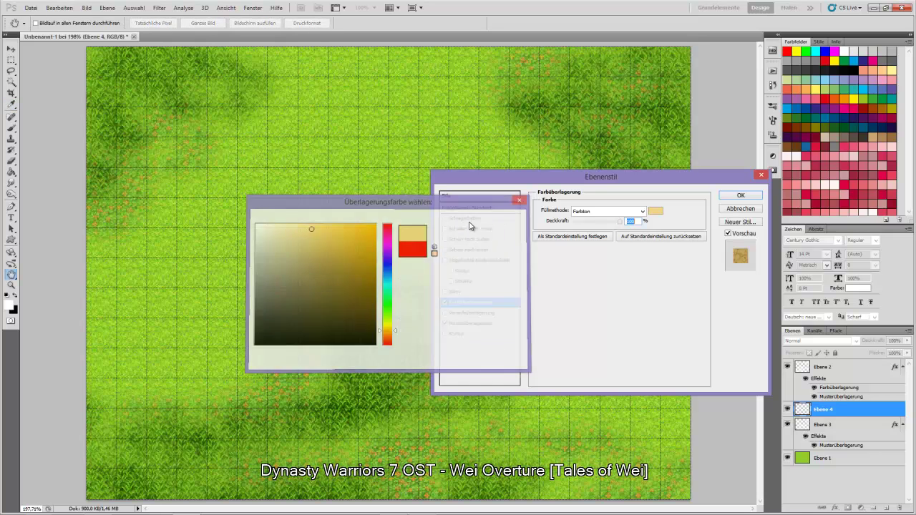
{"action": "left_click", "coordinate": [620, 212]}
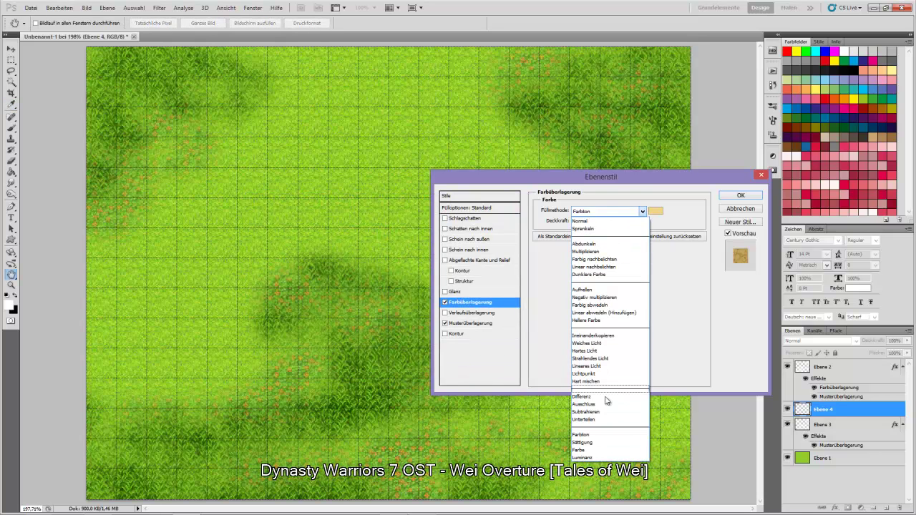
{"action": "left_click", "coordinate": [592, 449]}
{"action": "left_click", "coordinate": [738, 195]}
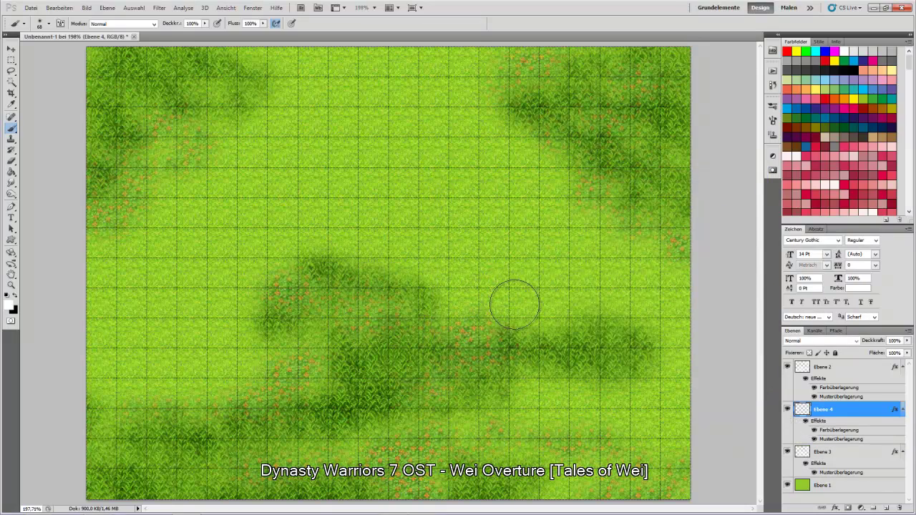
Brush a sandy path across the map from the left edge to the right edge, with a branch up to the upper edge
{"action": "mouse_move", "coordinate": [95, 353]}
{"action": "left_mouse_down"}
{"action": "mouse_move", "coordinate": [147, 292]}
{"action": "mouse_move", "coordinate": [139, 339]}
{"action": "mouse_move", "coordinate": [231, 280]}
{"action": "mouse_move", "coordinate": [207, 254]}
{"action": "mouse_move", "coordinate": [343, 219]}
{"action": "mouse_move", "coordinate": [129, 329]}
{"action": "mouse_move", "coordinate": [178, 261]}
{"action": "mouse_move", "coordinate": [235, 258]}
{"action": "mouse_move", "coordinate": [322, 191]}
{"action": "mouse_move", "coordinate": [350, 150]}
{"action": "mouse_move", "coordinate": [267, 168]}
{"action": "mouse_move", "coordinate": [252, 214]}
{"action": "mouse_move", "coordinate": [317, 170]}
{"action": "mouse_move", "coordinate": [420, 207]}
{"action": "mouse_move", "coordinate": [302, 112]}
{"action": "mouse_move", "coordinate": [400, 192]}
{"action": "mouse_move", "coordinate": [401, 95]}
{"action": "mouse_move", "coordinate": [367, 114]}
{"action": "mouse_move", "coordinate": [354, 91]}
{"action": "mouse_move", "coordinate": [385, 115]}
{"action": "mouse_move", "coordinate": [396, 153]}
{"action": "mouse_move", "coordinate": [439, 156]}
{"action": "mouse_move", "coordinate": [634, 292]}
{"action": "mouse_move", "coordinate": [466, 153]}
{"action": "mouse_move", "coordinate": [662, 288]}
{"action": "mouse_move", "coordinate": [599, 268]}
{"action": "mouse_move", "coordinate": [689, 307]}
{"action": "left_mouse_up"}
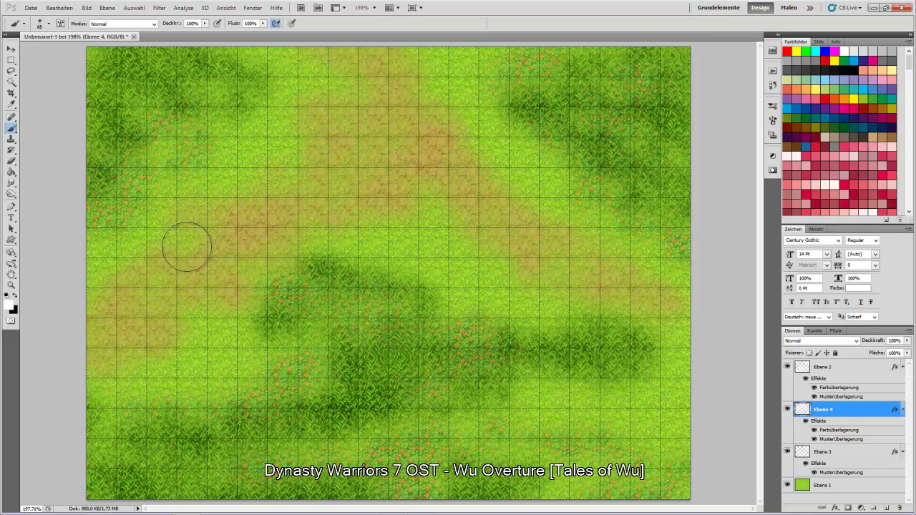
{"action": "mouse_move", "coordinate": [293, 224]}
{"action": "left_mouse_down"}
{"action": "mouse_move", "coordinate": [532, 220]}
{"action": "mouse_move", "coordinate": [453, 120]}
{"action": "mouse_move", "coordinate": [278, 97]}
{"action": "mouse_move", "coordinate": [255, 206]}
{"action": "left_mouse_up"}
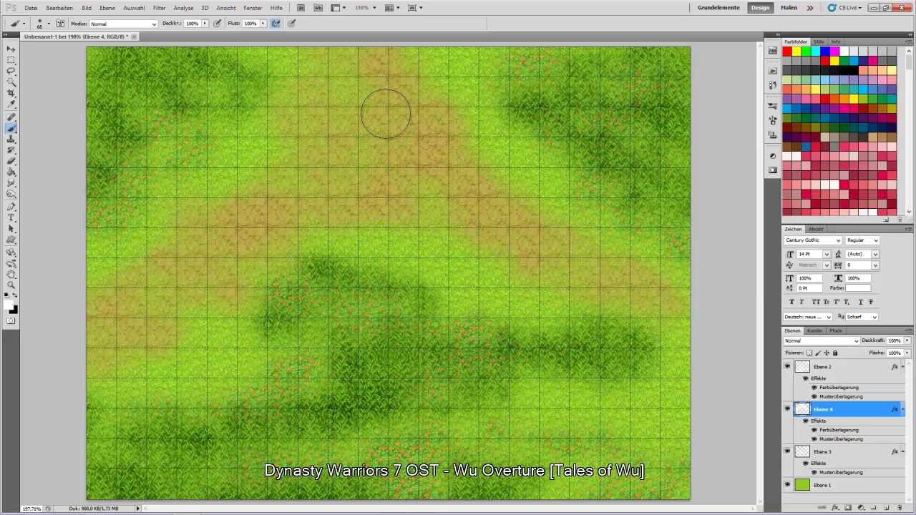
Delete the sandy path layer Ebene 4
{"action": "left_click", "coordinate": [11, 49]}
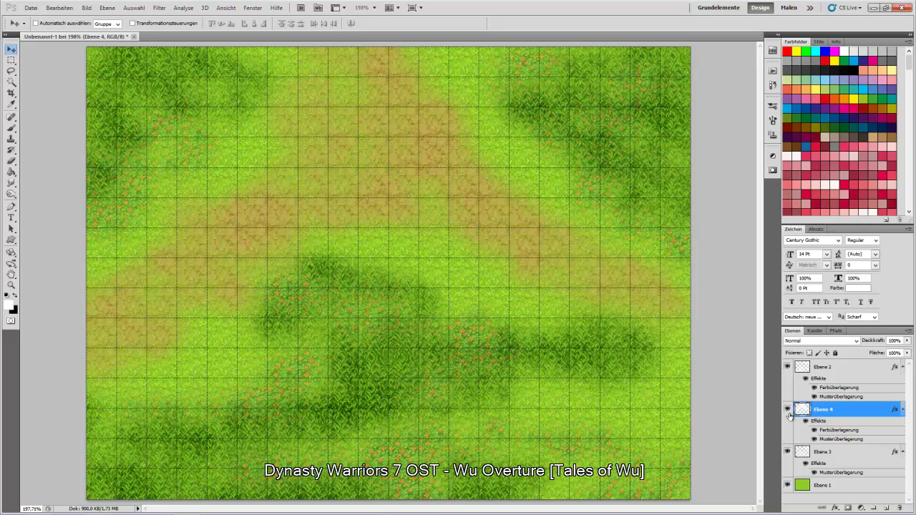
{"action": "left_click", "coordinate": [900, 508]}
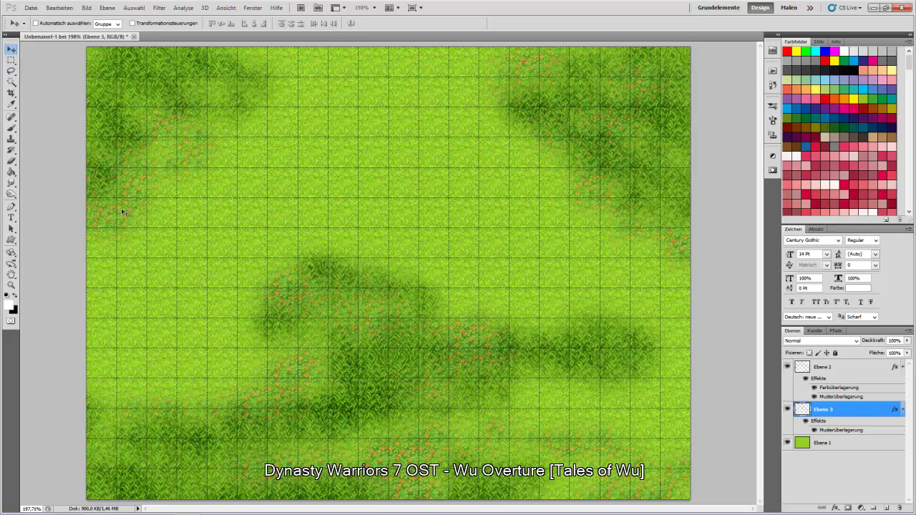
Switch to the file explorer and view the Hanzo-RuinsTown01VScopy tileset image at full size
{"action": "mouse_move", "coordinate": [190, 512]}
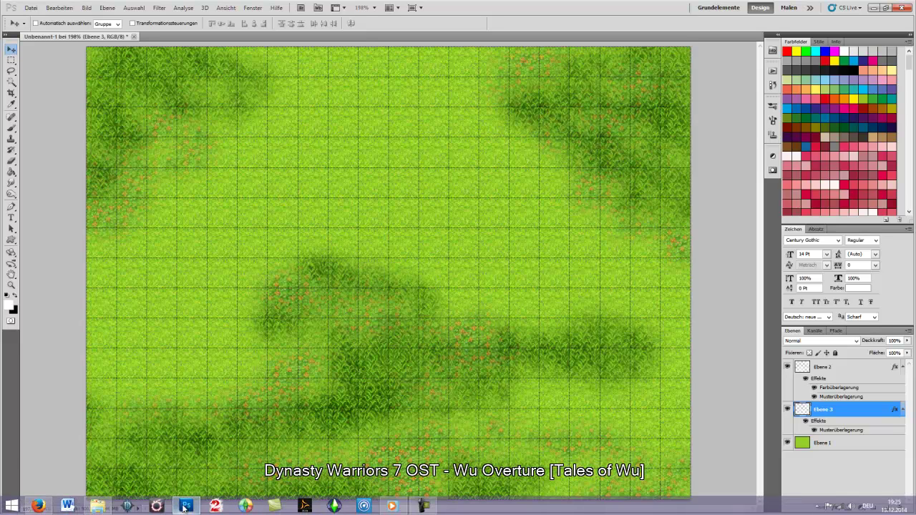
{"action": "left_click", "coordinate": [98, 507]}
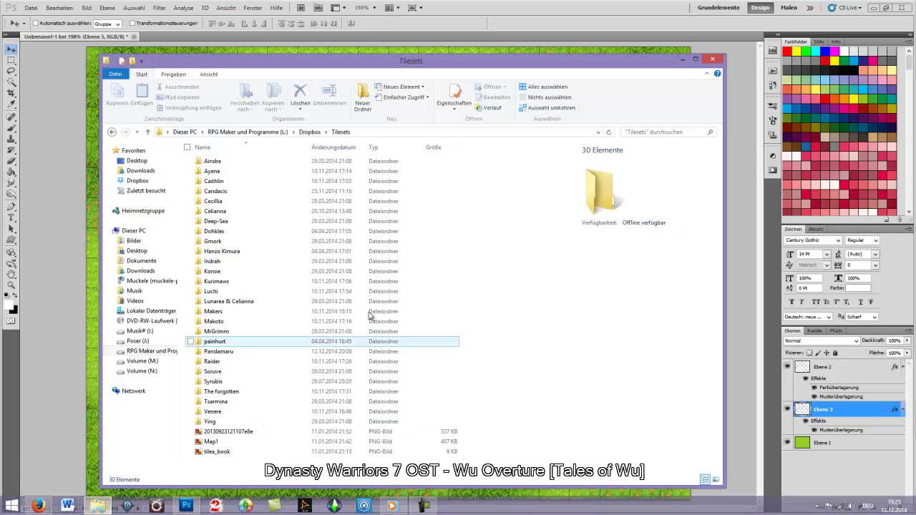
{"action": "double_click", "coordinate": [220, 252]}
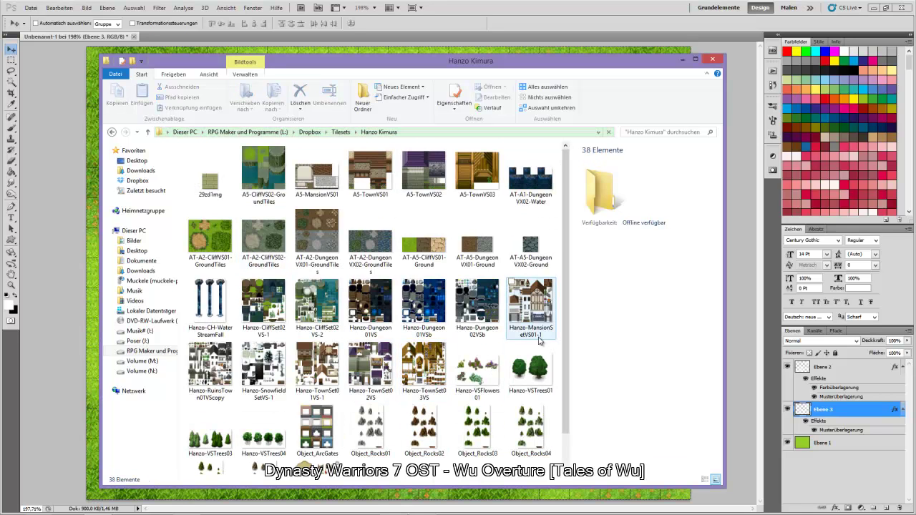
{"action": "left_click", "coordinate": [218, 372]}
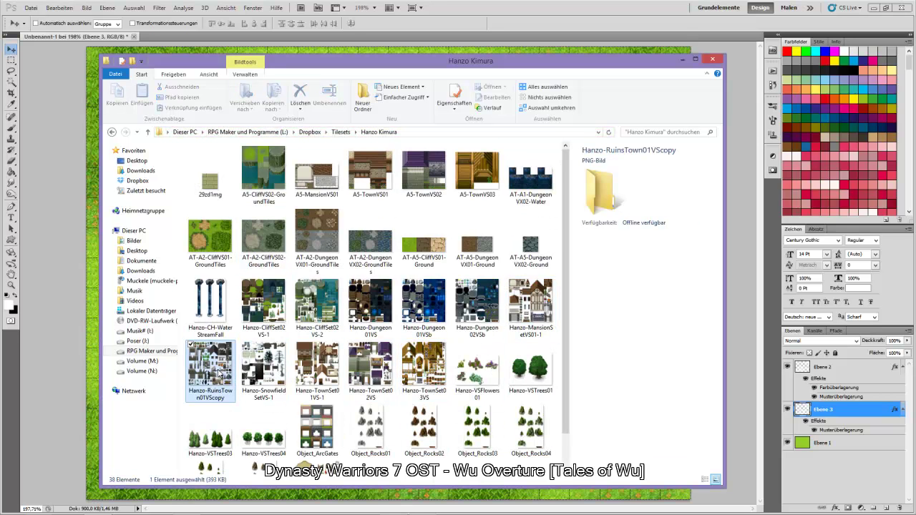
{"action": "double_click", "coordinate": [222, 355]}
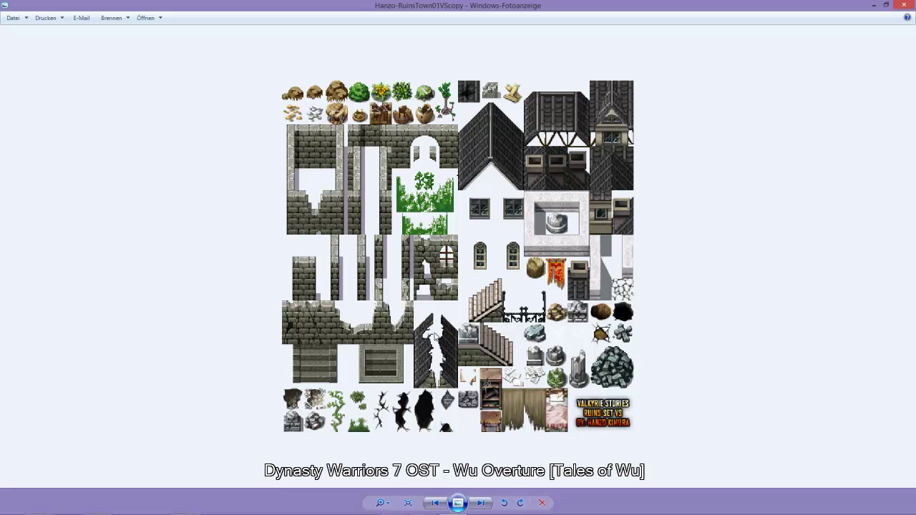
{"action": "left_click", "coordinate": [907, 5]}
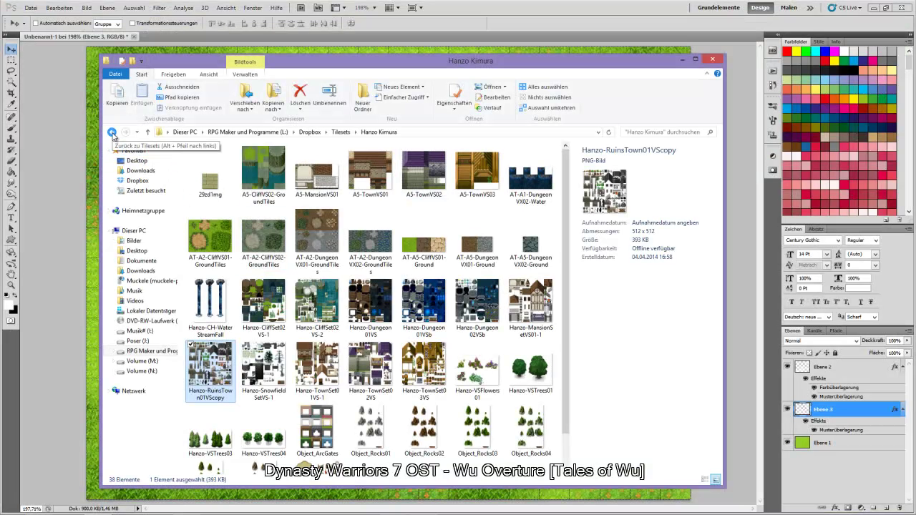
View the index ruins tileset image in the Pandamaru folder under Tilesets
{"action": "left_click", "coordinate": [113, 133]}
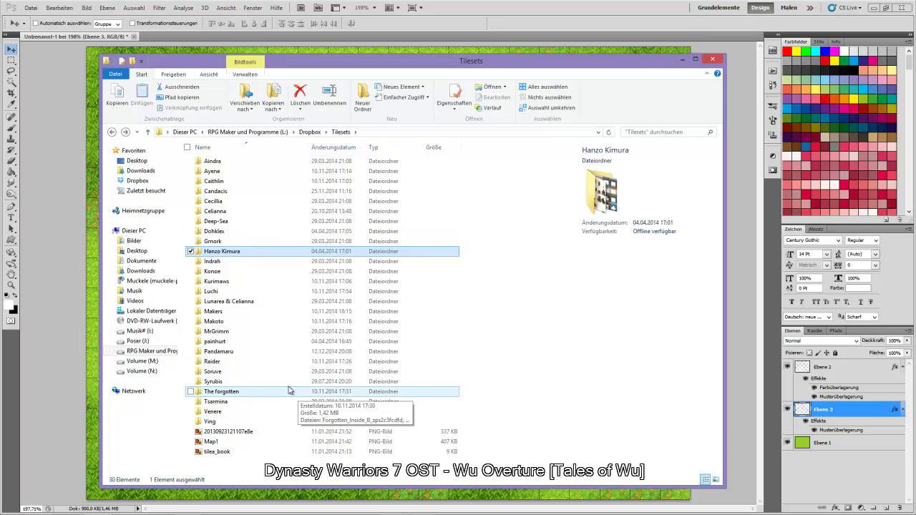
{"action": "double_click", "coordinate": [223, 351]}
{"action": "double_click", "coordinate": [265, 174]}
{"action": "scroll", "coordinate": [343, 376], "scroll_direction": "up", "scroll_amount": 2}
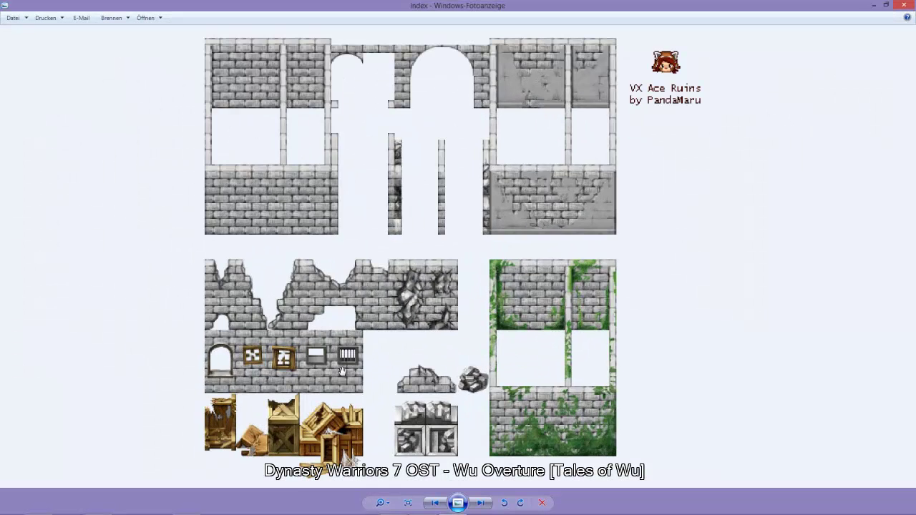
{"action": "scroll", "coordinate": [343, 376], "scroll_direction": "down", "scroll_amount": 1}
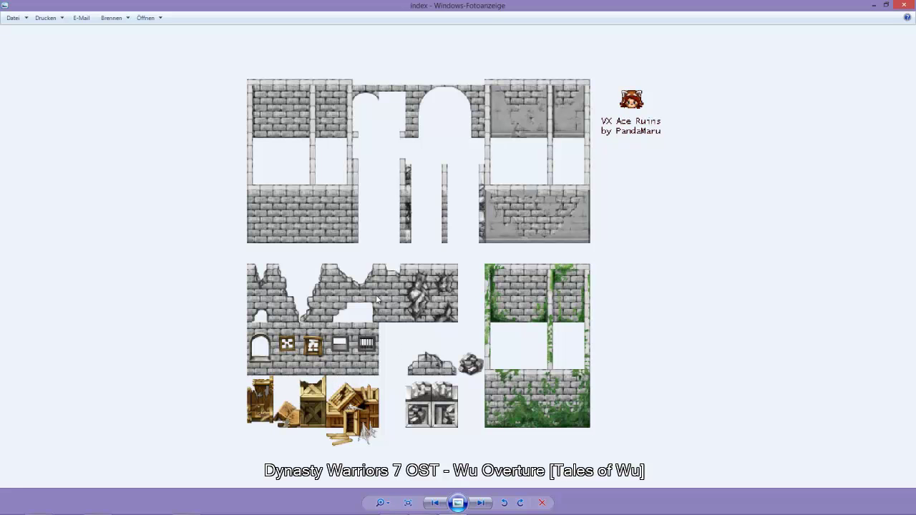
{"action": "left_click", "coordinate": [904, 5]}
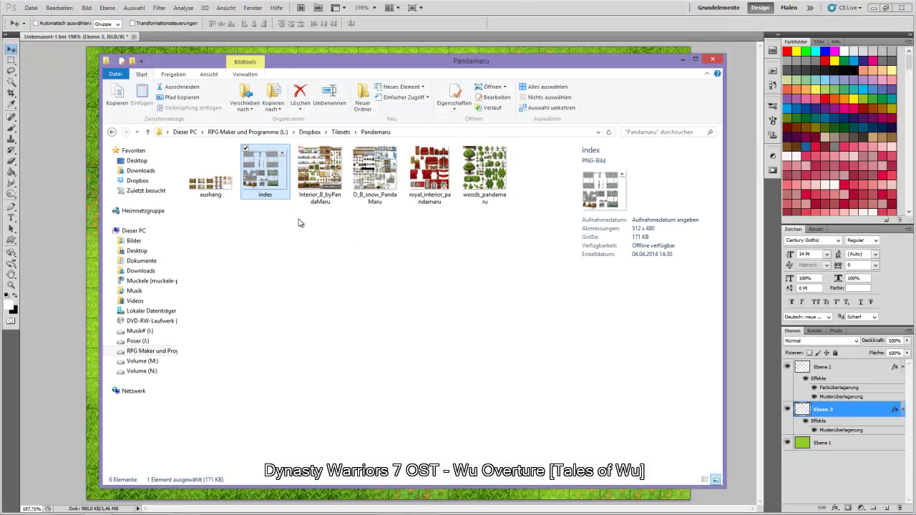
Open the index ruins tileset from the Pandamaru folder in Photoshop
{"action": "right_click", "coordinate": [263, 196]}
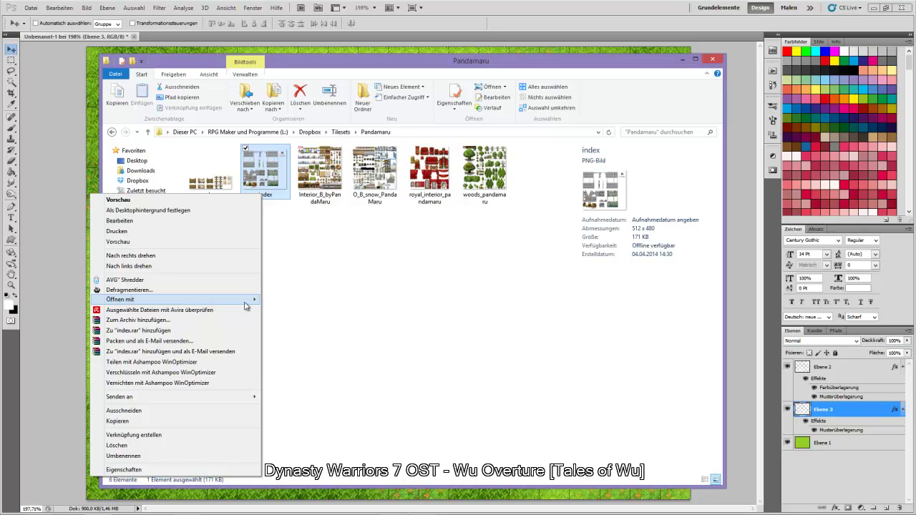
{"action": "mouse_move", "coordinate": [245, 306]}
{"action": "left_click", "coordinate": [288, 305]}
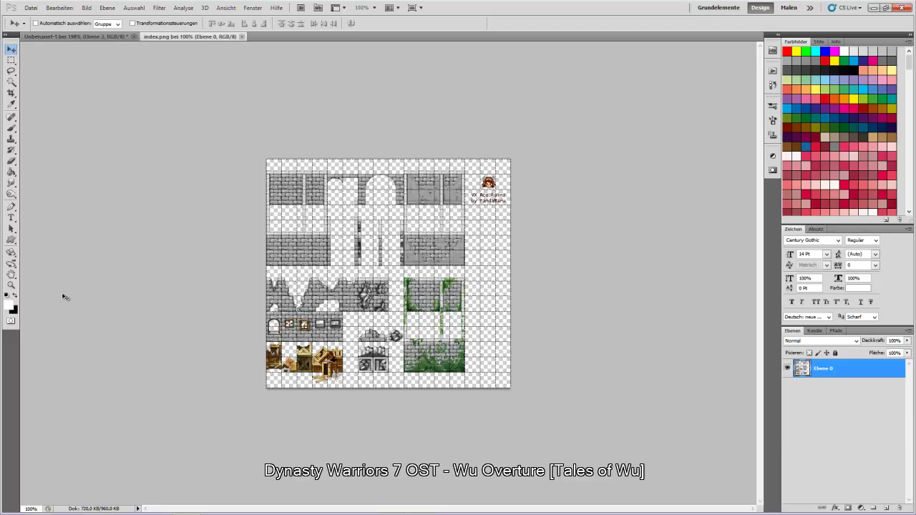
Select and copy a narrow full-height strip from the upper ivy-covered brick wall in index.png
{"action": "left_click", "coordinate": [11, 285]}
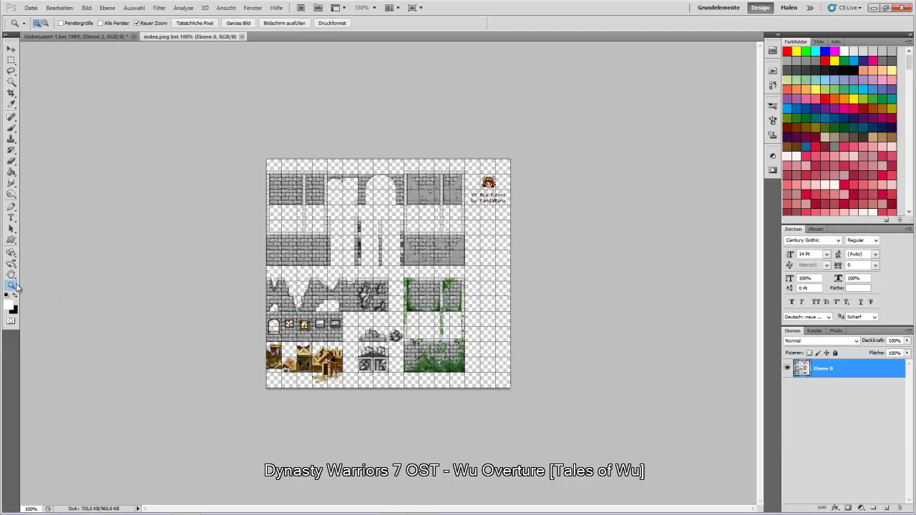
{"action": "right_click", "coordinate": [338, 307]}
{"action": "left_click", "coordinate": [375, 309]}
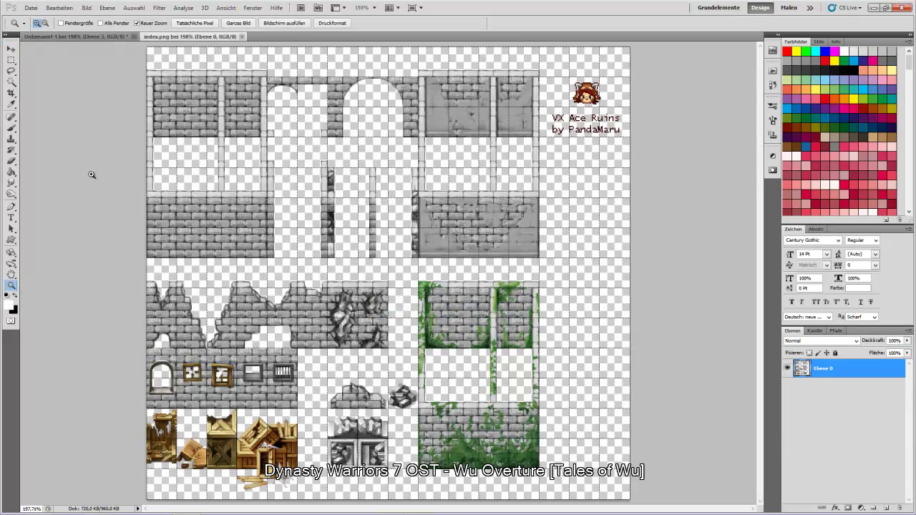
{"action": "left_click", "coordinate": [12, 61]}
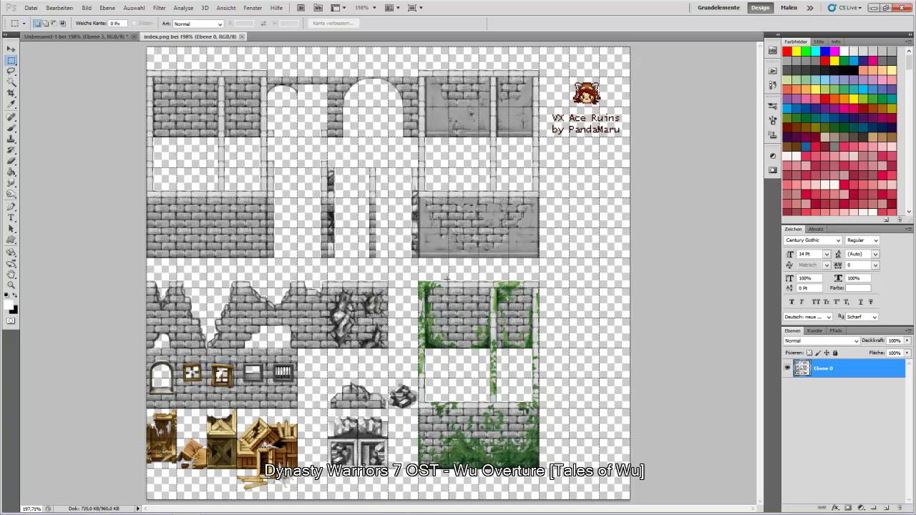
{"action": "left_click_drag", "start_coordinate": [481, 353], "coordinate": [481, 353]}
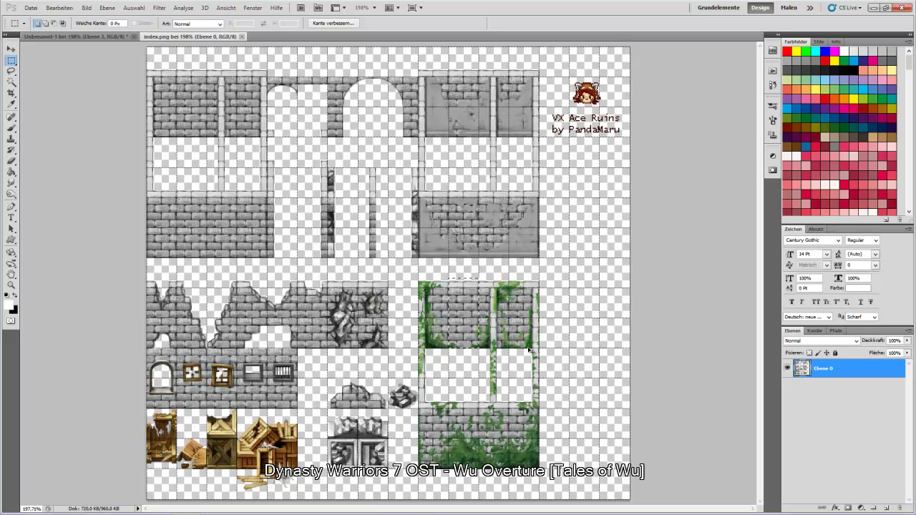
Paste the wall strip twice into the grass map and align both copies side by side on the grid near the upper edge
{"action": "left_click", "coordinate": [65, 36]}
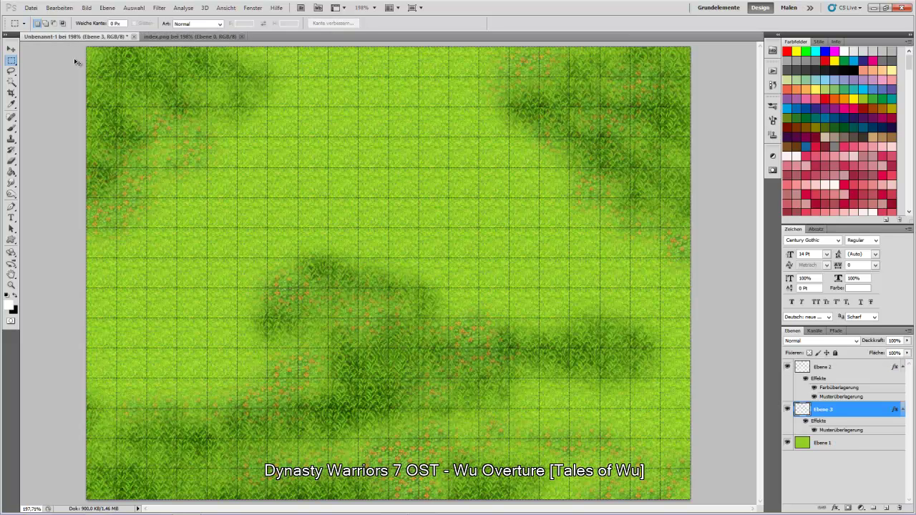
{"action": "key", "text": "ctrl+v"}
{"action": "left_click", "coordinate": [10, 50]}
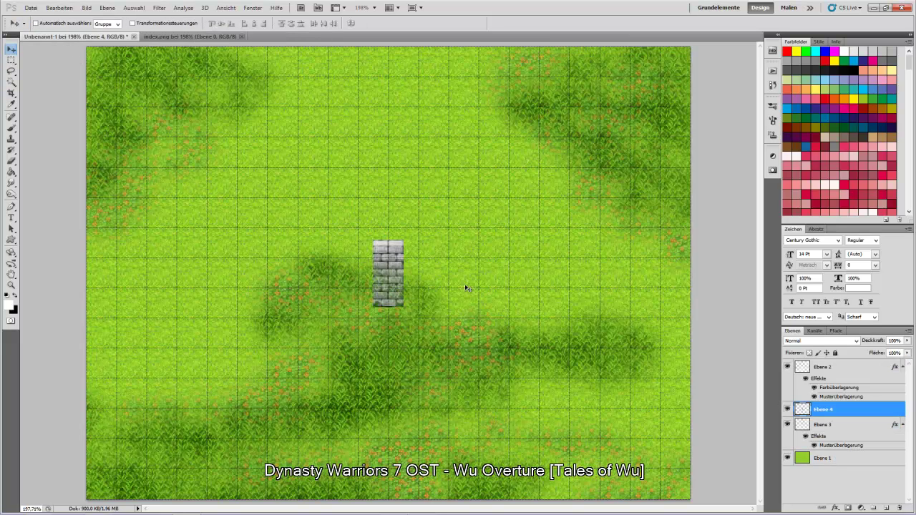
{"action": "left_click_drag", "start_coordinate": [390, 303], "coordinate": [346, 132]}
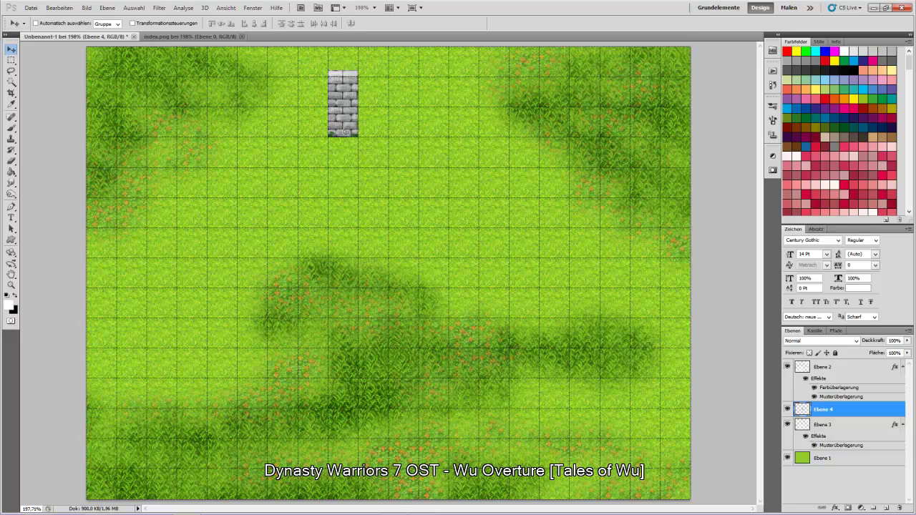
{"action": "key", "text": "ctrl+v"}
{"action": "left_click_drag", "start_coordinate": [389, 283], "coordinate": [374, 113]}
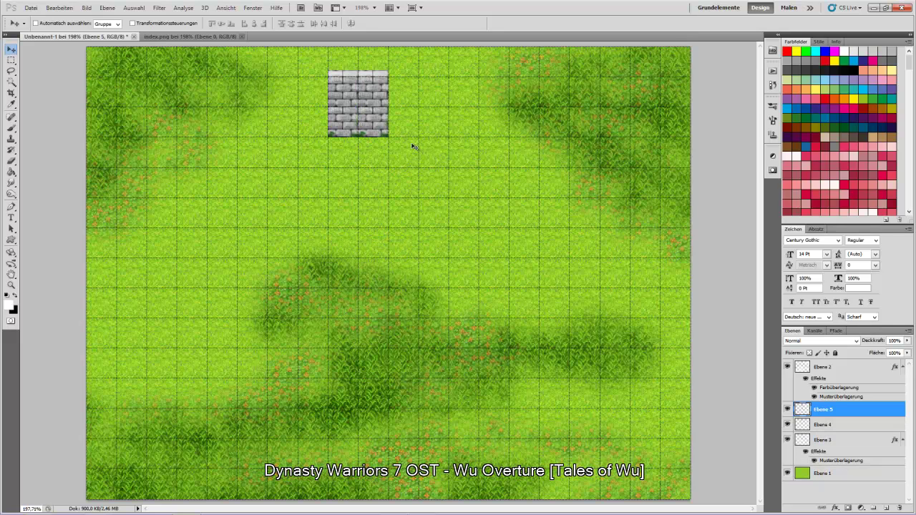
Move Ebene 4 and Ebene 5 above Ebene 2 and create a layer group named Ground at the top of the stack
{"action": "left_click", "coordinate": [834, 425], "text": "shift"}
{"action": "left_click_drag", "start_coordinate": [830, 415], "coordinate": [827, 370]}
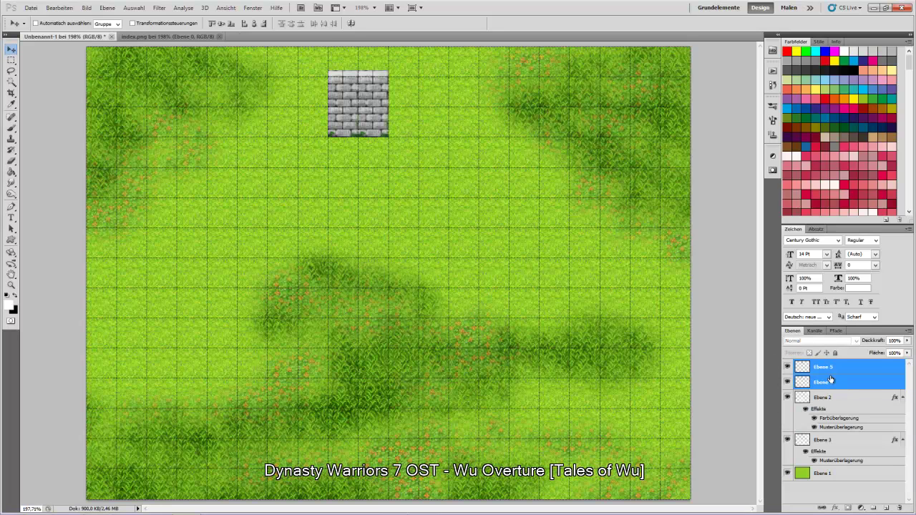
{"action": "left_click", "coordinate": [874, 507]}
{"action": "double_click", "coordinate": [821, 367]}
{"action": "type", "text": "Gro"}
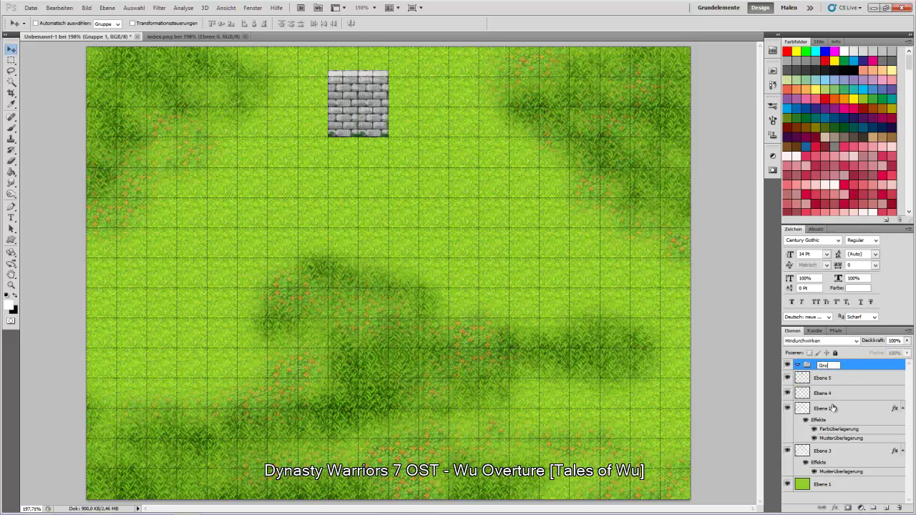
{"action": "key", "text": "Return"}
Move the wall layers Ebene 5 and Ebene 4 into the Ground group
{"action": "left_click", "coordinate": [823, 383]}
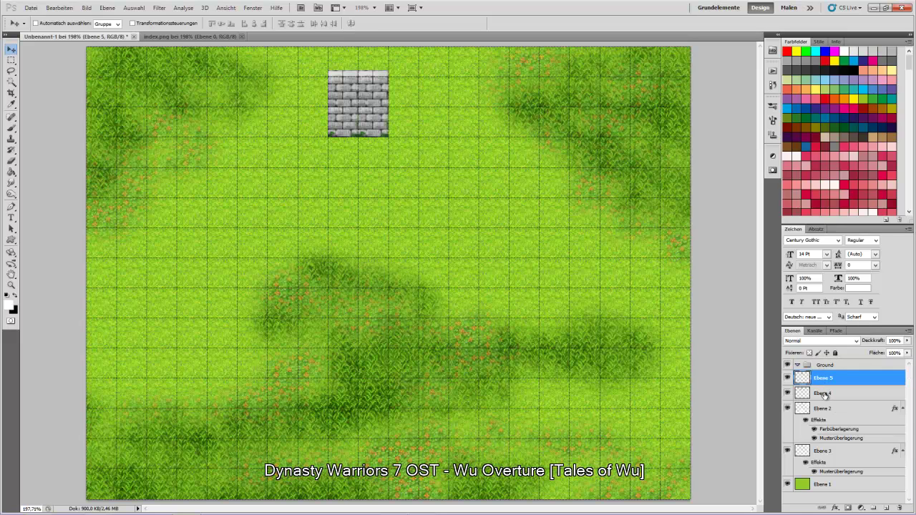
{"action": "left_click", "coordinate": [823, 395], "text": "shift"}
{"action": "left_click_drag", "start_coordinate": [823, 378], "coordinate": [822, 366]}
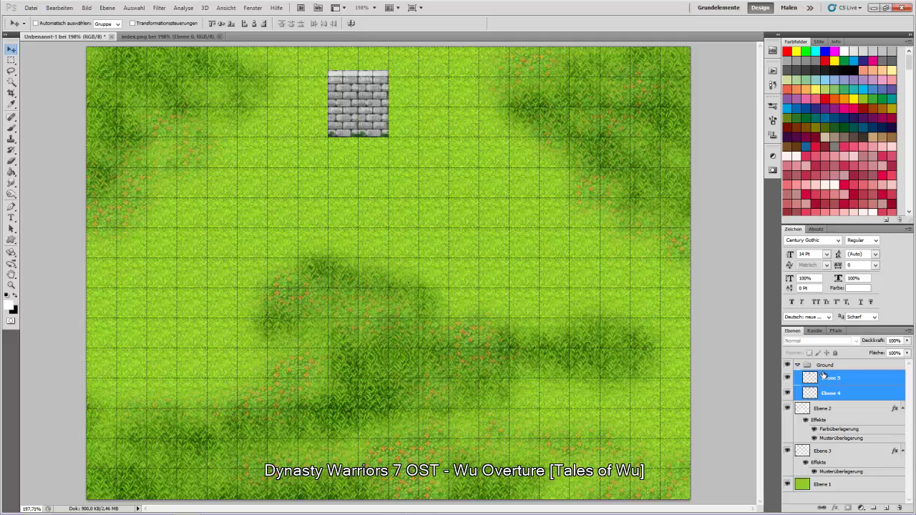
Hide and show the wall layers Ebene 4 and Ebene 5 to check which piece each one holds
{"action": "left_click", "coordinate": [787, 393]}
{"action": "left_click", "coordinate": [788, 377]}
{"action": "left_click", "coordinate": [788, 377]}
{"action": "left_click", "coordinate": [787, 393]}
Paste a third wall strip and align it directly to the right of the two existing wall pieces
{"action": "key", "text": "ctrl+v"}
{"action": "left_click_drag", "start_coordinate": [402, 303], "coordinate": [415, 131]}
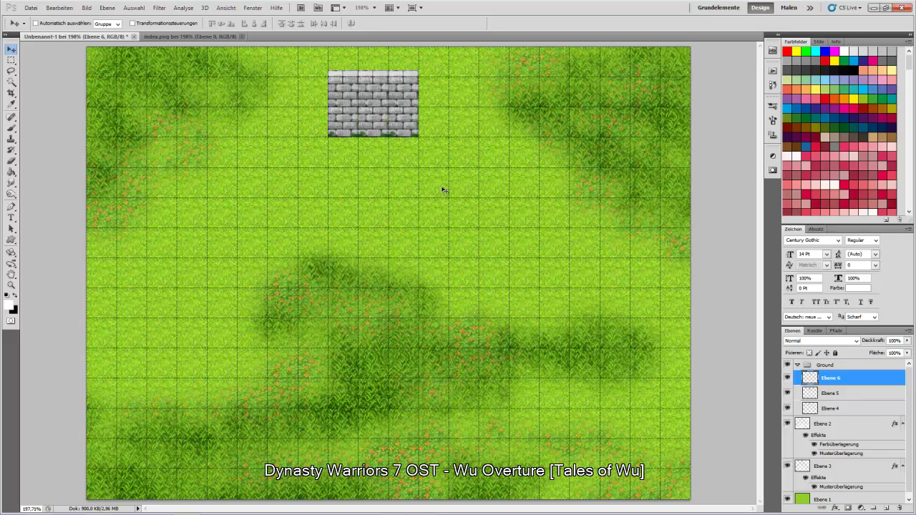
Paste a fourth wall strip and align it directly to the right of the three existing wall pieces
{"action": "key", "text": "ctrl+v"}
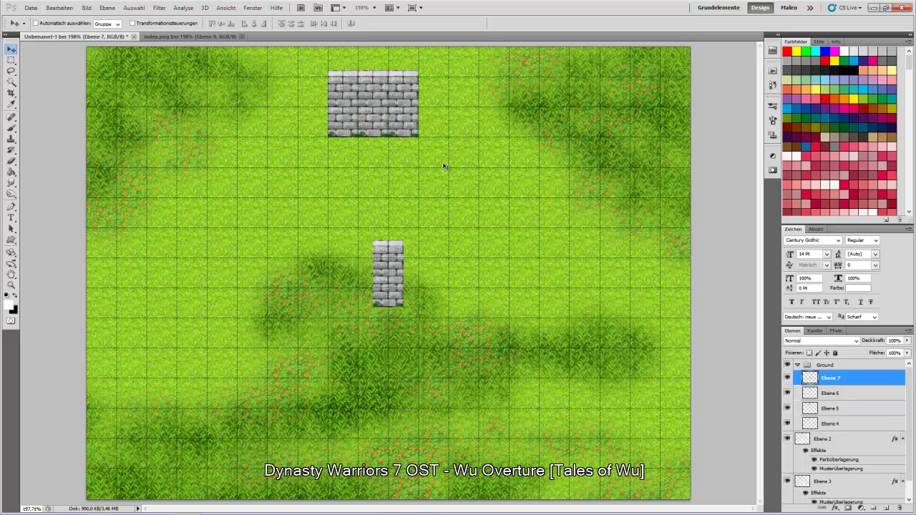
{"action": "left_click_drag", "start_coordinate": [400, 290], "coordinate": [445, 118]}
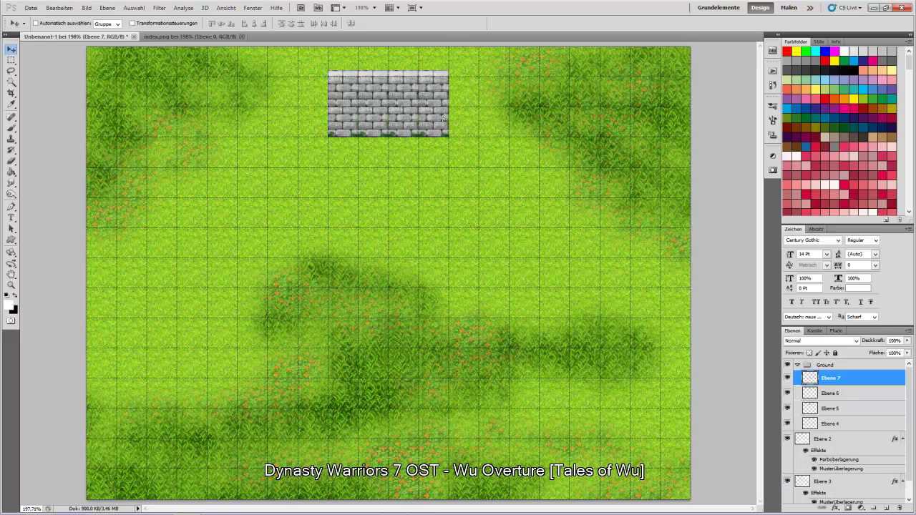
Switch to the music player and skip forward several tracks
{"action": "mouse_move", "coordinate": [410, 512]}
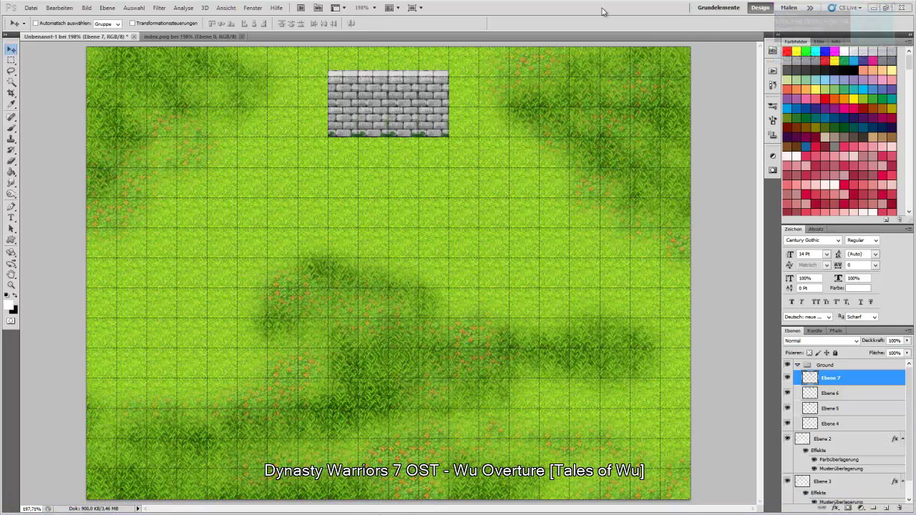
{"action": "mouse_move", "coordinate": [816, 23]}
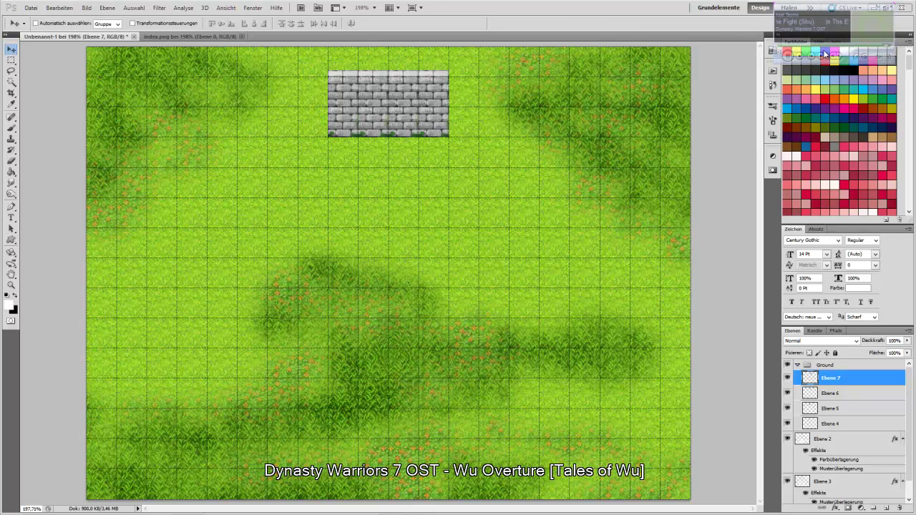
{"action": "left_click", "coordinate": [821, 56]}
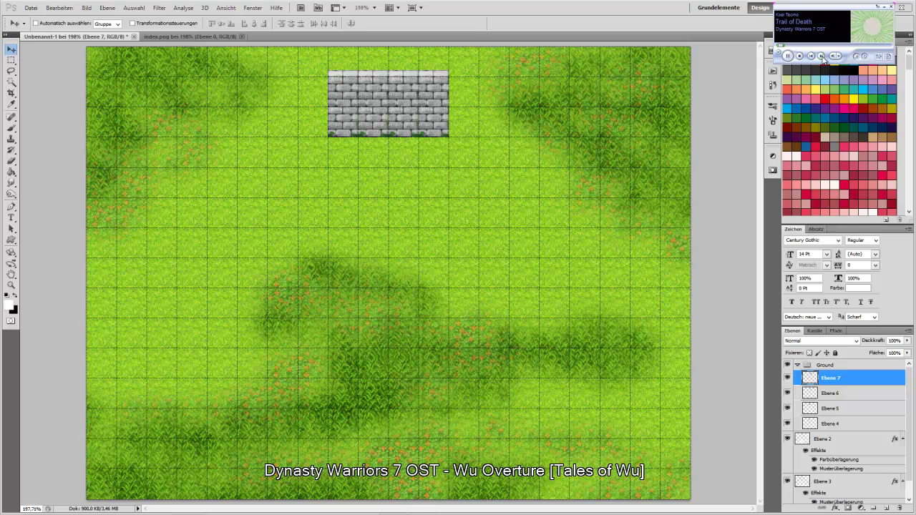
{"action": "left_click", "coordinate": [821, 57]}
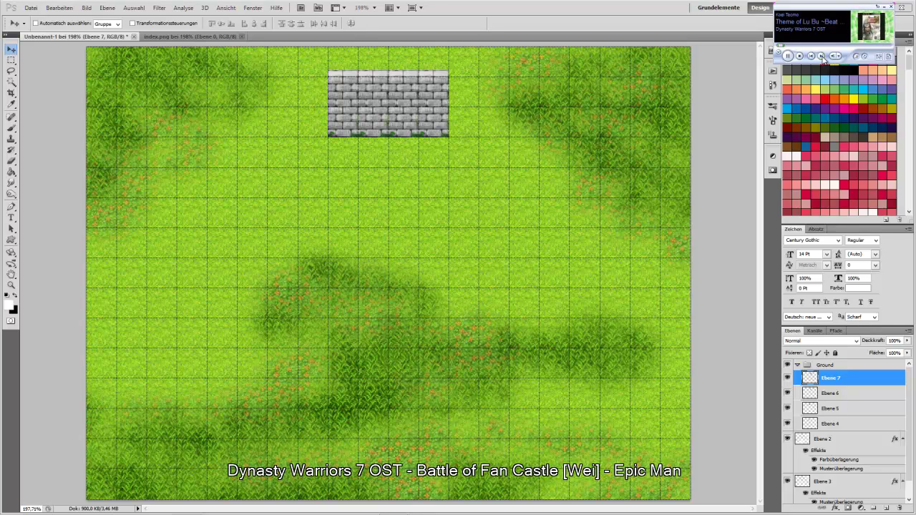
{"action": "left_click", "coordinate": [821, 57]}
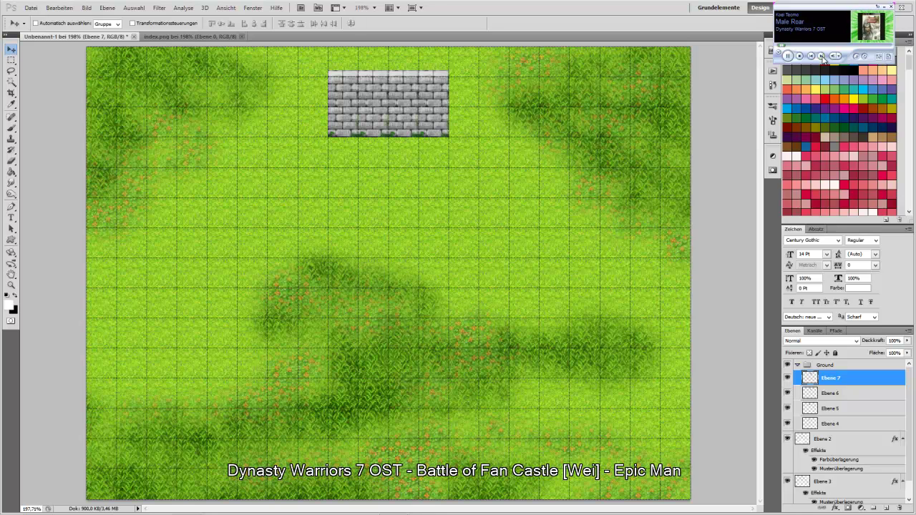
{"action": "left_click", "coordinate": [821, 57]}
{"action": "left_click", "coordinate": [821, 56]}
{"action": "left_click", "coordinate": [821, 56]}
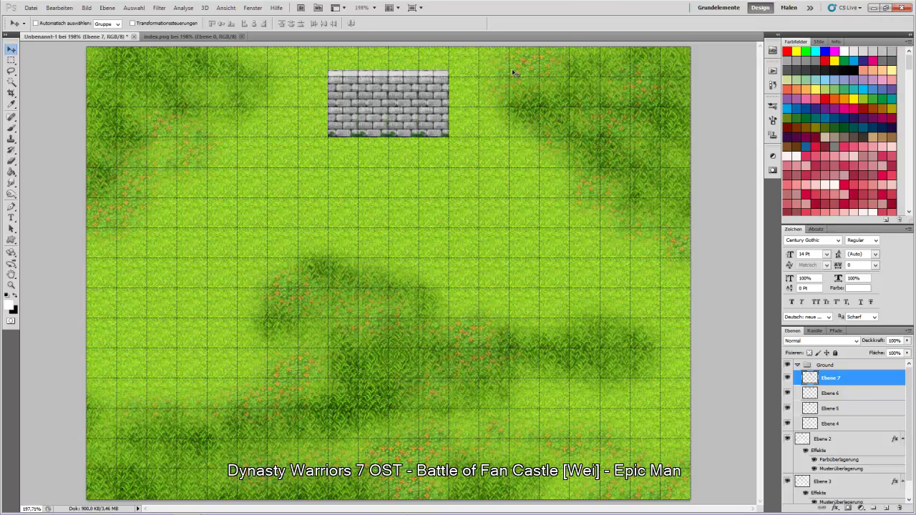
Paste another wall strip against the wall's left end and merge the layers Ebene 4 to Ebene 8 into one
{"action": "key", "text": "ctrl+v"}
{"action": "left_click_drag", "start_coordinate": [390, 272], "coordinate": [320, 108]}
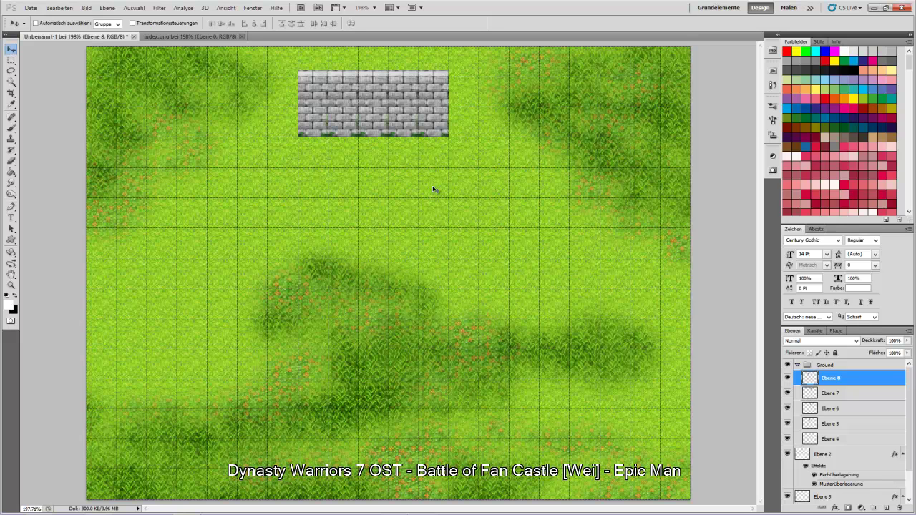
{"action": "left_click", "coordinate": [841, 438], "text": "shift"}
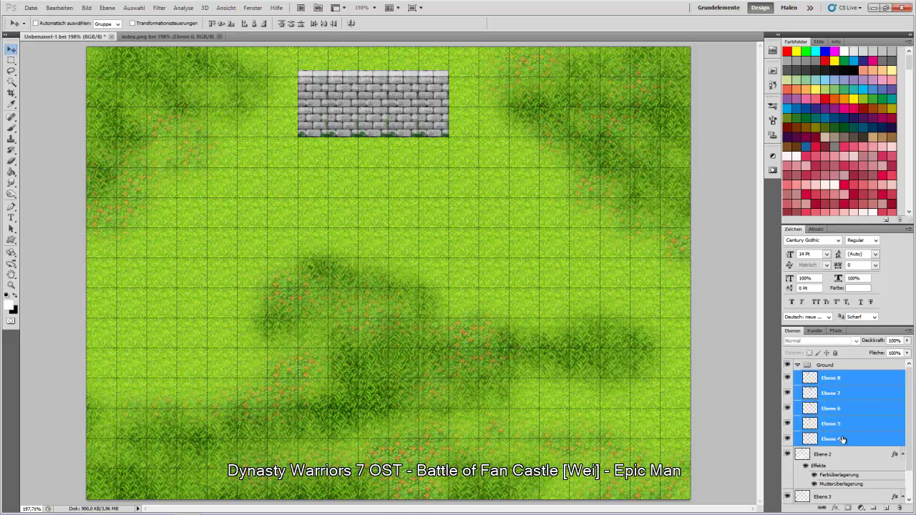
{"action": "key", "text": "ctrl+e"}
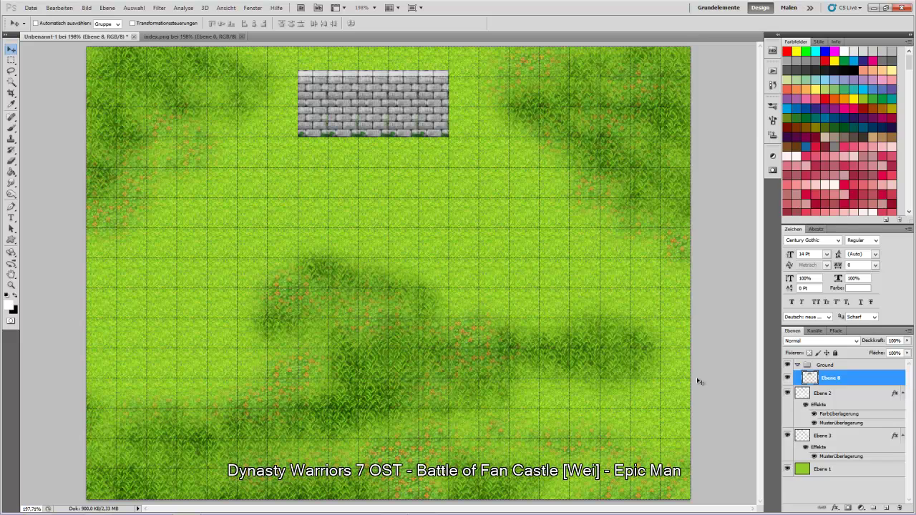
Extend the wall with two pasted strips at its right end and one at its left end, and merge all the wall layers
{"action": "key", "text": "ctrl+v"}
{"action": "left_click_drag", "start_coordinate": [390, 289], "coordinate": [467, 119]}
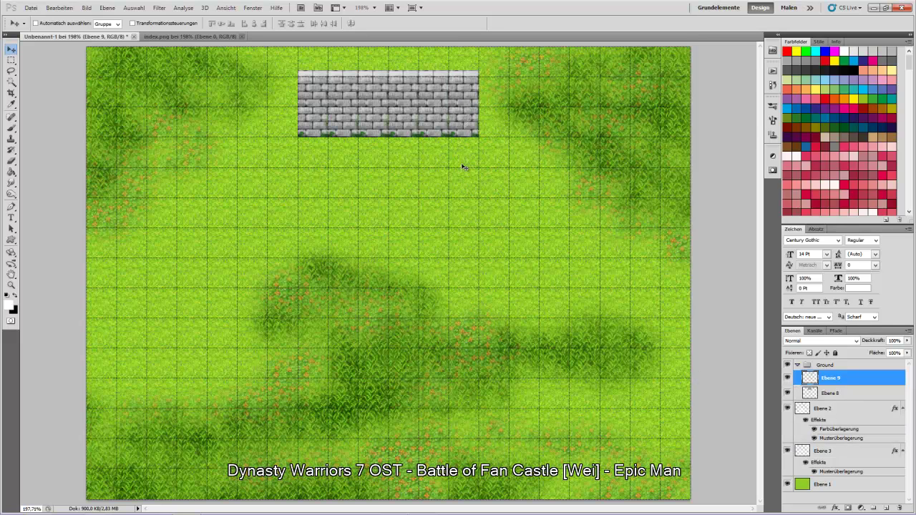
{"action": "key", "text": "ctrl+v"}
{"action": "left_click_drag", "start_coordinate": [377, 283], "coordinate": [481, 115]}
{"action": "key", "text": "ctrl+v"}
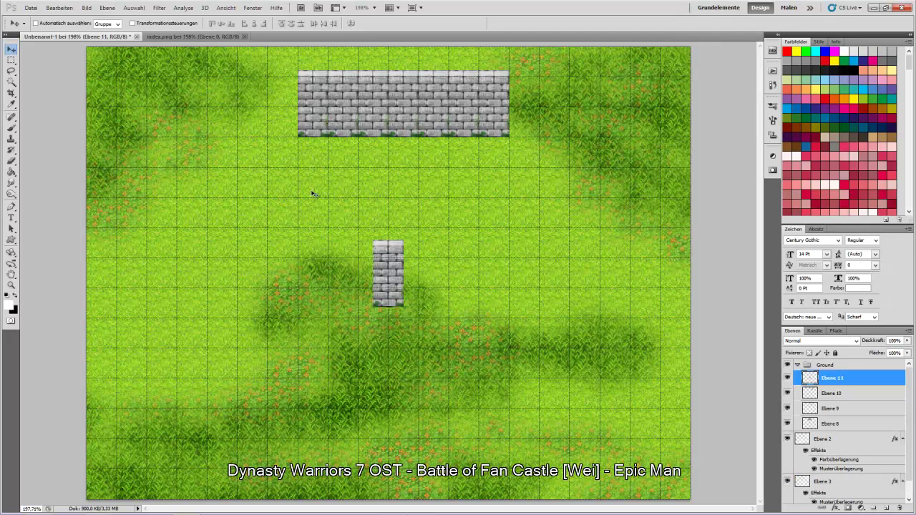
{"action": "left_click_drag", "start_coordinate": [371, 297], "coordinate": [279, 116]}
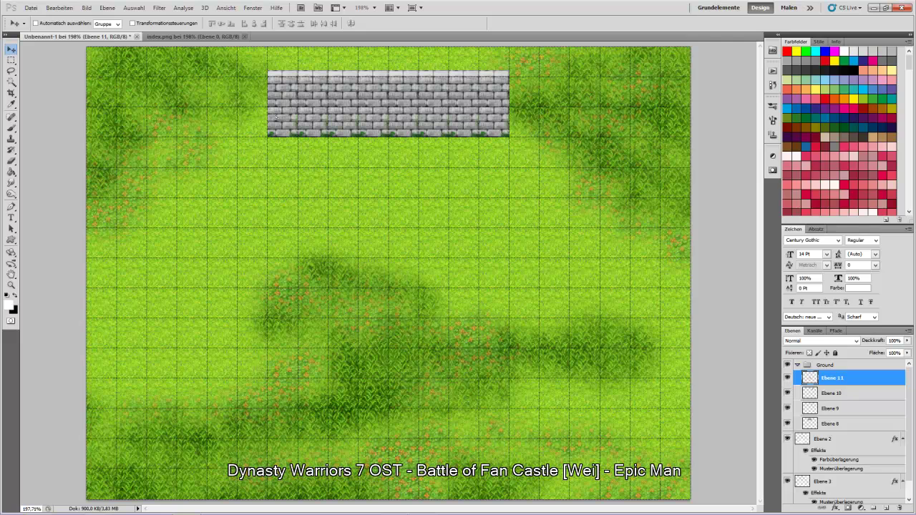
{"action": "left_click", "coordinate": [846, 423], "text": "shift"}
{"action": "key", "text": "ctrl+e"}
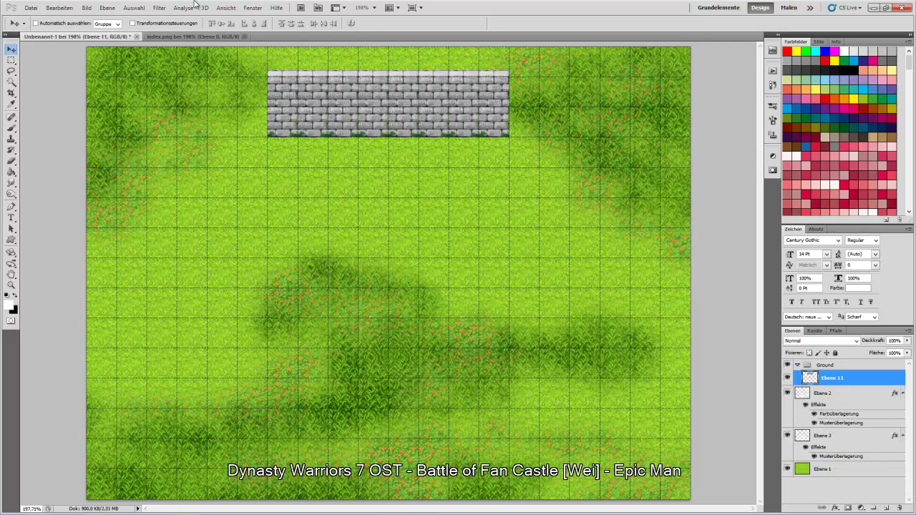
Copy the ivy-covered left corner strip from the index.png tileset and attach it to the left end of the map's wall
{"action": "left_click", "coordinate": [168, 36]}
{"action": "key", "text": "m"}
{"action": "left_click", "coordinate": [415, 275]}
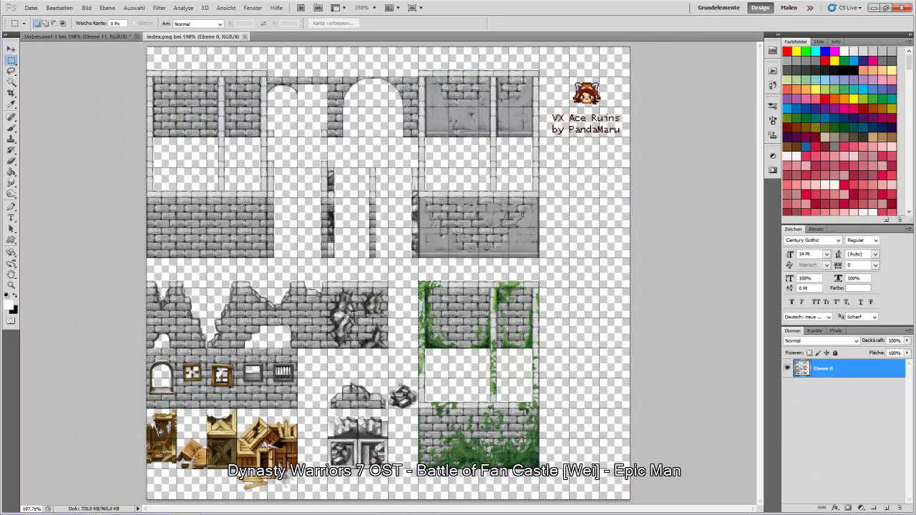
{"action": "left_click_drag", "start_coordinate": [418, 281], "coordinate": [449, 349]}
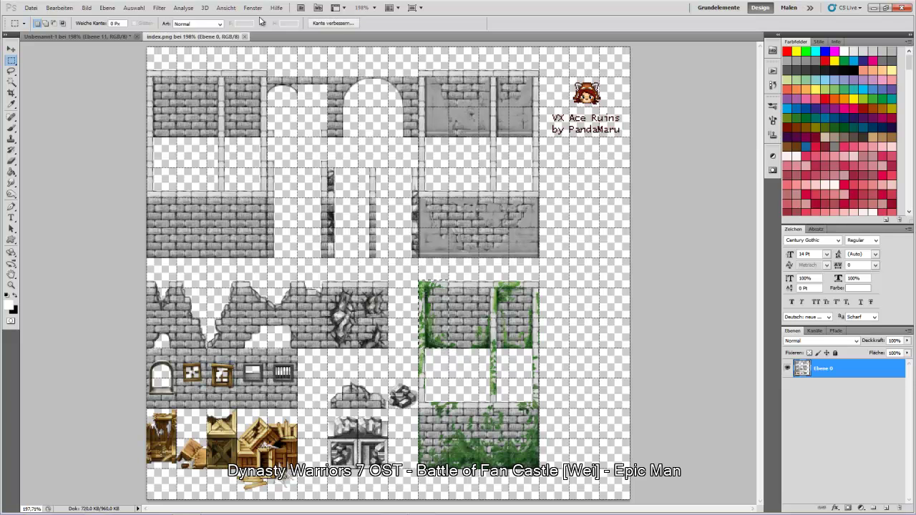
{"action": "left_click", "coordinate": [85, 38]}
{"action": "key", "text": "ctrl+v"}
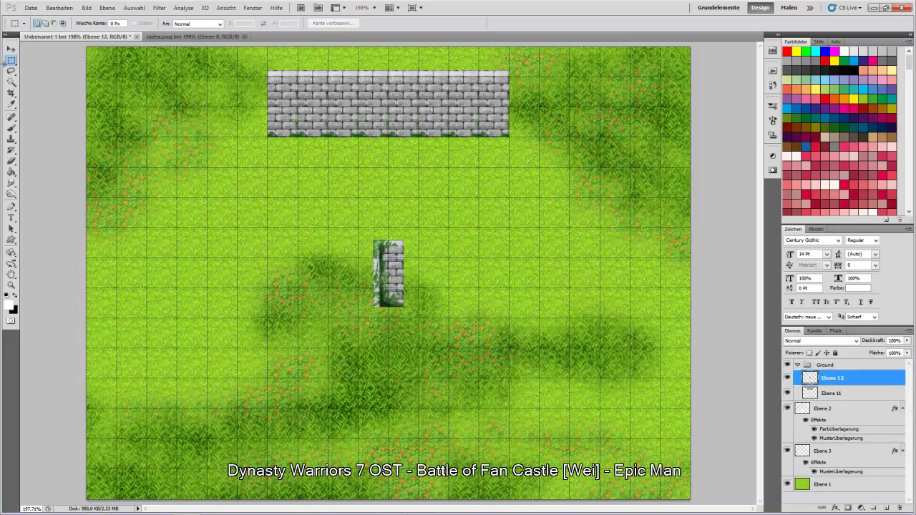
{"action": "left_click", "coordinate": [11, 51]}
{"action": "left_click_drag", "start_coordinate": [401, 313], "coordinate": [268, 146]}
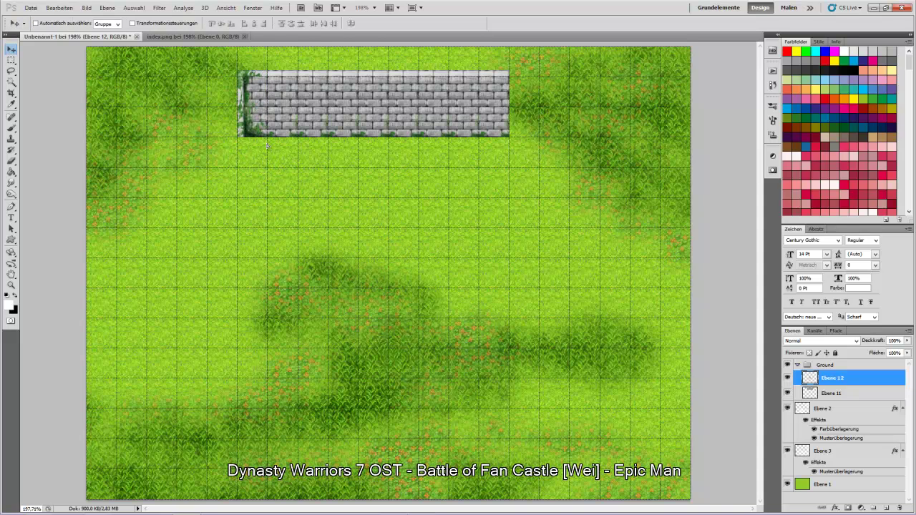
Copy the narrow vertical ivy wall piece from index.png and place it on the map directly below the wall's left corner
{"action": "left_click", "coordinate": [189, 37]}
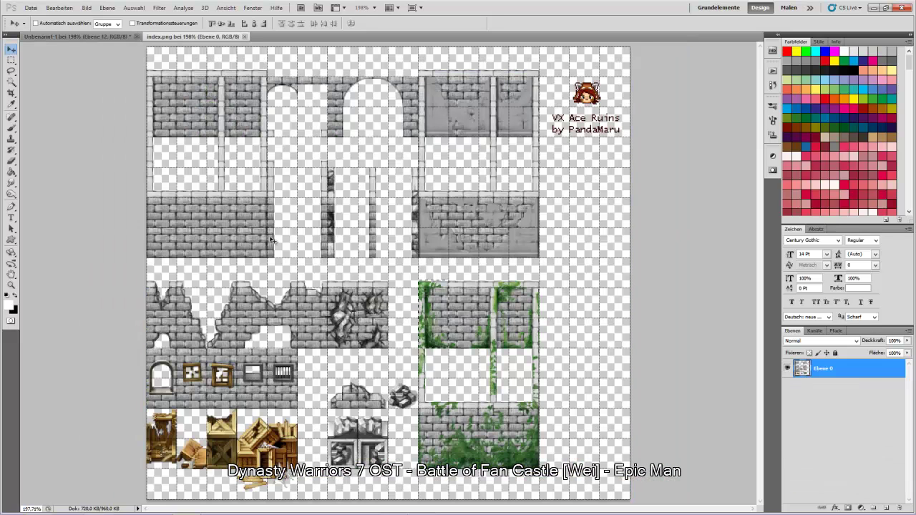
{"action": "left_click", "coordinate": [11, 61]}
{"action": "key", "text": "ctrl+d"}
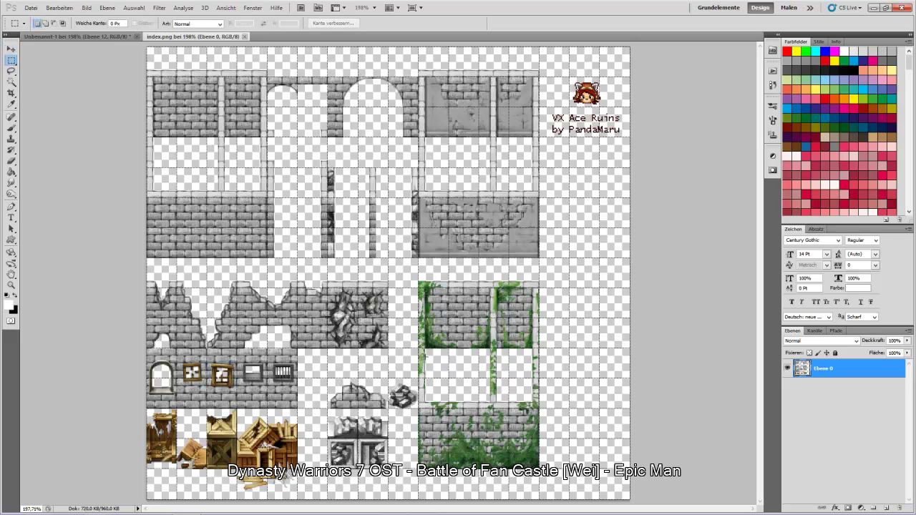
{"action": "left_click_drag", "start_coordinate": [435, 377], "coordinate": [446, 379]}
{"action": "left_click", "coordinate": [109, 37]}
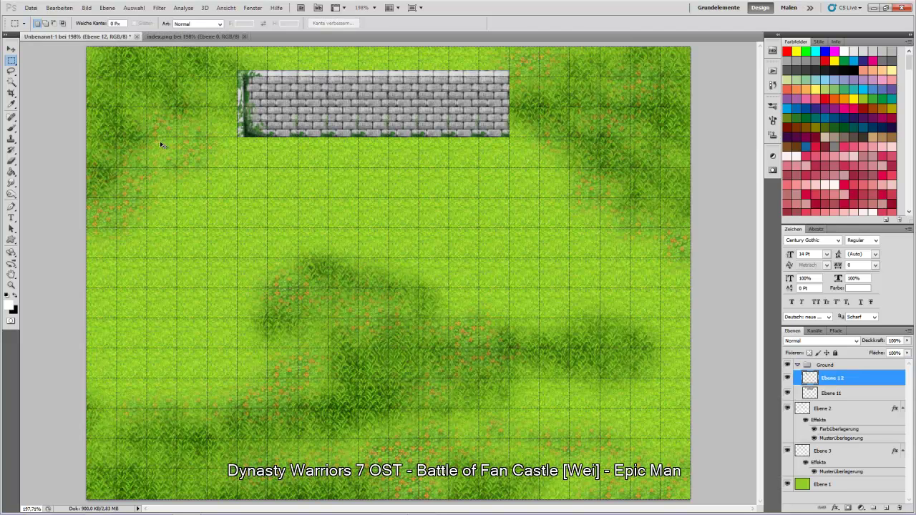
{"action": "key", "text": "ctrl+v"}
{"action": "key", "text": "v"}
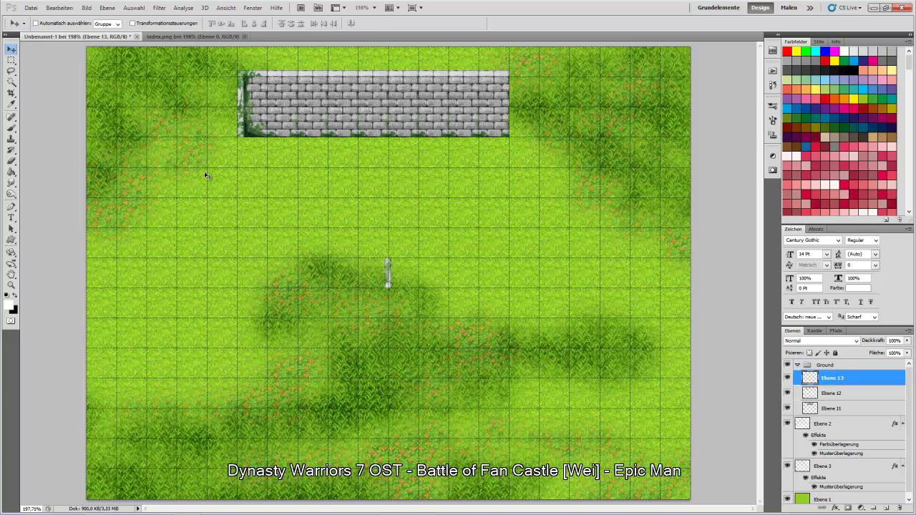
{"action": "left_click_drag", "start_coordinate": [388, 283], "coordinate": [245, 165]}
Paste four more narrow vertical wall pieces and stack them downward to lengthen the ruin's left side wall
{"action": "key", "text": "ctrl+v"}
{"action": "left_click_drag", "start_coordinate": [390, 279], "coordinate": [249, 189]}
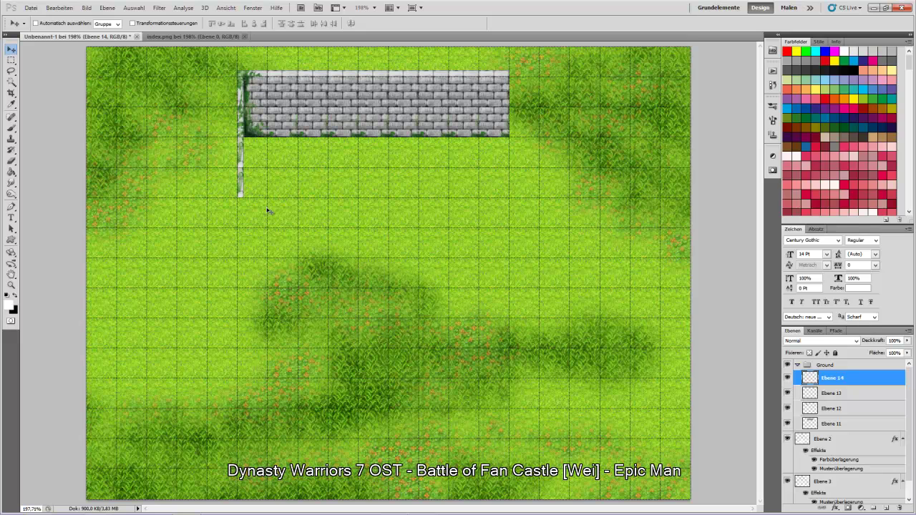
{"action": "key", "text": "ctrl+v"}
{"action": "left_click_drag", "start_coordinate": [393, 286], "coordinate": [240, 221]}
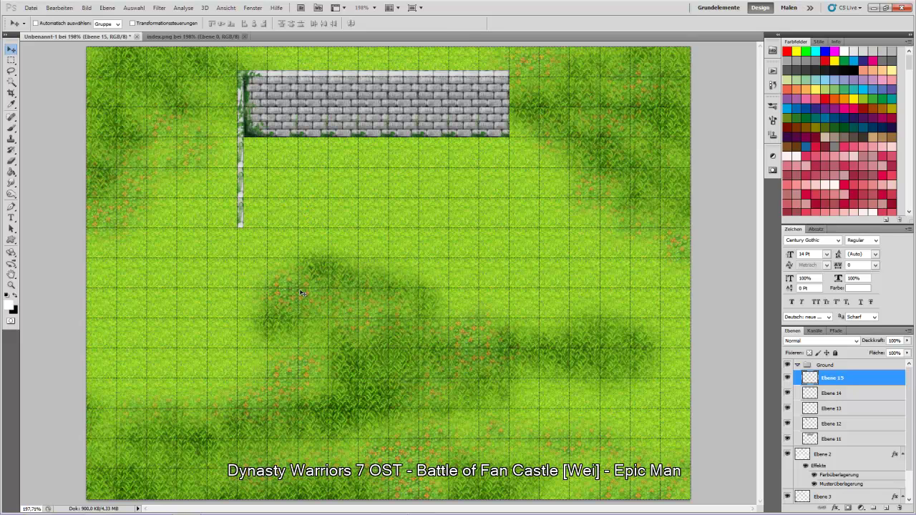
{"action": "key", "text": "ctrl+v"}
{"action": "left_click_drag", "start_coordinate": [390, 281], "coordinate": [244, 247]}
{"action": "key", "text": "ctrl+v"}
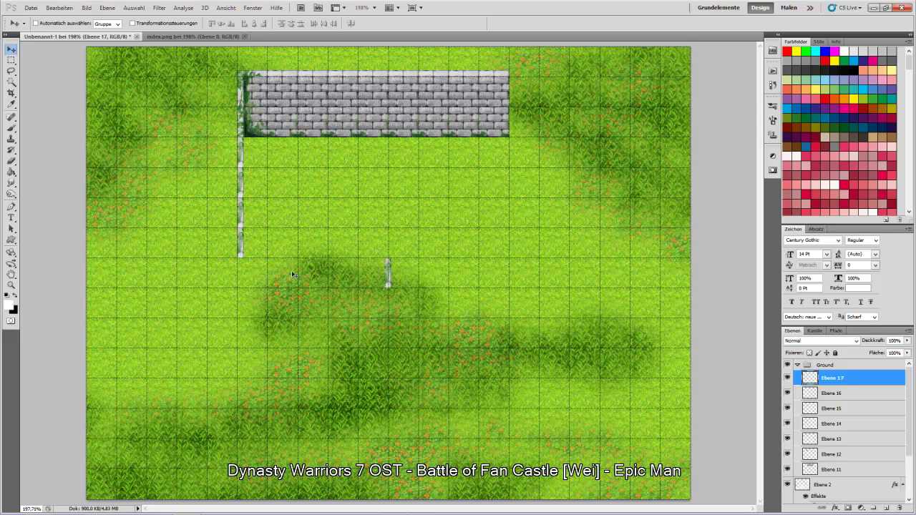
{"action": "left_click_drag", "start_coordinate": [392, 291], "coordinate": [241, 285]}
Copy the left end of the lower ivy-covered wall from index.png and place it at the foot of the left side wall
{"action": "left_click", "coordinate": [188, 37]}
{"action": "left_click", "coordinate": [11, 60]}
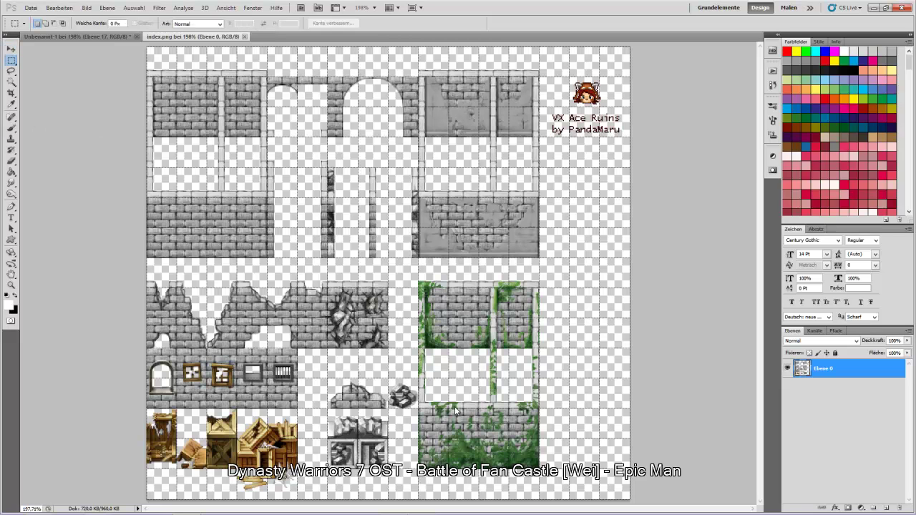
{"action": "left_click_drag", "start_coordinate": [425, 378], "coordinate": [448, 402]}
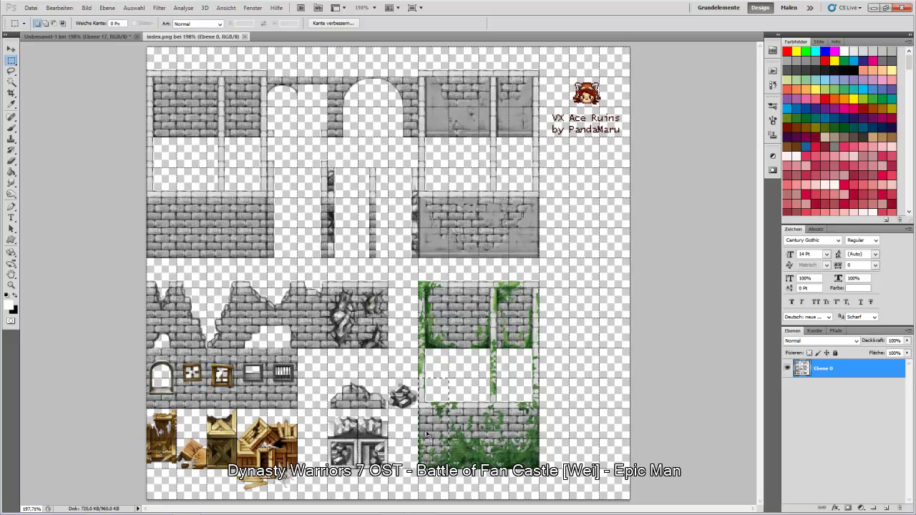
{"action": "left_click", "coordinate": [75, 36]}
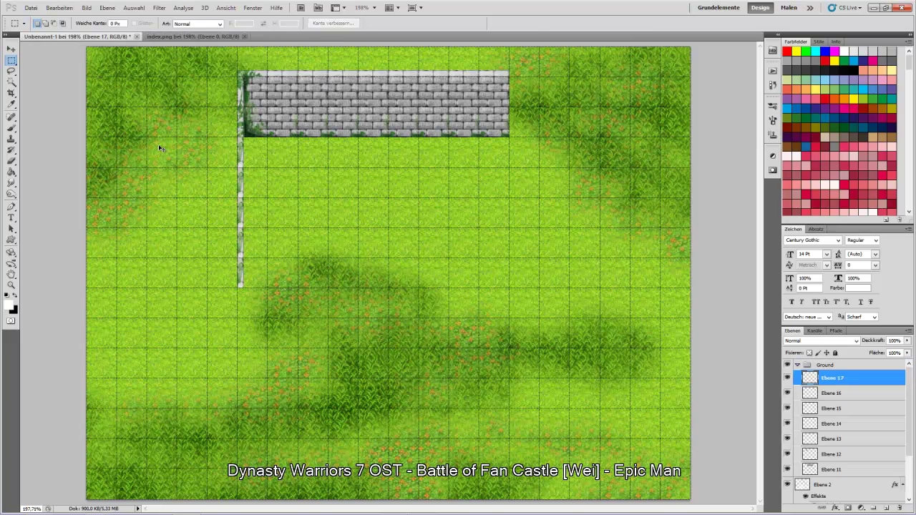
{"action": "key", "text": "ctrl+v"}
{"action": "left_click", "coordinate": [12, 48]}
{"action": "left_click_drag", "start_coordinate": [399, 293], "coordinate": [265, 353]}
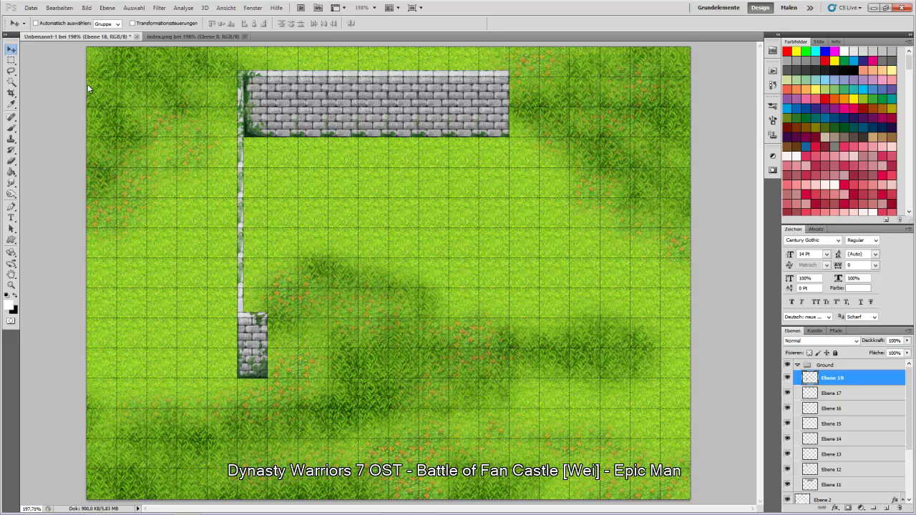
Copy a densely overgrown middle strip of the lower ivy wall from index.png and place two copies to the right of the front corner piece
{"action": "left_click", "coordinate": [192, 35]}
{"action": "left_click", "coordinate": [11, 60]}
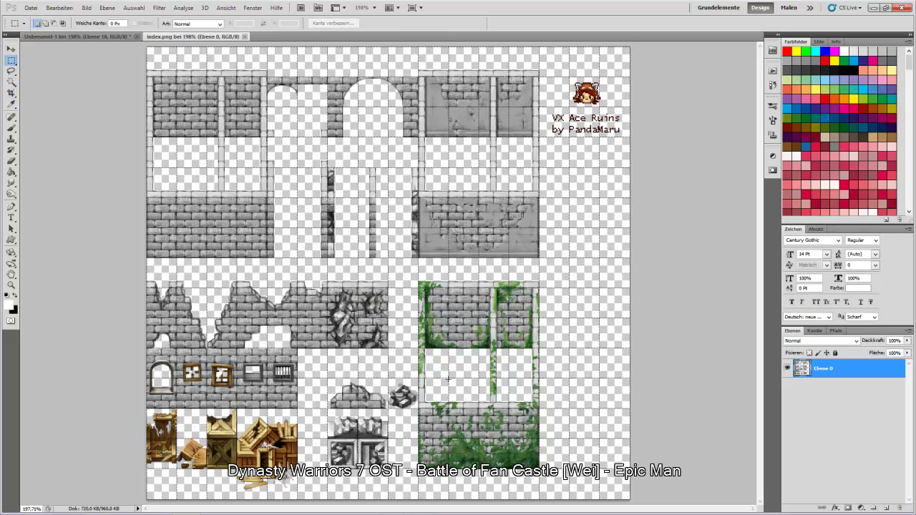
{"action": "mouse_move", "coordinate": [465, 400]}
{"action": "left_mouse_down"}
{"action": "mouse_move", "coordinate": [478, 408]}
{"action": "mouse_move", "coordinate": [472, 393]}
{"action": "mouse_move", "coordinate": [480, 401]}
{"action": "left_mouse_up"}
{"action": "left_click", "coordinate": [533, 453]}
{"action": "left_click_drag", "start_coordinate": [465, 459], "coordinate": [470, 455]}
{"action": "left_click", "coordinate": [45, 37]}
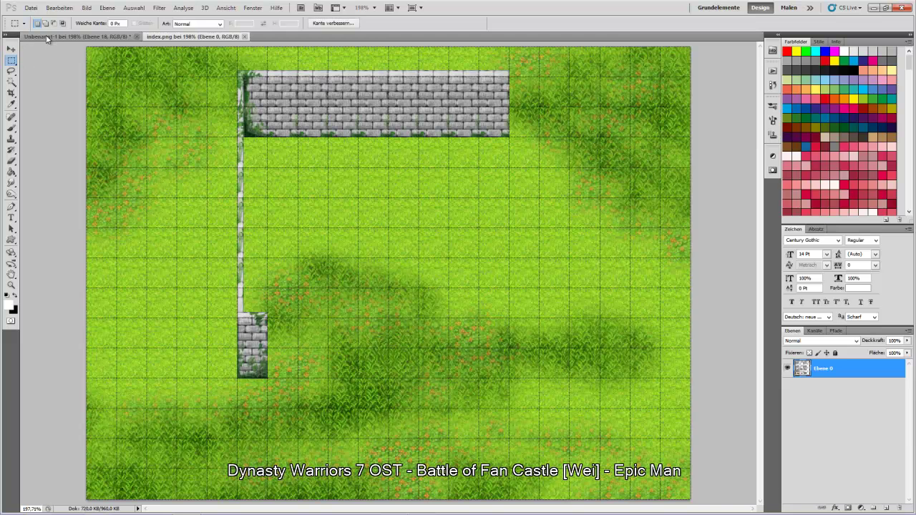
{"action": "key", "text": "ctrl+v"}
{"action": "key", "text": "v"}
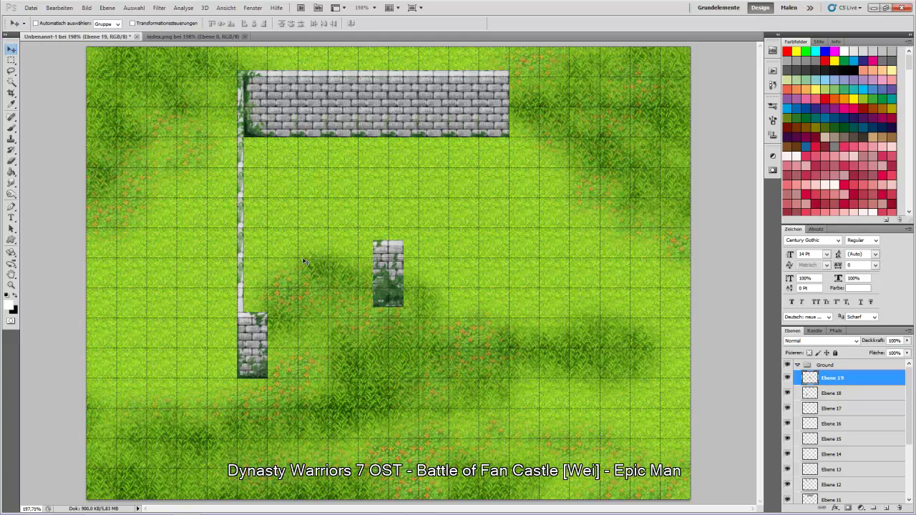
{"action": "left_click_drag", "start_coordinate": [385, 318], "coordinate": [299, 371]}
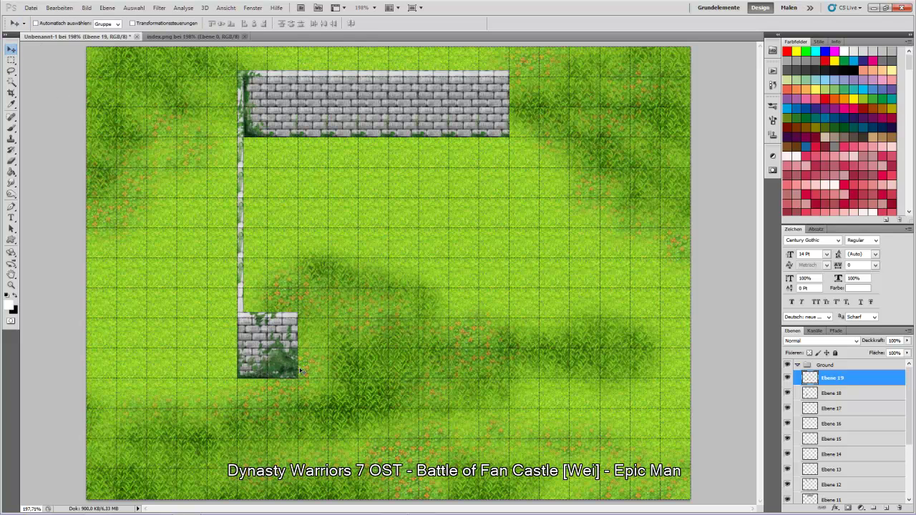
{"action": "key", "text": "ctrl+v"}
{"action": "left_click_drag", "start_coordinate": [367, 292], "coordinate": [294, 363]}
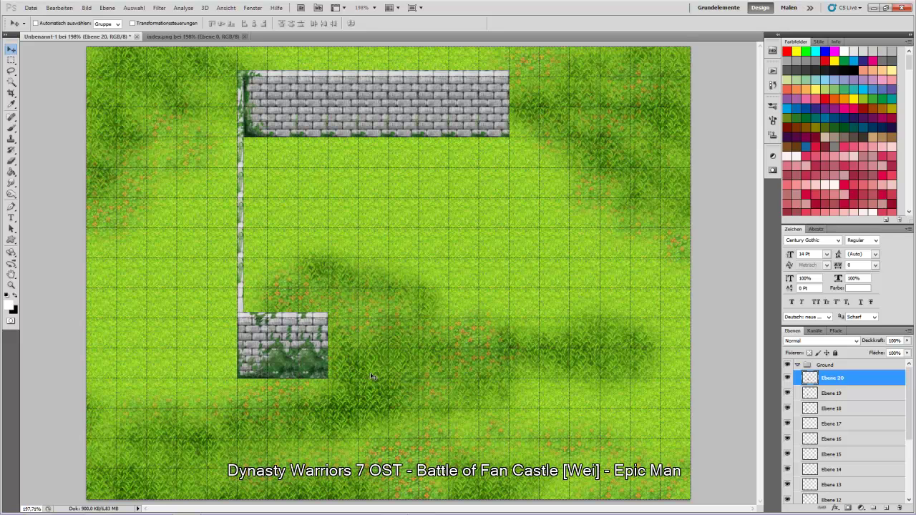
Paste four more overgrown ivy wall strips side by side, leaving a two-tile gap beside the existing front wall section
{"action": "key", "text": "ctrl+v"}
{"action": "left_click_drag", "start_coordinate": [399, 301], "coordinate": [413, 372]}
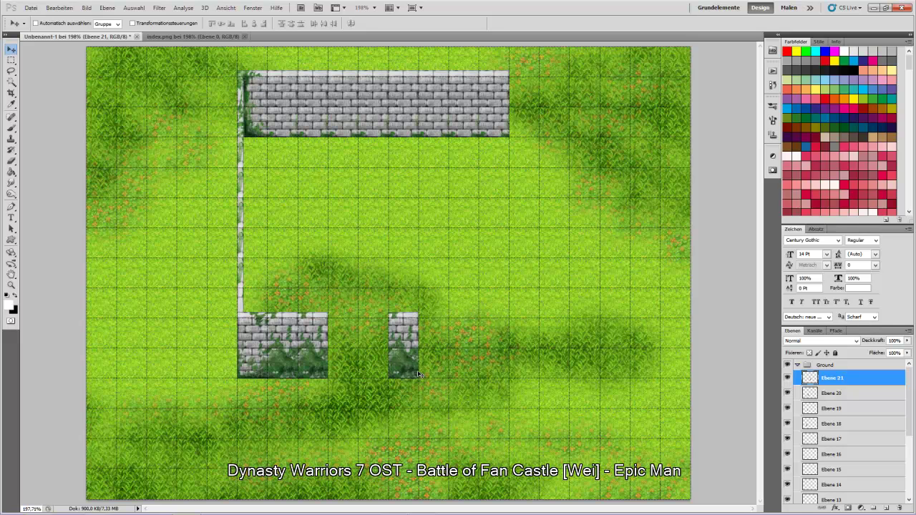
{"action": "key", "text": "ctrl+v"}
{"action": "left_click_drag", "start_coordinate": [398, 267], "coordinate": [442, 337]}
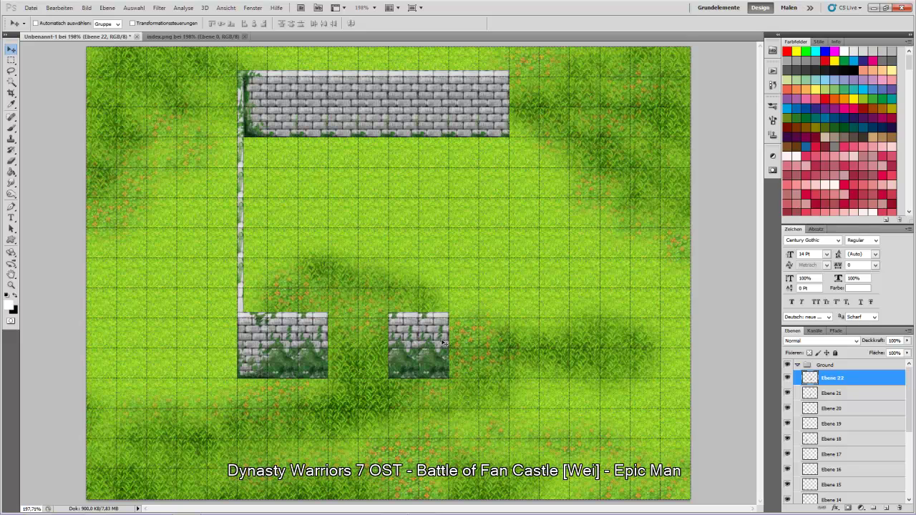
{"action": "key", "text": "ctrl+v"}
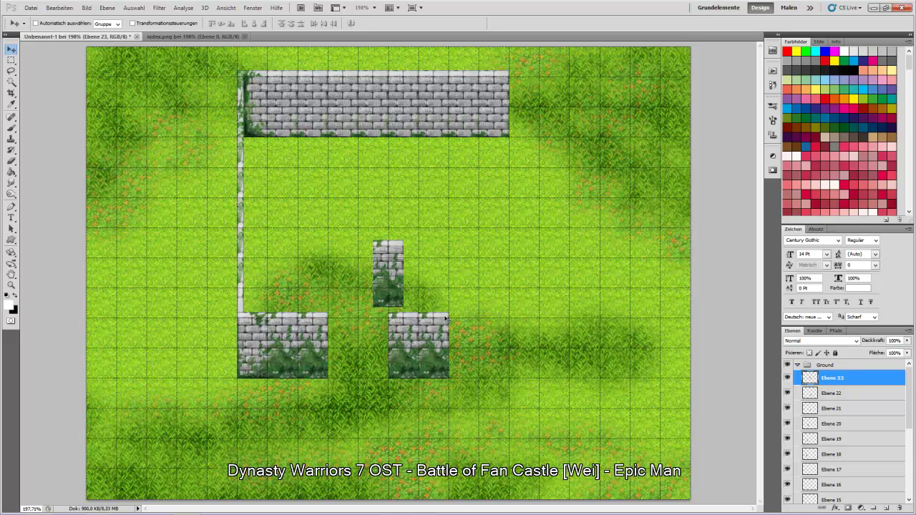
{"action": "left_click_drag", "start_coordinate": [385, 262], "coordinate": [456, 334]}
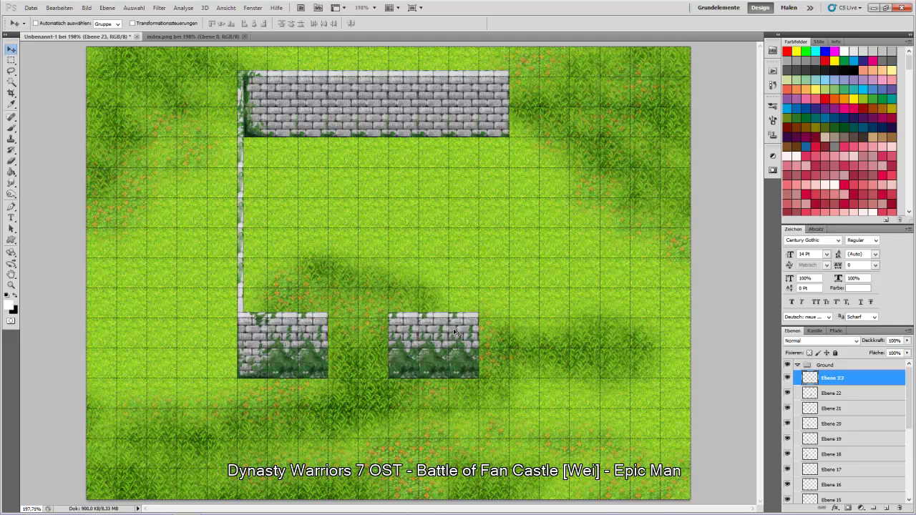
{"action": "key", "text": "ctrl+v"}
{"action": "left_click_drag", "start_coordinate": [392, 281], "coordinate": [496, 351]}
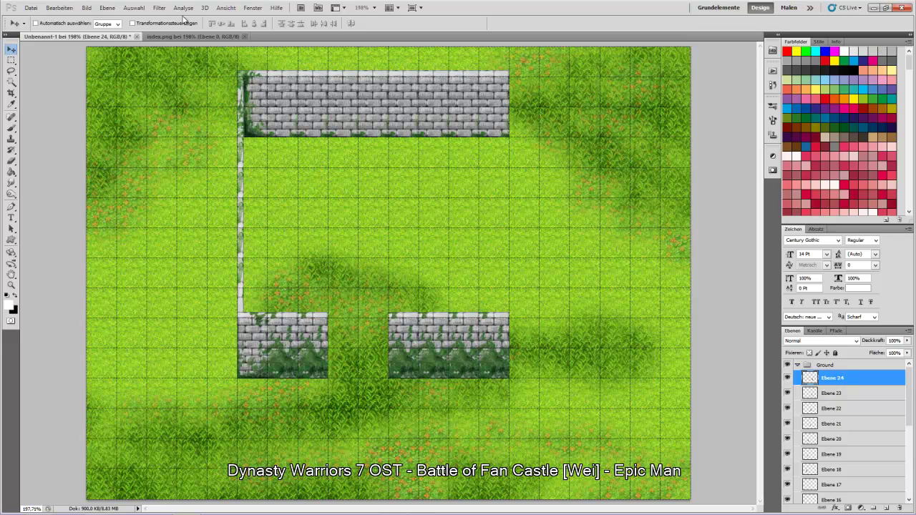
Copy the right end of the lower ivy wall from index.png and attach it to the right end of the front wall
{"action": "left_click", "coordinate": [192, 35]}
{"action": "key", "text": "m"}
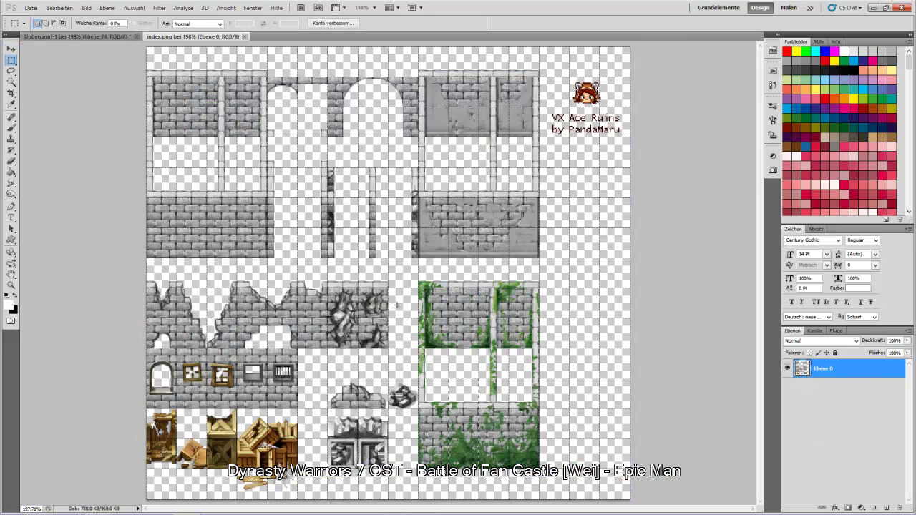
{"action": "left_click_drag", "start_coordinate": [510, 378], "coordinate": [541, 402]}
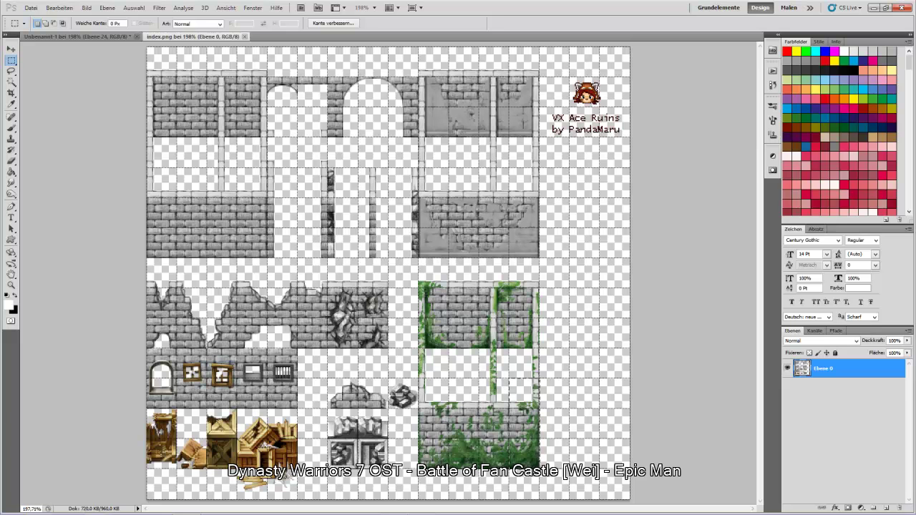
{"action": "left_click", "coordinate": [79, 36]}
{"action": "key", "text": "ctrl+v"}
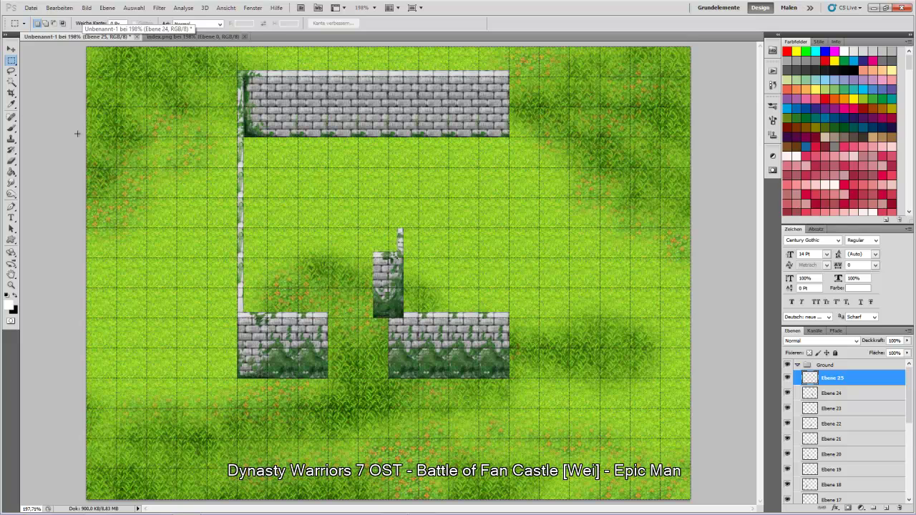
{"action": "left_click", "coordinate": [10, 50]}
{"action": "left_click_drag", "start_coordinate": [375, 259], "coordinate": [511, 319]}
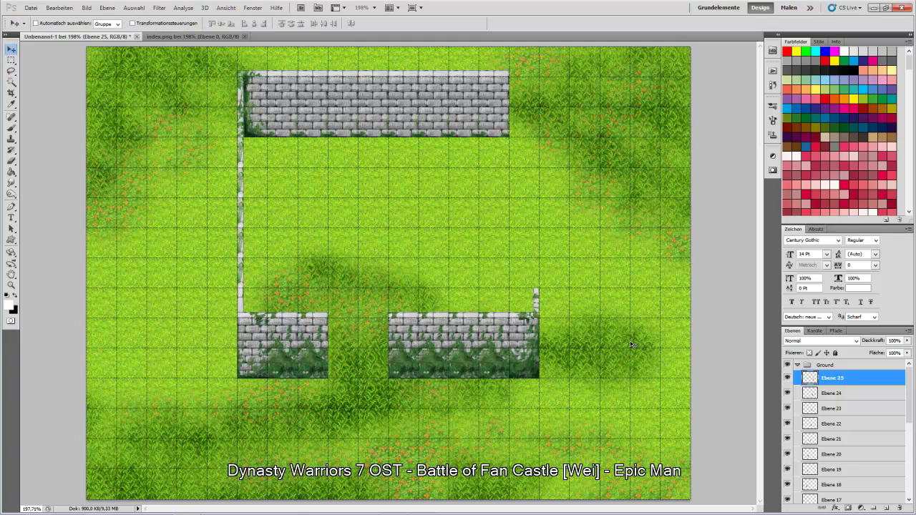
Copy the narrow right-edge ivy wall piece from index.png and place it below the back wall, in line with the front wall's right corner
{"action": "left_click", "coordinate": [169, 37]}
{"action": "left_click", "coordinate": [11, 61]}
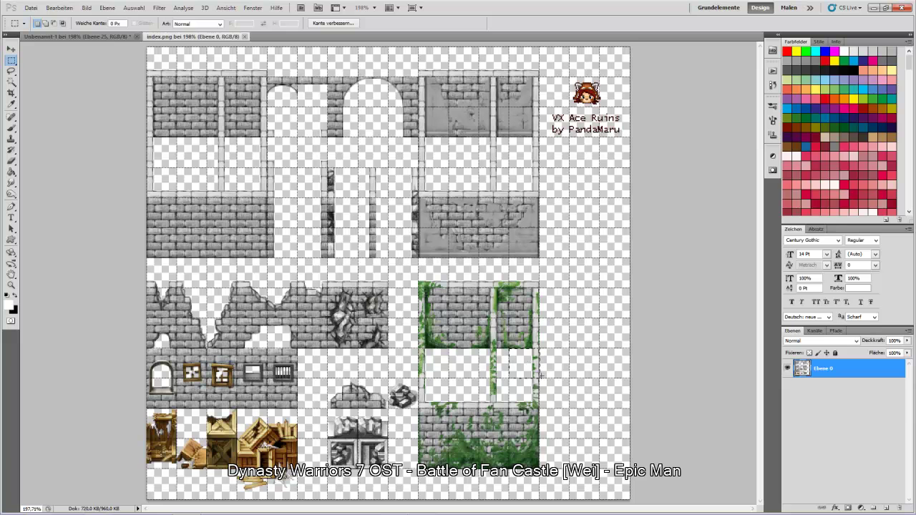
{"action": "key", "text": "ctrl+c"}
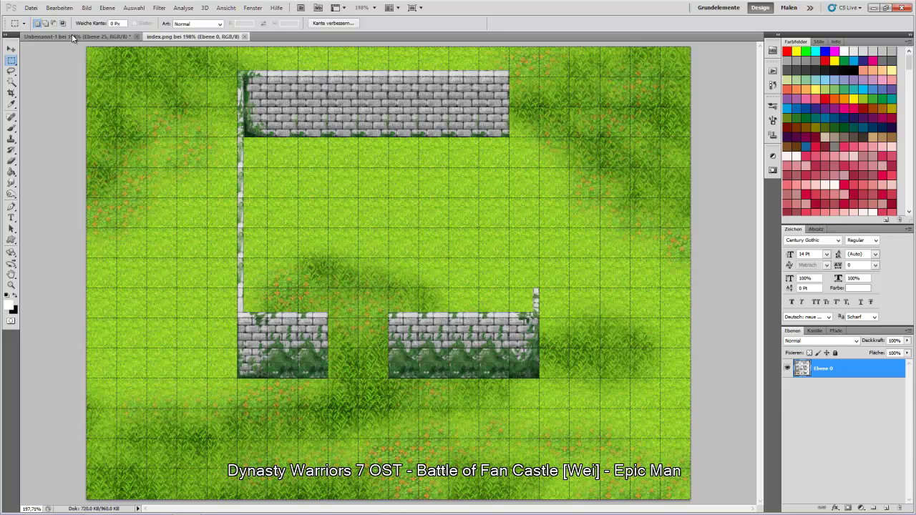
{"action": "left_click", "coordinate": [75, 36]}
{"action": "key", "text": "ctrl+v"}
{"action": "left_click", "coordinate": [11, 49]}
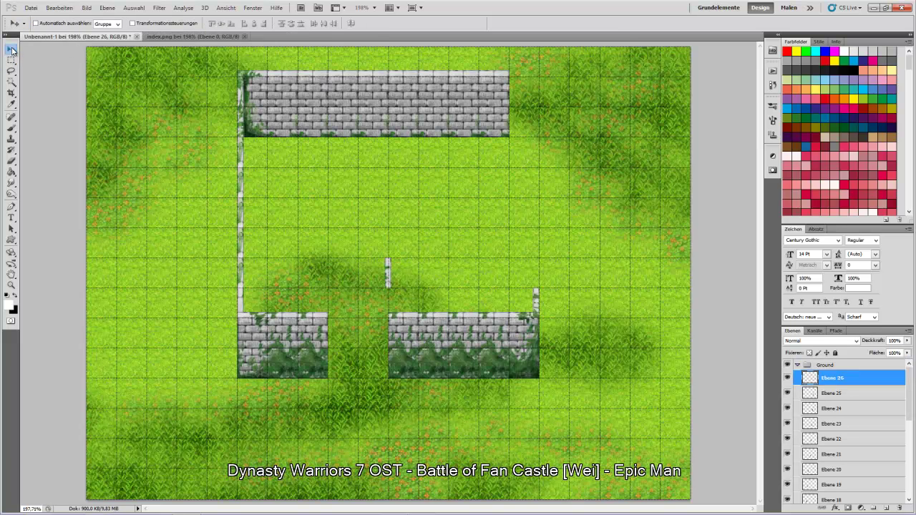
{"action": "left_click_drag", "start_coordinate": [378, 269], "coordinate": [528, 156]}
Paste four more narrow right-edge pieces and stack them downward to complete the right side wall to the front corner
{"action": "key", "text": "ctrl+v"}
{"action": "left_click_drag", "start_coordinate": [392, 277], "coordinate": [546, 195]}
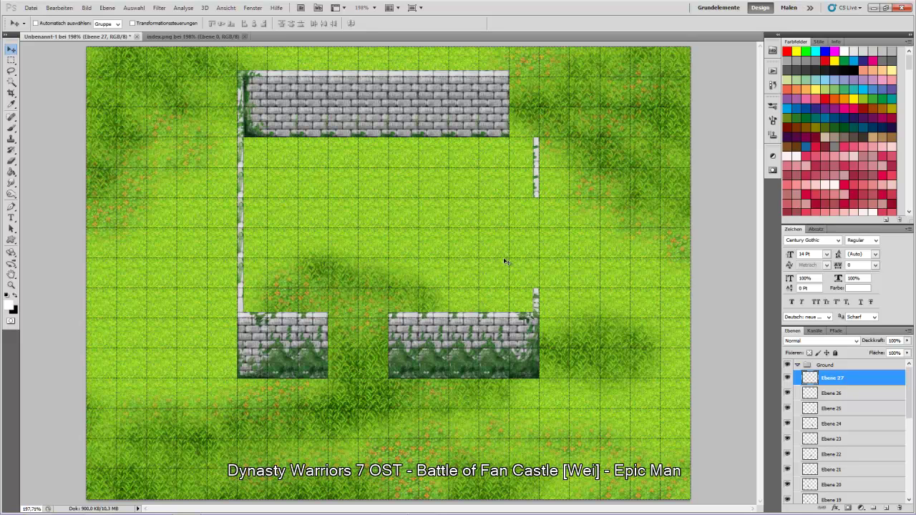
{"action": "key", "text": "ctrl+v"}
{"action": "left_click_drag", "start_coordinate": [390, 278], "coordinate": [536, 217]}
{"action": "key", "text": "ctrl+shift+alt+n"}
{"action": "key", "text": "ctrl+v"}
{"action": "left_click_drag", "start_coordinate": [386, 277], "coordinate": [532, 249]}
{"action": "key", "text": "ctrl+v"}
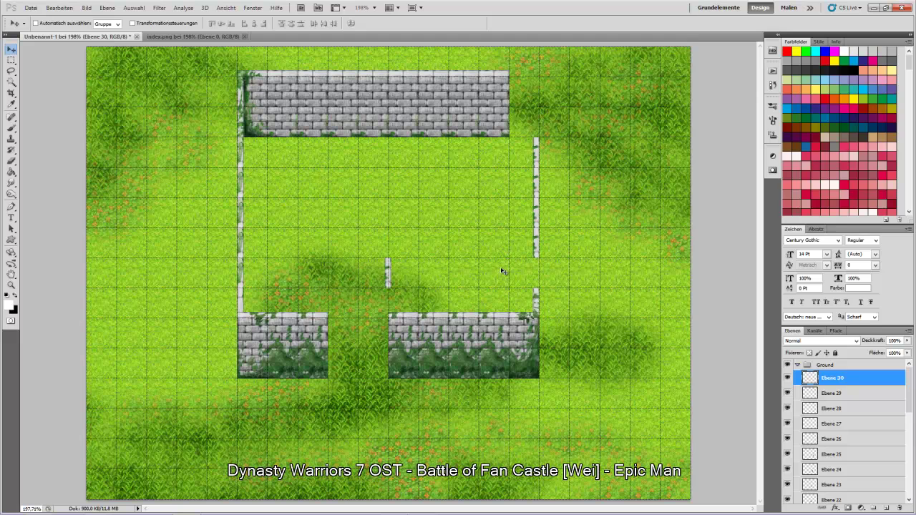
{"action": "left_click_drag", "start_coordinate": [389, 279], "coordinate": [533, 275]}
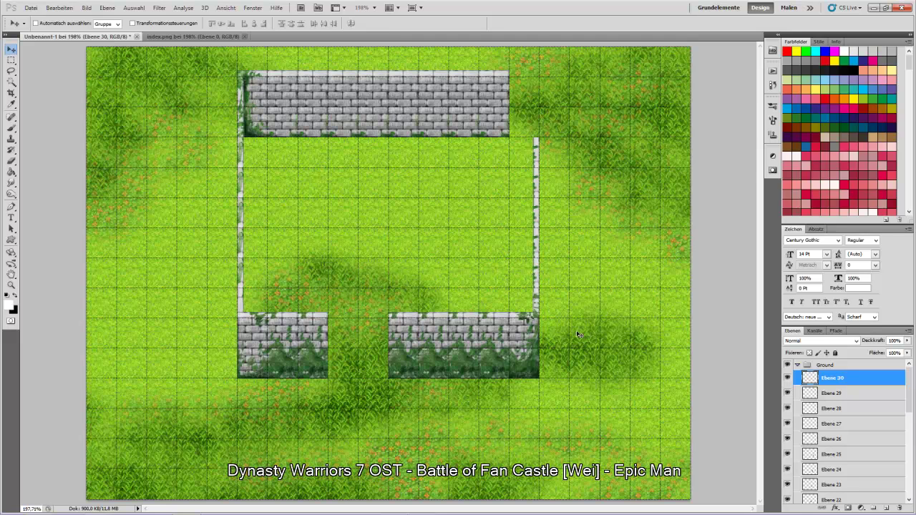
Copy the right end of the upper ivy wall from index.png and place it as the back wall's right corner
{"action": "mouse_move", "coordinate": [479, 508]}
{"action": "left_click", "coordinate": [172, 36]}
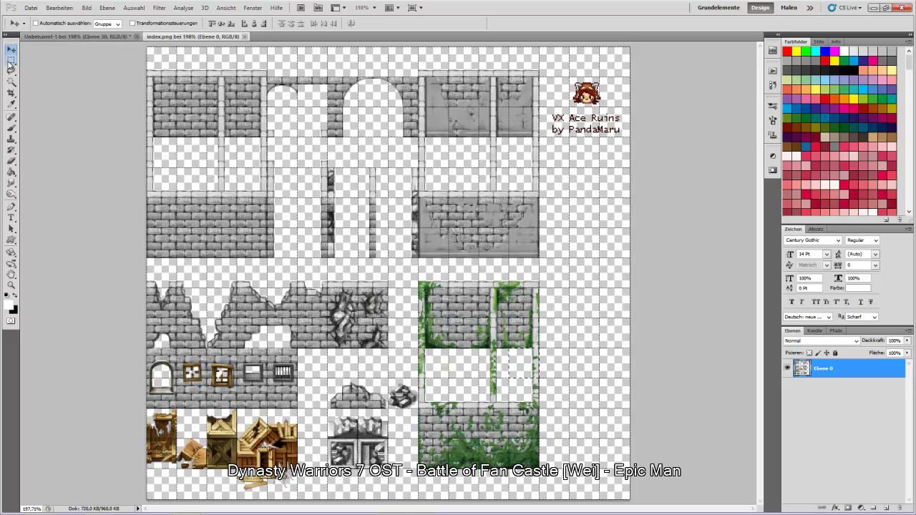
{"action": "key", "text": "m"}
{"action": "left_click", "coordinate": [518, 390]}
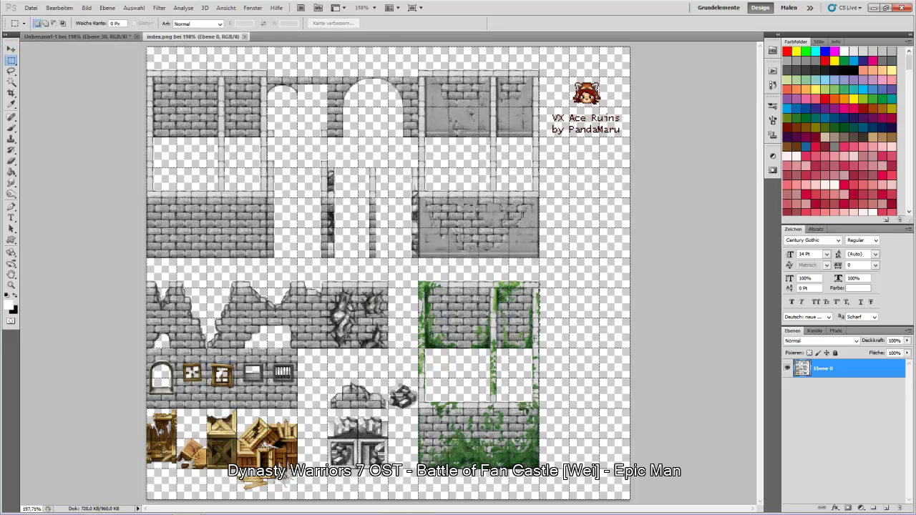
{"action": "left_click_drag", "start_coordinate": [537, 350], "coordinate": [538, 349]}
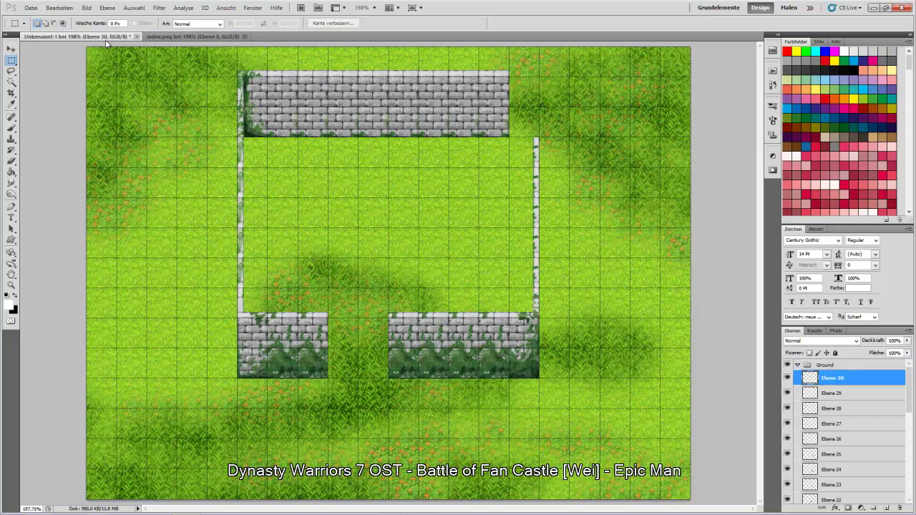
{"action": "left_click", "coordinate": [105, 39]}
{"action": "key", "text": "ctrl+v"}
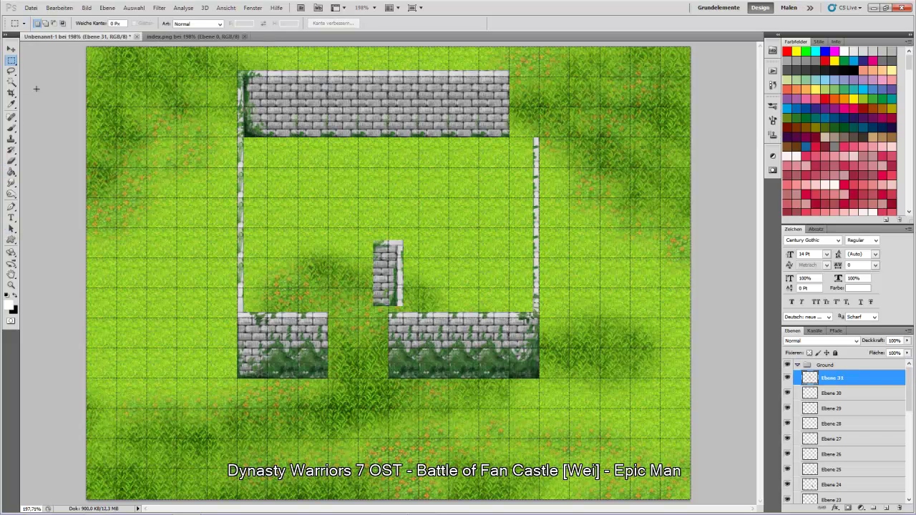
{"action": "left_click", "coordinate": [11, 49]}
{"action": "left_click_drag", "start_coordinate": [430, 273], "coordinate": [545, 138]}
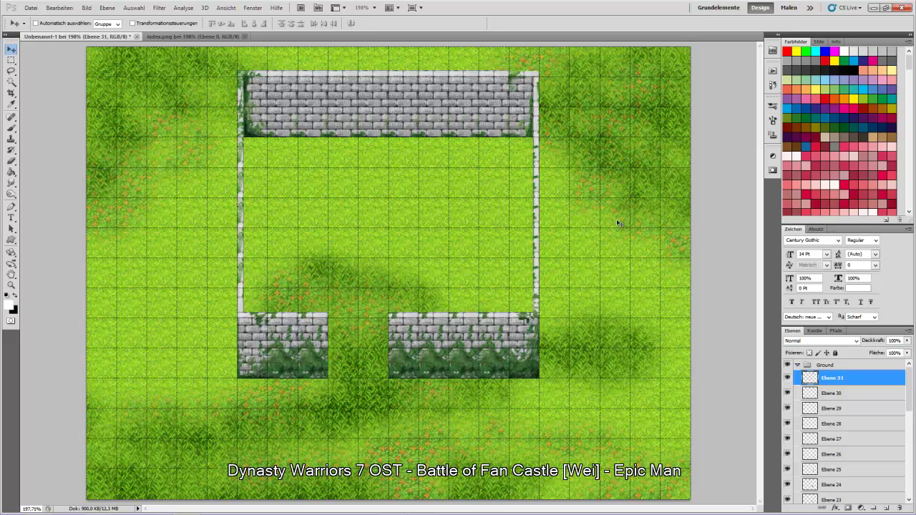
Merge all the wall piece layers from Ebene 31 down to Ebene 11 into one layer
{"action": "scroll", "coordinate": [827, 444], "scroll_direction": "down", "scroll_amount": 1}
{"action": "scroll", "coordinate": [830, 437], "scroll_direction": "down", "scroll_amount": 10}
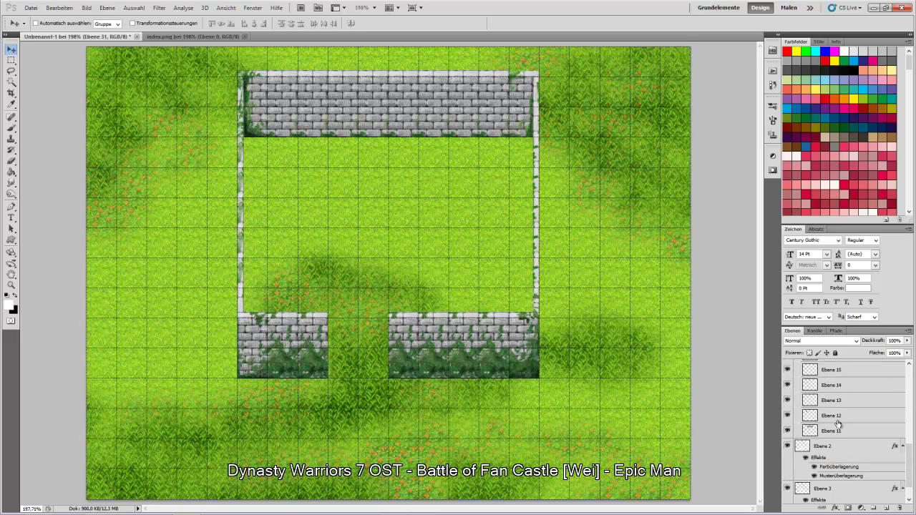
{"action": "left_click", "coordinate": [836, 431], "text": "shift"}
{"action": "key", "text": "ctrl+e"}
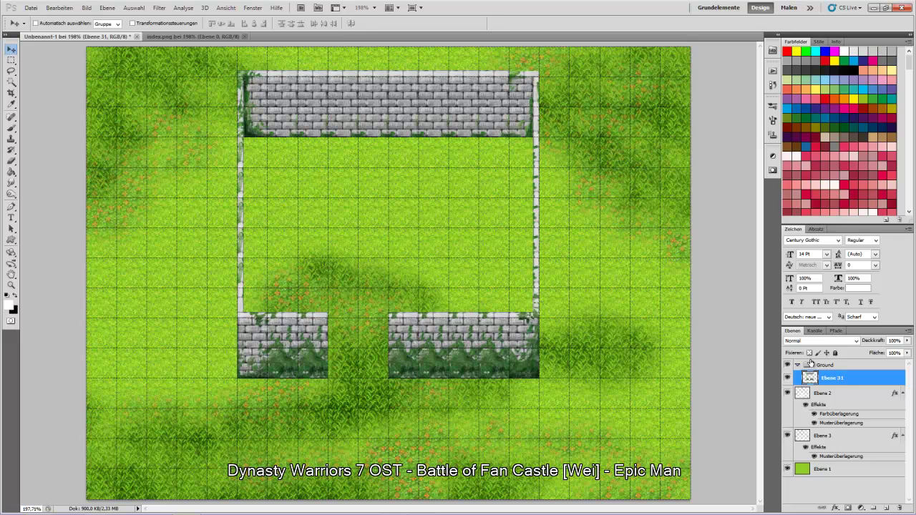
Try the wide round stone arch from index.png in the front wall's gap and delete its layer
{"action": "left_click", "coordinate": [183, 36]}
{"action": "key", "text": "m"}
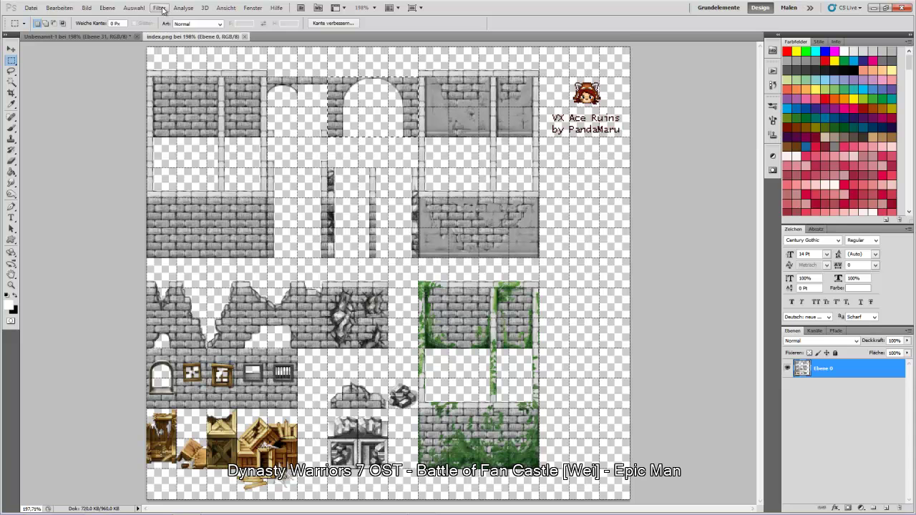
{"action": "left_click", "coordinate": [81, 37]}
{"action": "key", "text": "ctrl+v"}
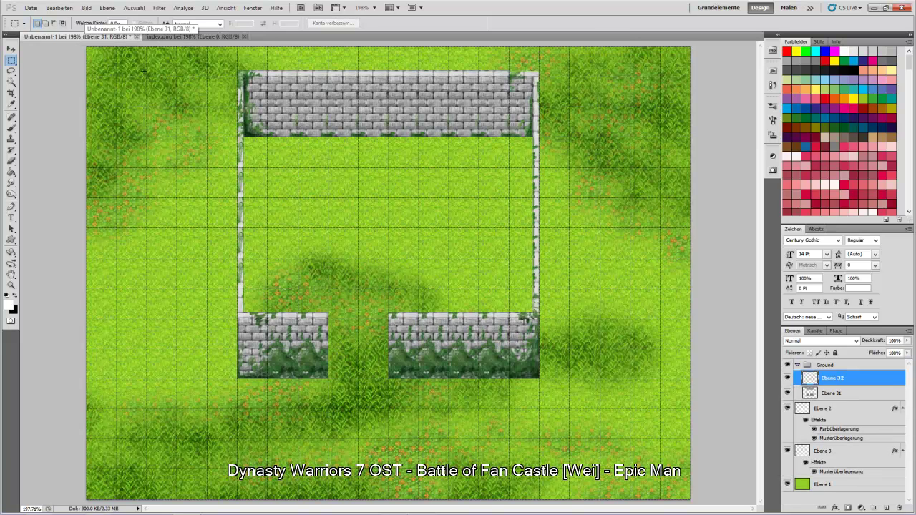
{"action": "key", "text": "v"}
{"action": "left_click_drag", "start_coordinate": [421, 282], "coordinate": [406, 358]}
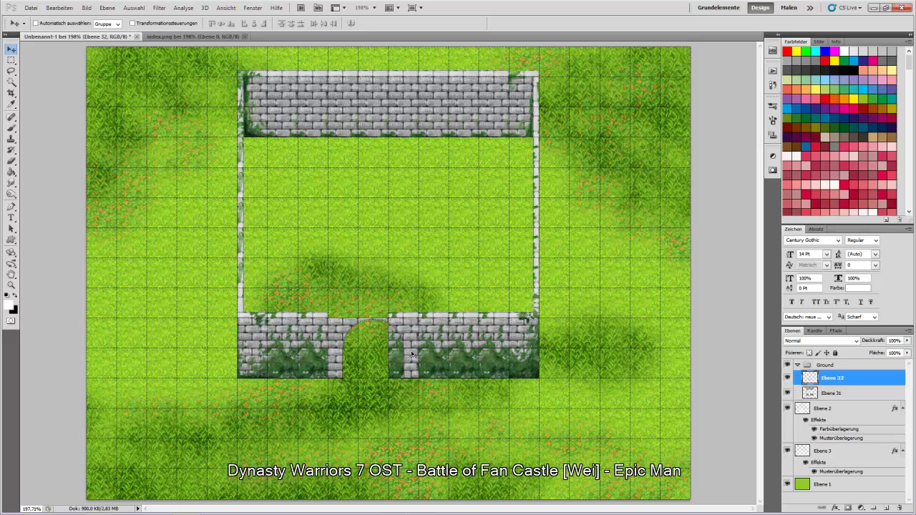
{"action": "key", "text": "Delete"}
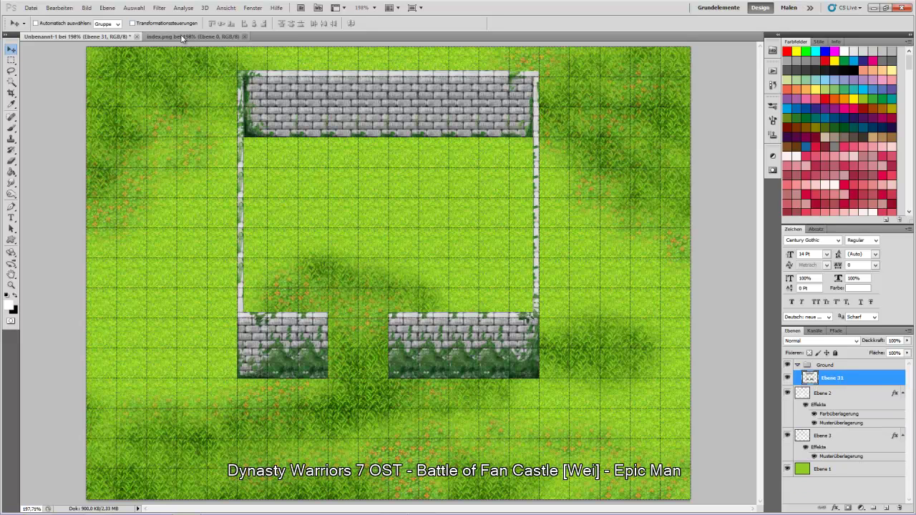
Copy the low pile of broken stones from index.png and place it at the base of the front wall's gap
{"action": "left_click", "coordinate": [186, 36]}
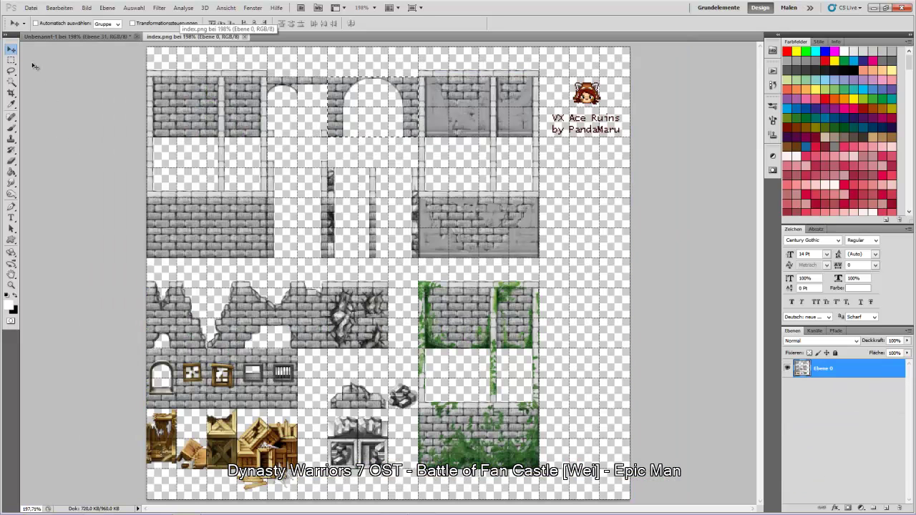
{"action": "left_click", "coordinate": [13, 62]}
{"action": "left_click", "coordinate": [269, 75]}
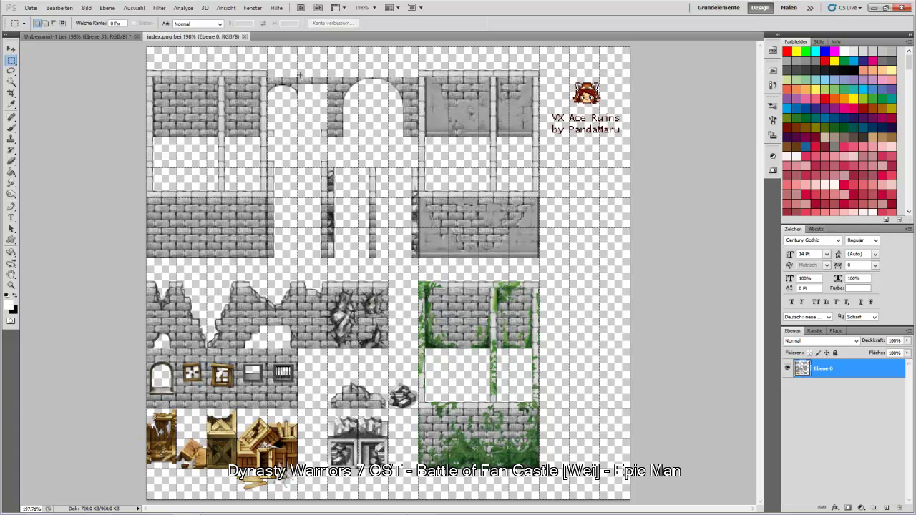
{"action": "left_click_drag", "start_coordinate": [327, 134], "coordinate": [328, 139]}
{"action": "left_click", "coordinate": [302, 184]}
{"action": "left_click_drag", "start_coordinate": [388, 410], "coordinate": [386, 409]}
{"action": "left_click", "coordinate": [68, 36]}
{"action": "key", "text": "ctrl+v"}
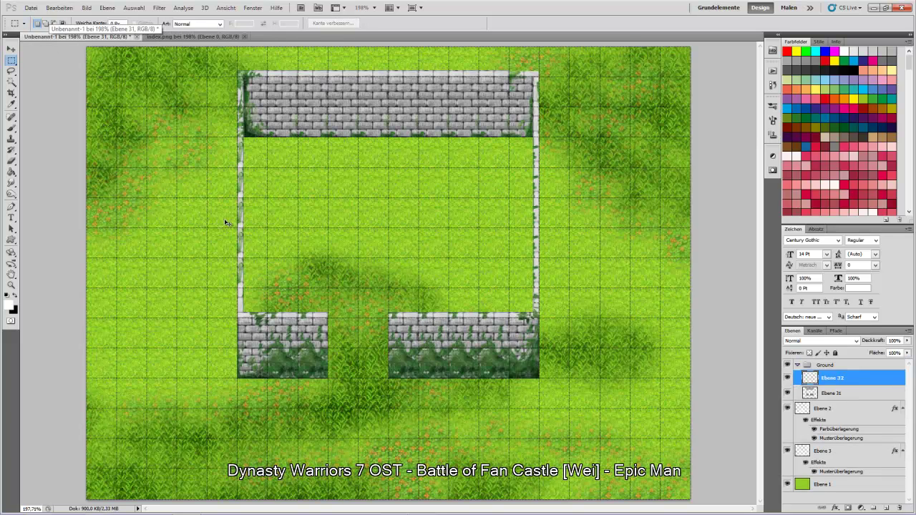
{"action": "left_click", "coordinate": [12, 48]}
{"action": "left_click_drag", "start_coordinate": [380, 273], "coordinate": [363, 376]}
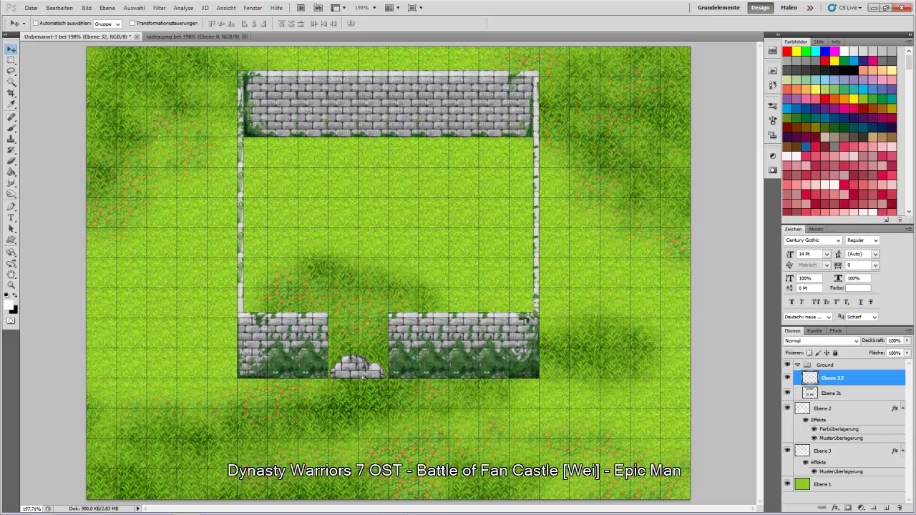
Load the rubble pile's outline as a selection and copy an overgrown middle strip of the lower ivy wall from index.png
{"action": "left_click", "coordinate": [809, 379], "text": "ctrl"}
{"action": "left_click", "coordinate": [182, 36]}
{"action": "key", "text": "m"}
{"action": "left_click", "coordinate": [511, 393]}
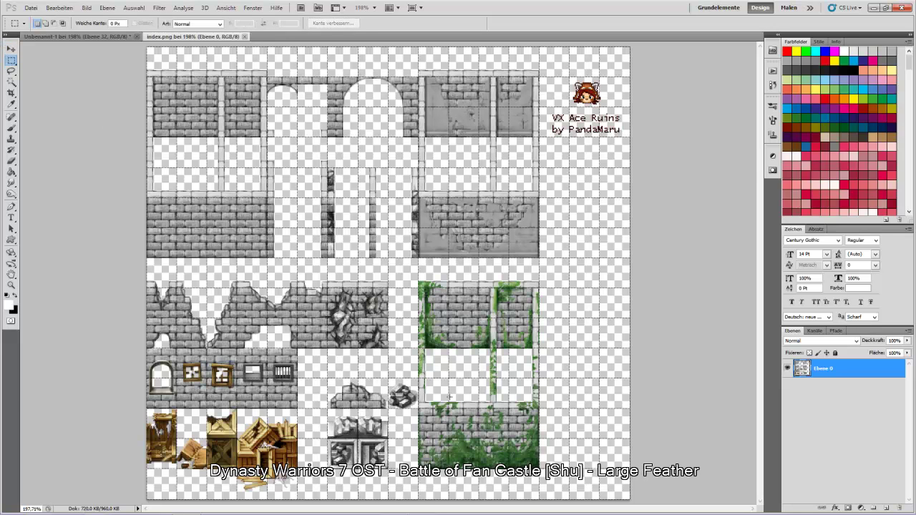
{"action": "left_click_drag", "start_coordinate": [473, 401], "coordinate": [480, 468]}
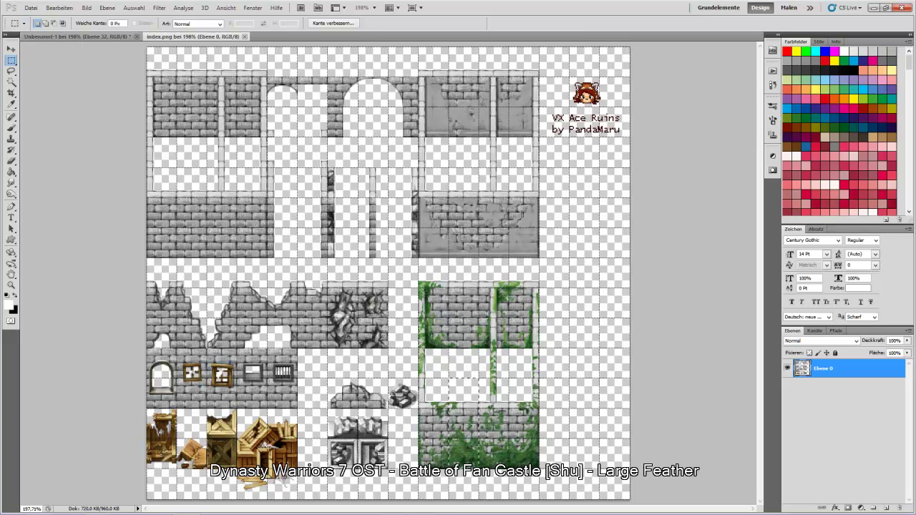
{"action": "left_click", "coordinate": [450, 393]}
{"action": "left_click_drag", "start_coordinate": [465, 403], "coordinate": [490, 466]}
Paste the ivy strip into the rubble-shaped selection as a masked layer and shift it so dense ivy covers the stones
{"action": "left_click", "coordinate": [83, 36]}
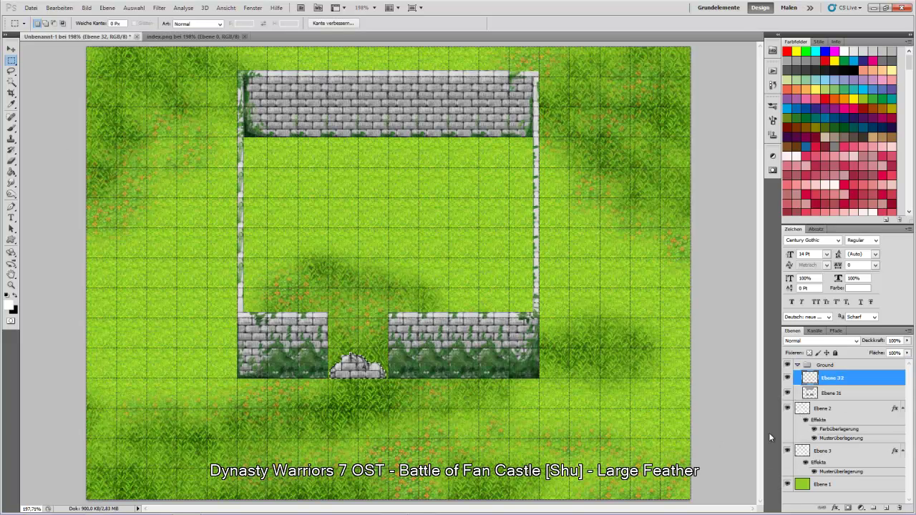
{"action": "key", "text": "ctrl+alt+shift+v"}
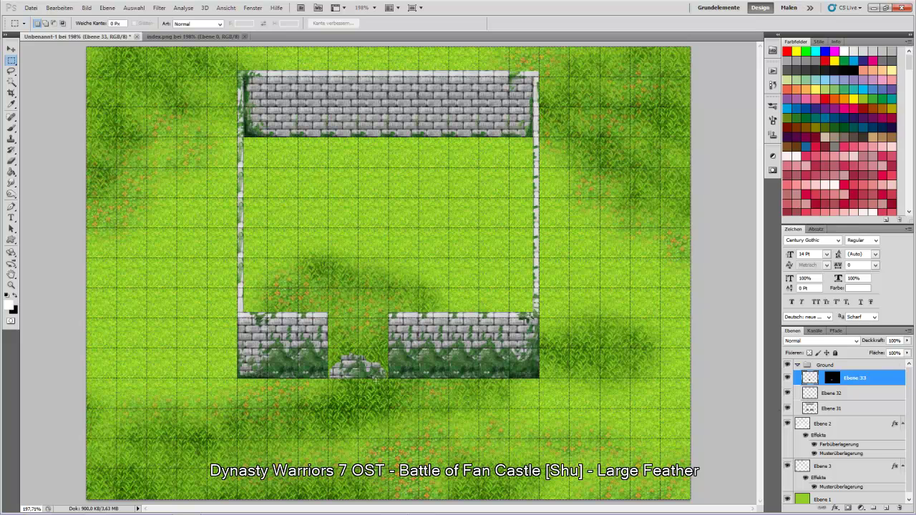
{"action": "left_click", "coordinate": [12, 49]}
{"action": "left_click_drag", "start_coordinate": [344, 374], "coordinate": [350, 355]}
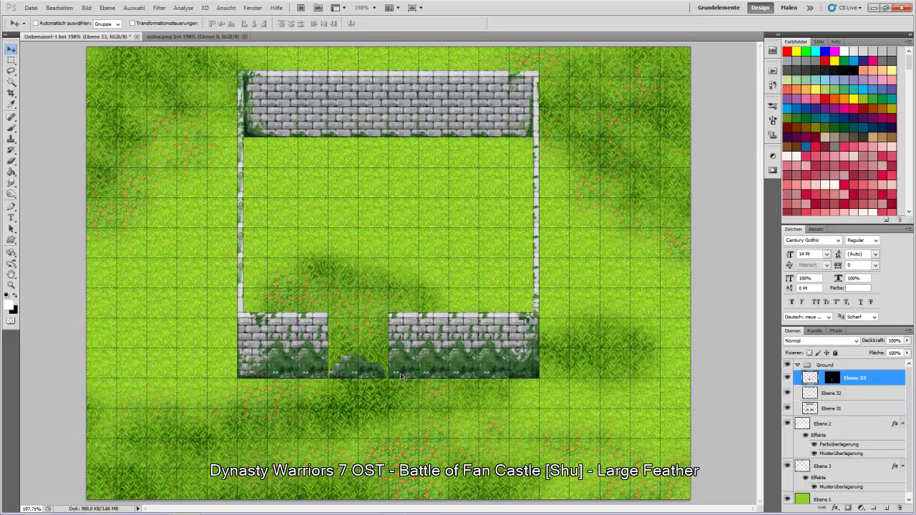
Set the rubble ivy layer's opacity to 73% and merge it with the rubble and wall layers into one layer
{"action": "left_click", "coordinate": [821, 341]}
{"action": "left_click", "coordinate": [821, 343]}
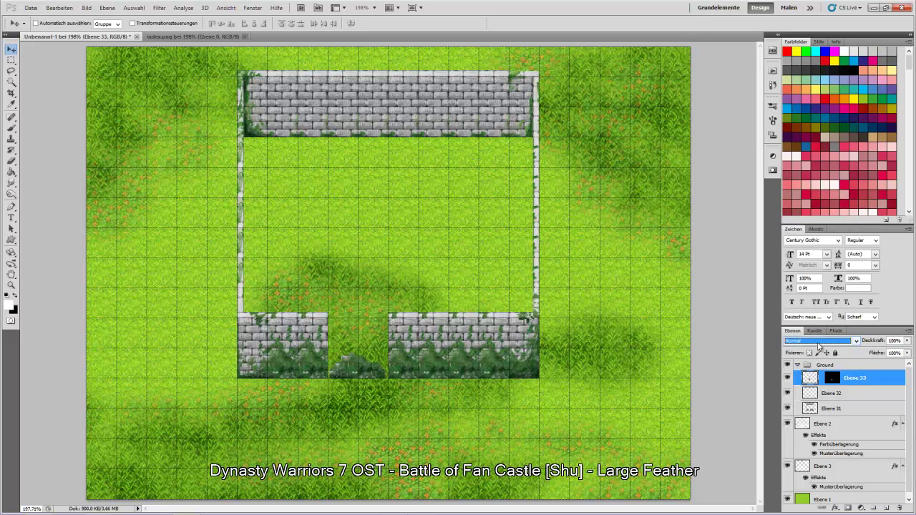
{"action": "left_click", "coordinate": [895, 353]}
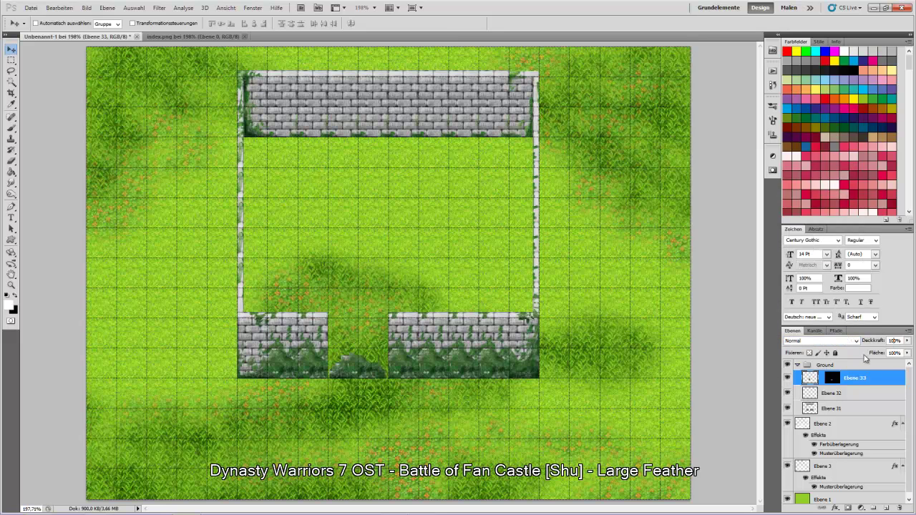
{"action": "mouse_move", "coordinate": [880, 342]}
{"action": "left_mouse_down"}
{"action": "mouse_move", "coordinate": [839, 348]}
{"action": "mouse_move", "coordinate": [866, 351]}
{"action": "left_mouse_up"}
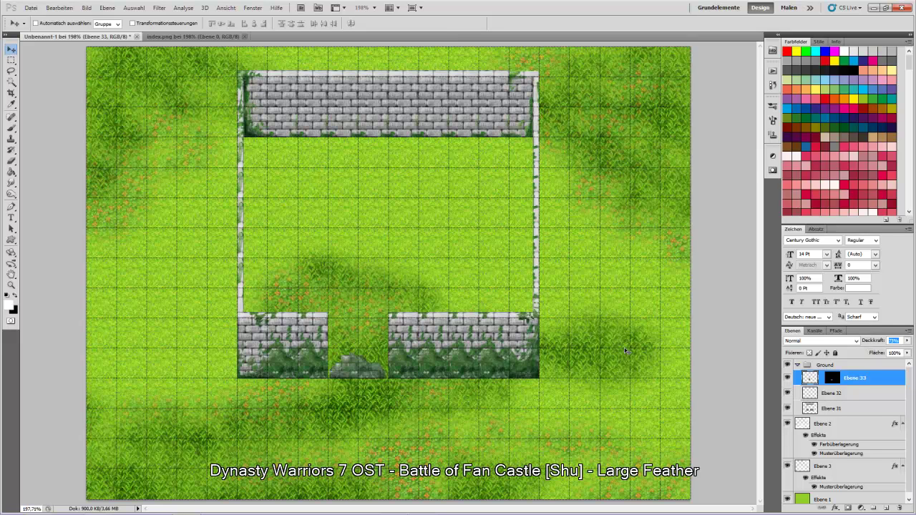
{"action": "left_click", "coordinate": [843, 409], "text": "shift"}
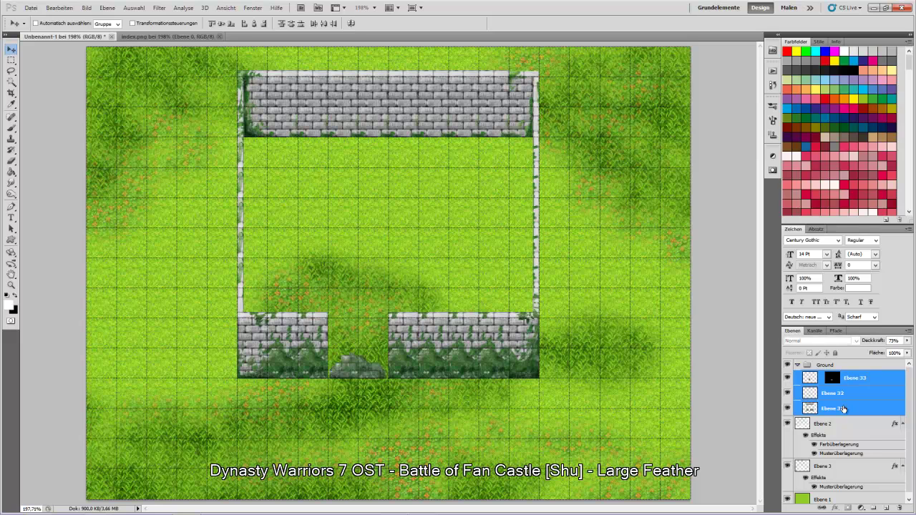
{"action": "key", "text": "ctrl+e"}
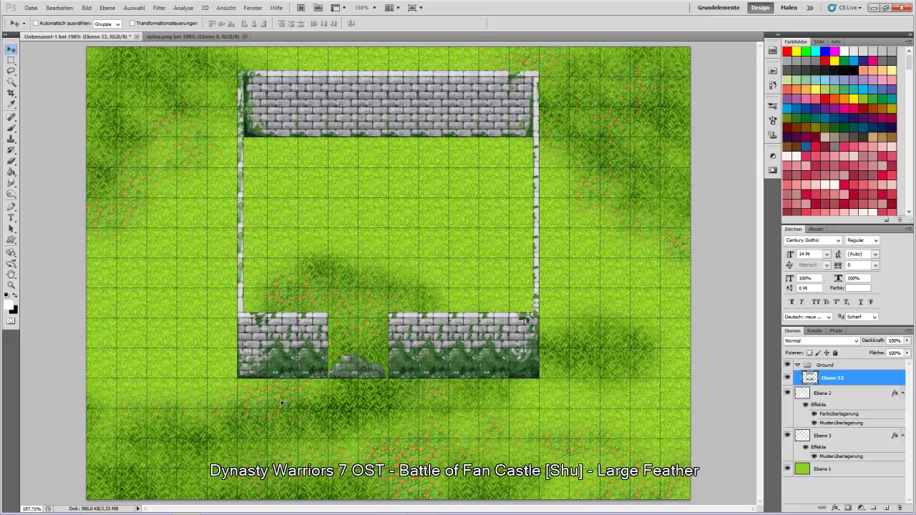
Switch to the music player and skip ahead through several Dynasty Warriors 7 OST tracks
{"action": "mouse_move", "coordinate": [786, 22]}
{"action": "left_click", "coordinate": [821, 56]}
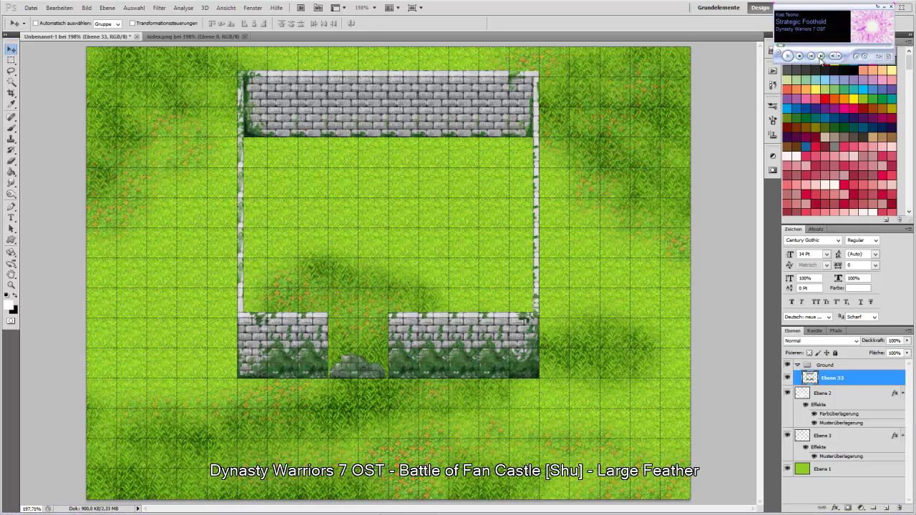
{"action": "left_click", "coordinate": [822, 56]}
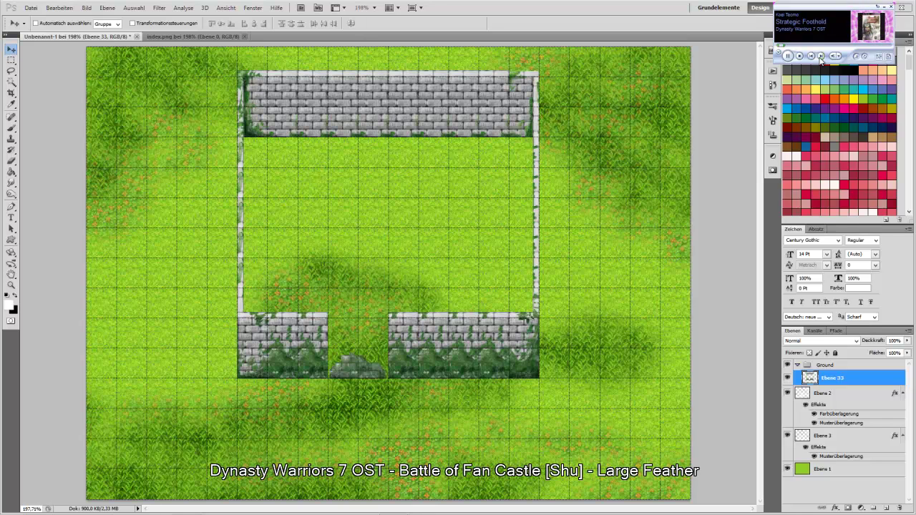
{"action": "left_click", "coordinate": [821, 56]}
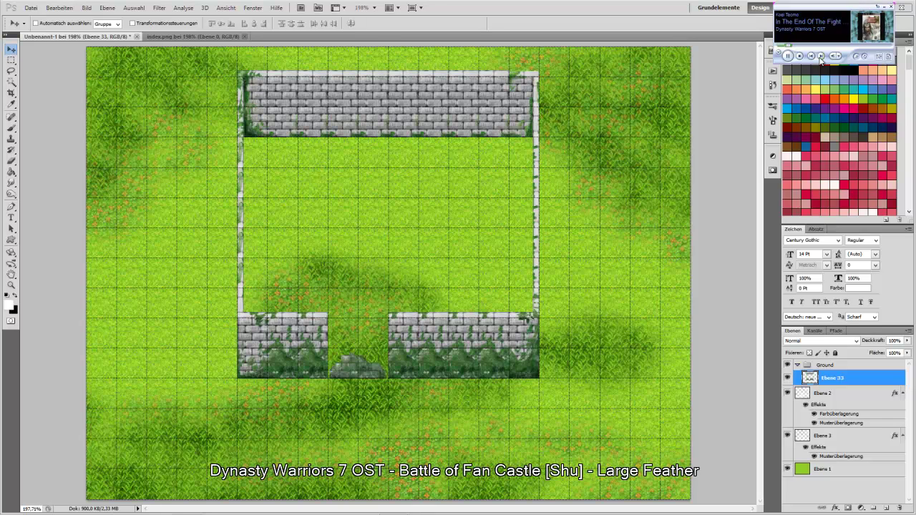
{"action": "left_click", "coordinate": [821, 55]}
{"action": "left_click", "coordinate": [821, 55]}
{"action": "left_click", "coordinate": [822, 56]}
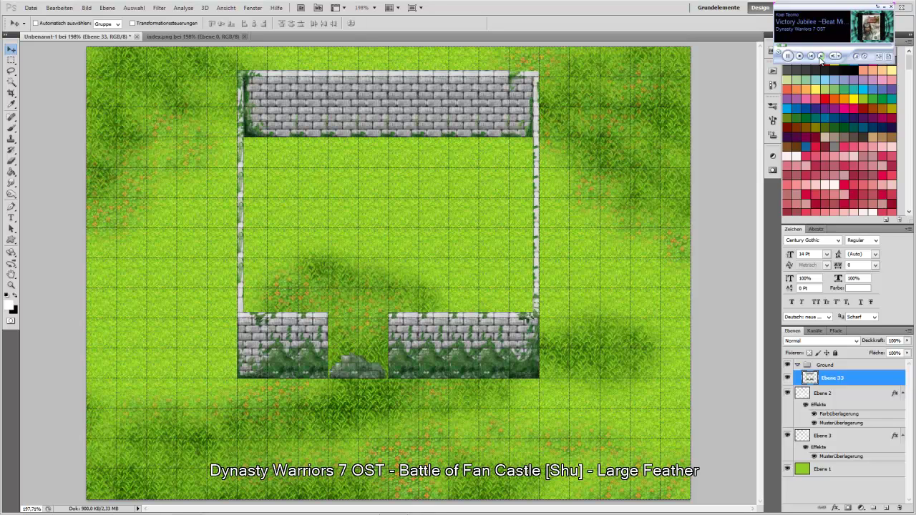
{"action": "left_click", "coordinate": [821, 56]}
{"action": "left_click", "coordinate": [821, 56]}
{"action": "left_click", "coordinate": [821, 56]}
{"action": "left_click", "coordinate": [821, 56]}
{"action": "left_click", "coordinate": [821, 55]}
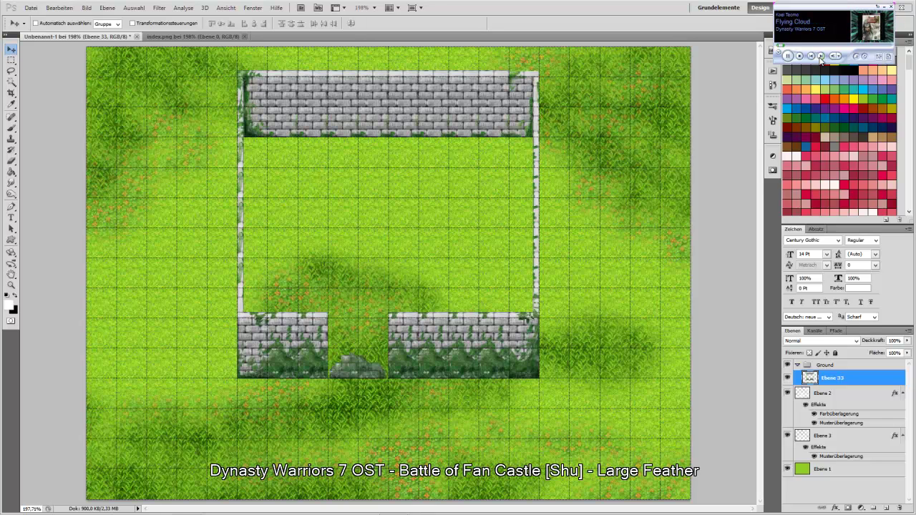
{"action": "left_click", "coordinate": [821, 56]}
{"action": "left_click", "coordinate": [821, 56]}
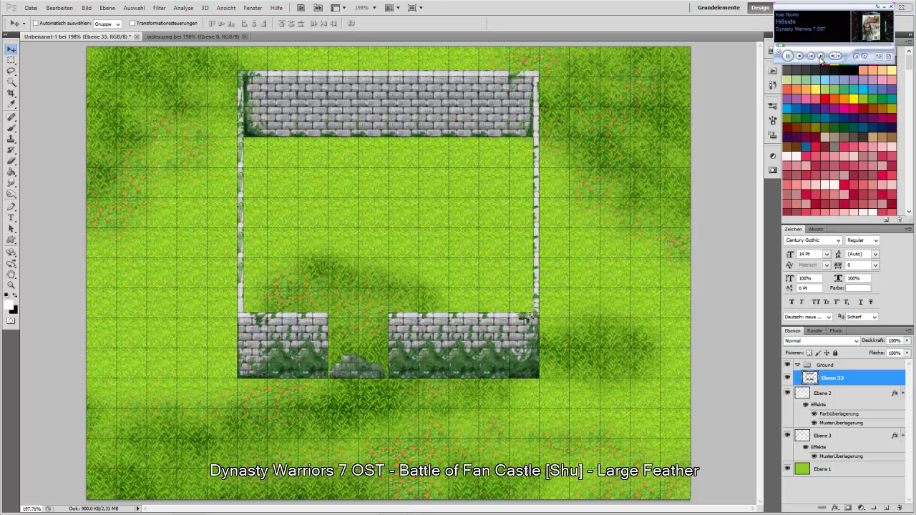
{"action": "left_click", "coordinate": [821, 56]}
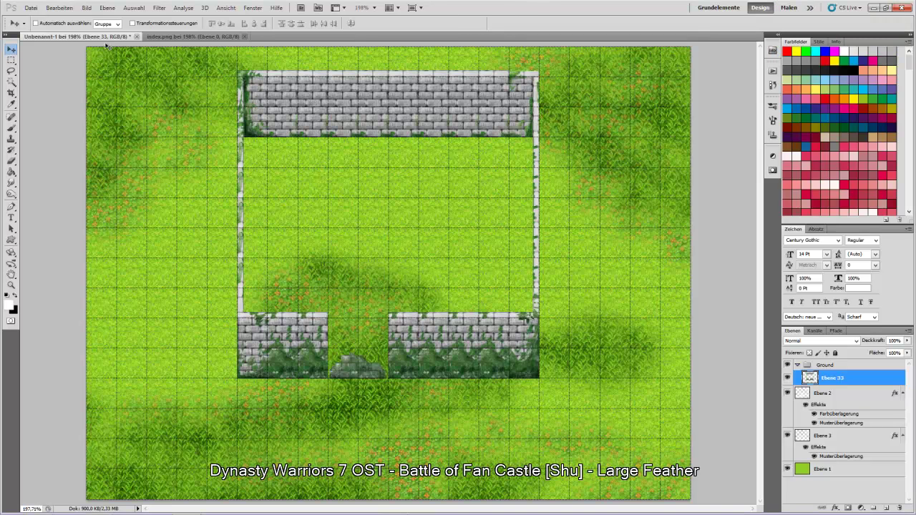
Close index.png and add a new layer directly above Ebene 2 for painting with the Brush tool
{"action": "left_click", "coordinate": [192, 36]}
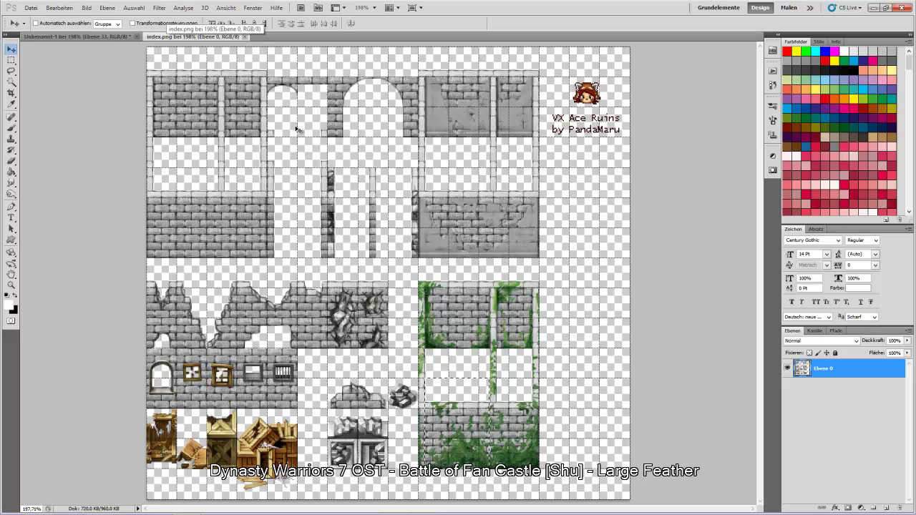
{"action": "left_click", "coordinate": [245, 36]}
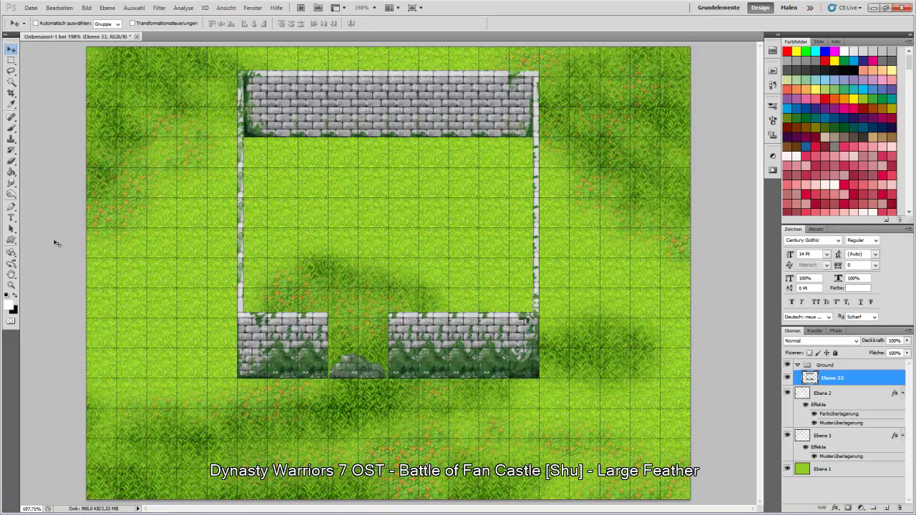
{"action": "left_click", "coordinate": [11, 128]}
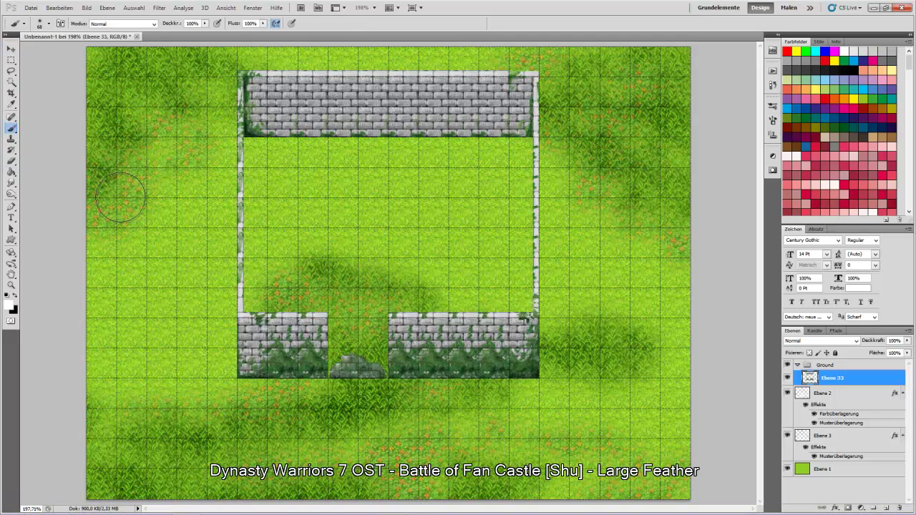
{"action": "left_click", "coordinate": [844, 395]}
{"action": "left_click", "coordinate": [886, 508]}
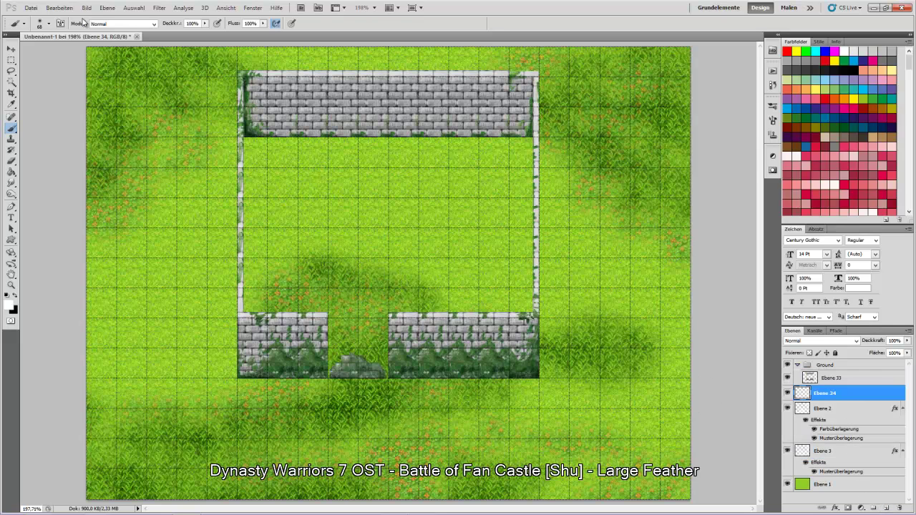
Change the brush's texture pattern to the tan cracked-earth pattern
{"action": "left_click", "coordinate": [48, 24]}
{"action": "left_click", "coordinate": [49, 24]}
{"action": "left_click", "coordinate": [773, 121]}
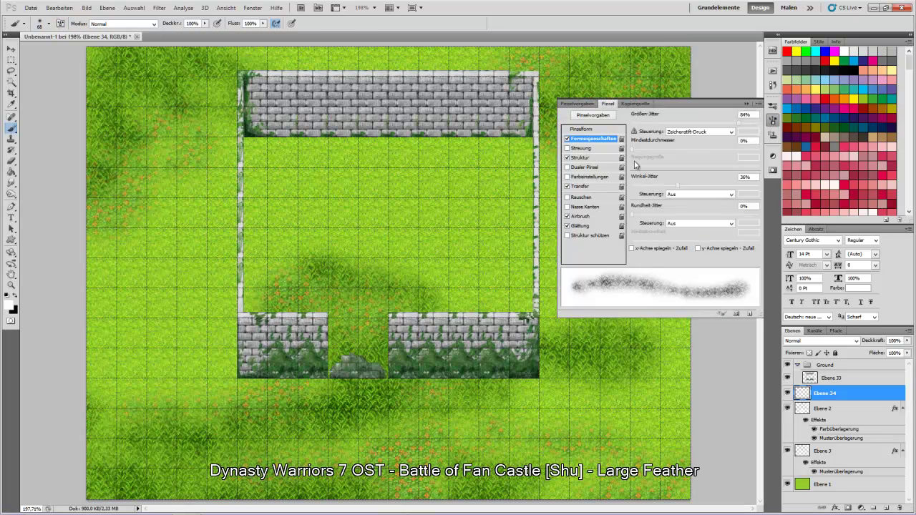
{"action": "left_click", "coordinate": [582, 157]}
{"action": "left_click", "coordinate": [663, 130]}
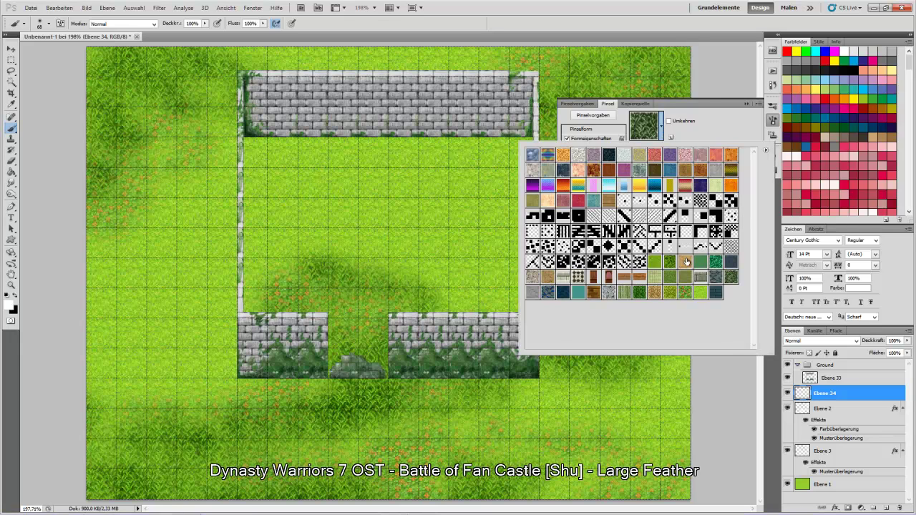
{"action": "left_click", "coordinate": [684, 264]}
{"action": "left_click", "coordinate": [688, 109]}
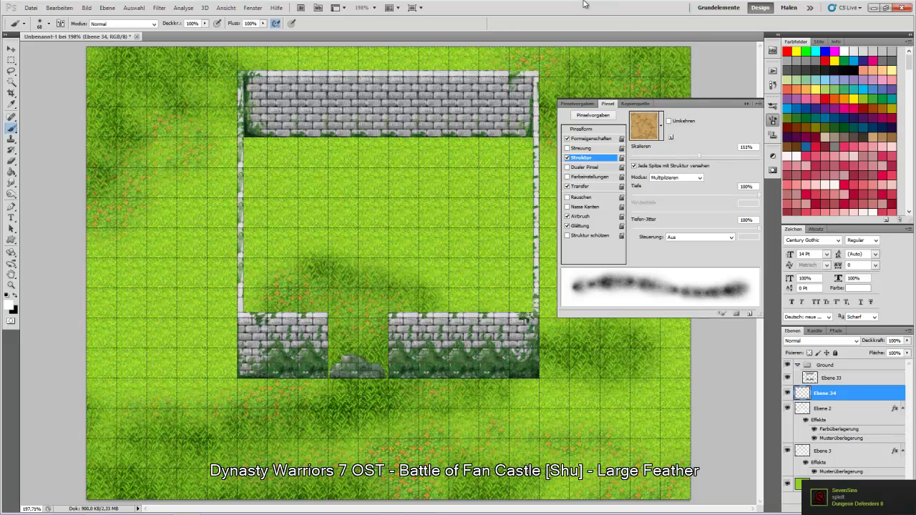
{"action": "left_click", "coordinate": [773, 123]}
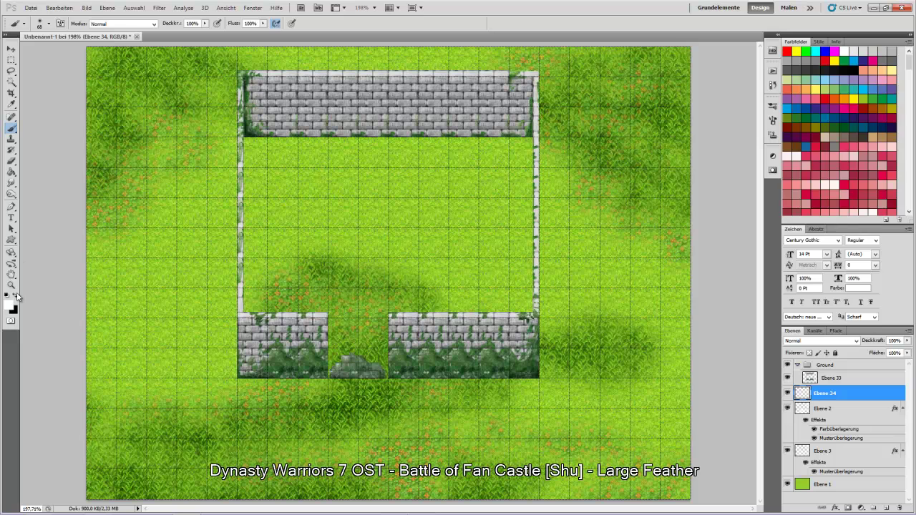
Give the new layer a pattern overlay with the brown cracked-earth pattern
{"action": "right_click", "coordinate": [833, 394]}
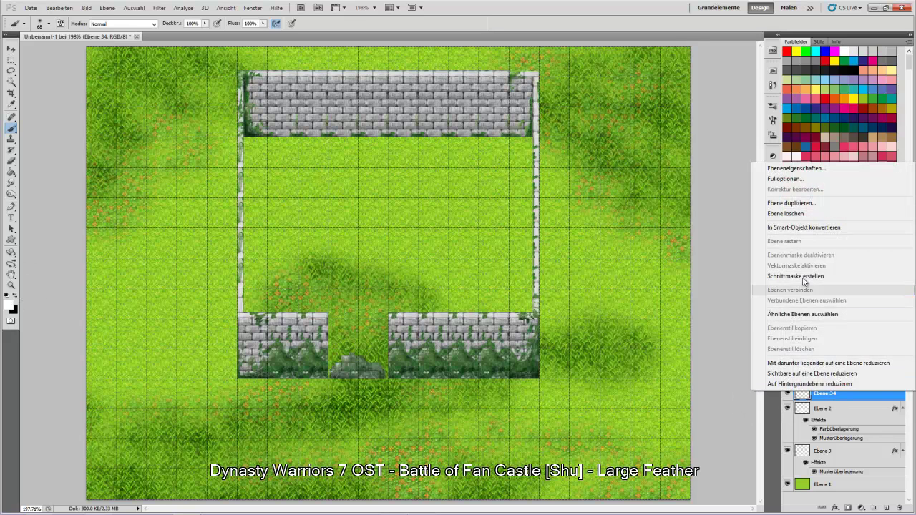
{"action": "left_click", "coordinate": [785, 178]}
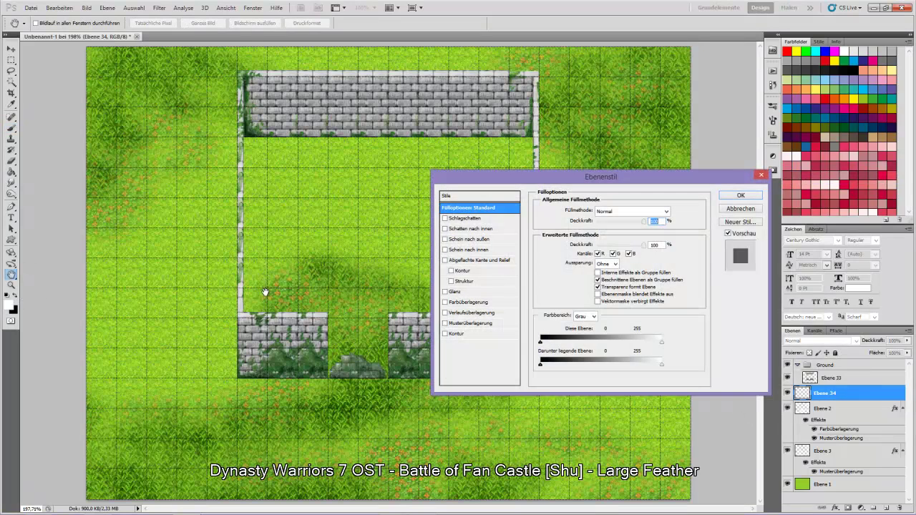
{"action": "left_click", "coordinate": [458, 315]}
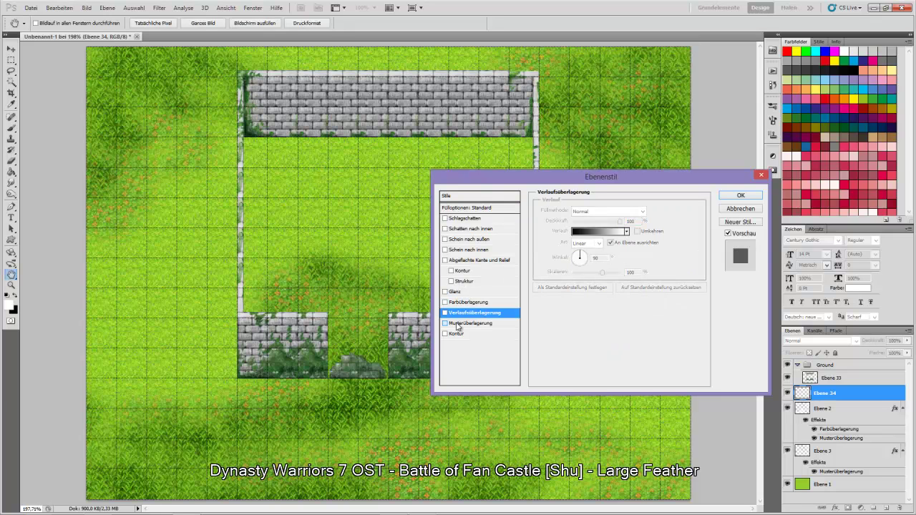
{"action": "left_click", "coordinate": [458, 326]}
{"action": "left_click", "coordinate": [603, 243]}
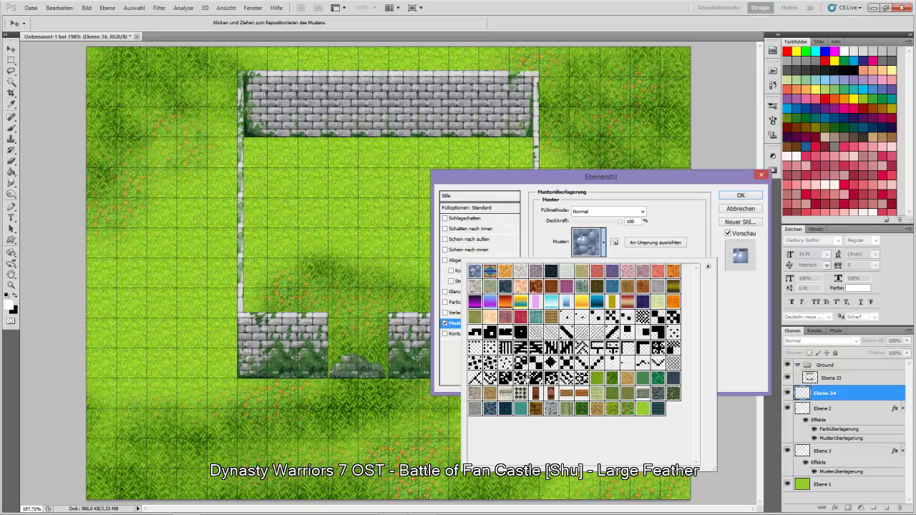
{"action": "left_click", "coordinate": [489, 395]}
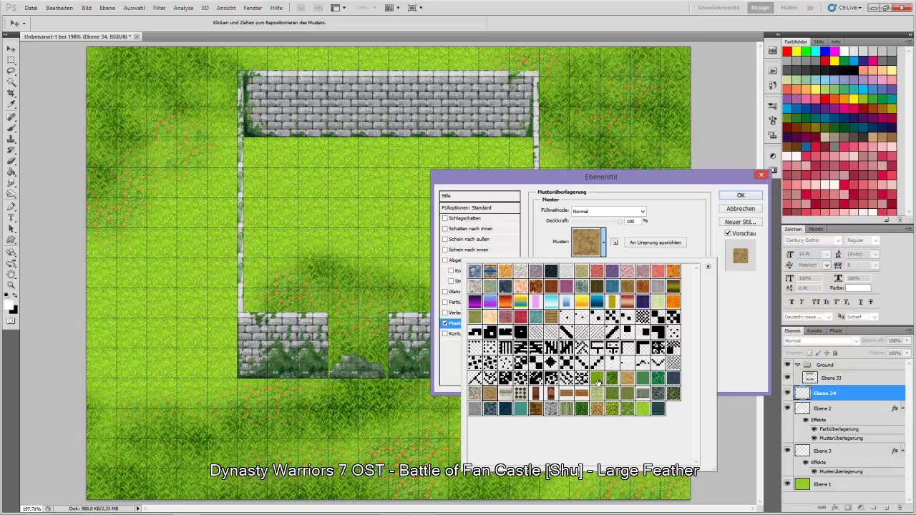
{"action": "left_click", "coordinate": [653, 181]}
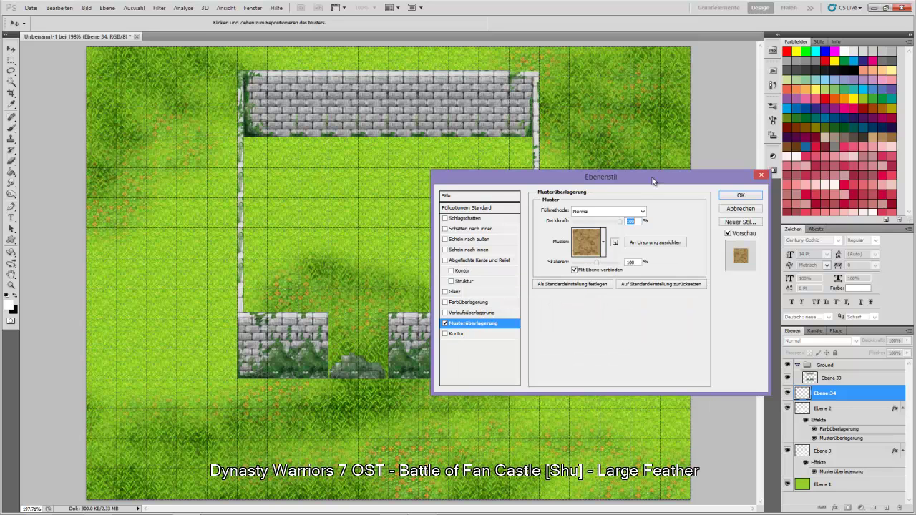
Add a pale sand colour overlay with the Farbton (Hue) blend mode to the new layer and apply the layer style
{"action": "left_click", "coordinate": [462, 302]}
{"action": "left_click", "coordinate": [644, 212]}
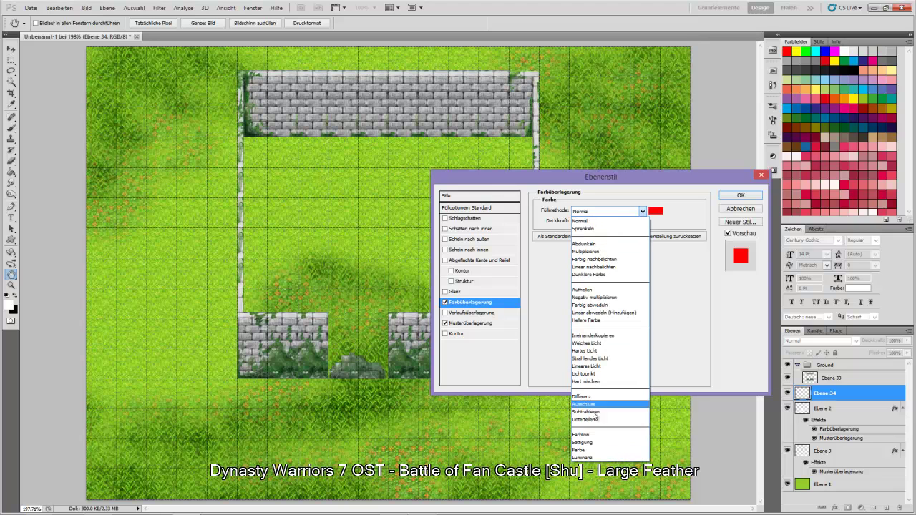
{"action": "left_click", "coordinate": [588, 436]}
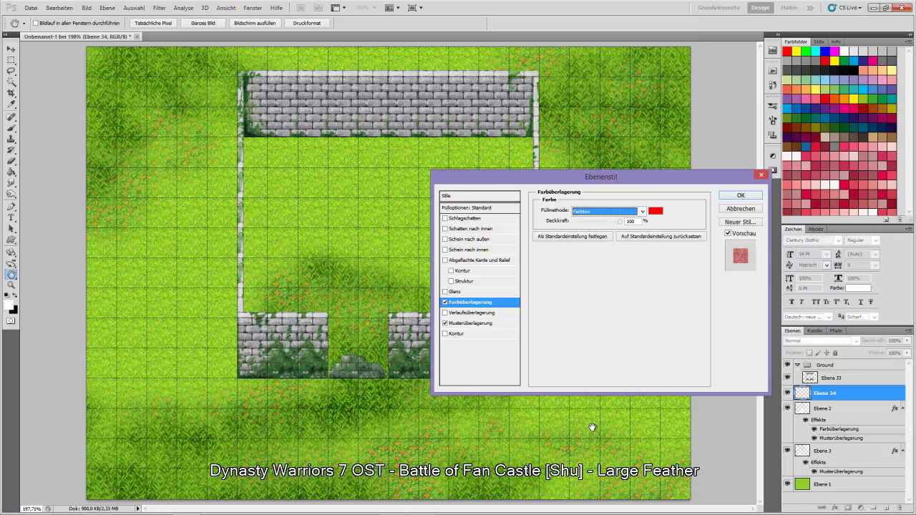
{"action": "left_click", "coordinate": [655, 211]}
{"action": "left_click_drag", "start_coordinate": [387, 287], "coordinate": [390, 337]}
{"action": "mouse_move", "coordinate": [346, 283]}
{"action": "left_mouse_down"}
{"action": "mouse_move", "coordinate": [350, 241]}
{"action": "mouse_move", "coordinate": [319, 224]}
{"action": "mouse_move", "coordinate": [286, 233]}
{"action": "left_mouse_up"}
{"action": "left_click", "coordinate": [469, 218]}
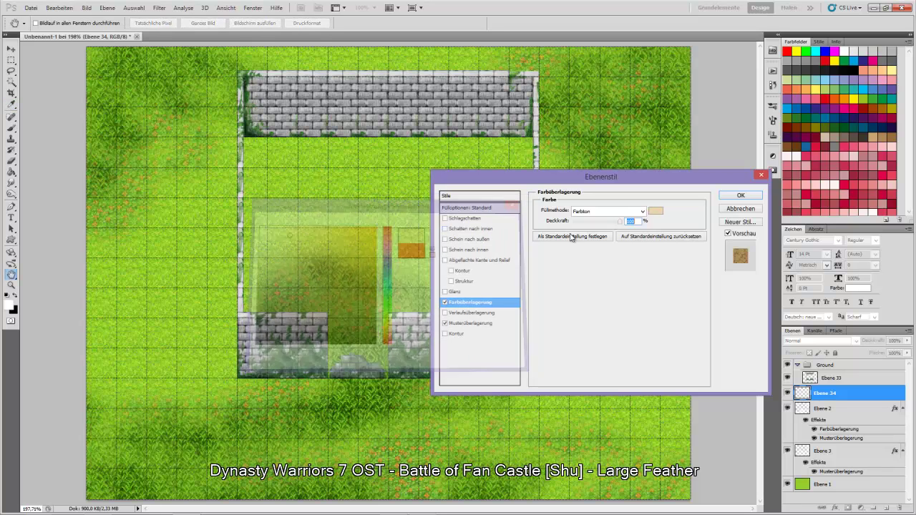
{"action": "left_click", "coordinate": [626, 213]}
{"action": "left_click", "coordinate": [592, 435]}
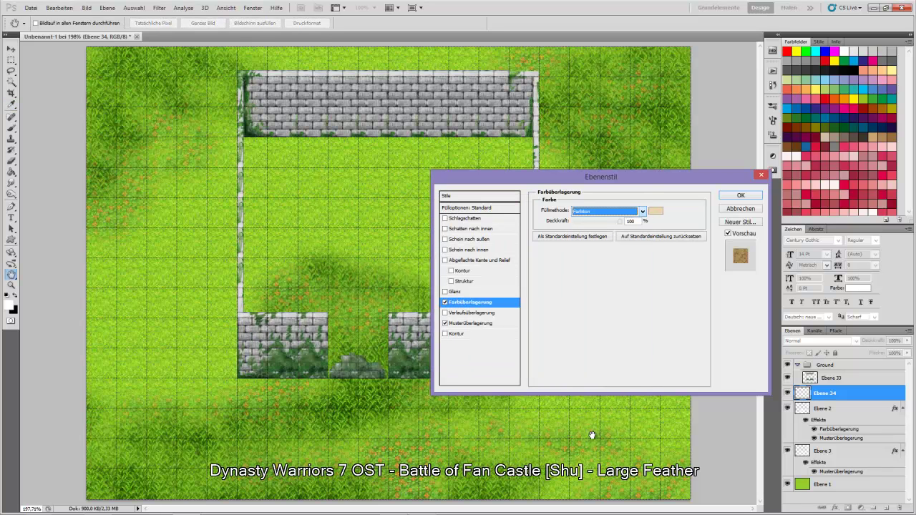
{"action": "left_click", "coordinate": [741, 195]}
Paint a dirt path from the map's lower-left edge through the front wall's gap and spread dirt patches across the ruin's interior
{"action": "mouse_move", "coordinate": [366, 299]}
{"action": "left_mouse_down"}
{"action": "mouse_move", "coordinate": [344, 351]}
{"action": "mouse_move", "coordinate": [361, 369]}
{"action": "mouse_move", "coordinate": [331, 426]}
{"action": "left_mouse_up"}
{"action": "mouse_move", "coordinate": [230, 458]}
{"action": "left_mouse_down"}
{"action": "mouse_move", "coordinate": [151, 493]}
{"action": "mouse_move", "coordinate": [222, 491]}
{"action": "left_mouse_up"}
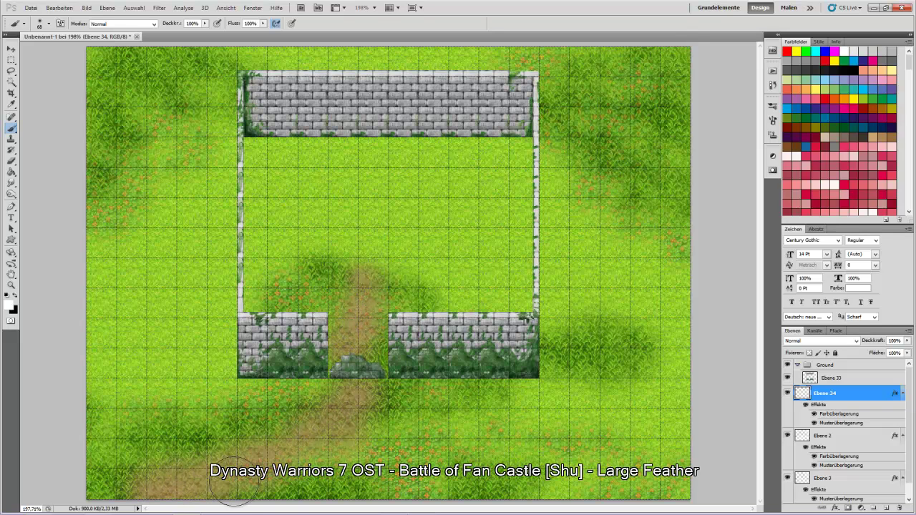
{"action": "mouse_move", "coordinate": [504, 283]}
{"action": "left_mouse_down"}
{"action": "mouse_move", "coordinate": [364, 254]}
{"action": "mouse_move", "coordinate": [288, 176]}
{"action": "mouse_move", "coordinate": [356, 161]}
{"action": "mouse_move", "coordinate": [279, 227]}
{"action": "mouse_move", "coordinate": [292, 164]}
{"action": "mouse_move", "coordinate": [436, 219]}
{"action": "mouse_move", "coordinate": [485, 186]}
{"action": "mouse_move", "coordinate": [393, 166]}
{"action": "mouse_move", "coordinate": [458, 260]}
{"action": "mouse_move", "coordinate": [450, 164]}
{"action": "mouse_move", "coordinate": [423, 205]}
{"action": "mouse_move", "coordinate": [502, 282]}
{"action": "left_mouse_up"}
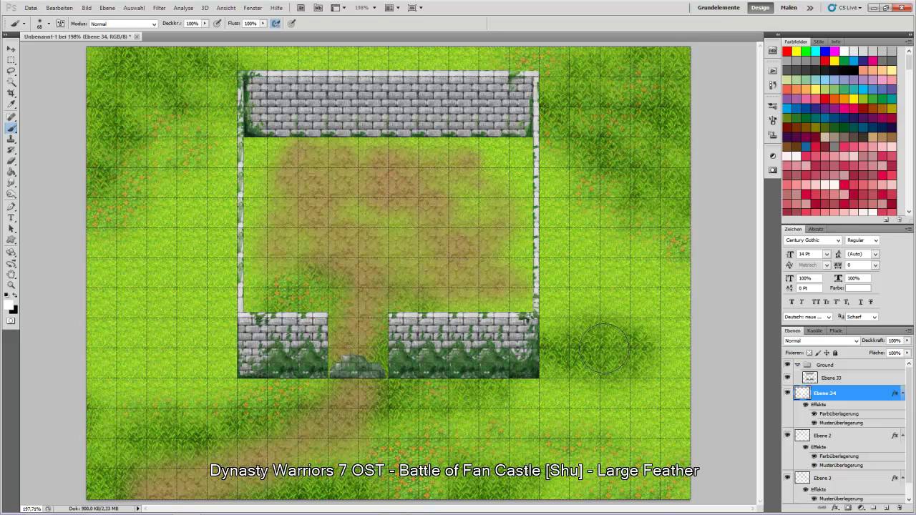
Select the dark grass layer Ebene 2 and change the brush's texture pattern to the dark green leafy pattern
{"action": "left_click", "coordinate": [824, 435]}
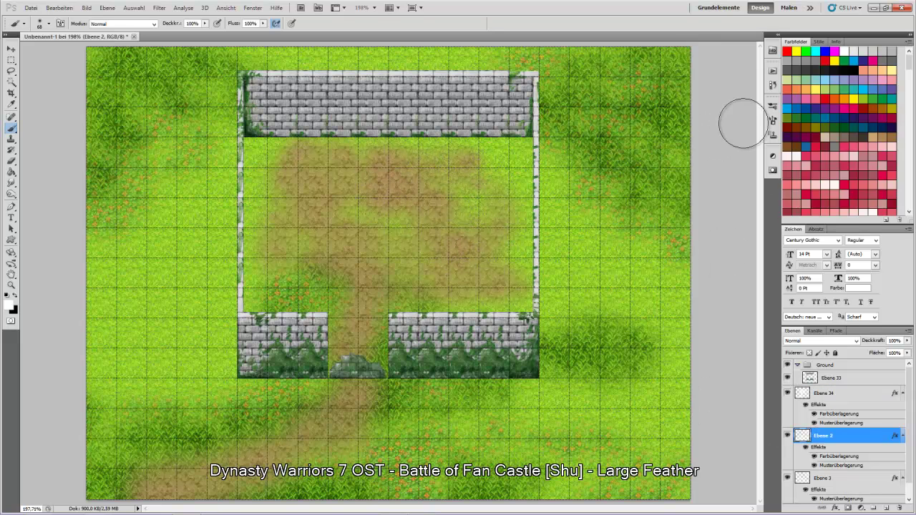
{"action": "left_click", "coordinate": [773, 121]}
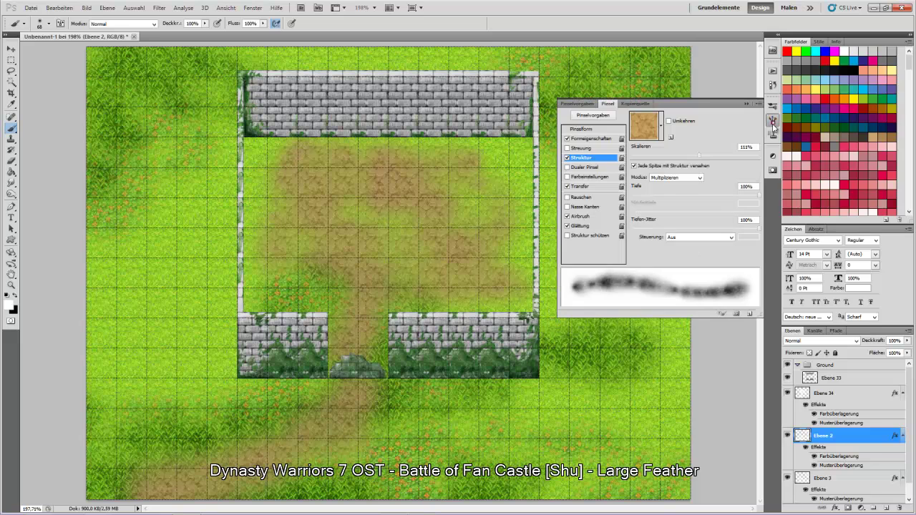
{"action": "left_click", "coordinate": [661, 126]}
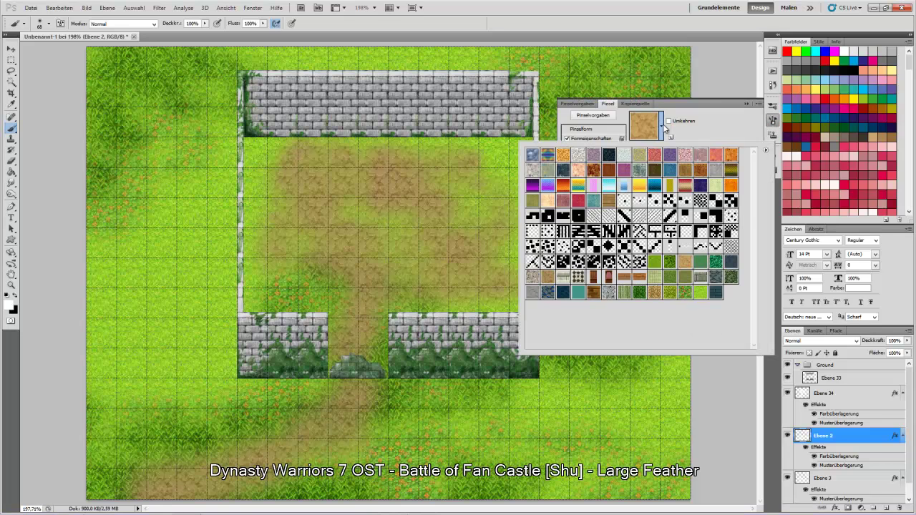
{"action": "left_click", "coordinate": [731, 277]}
{"action": "left_click", "coordinate": [609, 2]}
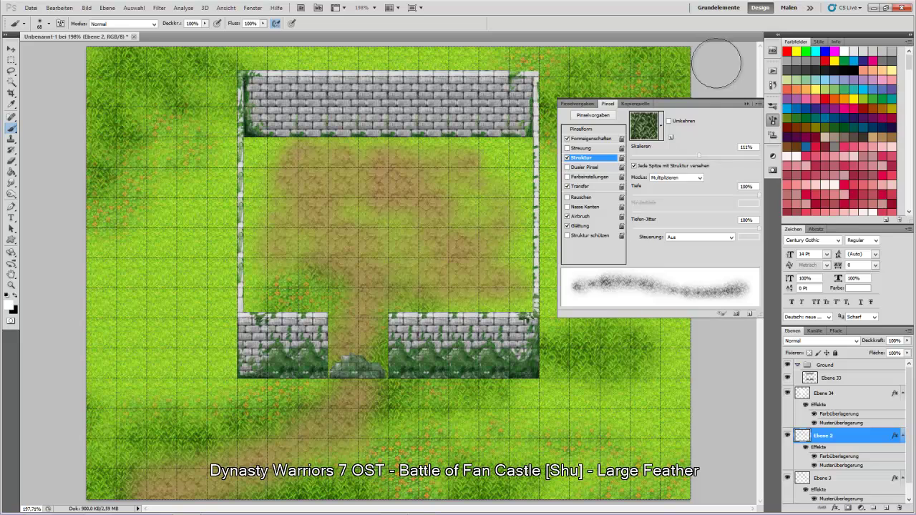
{"action": "left_click", "coordinate": [773, 120]}
Paint dark grass over the ruin's dirt floor and the map's lower-right area, moving dirt layer Ebene 34 directly below Ebene 2
{"action": "mouse_move", "coordinate": [500, 209]}
{"action": "left_mouse_down"}
{"action": "mouse_move", "coordinate": [493, 236]}
{"action": "mouse_move", "coordinate": [469, 185]}
{"action": "mouse_move", "coordinate": [517, 163]}
{"action": "mouse_move", "coordinate": [523, 255]}
{"action": "mouse_move", "coordinate": [487, 305]}
{"action": "mouse_move", "coordinate": [521, 315]}
{"action": "left_mouse_up"}
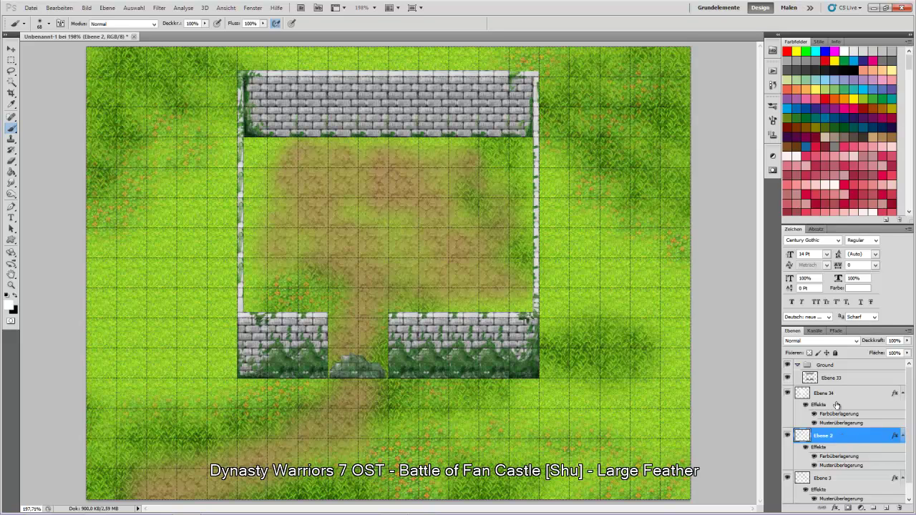
{"action": "left_click_drag", "start_coordinate": [824, 393], "coordinate": [830, 472]}
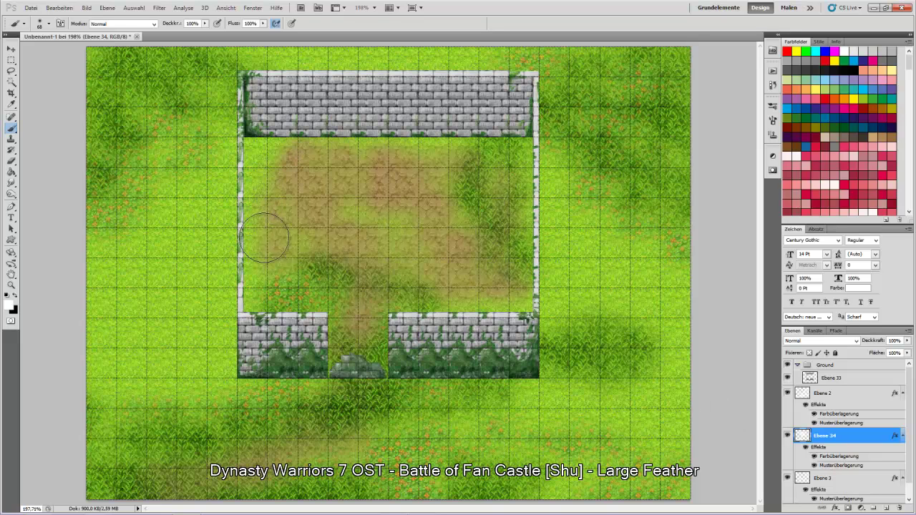
{"action": "left_click", "coordinate": [839, 397]}
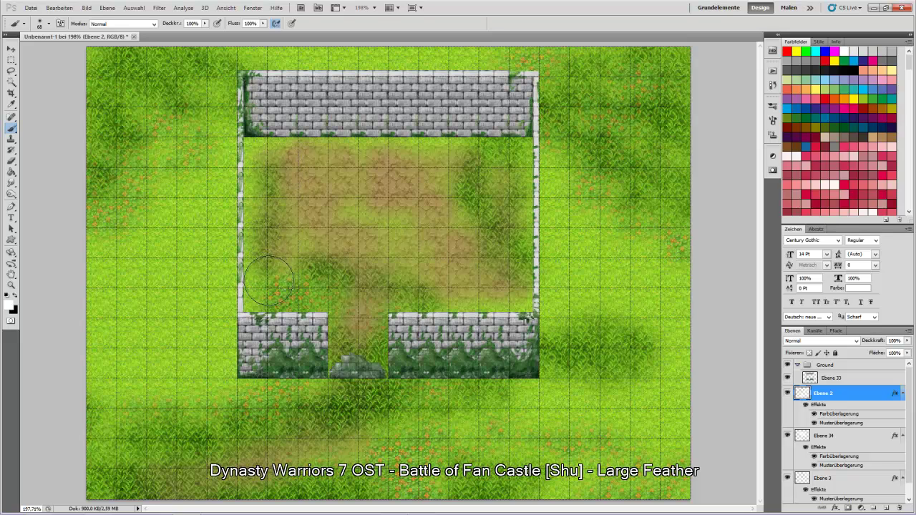
{"action": "mouse_move", "coordinate": [377, 192]}
{"action": "left_mouse_down"}
{"action": "mouse_move", "coordinate": [400, 222]}
{"action": "mouse_move", "coordinate": [354, 228]}
{"action": "mouse_move", "coordinate": [357, 189]}
{"action": "mouse_move", "coordinate": [385, 156]}
{"action": "mouse_move", "coordinate": [448, 154]}
{"action": "mouse_move", "coordinate": [454, 142]}
{"action": "mouse_move", "coordinate": [481, 141]}
{"action": "mouse_move", "coordinate": [516, 159]}
{"action": "mouse_move", "coordinate": [522, 190]}
{"action": "mouse_move", "coordinate": [509, 209]}
{"action": "mouse_move", "coordinate": [420, 140]}
{"action": "mouse_move", "coordinate": [297, 137]}
{"action": "mouse_move", "coordinate": [287, 149]}
{"action": "mouse_move", "coordinate": [262, 141]}
{"action": "mouse_move", "coordinate": [241, 249]}
{"action": "left_mouse_up"}
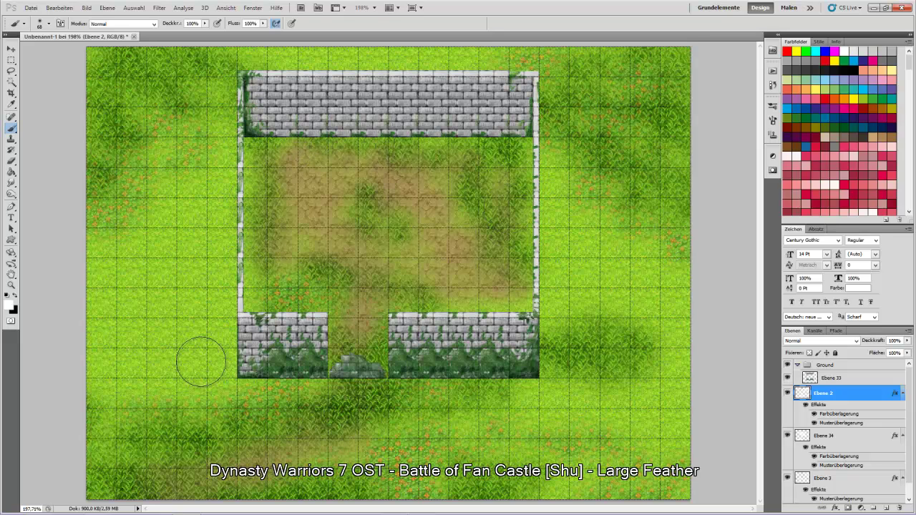
{"action": "mouse_move", "coordinate": [582, 432]}
{"action": "left_mouse_down"}
{"action": "mouse_move", "coordinate": [452, 487]}
{"action": "mouse_move", "coordinate": [439, 508]}
{"action": "mouse_move", "coordinate": [370, 511]}
{"action": "mouse_move", "coordinate": [282, 438]}
{"action": "mouse_move", "coordinate": [189, 415]}
{"action": "mouse_move", "coordinate": [383, 395]}
{"action": "mouse_move", "coordinate": [417, 413]}
{"action": "mouse_move", "coordinate": [610, 386]}
{"action": "mouse_move", "coordinate": [644, 446]}
{"action": "mouse_move", "coordinate": [672, 461]}
{"action": "left_mouse_up"}
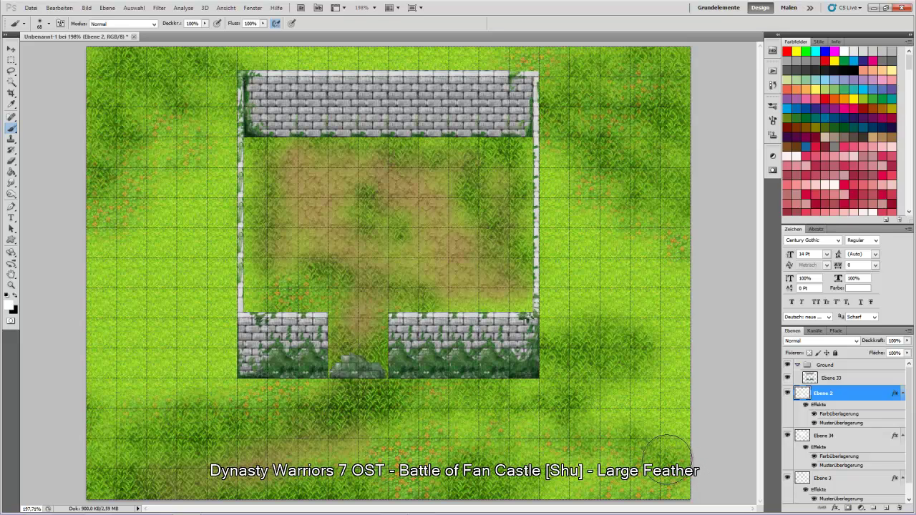
Erase the dark grass covering the dirt path below the front wall's gap with the Eraser
{"action": "key", "text": "e"}
{"action": "mouse_move", "coordinate": [249, 368]}
{"action": "left_mouse_down"}
{"action": "mouse_move", "coordinate": [309, 422]}
{"action": "mouse_move", "coordinate": [385, 415]}
{"action": "mouse_move", "coordinate": [337, 424]}
{"action": "left_mouse_up"}
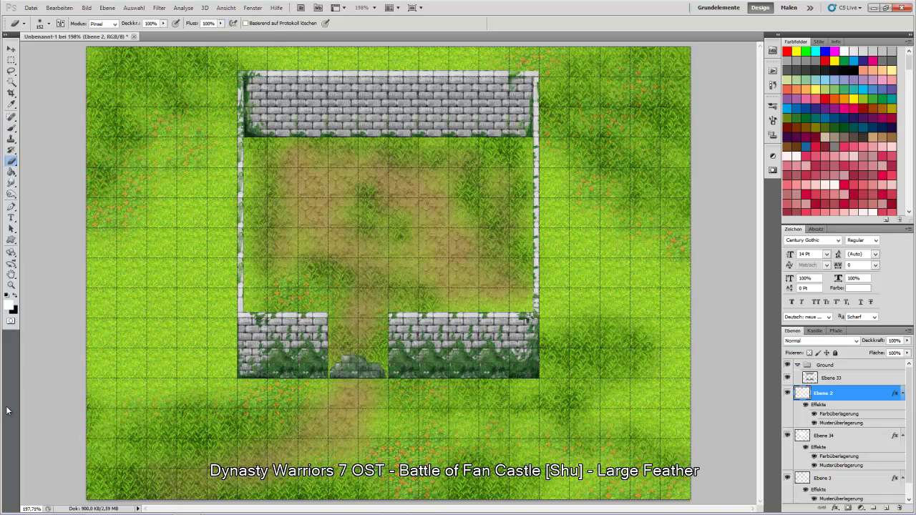
{"action": "left_click", "coordinate": [12, 49]}
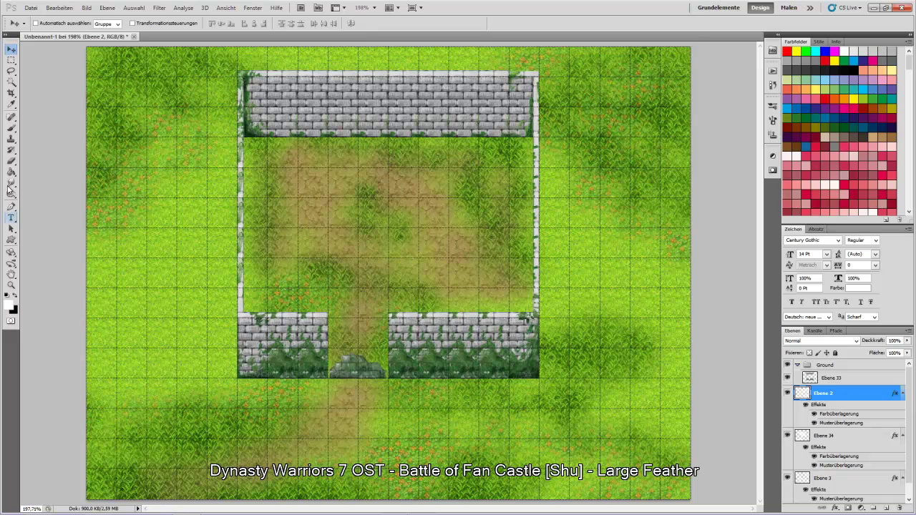
{"action": "left_click", "coordinate": [11, 160]}
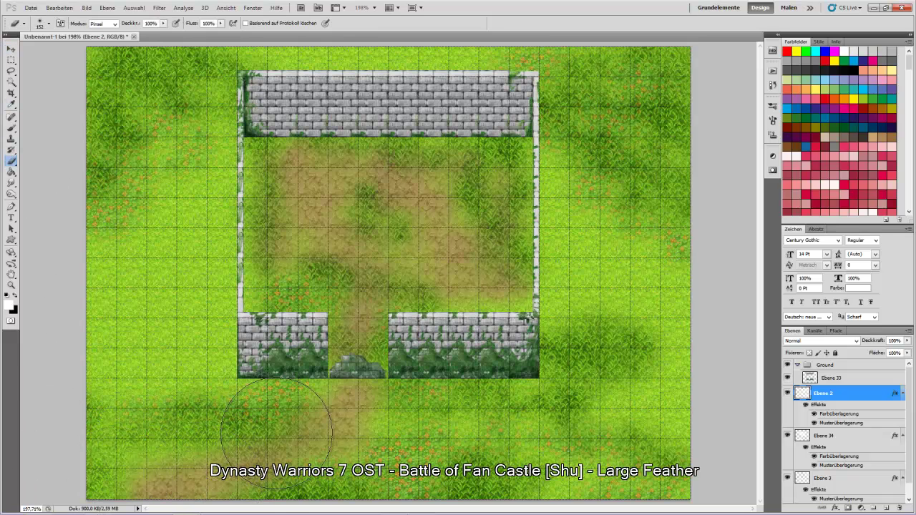
Brush more dark grass patches onto the light grass on both sides of the ruin and along the map's lower area
{"action": "left_click", "coordinate": [12, 127]}
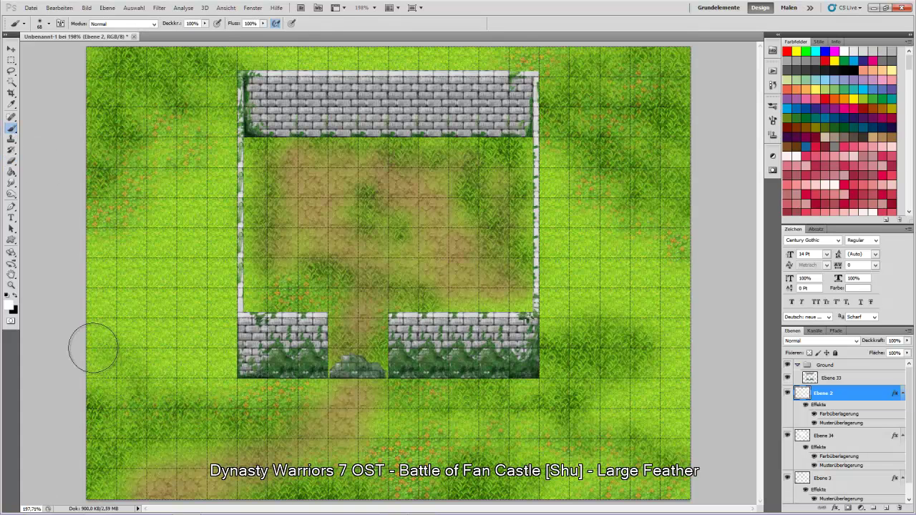
{"action": "left_click", "coordinate": [676, 406]}
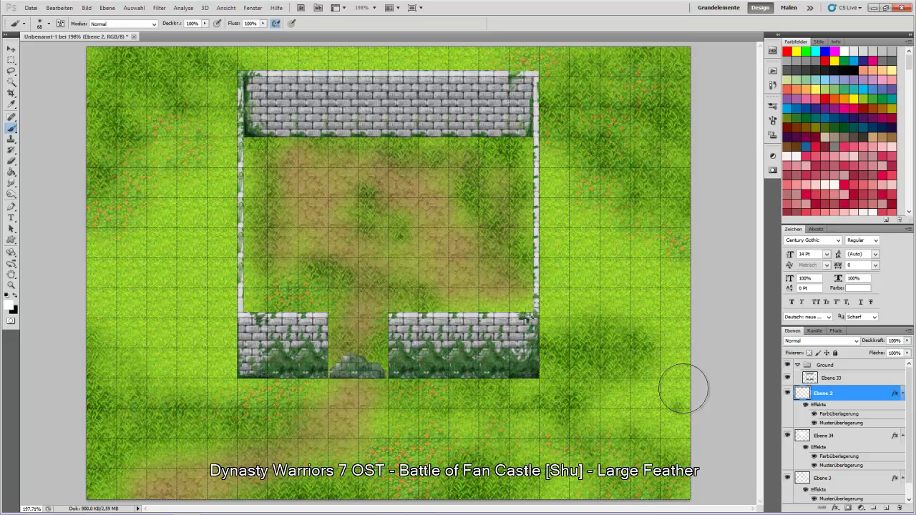
{"action": "left_click", "coordinate": [129, 469]}
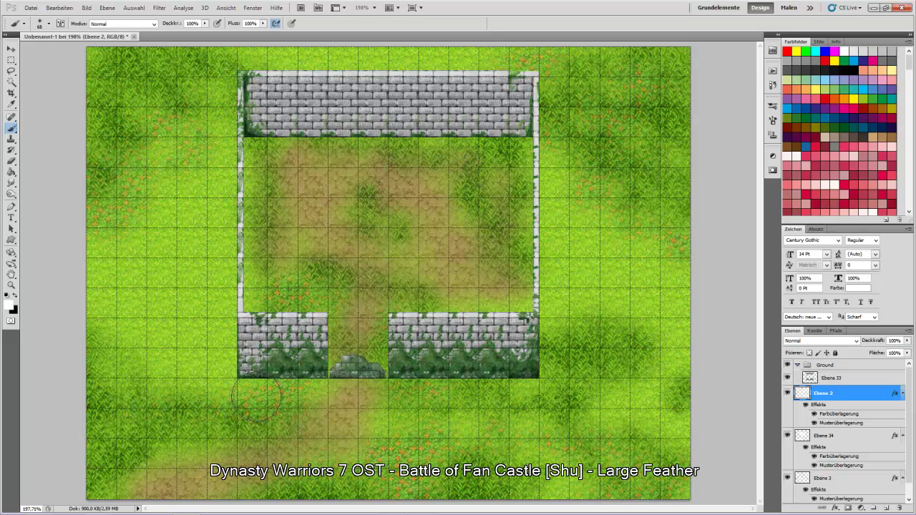
{"action": "left_click", "coordinate": [207, 328]}
{"action": "left_click", "coordinate": [135, 369]}
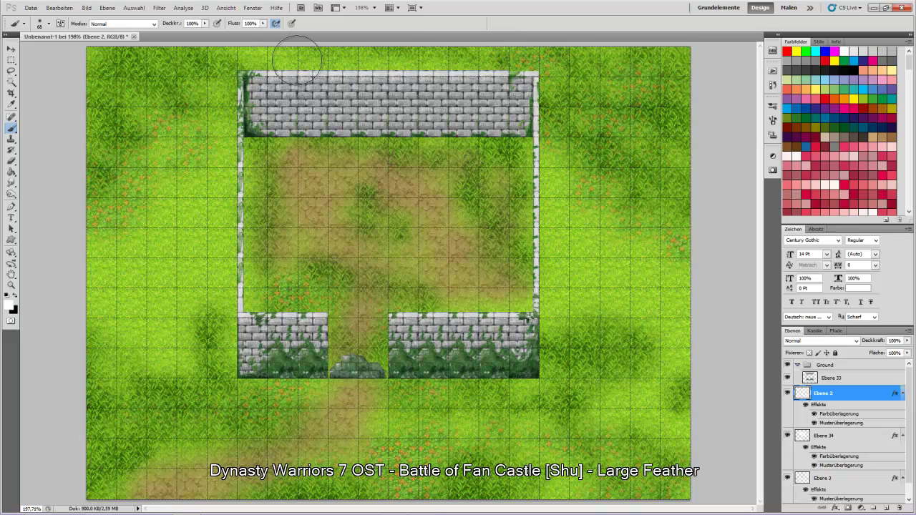
{"action": "left_click", "coordinate": [165, 290]}
{"action": "left_click", "coordinate": [134, 178]}
{"action": "left_click", "coordinate": [177, 260]}
{"action": "left_click", "coordinate": [141, 318]}
{"action": "left_click", "coordinate": [153, 337]}
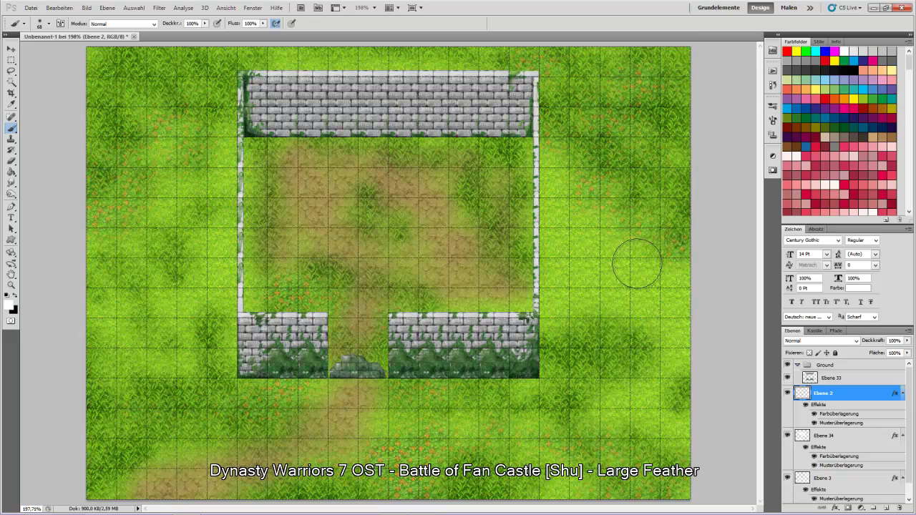
{"action": "left_click", "coordinate": [636, 276]}
{"action": "left_click", "coordinate": [683, 351]}
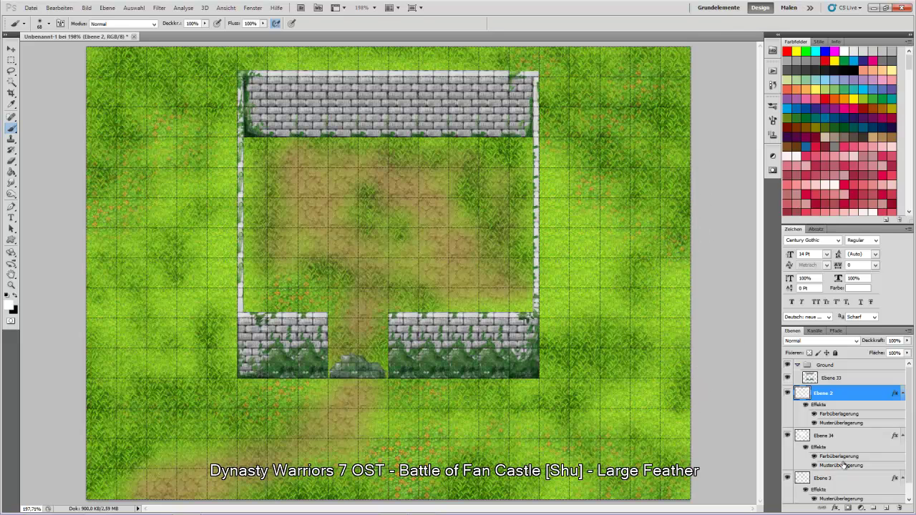
Scatter more orange flower patches over the grass around the ruin on layer Ebene 3, docking the floating map window again
{"action": "left_click", "coordinate": [835, 484]}
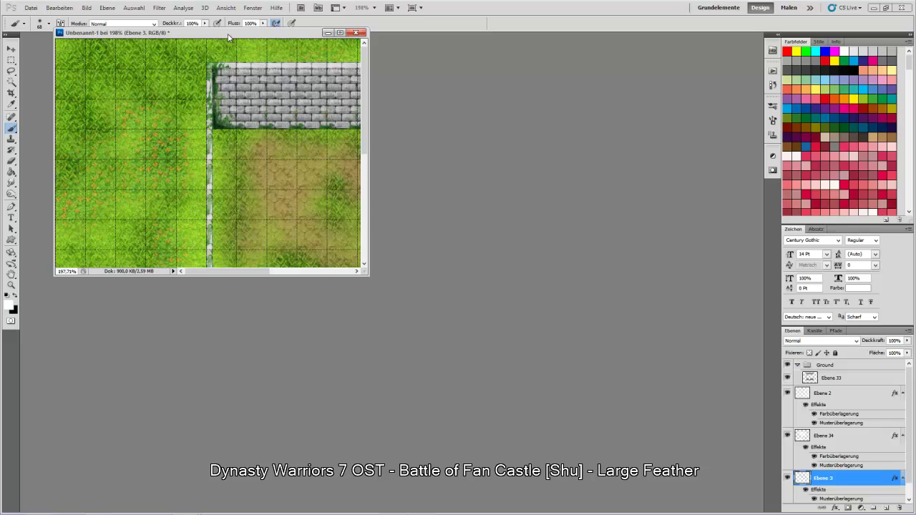
{"action": "mouse_move", "coordinate": [229, 38]}
{"action": "left_mouse_down"}
{"action": "mouse_move", "coordinate": [221, 15]}
{"action": "mouse_move", "coordinate": [192, 1]}
{"action": "mouse_move", "coordinate": [166, 39]}
{"action": "mouse_move", "coordinate": [131, 39]}
{"action": "mouse_move", "coordinate": [133, 32]}
{"action": "left_mouse_up"}
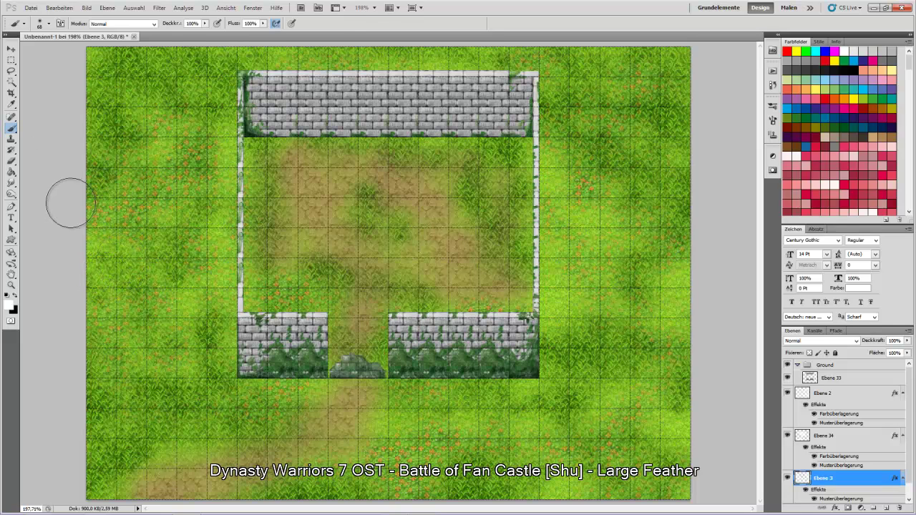
{"action": "left_click", "coordinate": [10, 47]}
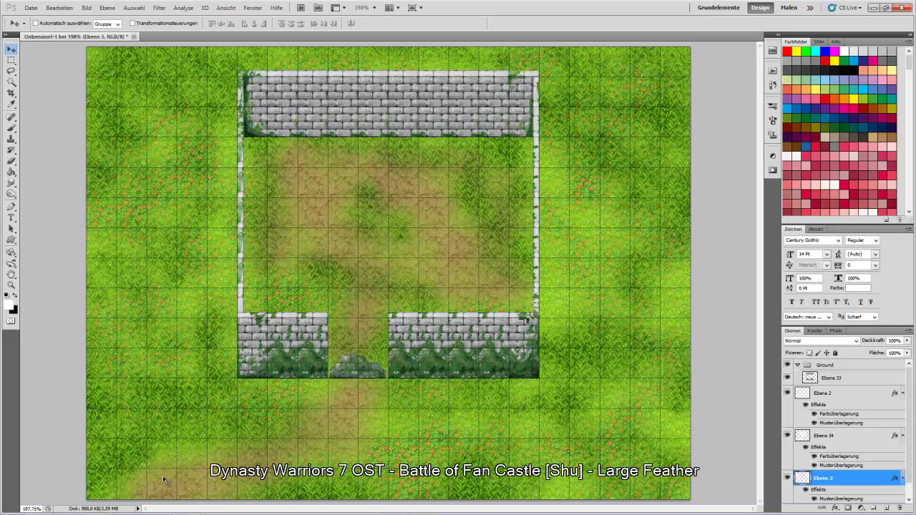
Switch to File Explorer and go from the Pandamaru folder to the Venere folder inside Tilesets
{"action": "mouse_move", "coordinate": [166, 510]}
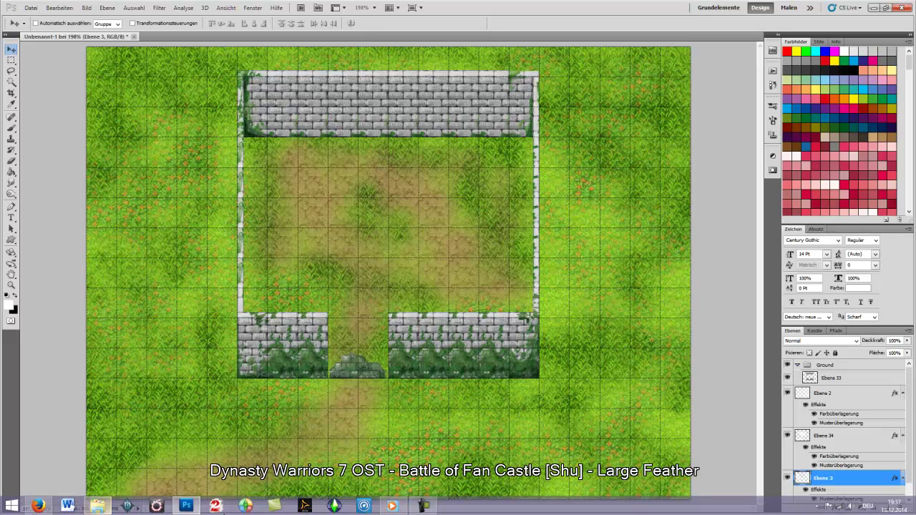
{"action": "left_click", "coordinate": [99, 506]}
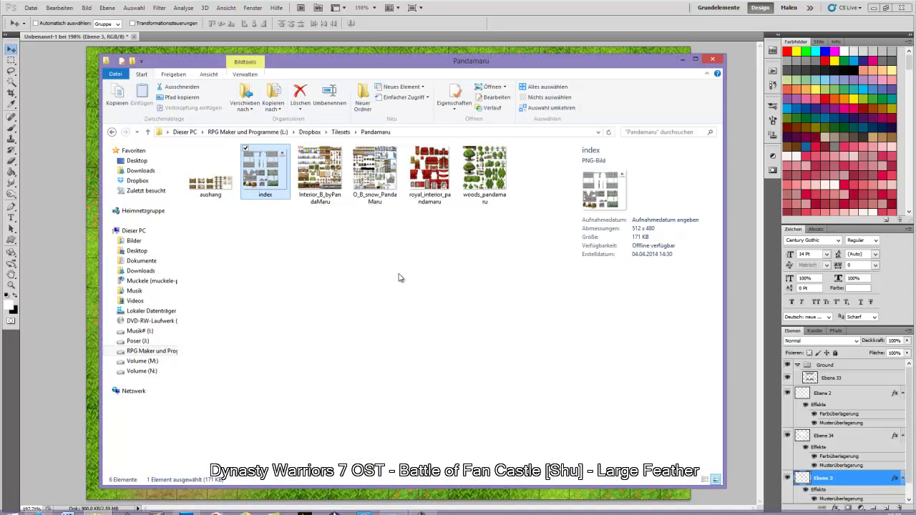
{"action": "left_click", "coordinate": [481, 175]}
{"action": "left_click", "coordinate": [112, 131]}
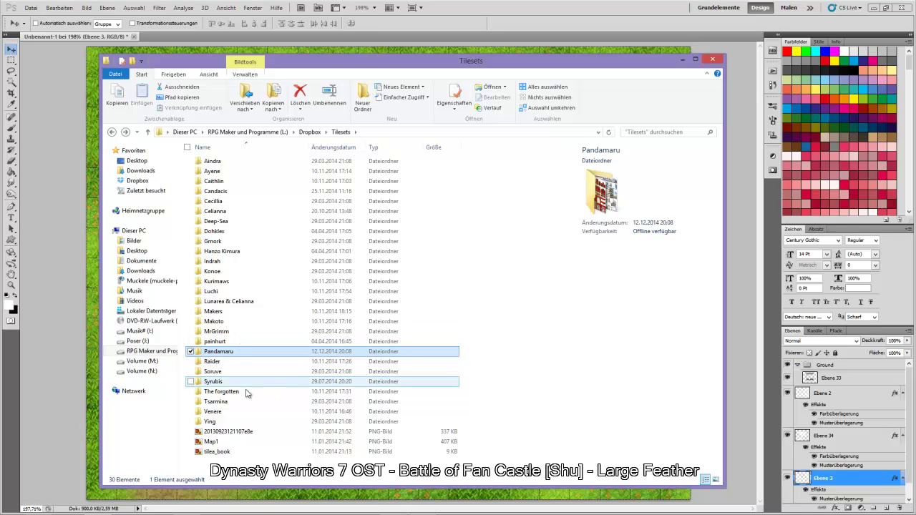
{"action": "double_click", "coordinate": [250, 412]}
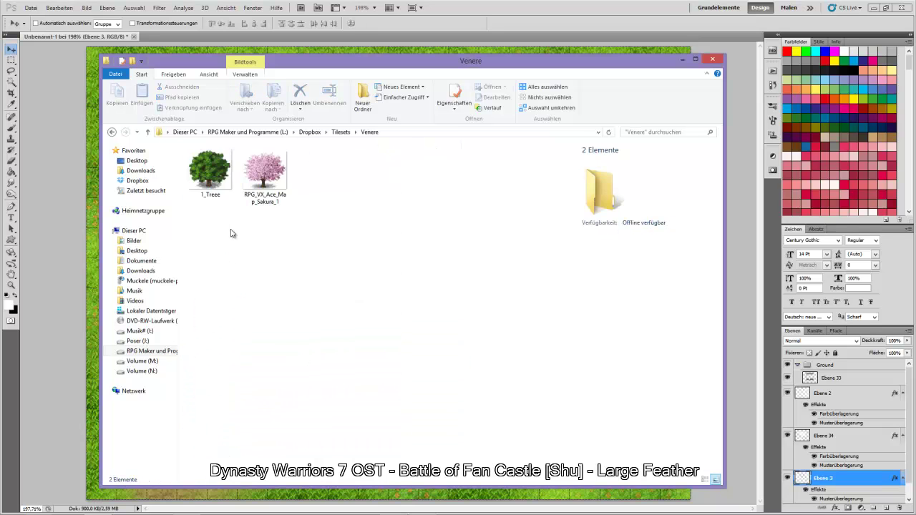
Open the 1_Treee image in Photoshop, minimize the file window and return to the map document
{"action": "left_click", "coordinate": [209, 187]}
{"action": "right_click", "coordinate": [210, 184]}
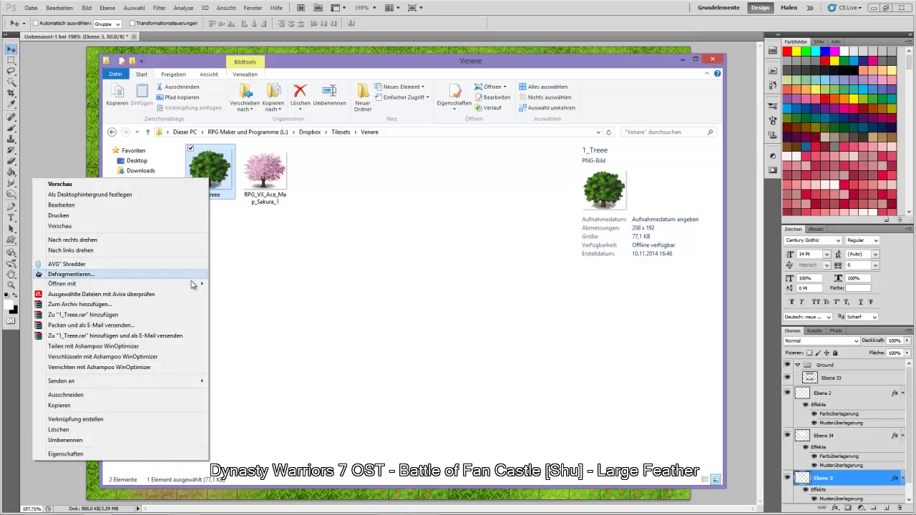
{"action": "mouse_move", "coordinate": [194, 284]}
{"action": "left_click", "coordinate": [258, 287]}
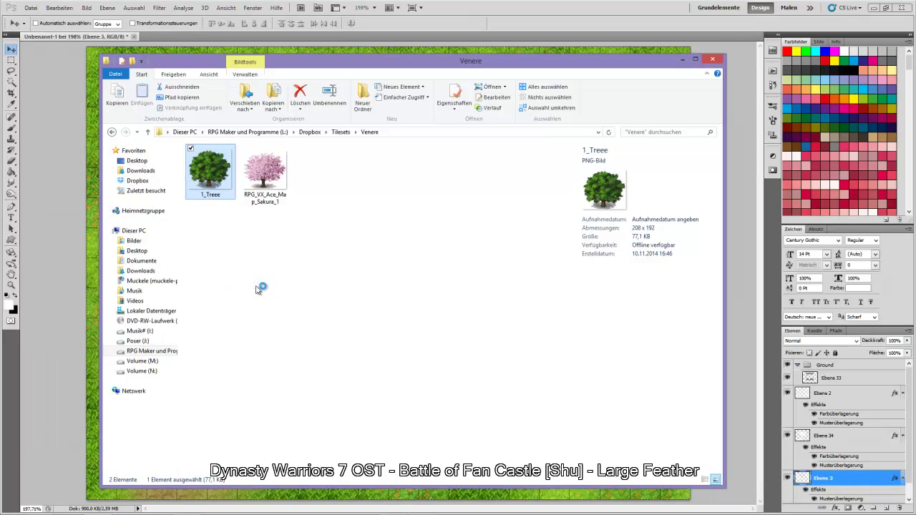
{"action": "left_click", "coordinate": [684, 60]}
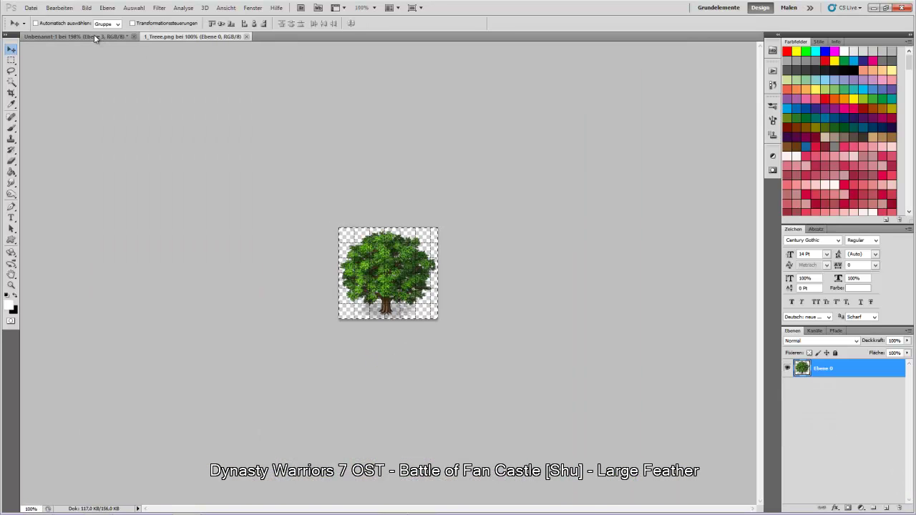
{"action": "left_click", "coordinate": [96, 37]}
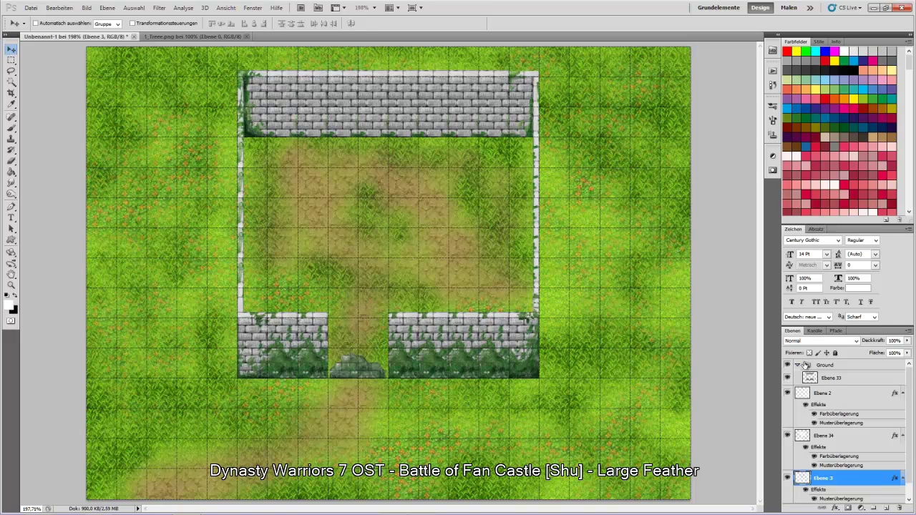
Collapse the Ground group and create a new layer group named Bäume above it
{"action": "left_click", "coordinate": [798, 368]}
{"action": "left_click", "coordinate": [832, 366]}
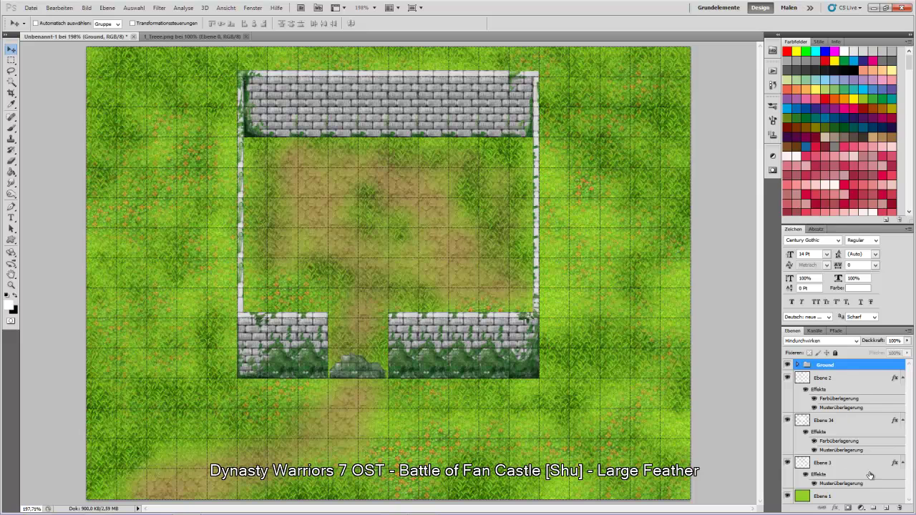
{"action": "left_click", "coordinate": [875, 508]}
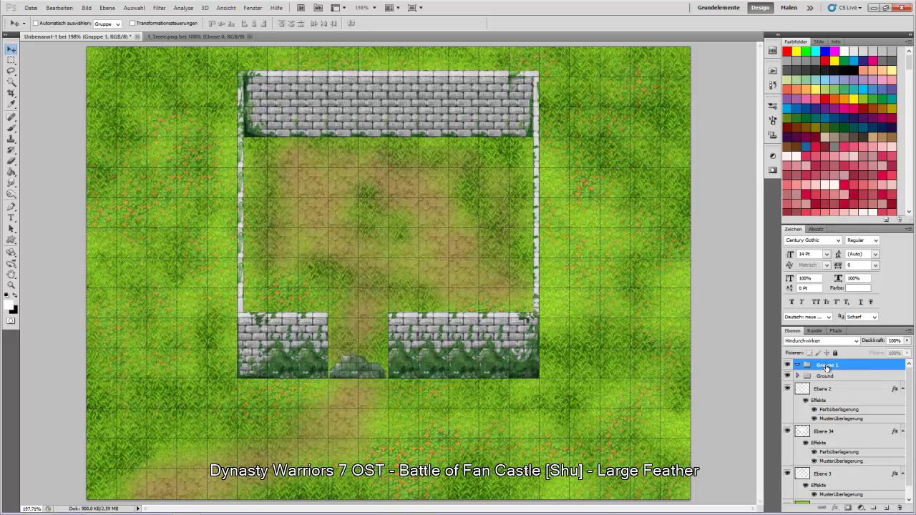
{"action": "left_click", "coordinate": [825, 371]}
{"action": "type", "text": "Bäume"}
{"action": "key", "text": "Return"}
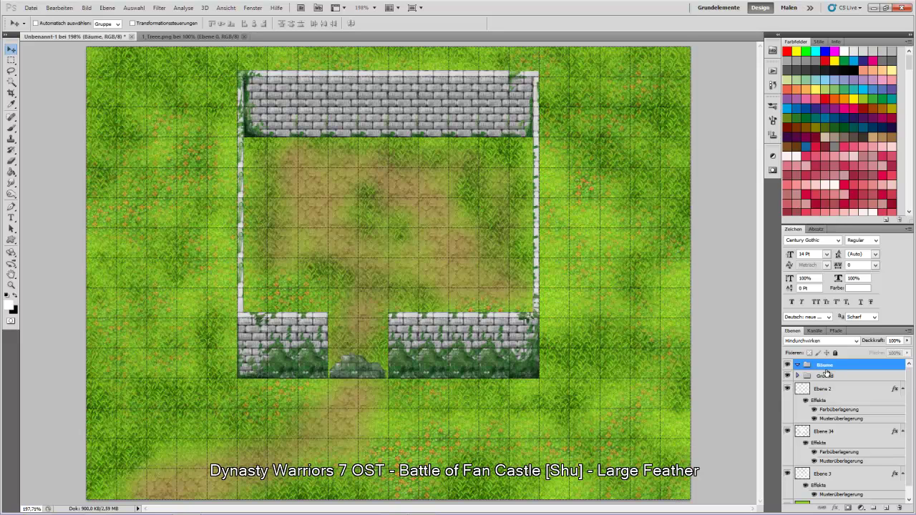
Paste two copies of the green tree, one in the map's lower-right corner and one beside it along the lower edge
{"action": "key", "text": "ctrl+v"}
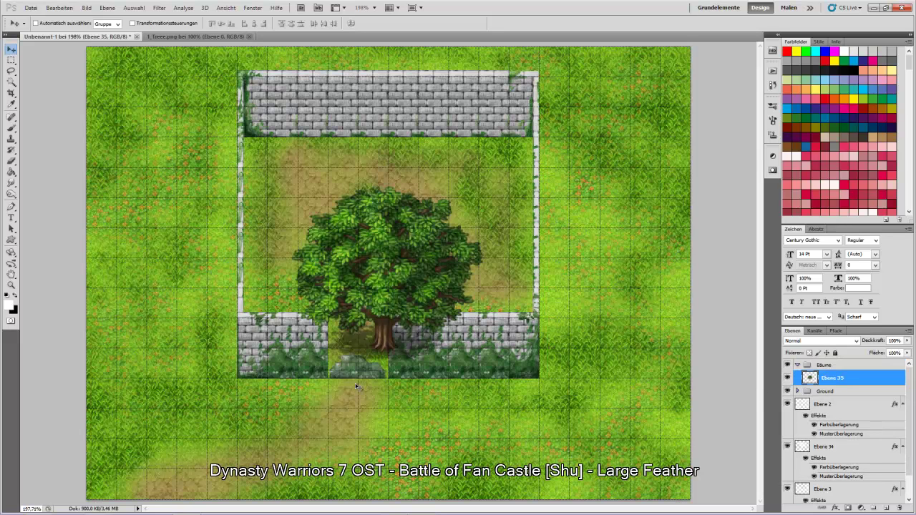
{"action": "left_click_drag", "start_coordinate": [286, 218], "coordinate": [642, 486]}
{"action": "key", "text": "ctrl+v"}
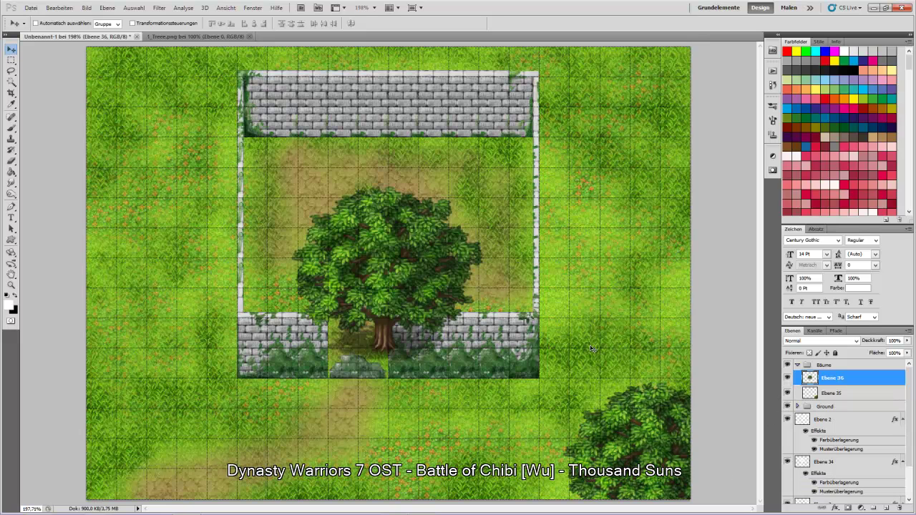
{"action": "left_click_drag", "start_coordinate": [428, 335], "coordinate": [565, 508]}
{"action": "left_click_drag", "start_coordinate": [561, 475], "coordinate": [562, 480]}
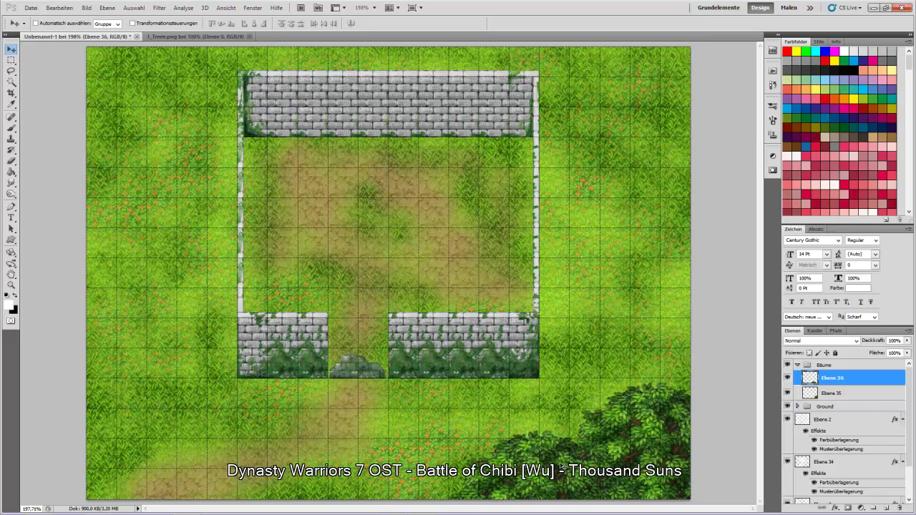
Paste two more green trees, one in the map's upper-left corner and one in its lower-left corner
{"action": "key", "text": "ctrl+v"}
{"action": "left_click_drag", "start_coordinate": [392, 272], "coordinate": [127, 109]}
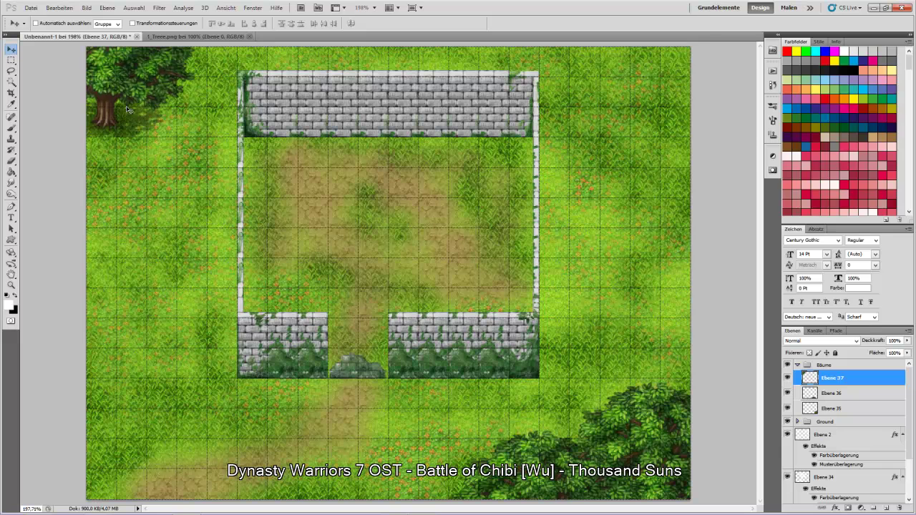
{"action": "key", "text": "ctrl+v"}
{"action": "left_click_drag", "start_coordinate": [325, 208], "coordinate": [106, 72]}
{"action": "left_click_drag", "start_coordinate": [176, 97], "coordinate": [101, 447]}
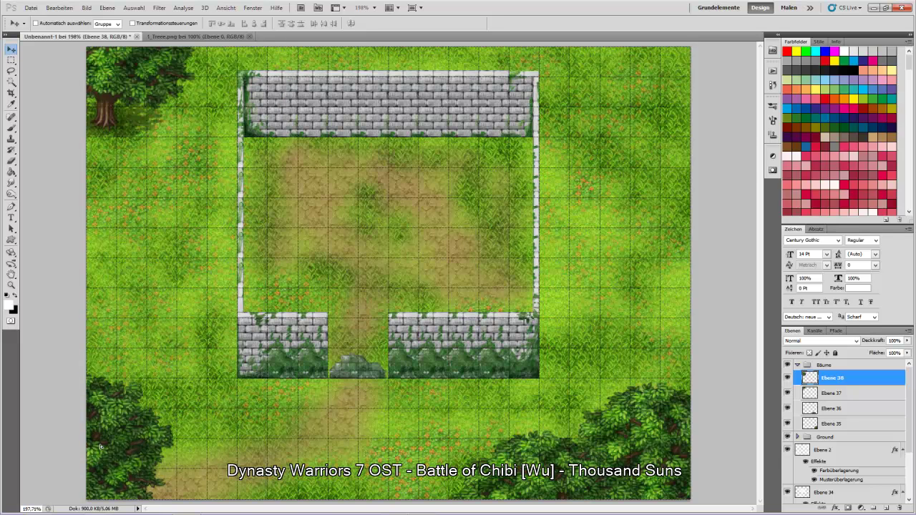
Paste green trees at the middle of the map's lower edge, in its upper-right corner and directly below that on the right edge
{"action": "key", "text": "ctrl+v"}
{"action": "left_click_drag", "start_coordinate": [435, 295], "coordinate": [439, 481]}
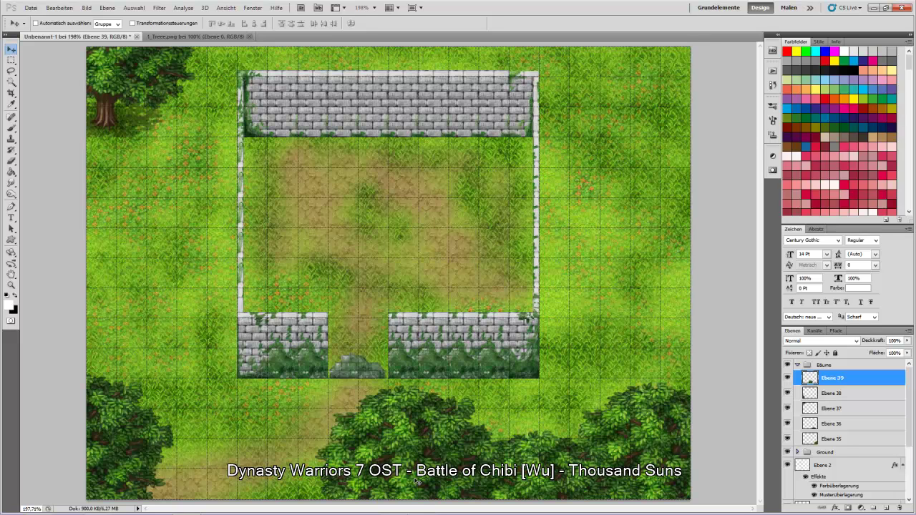
{"action": "key", "text": "ctrl+v"}
{"action": "left_click_drag", "start_coordinate": [373, 271], "coordinate": [654, 58]}
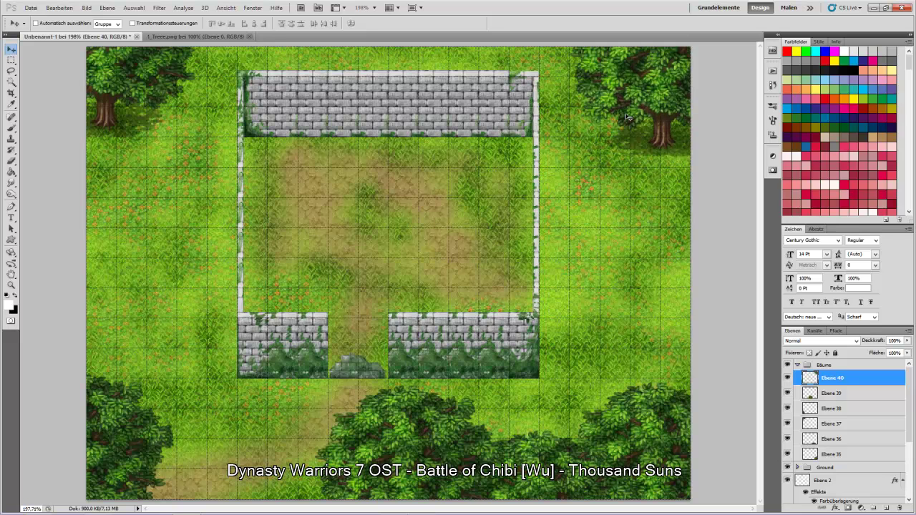
{"action": "key", "text": "ctrl+v"}
{"action": "left_click_drag", "start_coordinate": [380, 280], "coordinate": [692, 153]}
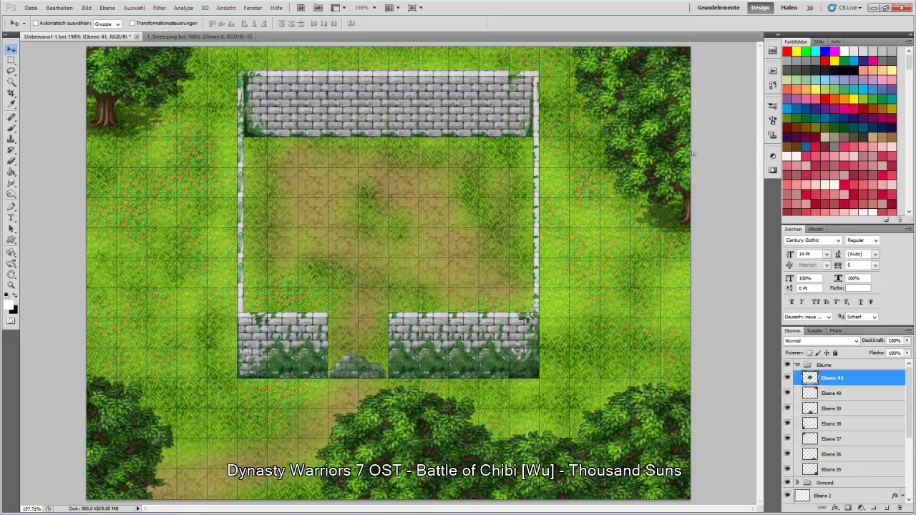
Paste a tree on the lower right edge, layer it beneath the other trees, and paste another below the wall's lower-right corner
{"action": "key", "text": "ctrl+v"}
{"action": "left_click_drag", "start_coordinate": [420, 254], "coordinate": [707, 402]}
{"action": "left_click_drag", "start_coordinate": [852, 377], "coordinate": [868, 492]}
{"action": "left_click_drag", "start_coordinate": [665, 384], "coordinate": [684, 387]}
{"action": "key", "text": "ctrl+v"}
{"action": "left_click_drag", "start_coordinate": [375, 246], "coordinate": [563, 391]}
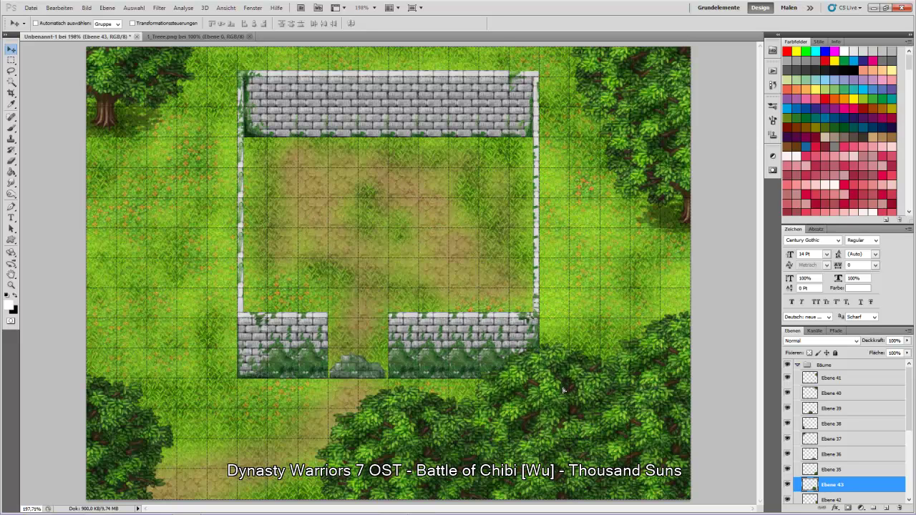
Paste a green tree at the middle of the map's right edge and move its layer to the bottom of the Bäume group
{"action": "key", "text": "ctrl+v"}
{"action": "left_click_drag", "start_coordinate": [378, 212], "coordinate": [707, 301]}
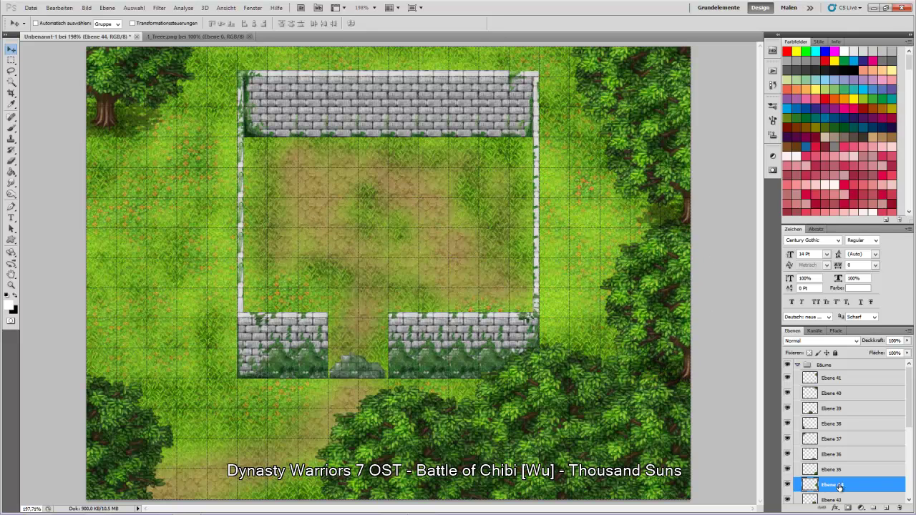
{"action": "left_click_drag", "start_coordinate": [833, 485], "coordinate": [835, 407]}
{"action": "right_click", "coordinate": [662, 195]}
{"action": "key", "text": "Escape"}
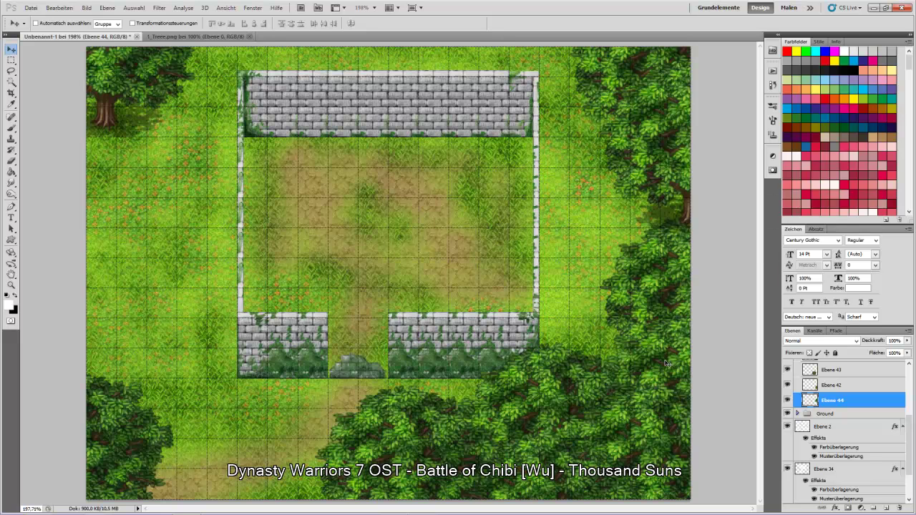
Paste two green trees, one on the lower edge beside the dirt path and one on the left edge above the lower-left tree
{"action": "key", "text": "ctrl+v"}
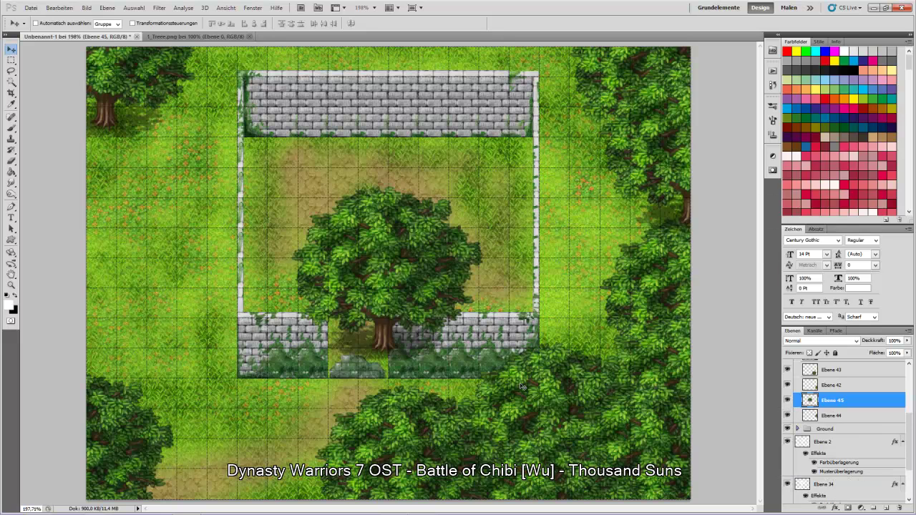
{"action": "left_click_drag", "start_coordinate": [371, 251], "coordinate": [296, 481]}
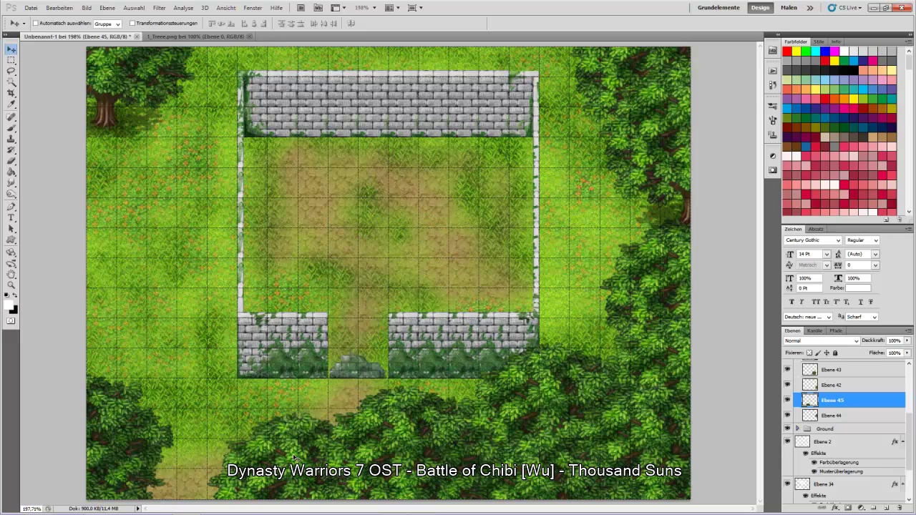
{"action": "key", "text": "ctrl+v"}
{"action": "left_click_drag", "start_coordinate": [322, 258], "coordinate": [87, 369]}
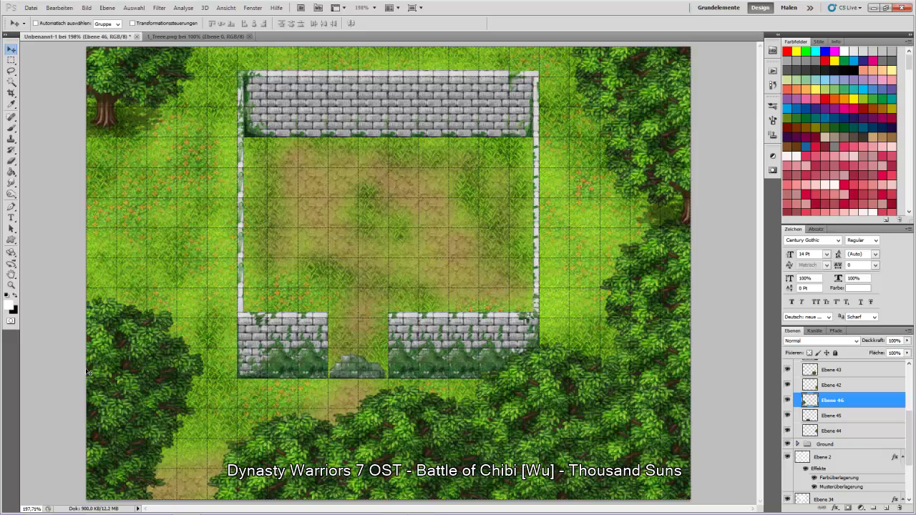
Paste a green tree at the middle of the left edge, move its layer to the bottom of the Bäume group and adjust its position
{"action": "key", "text": "ctrl+v"}
{"action": "left_click_drag", "start_coordinate": [317, 297], "coordinate": [107, 238]}
{"action": "left_click_drag", "start_coordinate": [169, 247], "coordinate": [169, 289]}
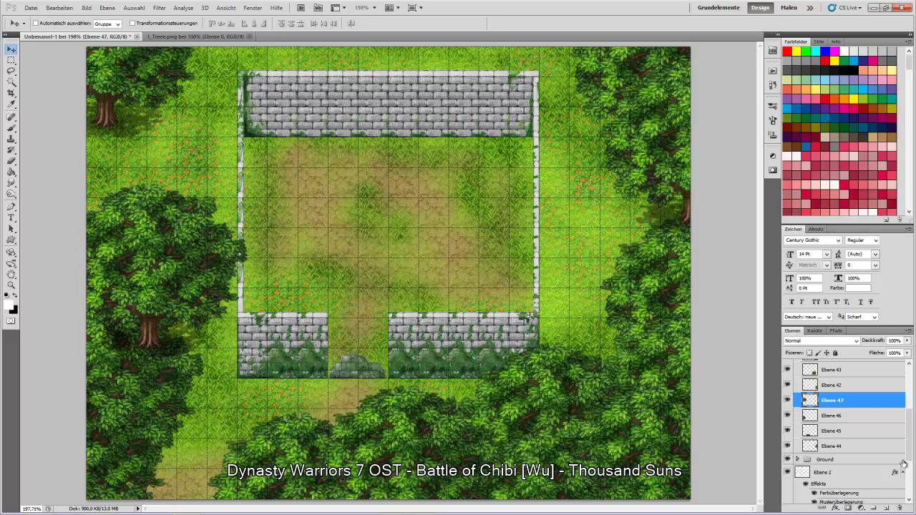
{"action": "left_click_drag", "start_coordinate": [851, 399], "coordinate": [848, 453]}
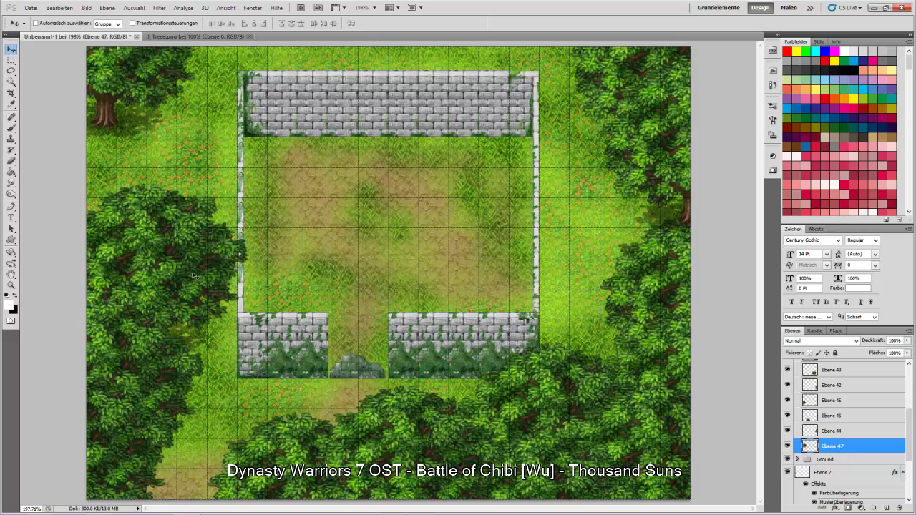
{"action": "left_click_drag", "start_coordinate": [173, 271], "coordinate": [170, 262]}
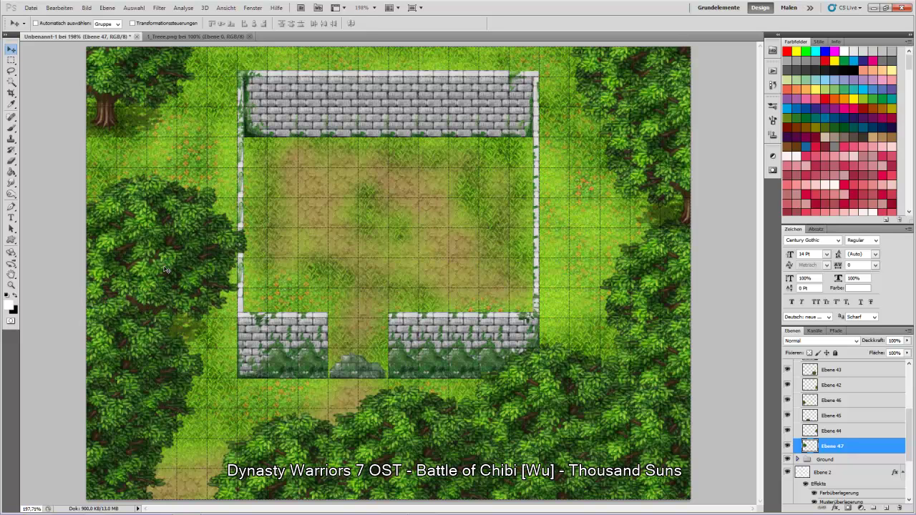
Paste a green tree over the wall's upper-right corner and move the upper-left tree's layer, Ebene 37, to the bottom of the Bäume group
{"action": "key", "text": "ctrl+v"}
{"action": "left_click_drag", "start_coordinate": [340, 238], "coordinate": [573, 62]}
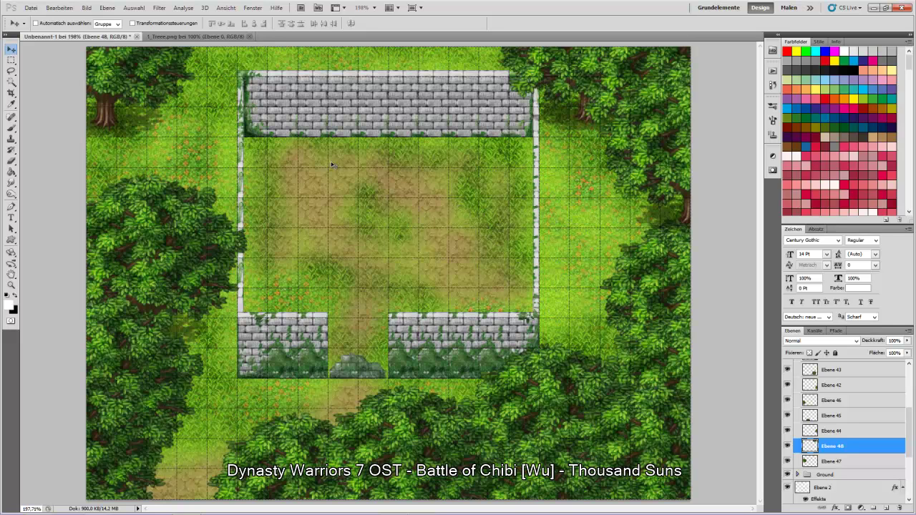
{"action": "right_click", "coordinate": [133, 80]}
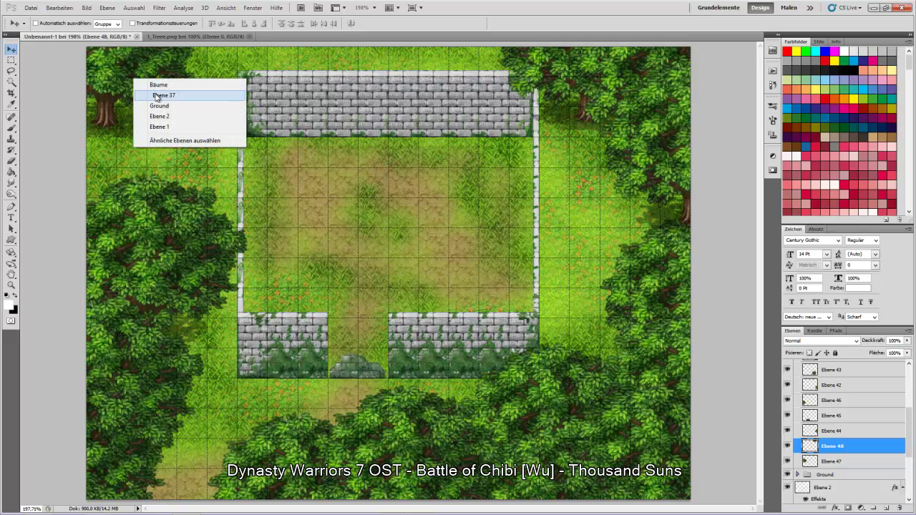
{"action": "left_click", "coordinate": [154, 94]}
{"action": "left_click_drag", "start_coordinate": [830, 367], "coordinate": [828, 445]}
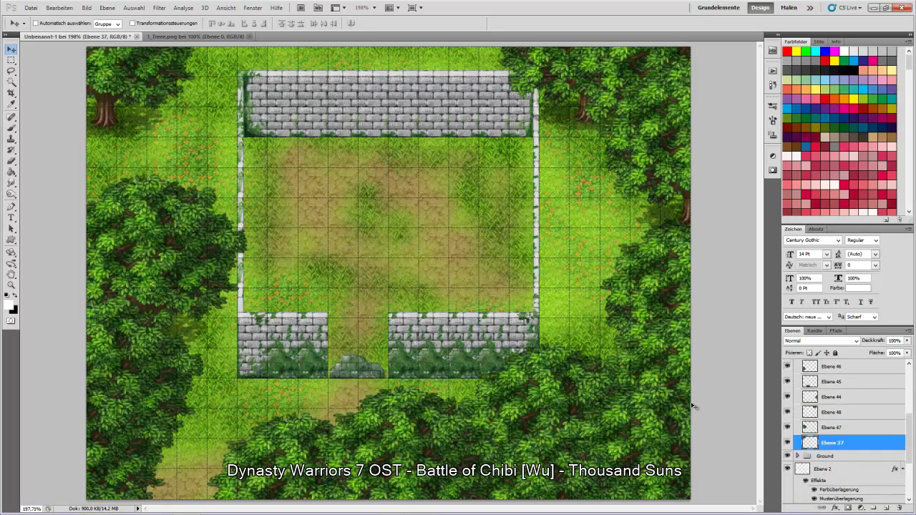
Paste a green tree into the gap on the upper left edge and close the 1_Treee.png document
{"action": "key", "text": "ctrl+v"}
{"action": "left_click_drag", "start_coordinate": [376, 282], "coordinate": [127, 151]}
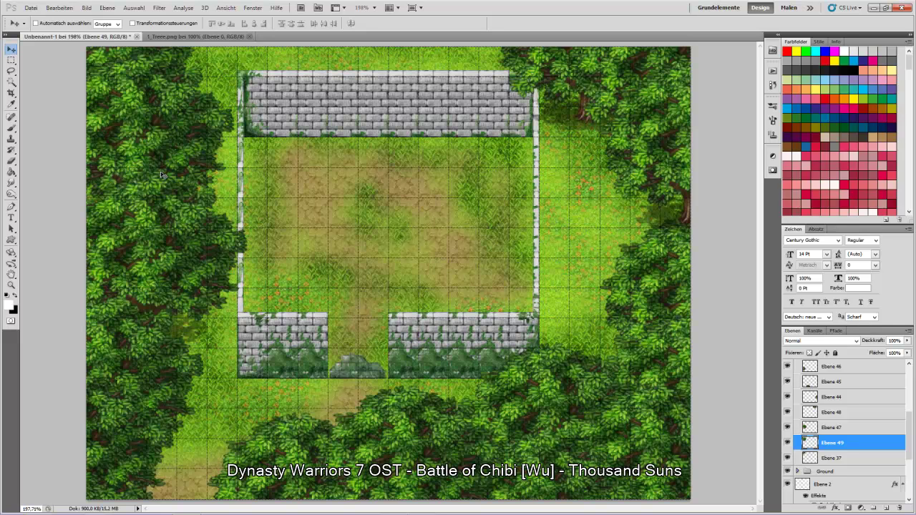
{"action": "left_click", "coordinate": [187, 37]}
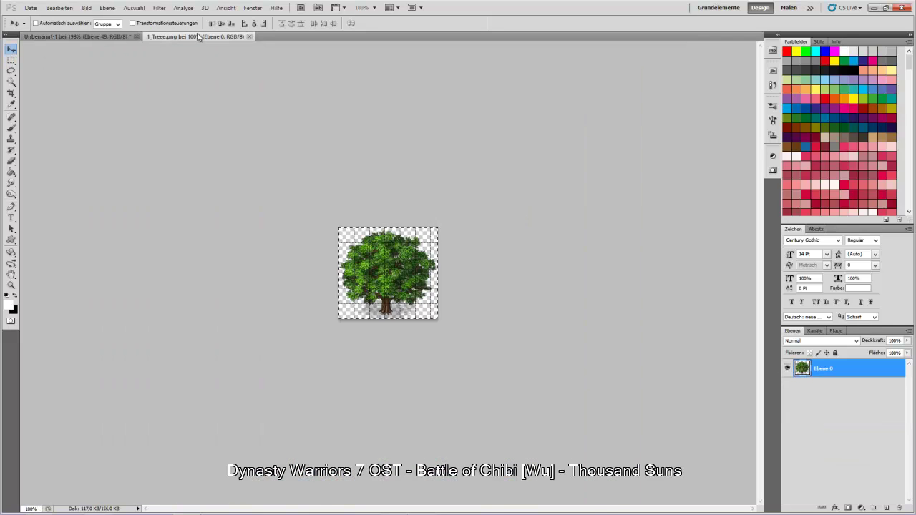
{"action": "left_click", "coordinate": [253, 36]}
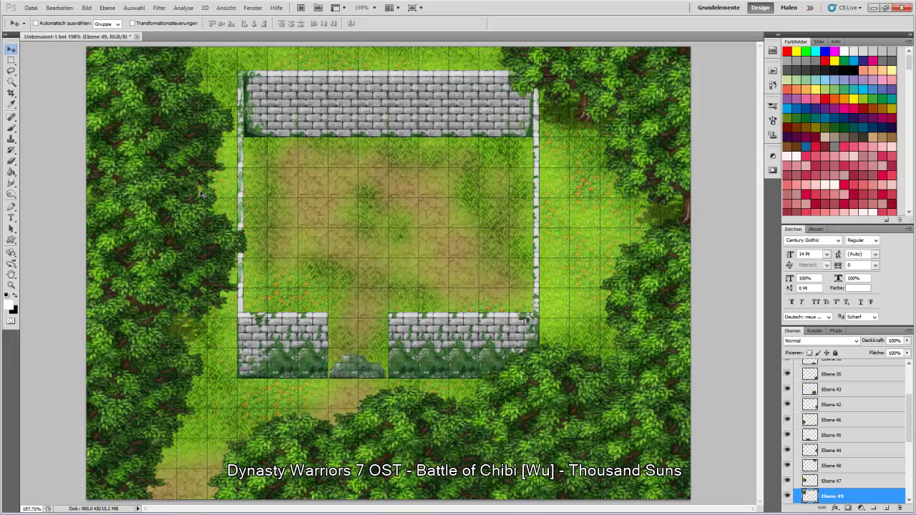
Open RPG_VX_Ace_Map_Sakura_1 from the Venere folder in Photoshop, copy the cherry tree and close its document
{"action": "mouse_move", "coordinate": [244, 514]}
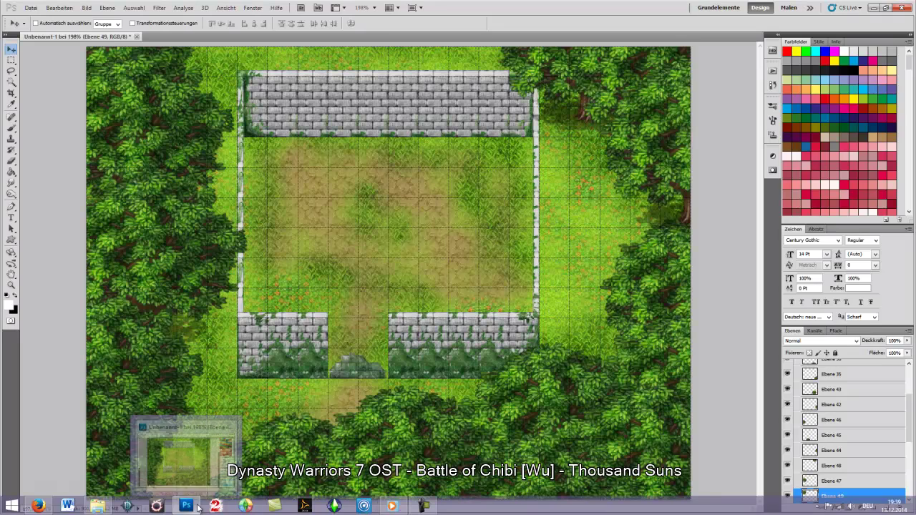
{"action": "left_click", "coordinate": [97, 506]}
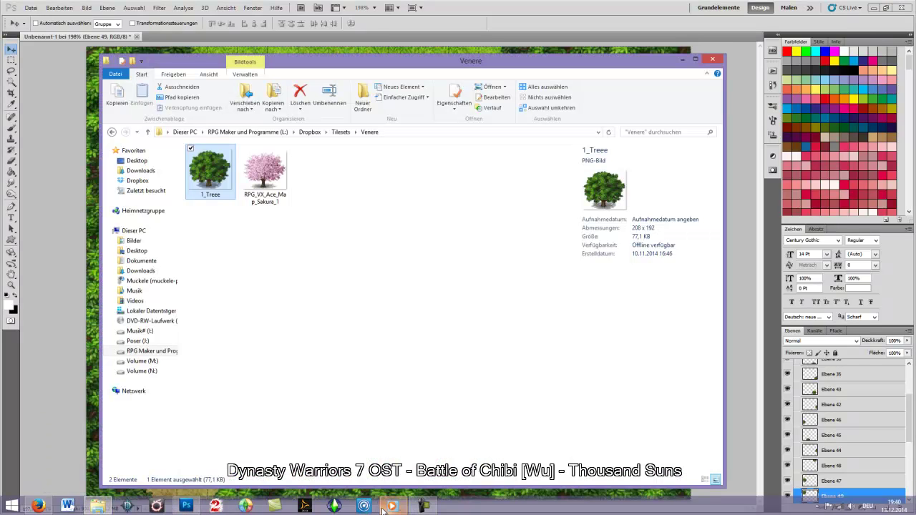
{"action": "mouse_move", "coordinate": [832, 63]}
{"action": "left_click", "coordinate": [822, 55]}
{"action": "left_click", "coordinate": [265, 172]}
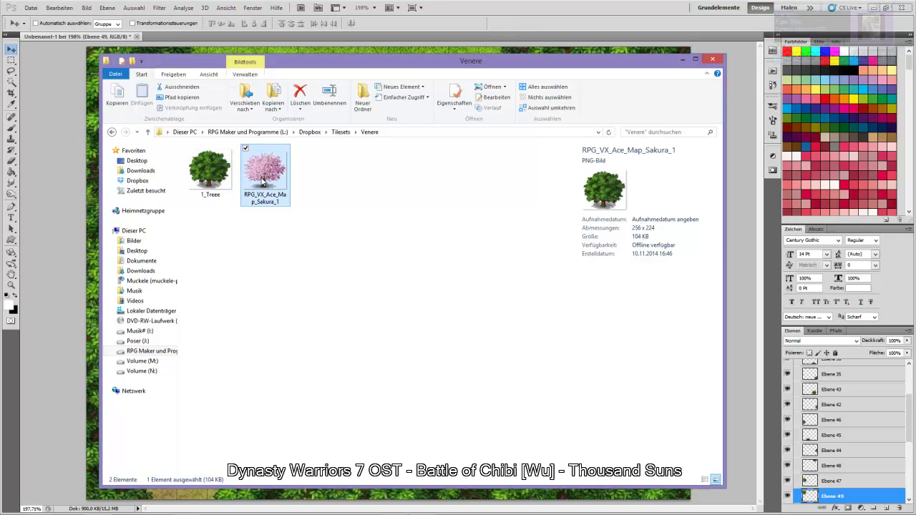
{"action": "right_click", "coordinate": [262, 179]}
{"action": "mouse_move", "coordinate": [203, 287]}
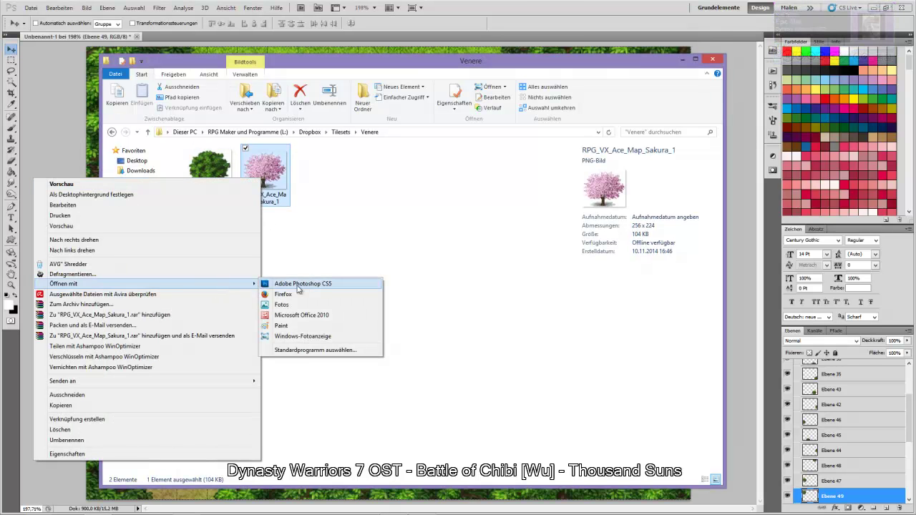
{"action": "left_click", "coordinate": [306, 285]}
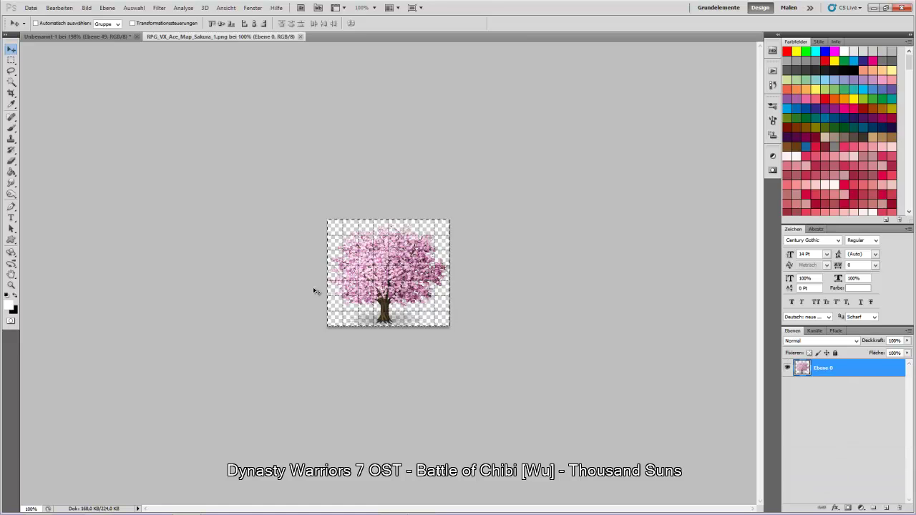
{"action": "left_click", "coordinate": [300, 36]}
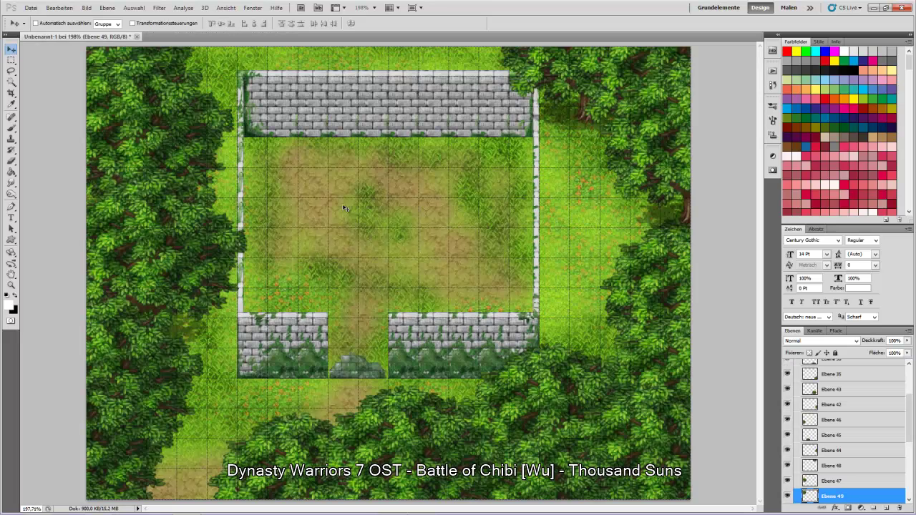
Paste the cherry tree in the middle of the walled courtyard and a second copy at the wall's lower-right corner
{"action": "key", "text": "ctrl+v"}
{"action": "left_click_drag", "start_coordinate": [368, 322], "coordinate": [372, 209]}
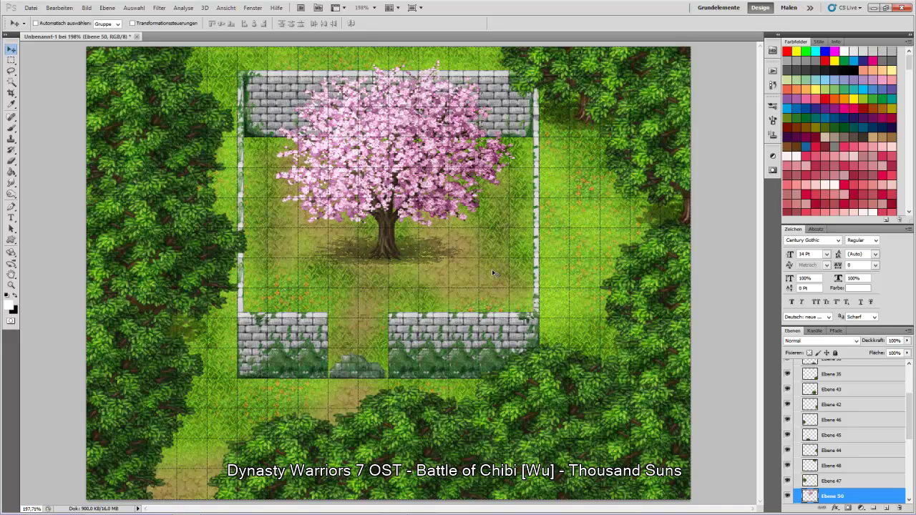
{"action": "scroll", "coordinate": [839, 479], "scroll_direction": "down", "scroll_amount": 1}
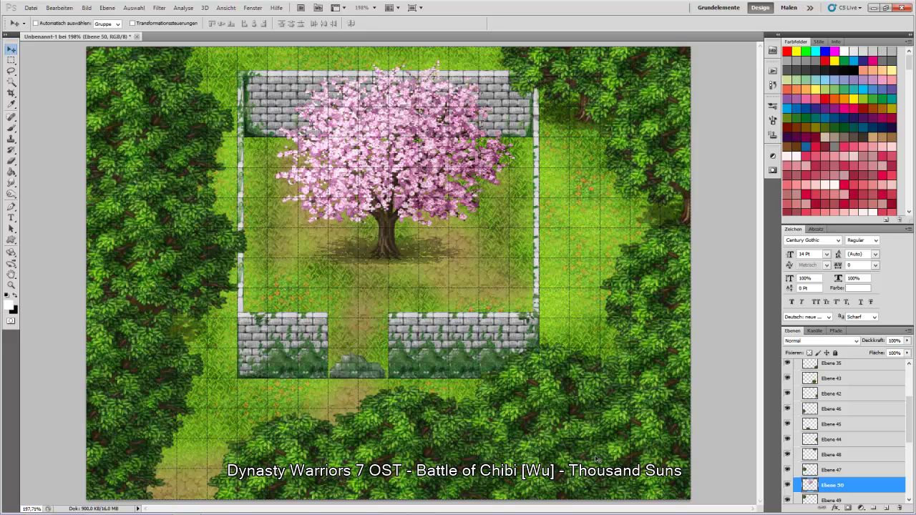
{"action": "key", "text": "ctrl+v"}
{"action": "left_click_drag", "start_coordinate": [445, 288], "coordinate": [613, 370]}
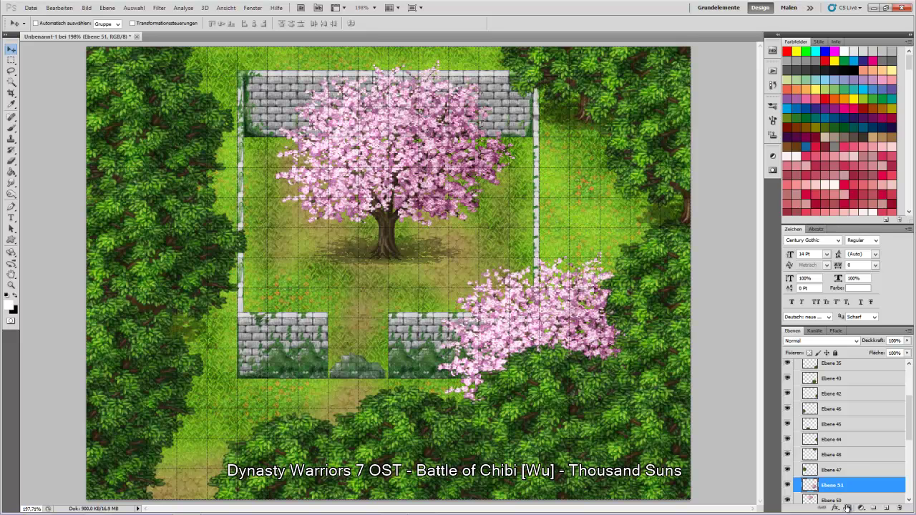
Paste a cherry tree at the map's lower-right corner with its layer directly below Ebene 38, and another at the map's left edge
{"action": "scroll", "coordinate": [857, 471], "scroll_direction": "down", "scroll_amount": 3}
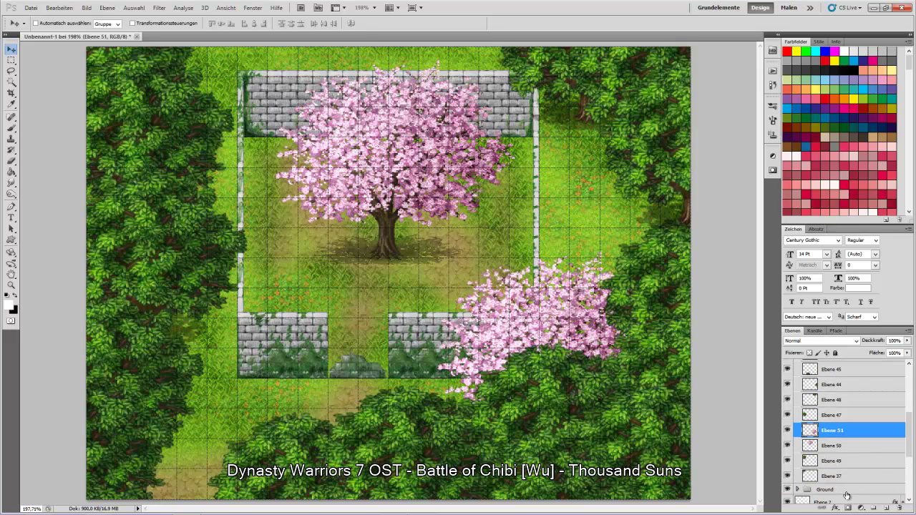
{"action": "left_click", "coordinate": [844, 492]}
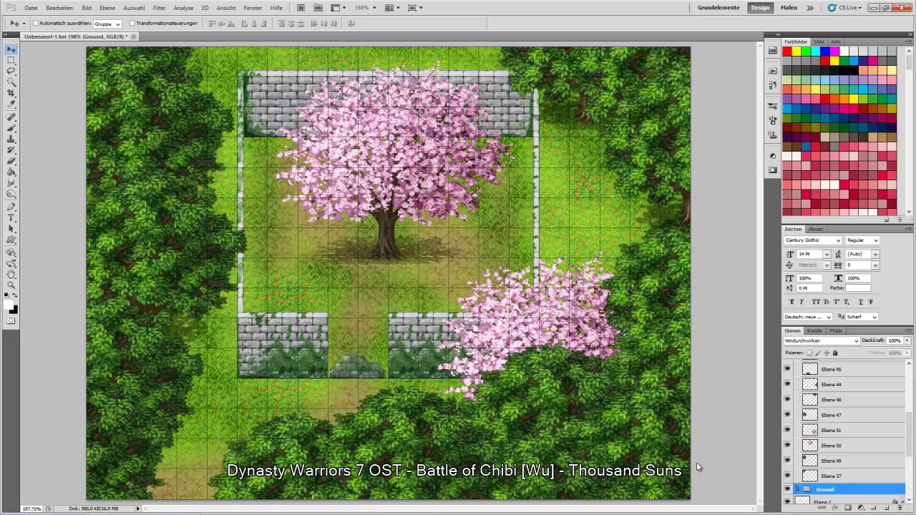
{"action": "left_click", "coordinate": [840, 477]}
{"action": "key", "text": "ctrl+v"}
{"action": "left_click_drag", "start_coordinate": [368, 270], "coordinate": [283, 403]}
{"action": "left_click_drag", "start_coordinate": [858, 484], "coordinate": [852, 378]}
{"action": "left_click_drag", "start_coordinate": [351, 374], "coordinate": [570, 455]}
{"action": "left_click_drag", "start_coordinate": [866, 391], "coordinate": [855, 407]}
{"action": "left_click_drag", "start_coordinate": [578, 415], "coordinate": [551, 410]}
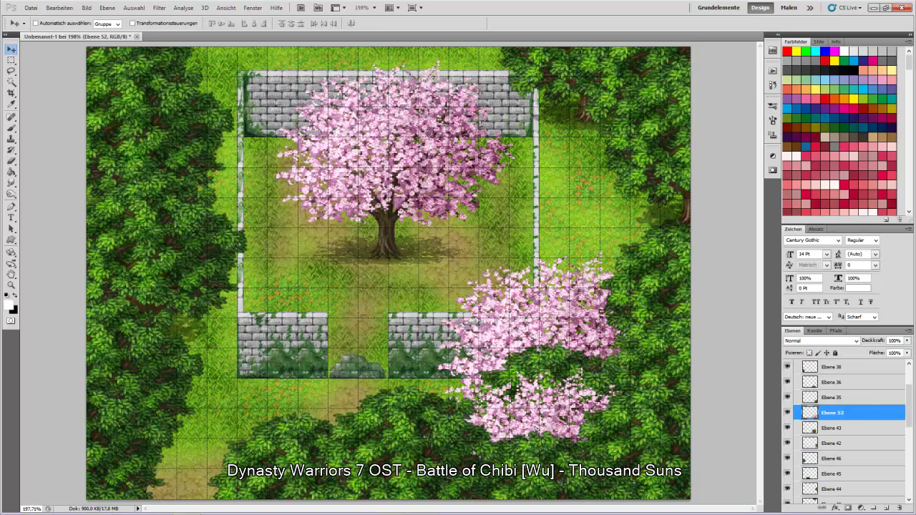
{"action": "left_click_drag", "start_coordinate": [837, 413], "coordinate": [837, 381]}
{"action": "left_click_drag", "start_coordinate": [566, 414], "coordinate": [636, 480]}
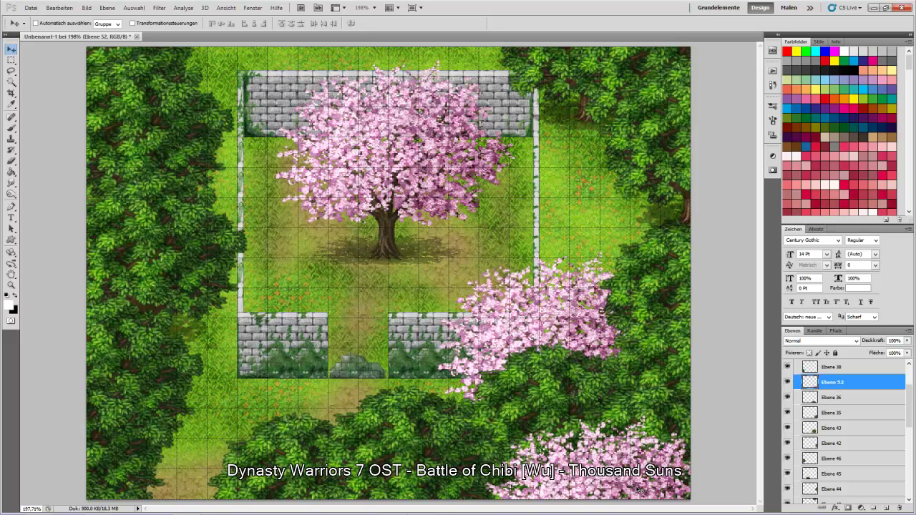
{"action": "key", "text": "ctrl+v"}
{"action": "left_click_drag", "start_coordinate": [451, 297], "coordinate": [98, 373]}
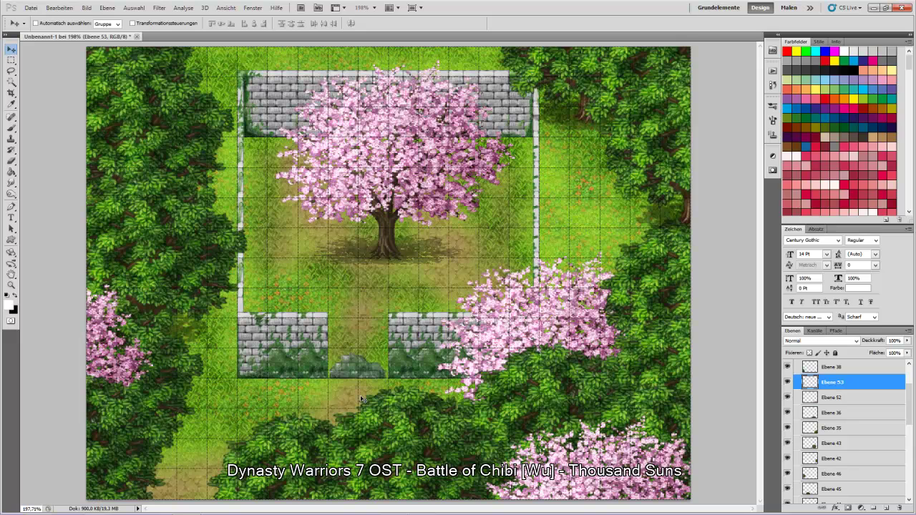
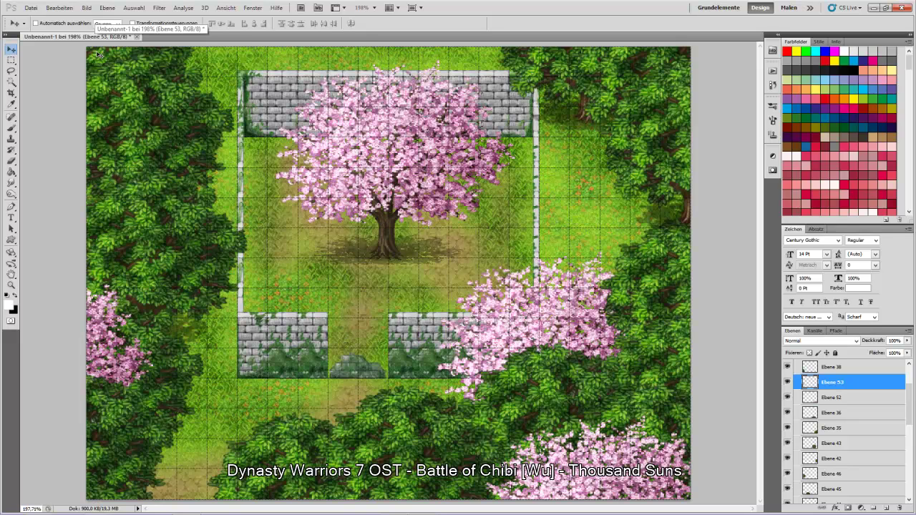
Collapse the Bäume layer group and hide it
{"action": "scroll", "coordinate": [875, 400], "scroll_direction": "up", "scroll_amount": 4}
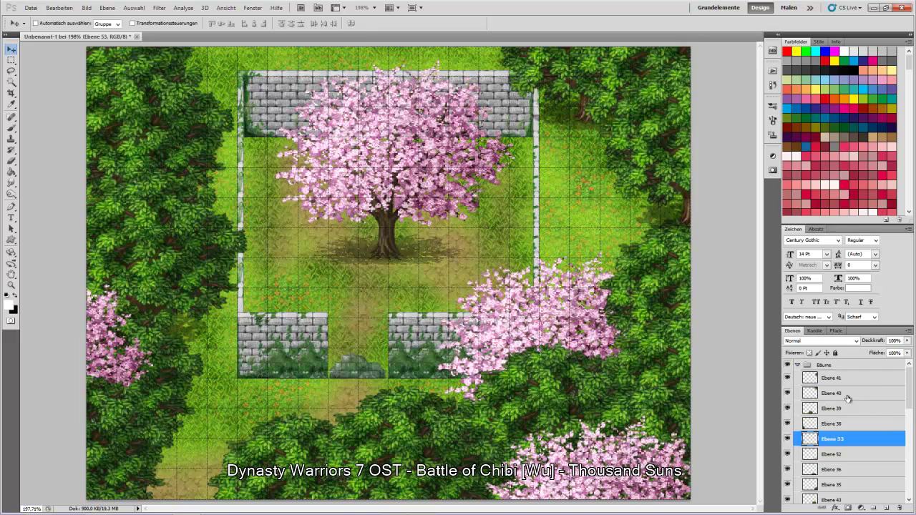
{"action": "left_click", "coordinate": [796, 366]}
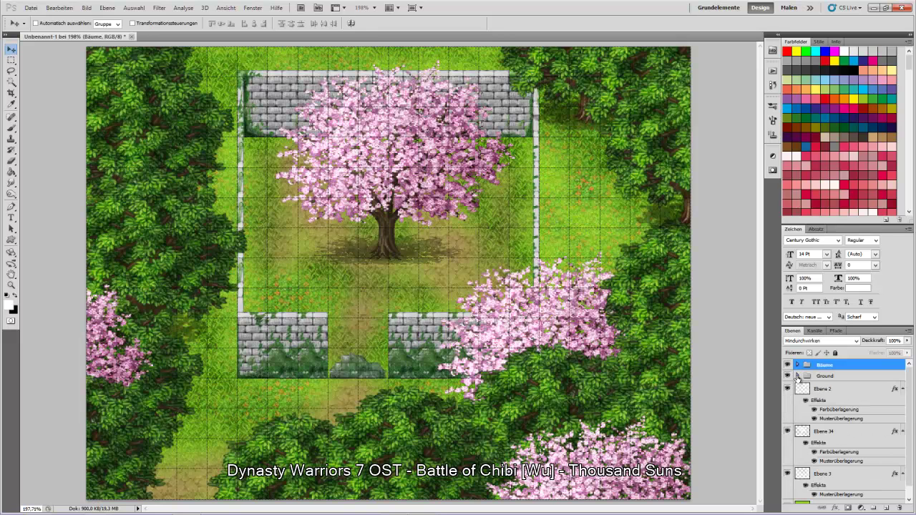
{"action": "left_click", "coordinate": [798, 376]}
{"action": "left_click", "coordinate": [798, 376]}
{"action": "left_click", "coordinate": [787, 366]}
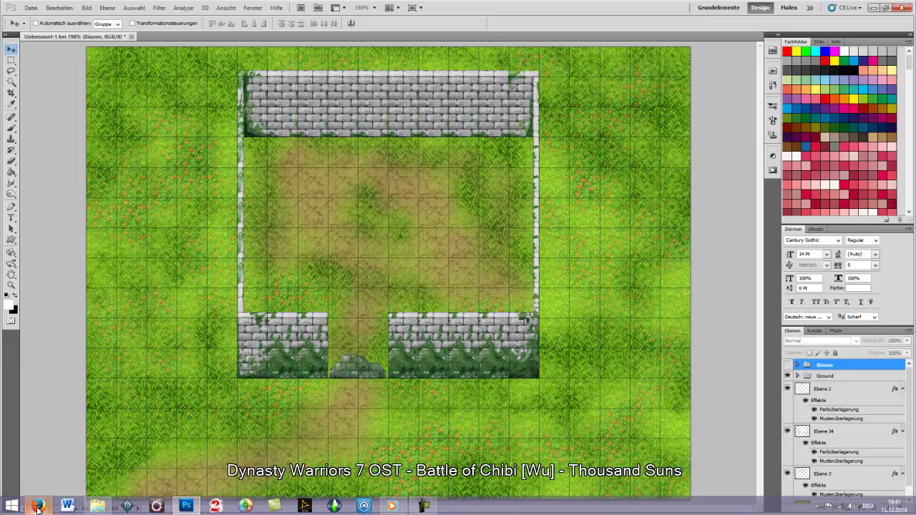
Go to the Celianna folder under Tilesets in the file explorer and view the celiannatilec tileset image
{"action": "left_click", "coordinate": [98, 506]}
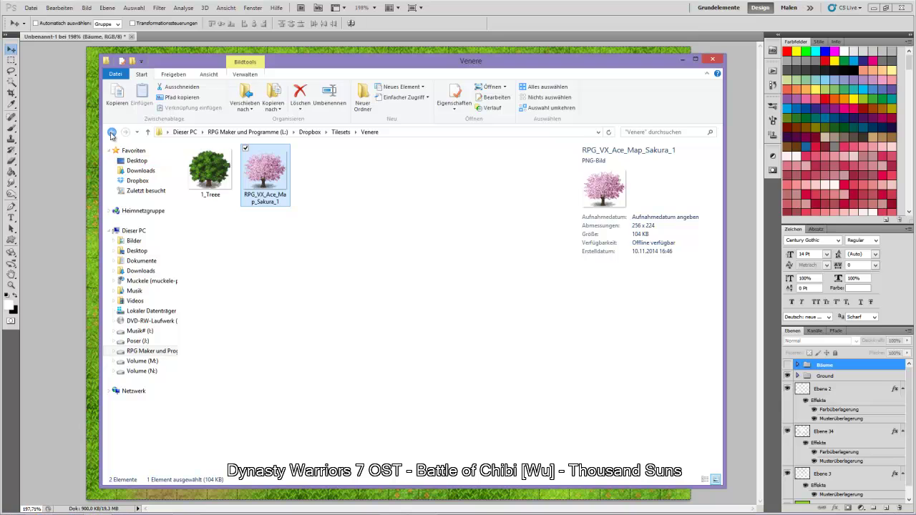
{"action": "left_click", "coordinate": [111, 132]}
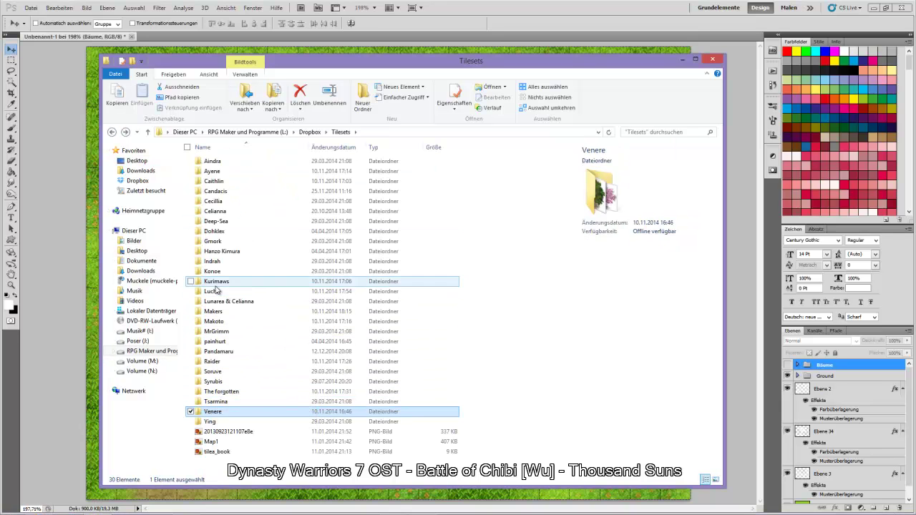
{"action": "double_click", "coordinate": [214, 212]}
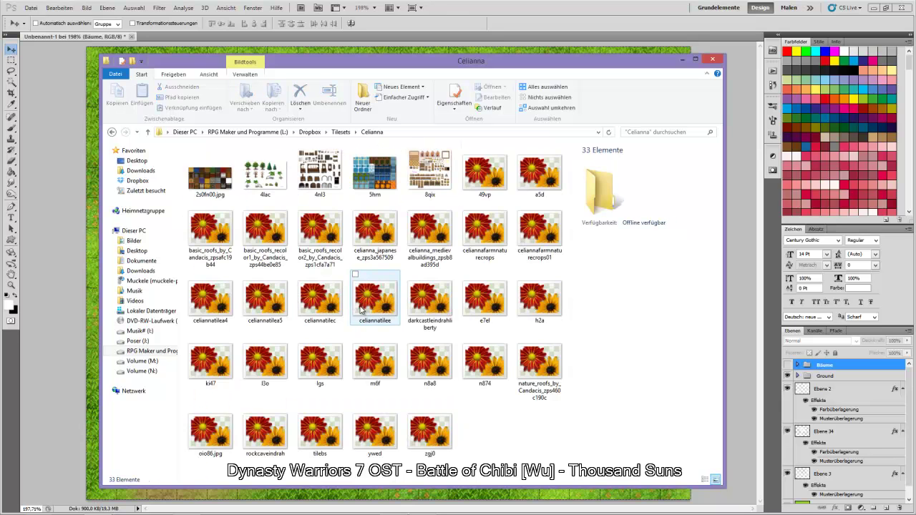
{"action": "left_click", "coordinate": [312, 309]}
{"action": "double_click", "coordinate": [311, 309]}
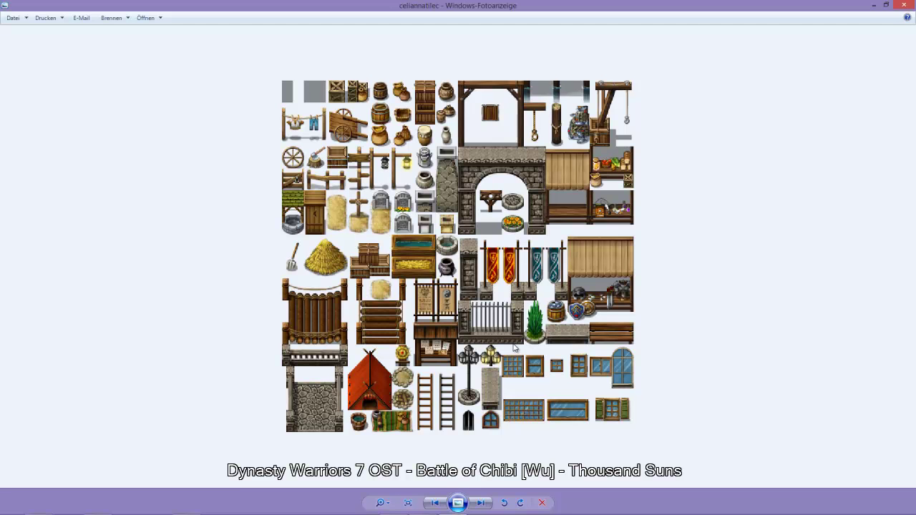
{"action": "left_click", "coordinate": [904, 4]}
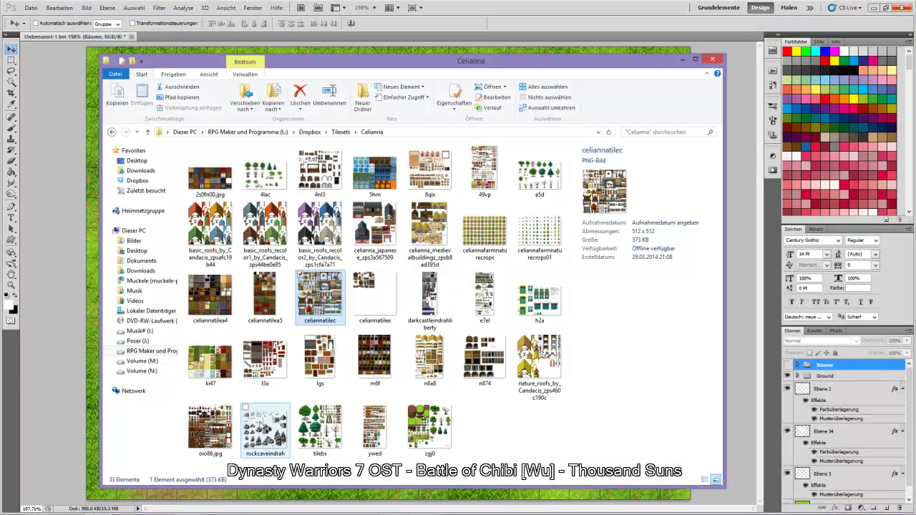
Open rockcaveindrah from the Celianna folder in Photoshop and copy the tall rock spires at the sheet's lower right
{"action": "left_click", "coordinate": [265, 430]}
{"action": "right_click", "coordinate": [265, 432]}
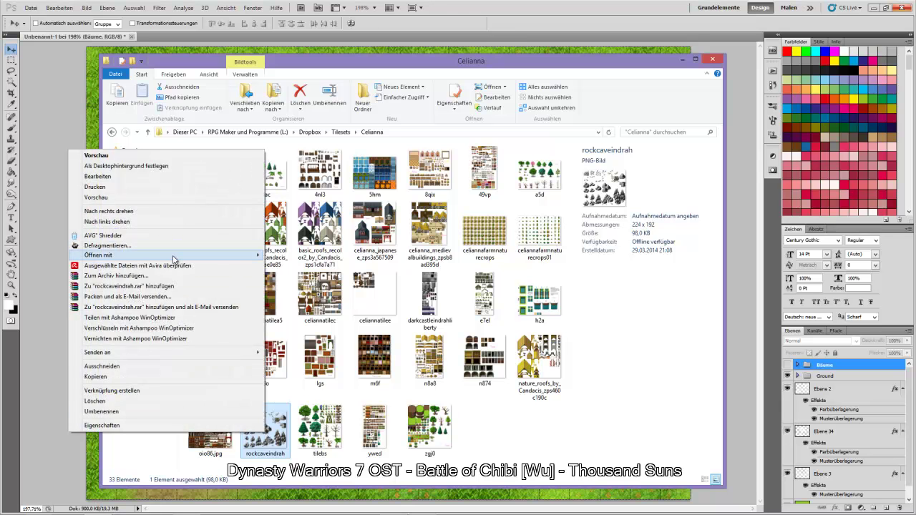
{"action": "mouse_move", "coordinate": [173, 256]}
{"action": "left_click", "coordinate": [293, 256]}
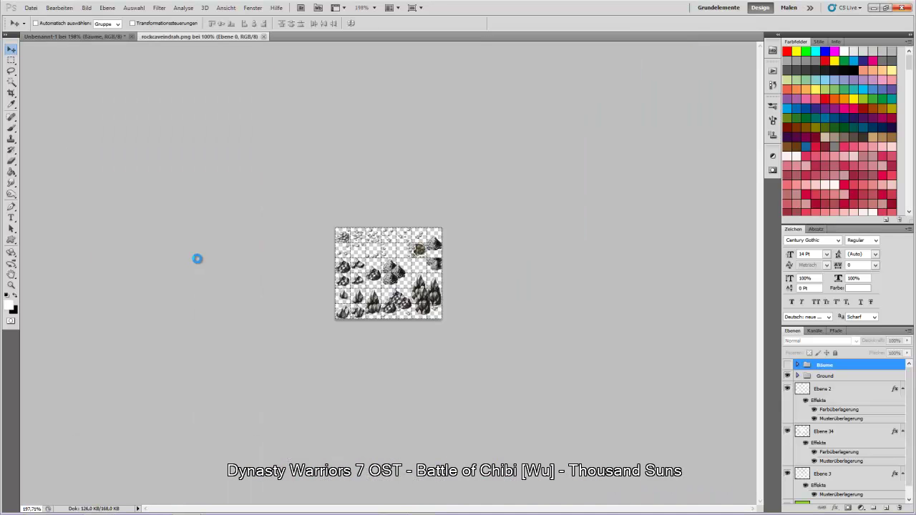
{"action": "left_click", "coordinate": [11, 285]}
{"action": "left_click_drag", "start_coordinate": [438, 286], "coordinate": [473, 287]}
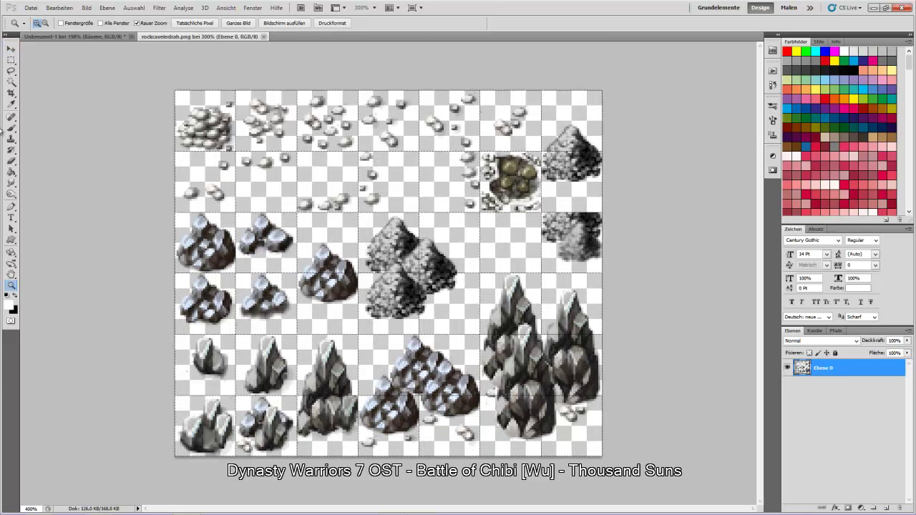
{"action": "left_click", "coordinate": [13, 62]}
{"action": "left_click_drag", "start_coordinate": [627, 390], "coordinate": [630, 455]}
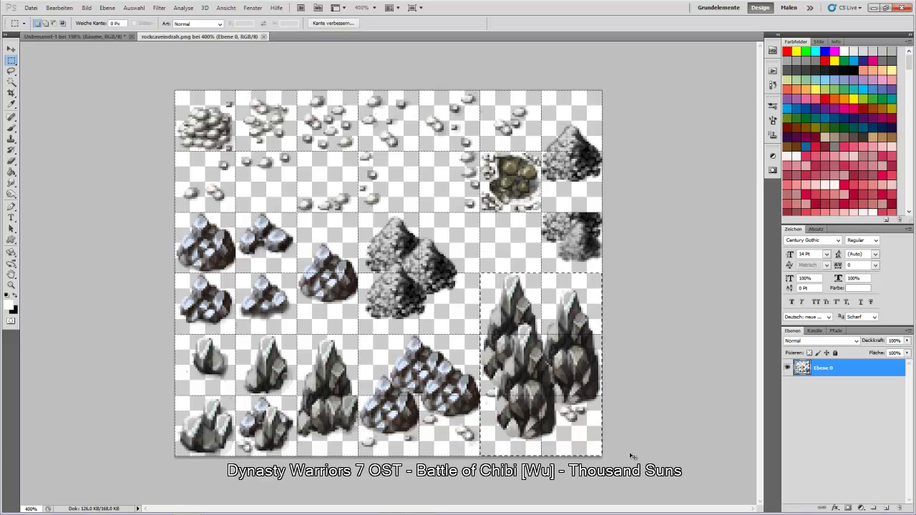
Paste the rock spires into the map document and place them on the grass near the map's lower-left corner
{"action": "left_click", "coordinate": [86, 39]}
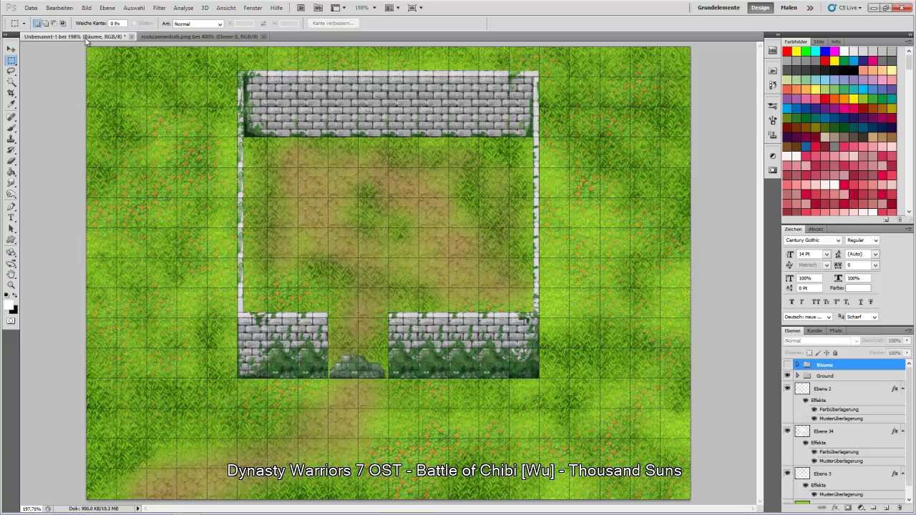
{"action": "key", "text": "ctrl+v"}
{"action": "left_click", "coordinate": [11, 49]}
{"action": "left_click_drag", "start_coordinate": [372, 277], "coordinate": [152, 436]}
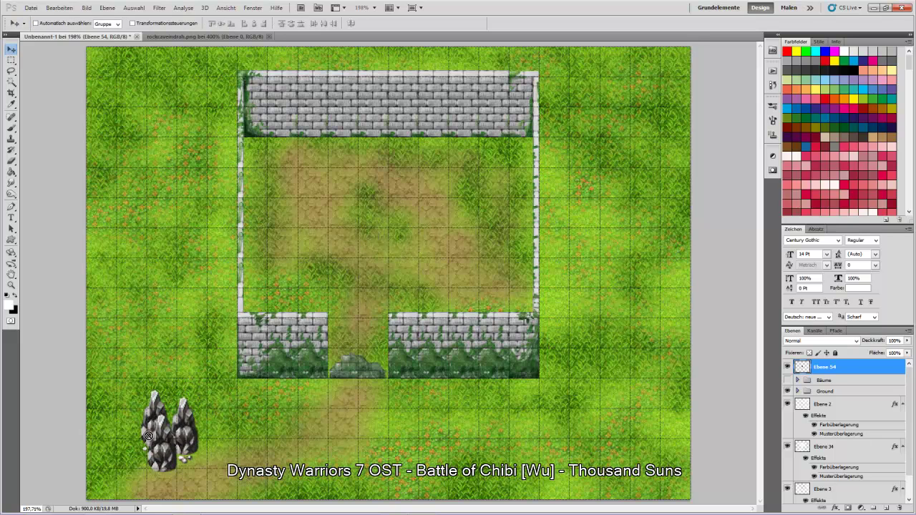
{"action": "key", "text": "ctrl+v"}
{"action": "left_click_drag", "start_coordinate": [388, 274], "coordinate": [401, 385]}
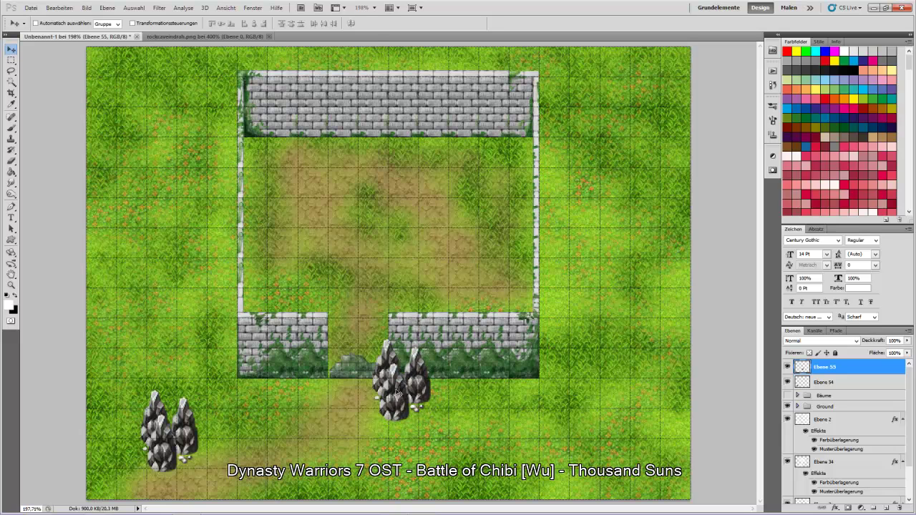
{"action": "key", "text": "Delete"}
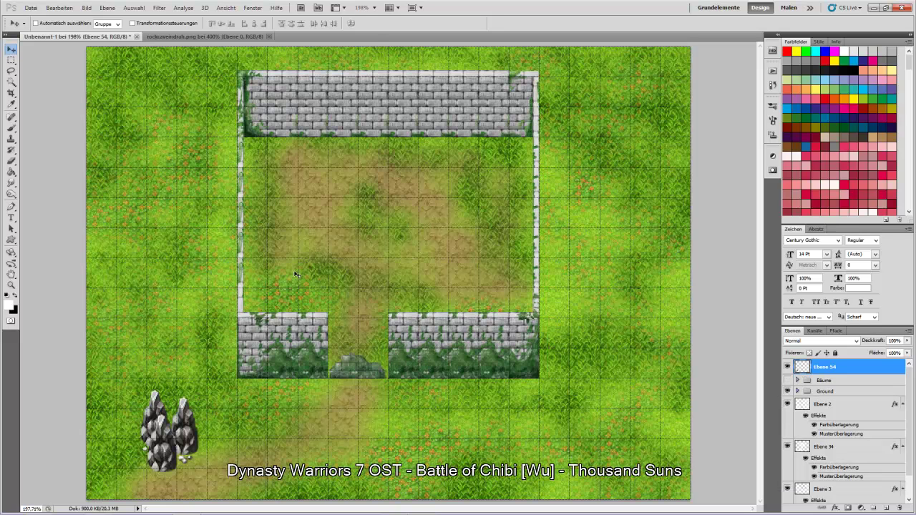
Copy the small pointed rock from the lower-left tile of rockcaveindrah.png and close that document
{"action": "left_click", "coordinate": [162, 37]}
{"action": "key", "text": "m"}
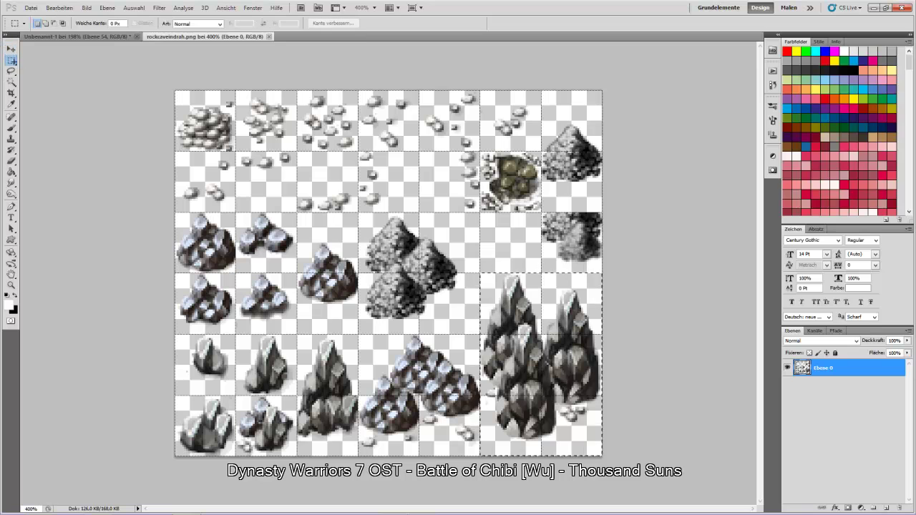
{"action": "left_click", "coordinate": [194, 272]}
{"action": "left_click_drag", "start_coordinate": [208, 461], "coordinate": [235, 459]}
{"action": "key", "text": "ctrl+c"}
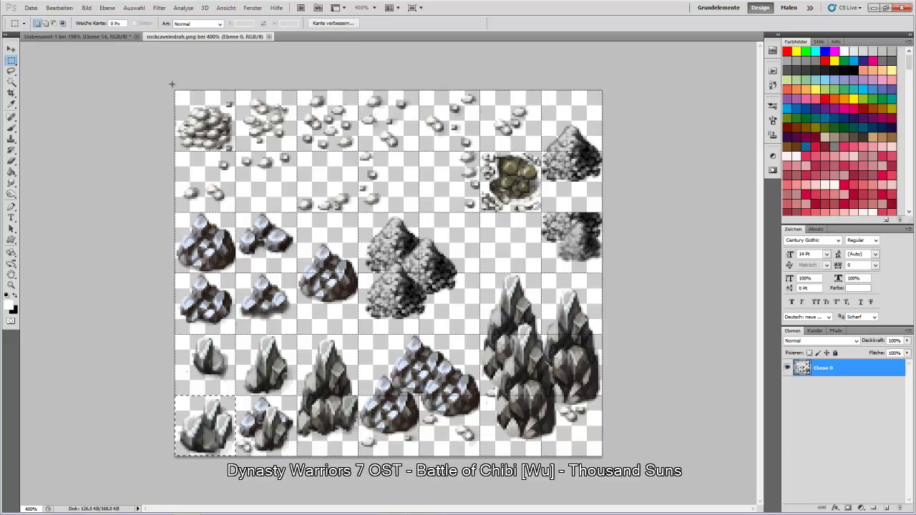
{"action": "left_click", "coordinate": [269, 36]}
Paste the small rock into the map and place it in the lower-right part of the walled courtyard
{"action": "key", "text": "ctrl+v"}
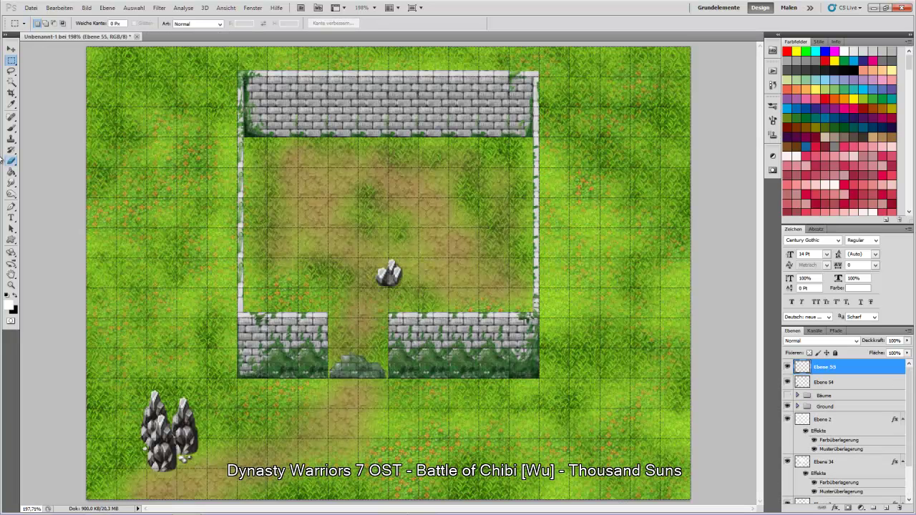
{"action": "left_click", "coordinate": [13, 49]}
{"action": "left_click_drag", "start_coordinate": [391, 285], "coordinate": [475, 297]}
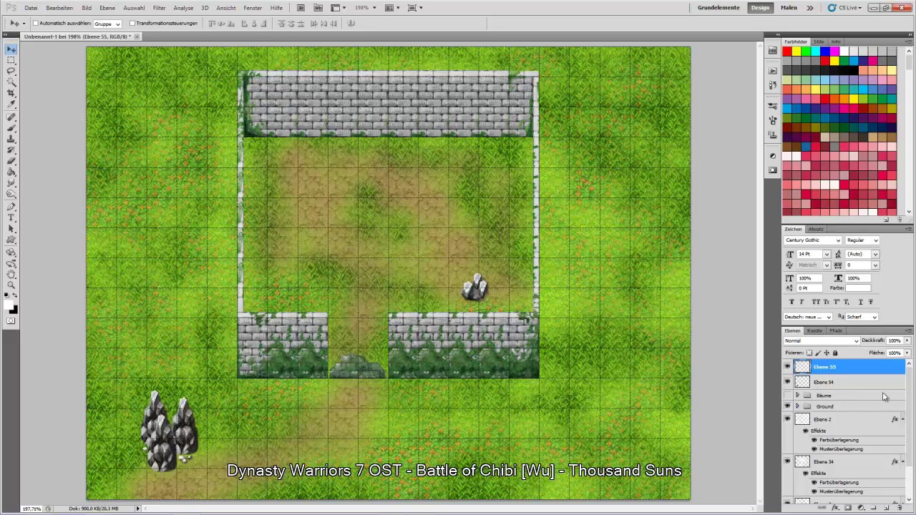
Move both rock layers into the Ground group and paste another small rock above Ebene 2, behind the wall's lower-left corner
{"action": "left_click", "coordinate": [831, 384], "text": "shift"}
{"action": "left_click_drag", "start_coordinate": [830, 384], "coordinate": [830, 430]}
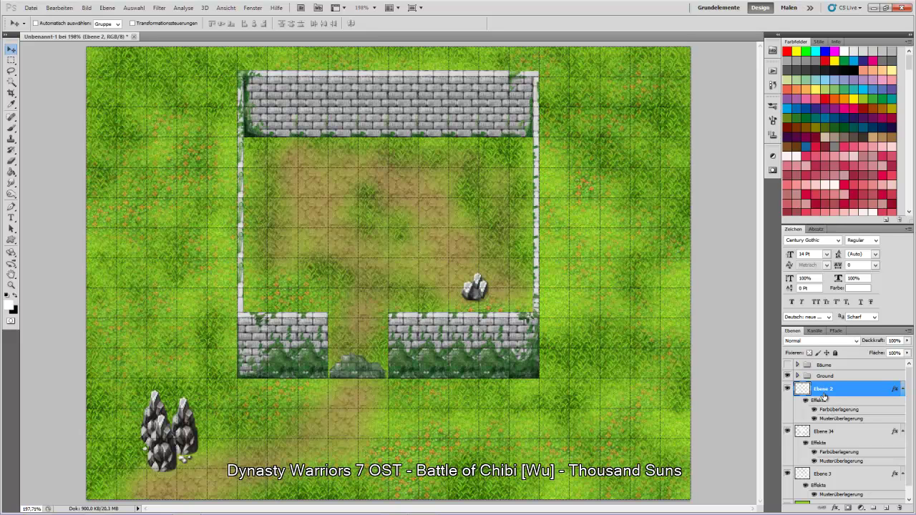
{"action": "key", "text": "ctrl+shift+alt+n"}
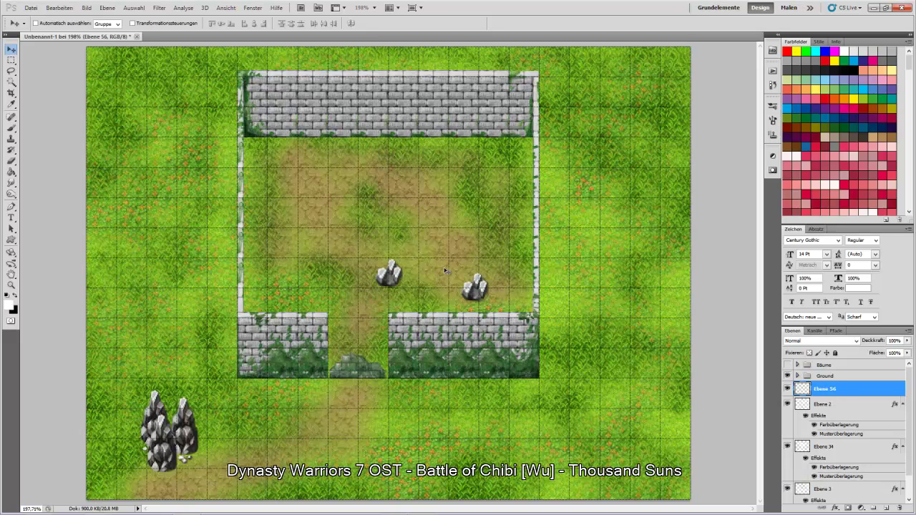
{"action": "left_click_drag", "start_coordinate": [263, 310], "coordinate": [246, 315]}
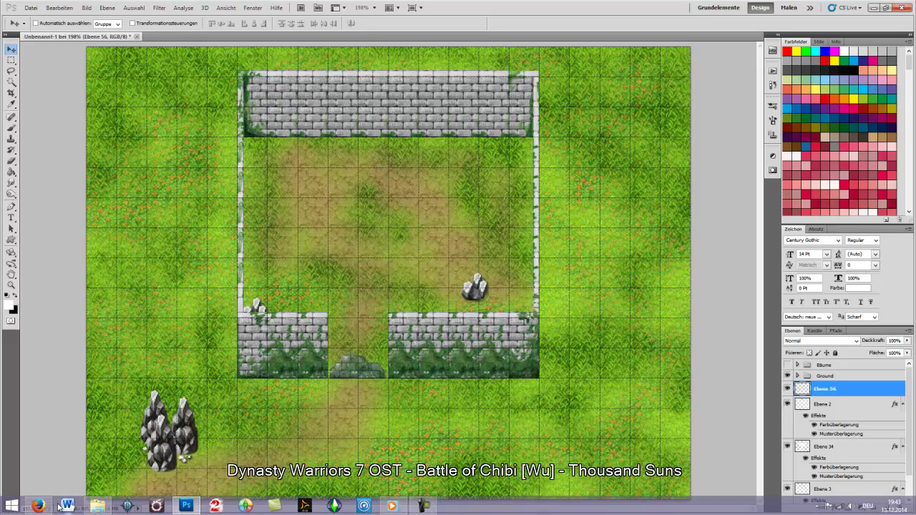
Look through the celiannatilec tileset image again in the file explorer and open the Pandamaru folder under Tilesets
{"action": "left_click", "coordinate": [37, 506]}
{"action": "mouse_move", "coordinate": [187, 509]}
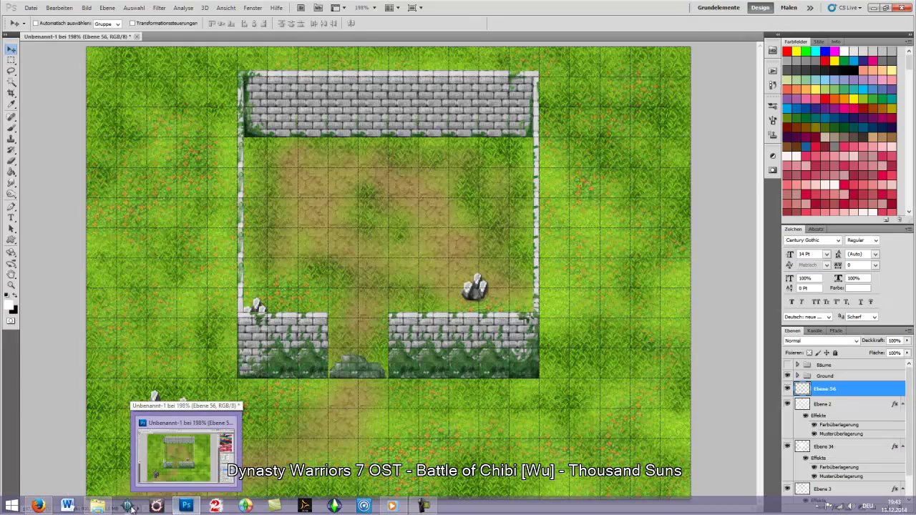
{"action": "left_click", "coordinate": [96, 509]}
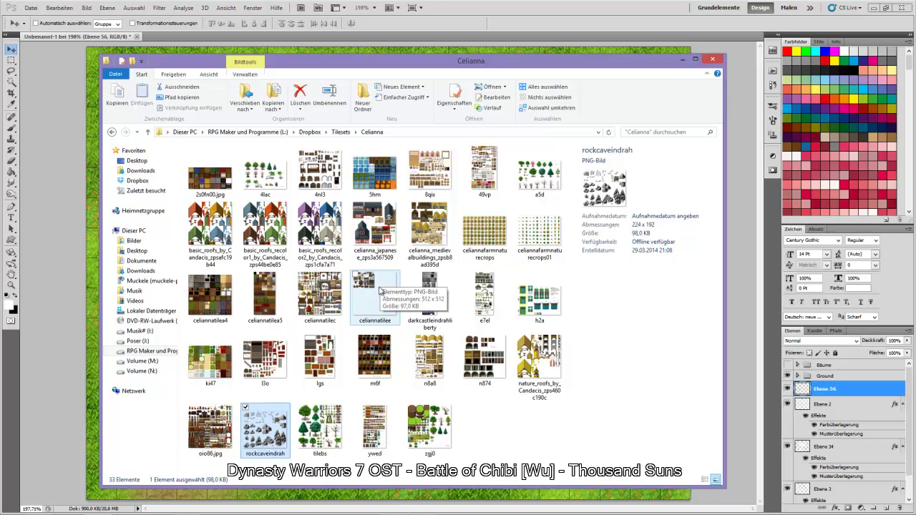
{"action": "double_click", "coordinate": [320, 301]}
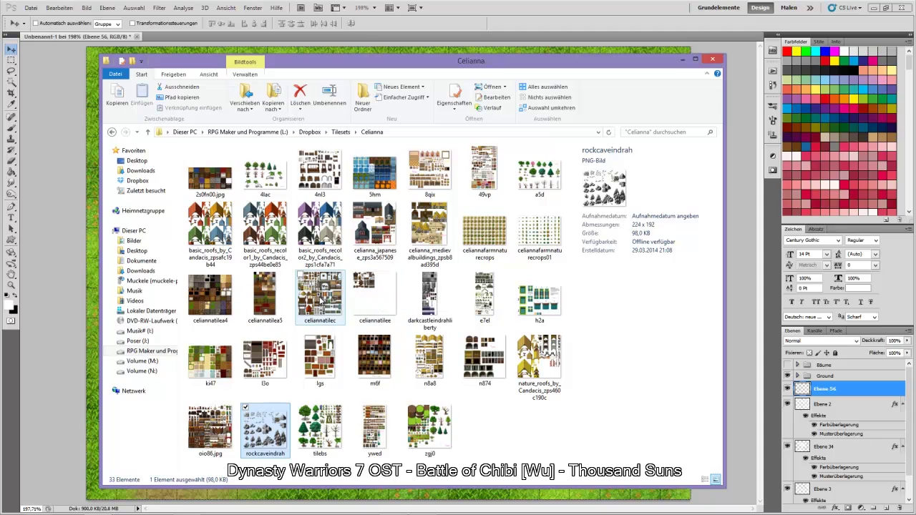
{"action": "scroll", "coordinate": [350, 304], "scroll_direction": "up", "scroll_amount": 2}
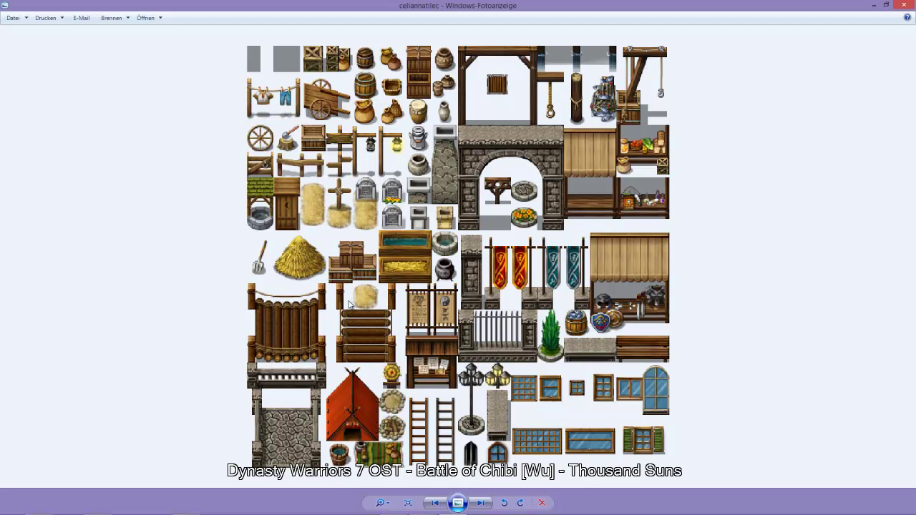
{"action": "left_click", "coordinate": [899, 5]}
{"action": "left_click", "coordinate": [111, 131]}
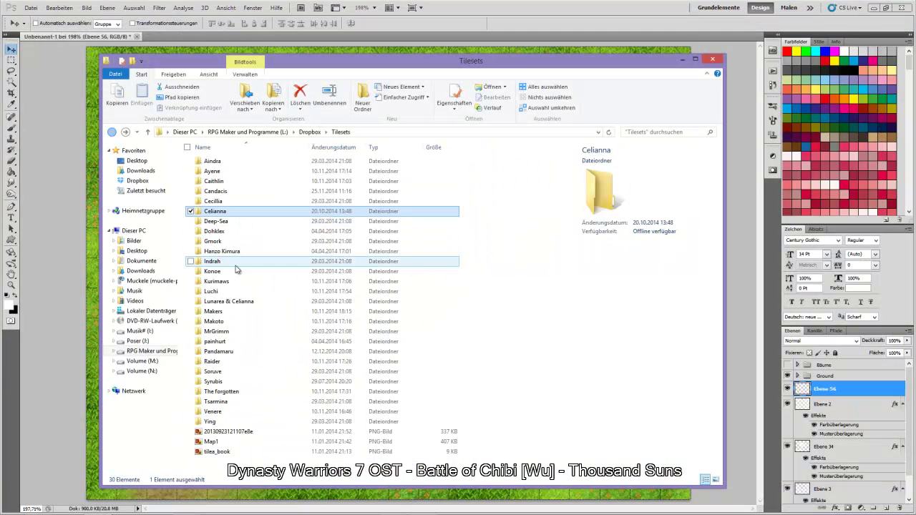
{"action": "double_click", "coordinate": [258, 355]}
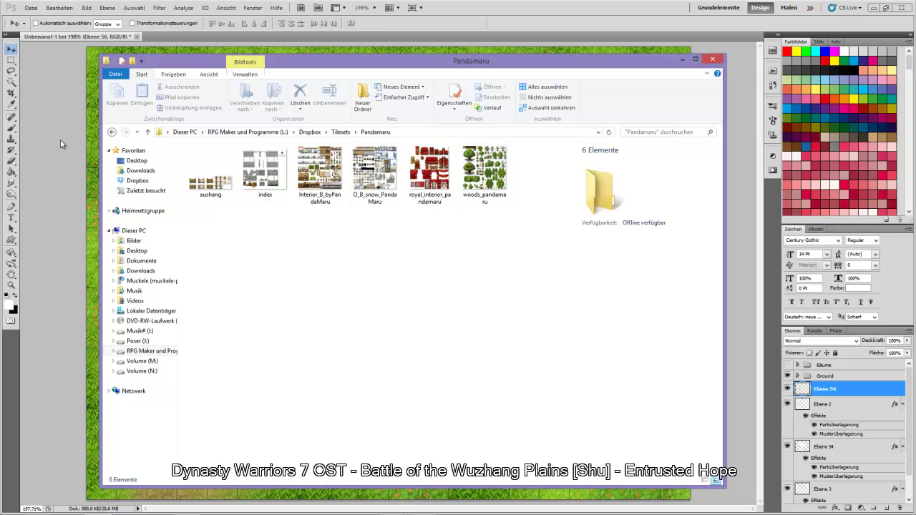
Look through the woods_pandamaru tileset image and the Cecillia and Candacis folders under Tilesets for more map details
{"action": "double_click", "coordinate": [472, 184]}
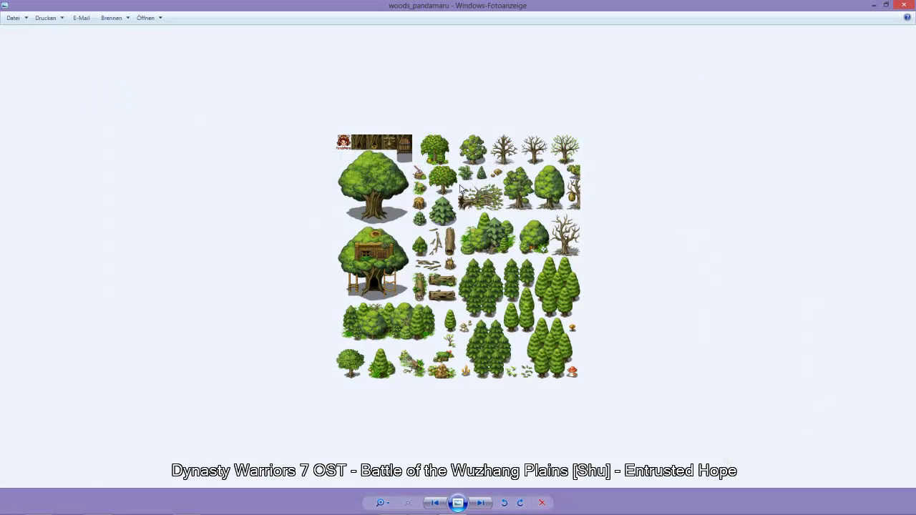
{"action": "scroll", "coordinate": [434, 242], "scroll_direction": "up", "scroll_amount": 2}
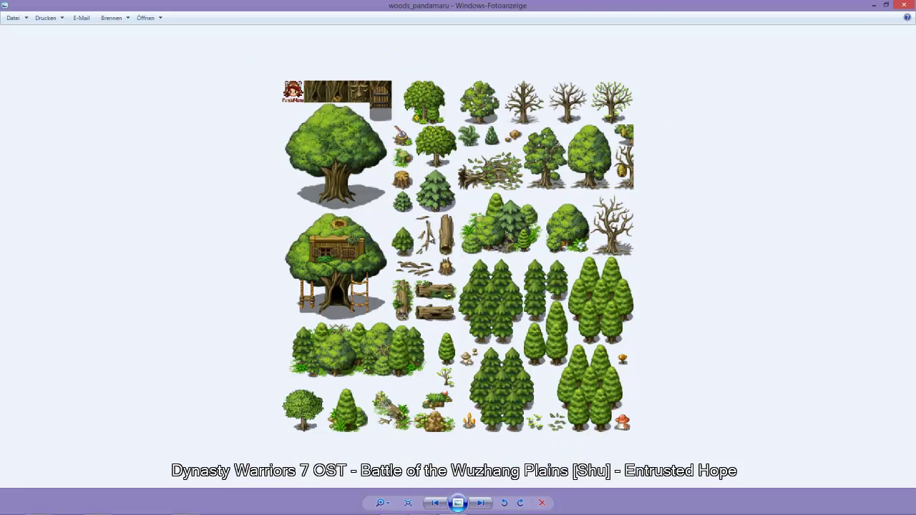
{"action": "left_click", "coordinate": [908, 6]}
{"action": "left_click", "coordinate": [111, 131]}
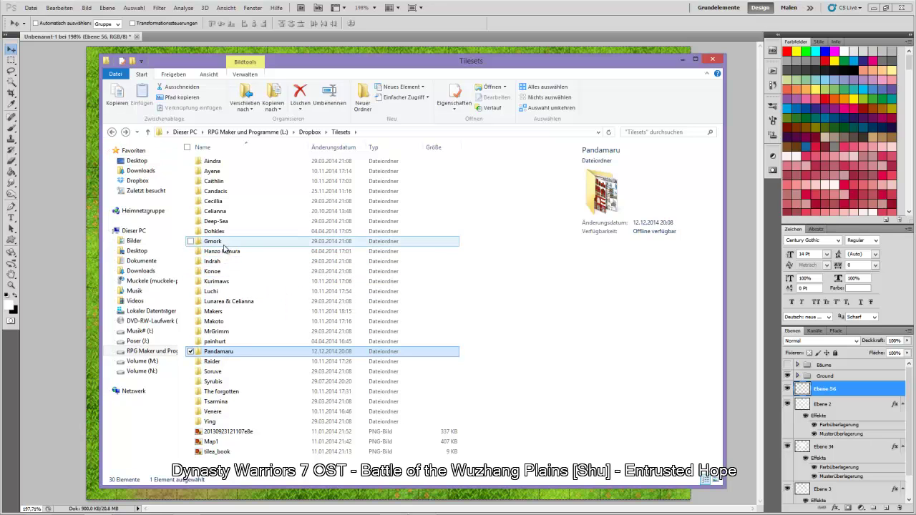
{"action": "double_click", "coordinate": [224, 204]}
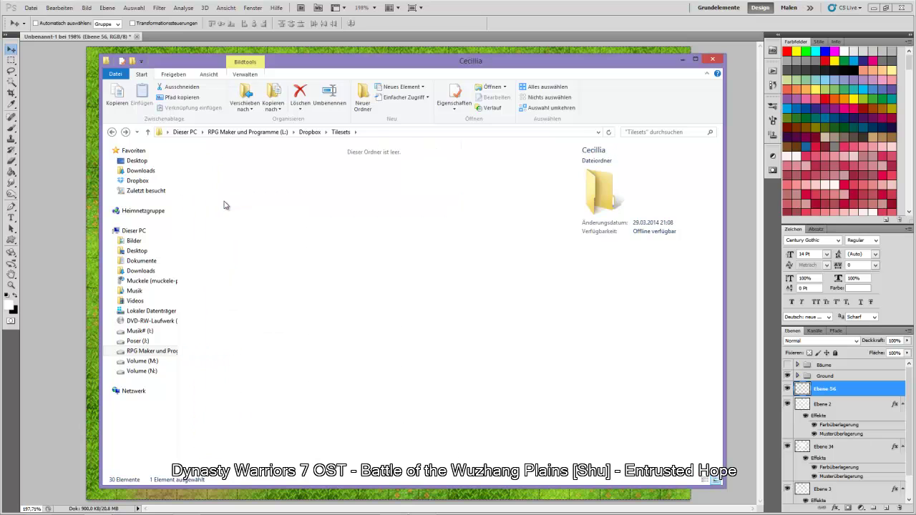
{"action": "left_click", "coordinate": [112, 131]}
{"action": "double_click", "coordinate": [207, 191]}
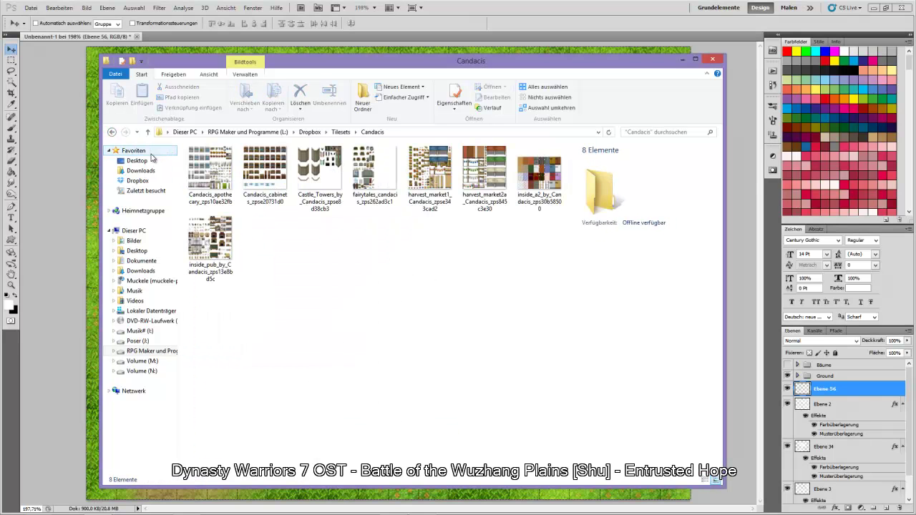
{"action": "left_click", "coordinate": [112, 131]}
{"action": "left_click", "coordinate": [694, 59]}
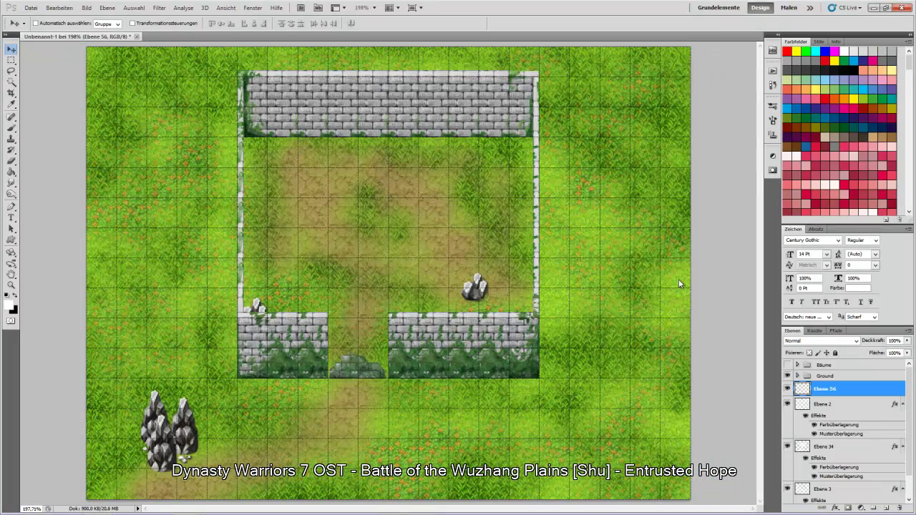
{"action": "left_click", "coordinate": [421, 506]}
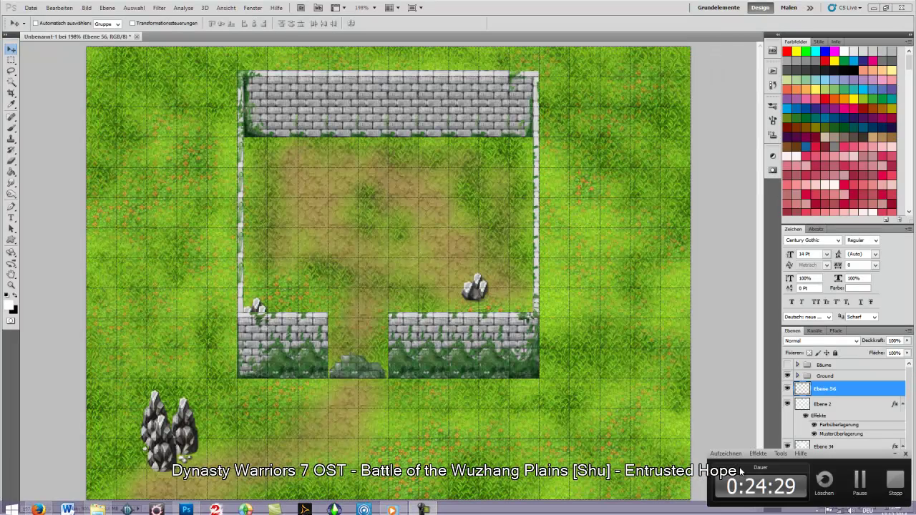
{"action": "left_click", "coordinate": [853, 481]}
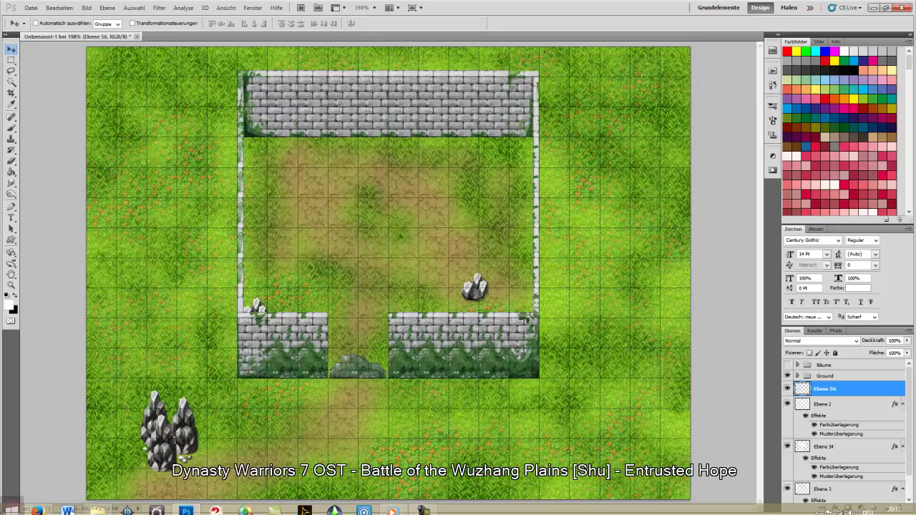
Open graeber2_by_schnecke.png from the Schnecke tileset folder in Photoshop
{"action": "left_click", "coordinate": [100, 507]}
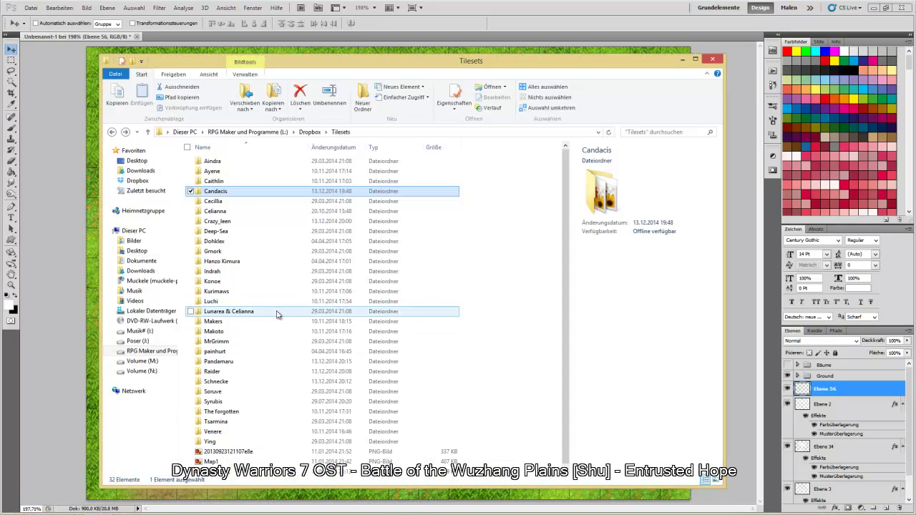
{"action": "double_click", "coordinate": [227, 383]}
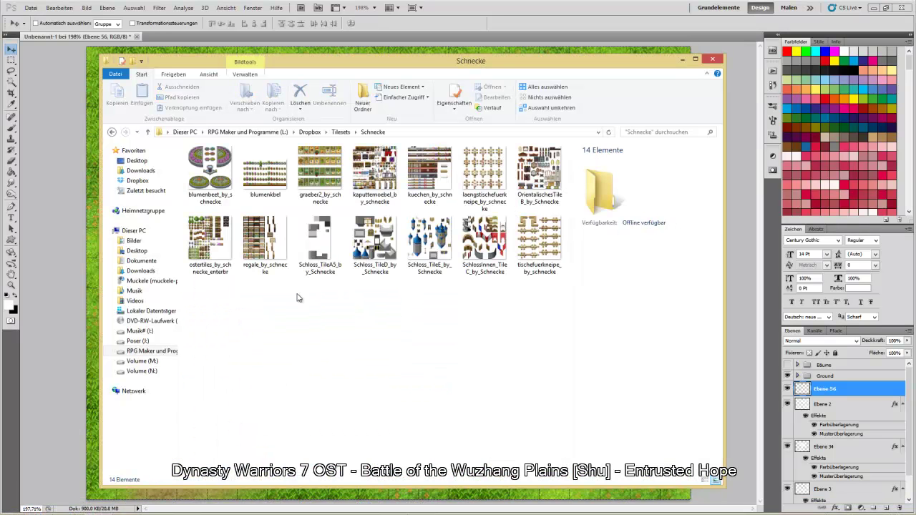
{"action": "left_click", "coordinate": [329, 185]}
{"action": "right_click", "coordinate": [328, 185]}
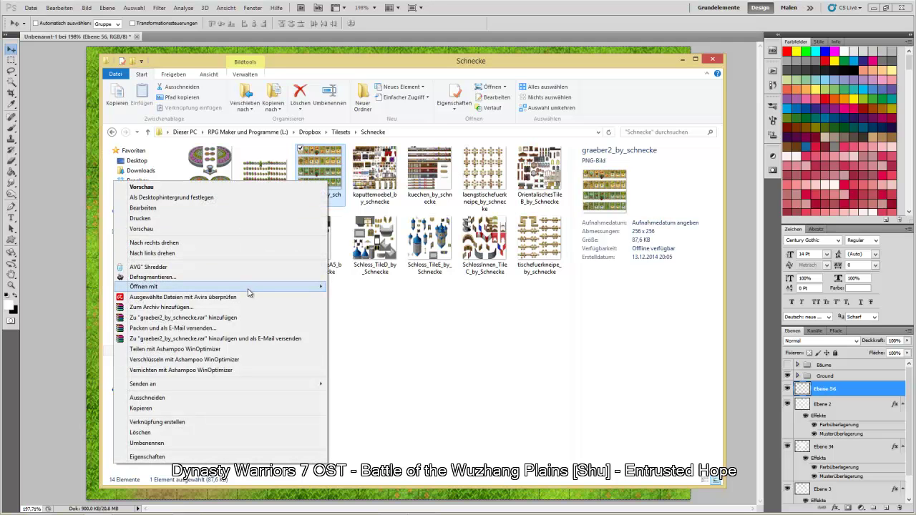
{"action": "mouse_move", "coordinate": [248, 289]}
{"action": "left_click", "coordinate": [370, 287]}
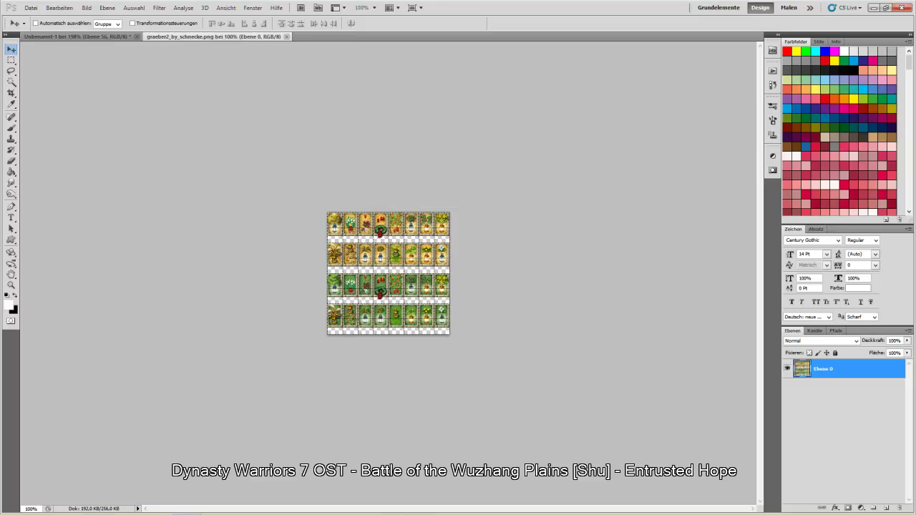
Select the green grave with the wreath and red candles in the third row of graeber2_by_schnecke.png and copy it
{"action": "left_click", "coordinate": [11, 285]}
{"action": "left_click", "coordinate": [282, 301]}
{"action": "left_click", "coordinate": [353, 305]}
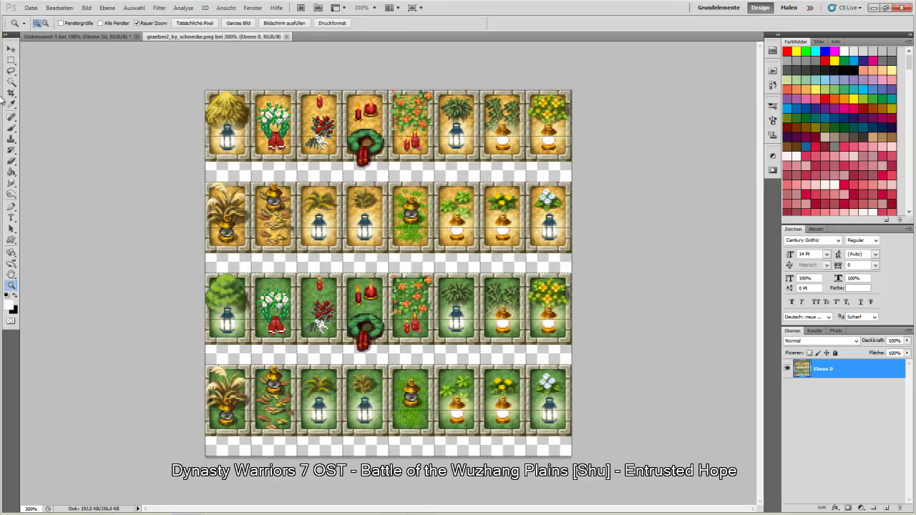
{"action": "left_click", "coordinate": [11, 60]}
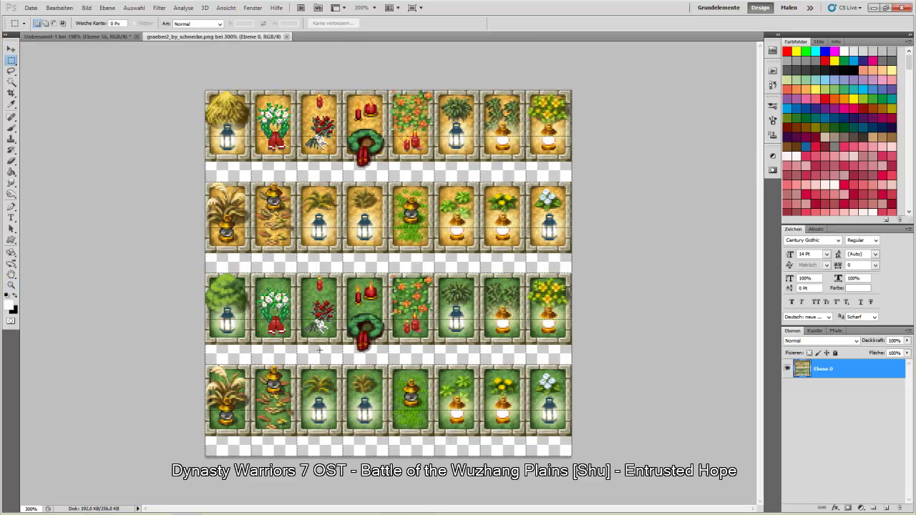
{"action": "left_click_drag", "start_coordinate": [358, 357], "coordinate": [388, 365]}
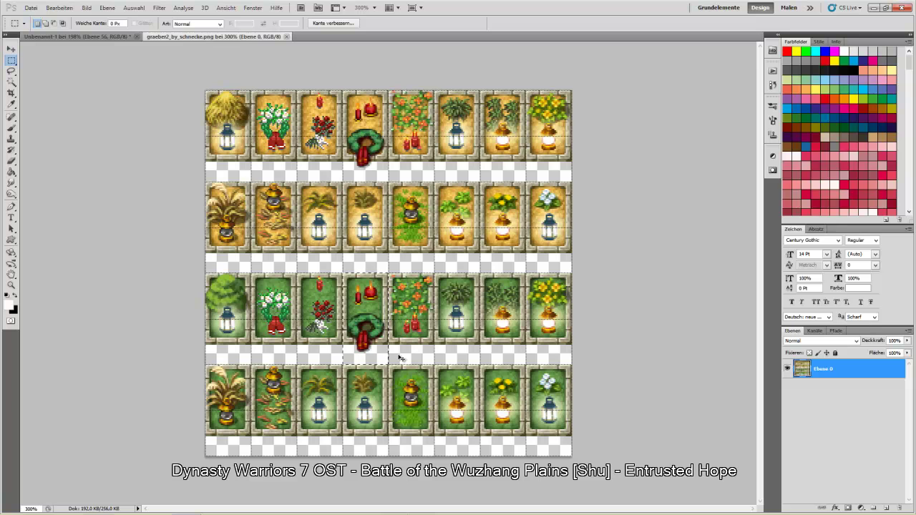
Paste the wreath grave into the map and place it right of the walled courtyard's centre, above the small rock
{"action": "left_click", "coordinate": [91, 37]}
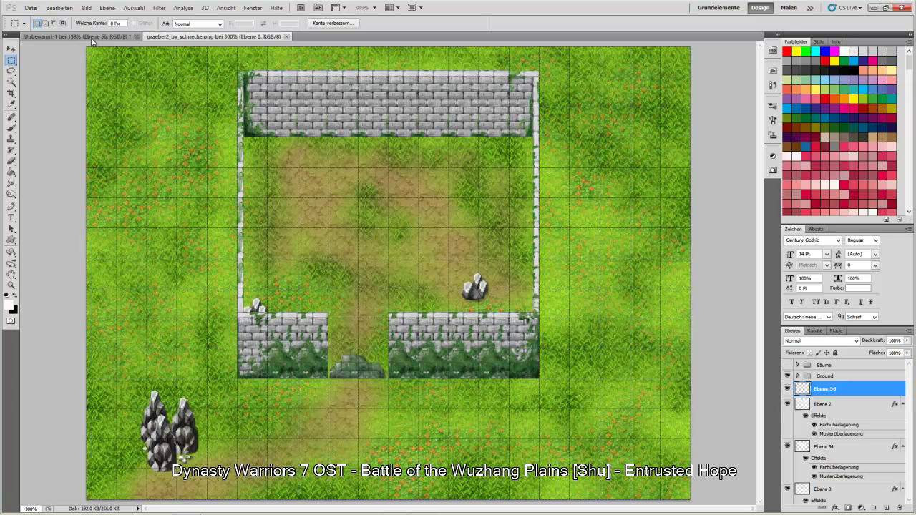
{"action": "key", "text": "ctrl+v"}
{"action": "left_click", "coordinate": [12, 48]}
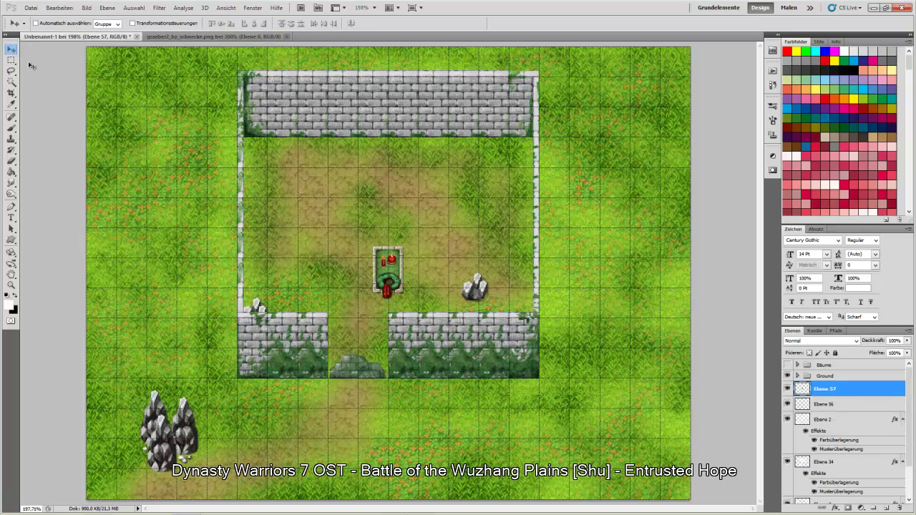
{"action": "left_click_drag", "start_coordinate": [388, 274], "coordinate": [446, 233]}
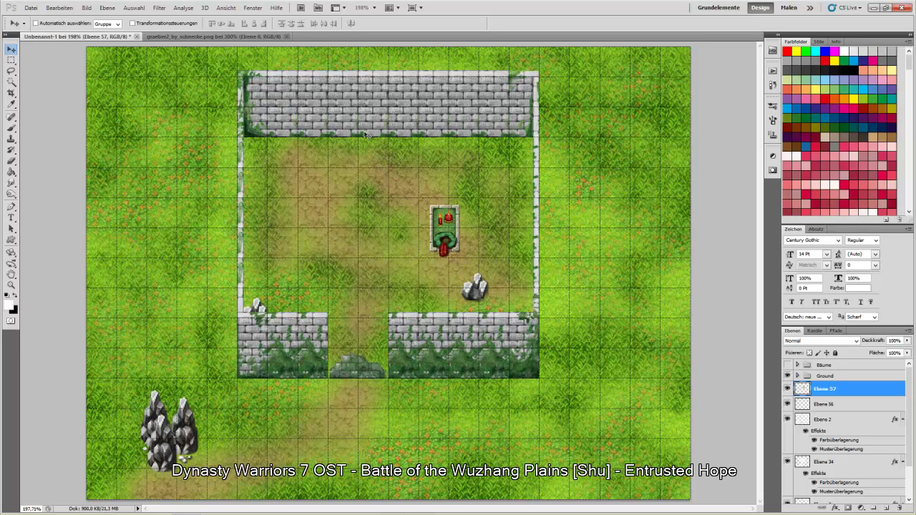
Copy the green grave with the bush and lantern from the third row and place it opposite the wreath grave in the courtyard
{"action": "left_click", "coordinate": [260, 36]}
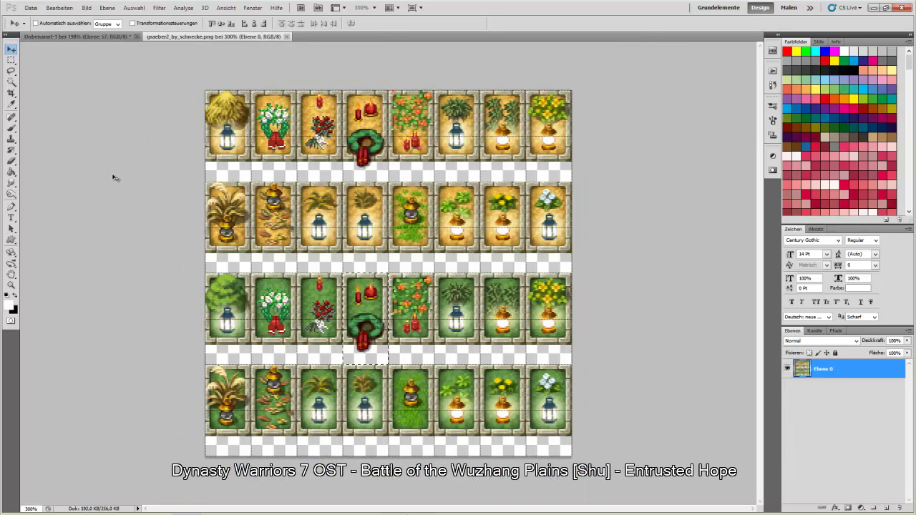
{"action": "left_click", "coordinate": [10, 60]}
{"action": "left_click_drag", "start_coordinate": [387, 314], "coordinate": [249, 313]}
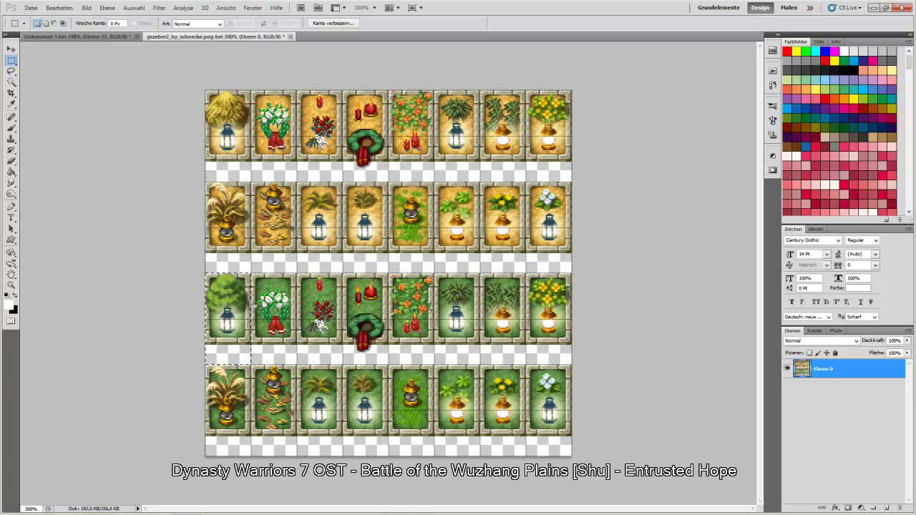
{"action": "left_click", "coordinate": [86, 36]}
{"action": "key", "text": "ctrl+v"}
{"action": "key", "text": "v"}
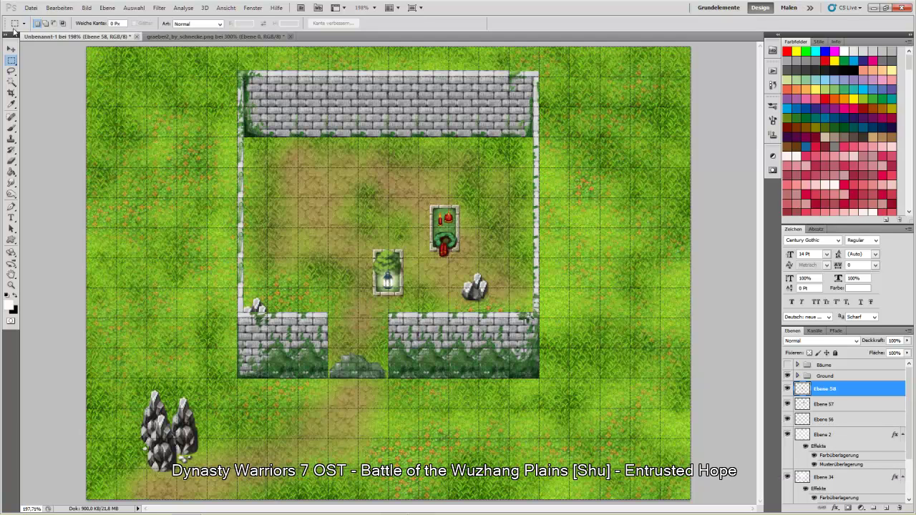
{"action": "left_click_drag", "start_coordinate": [387, 276], "coordinate": [330, 237]}
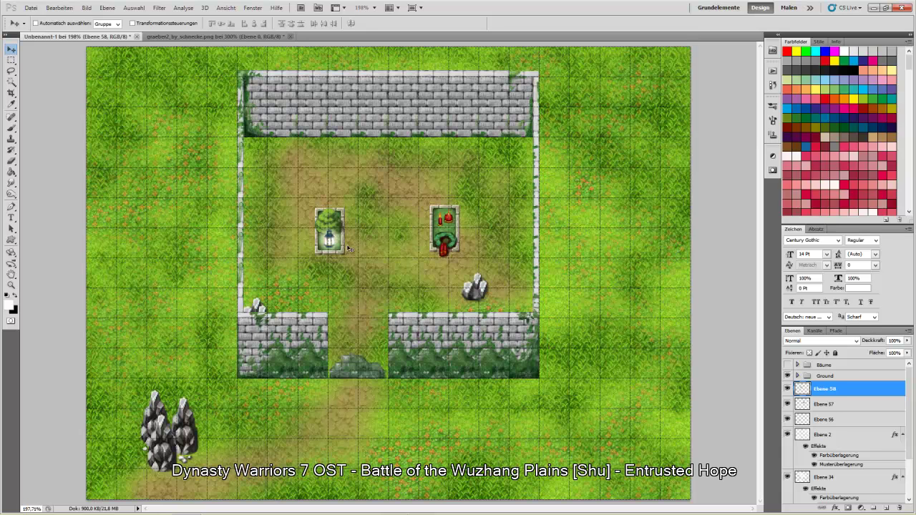
Check the graves with the Bäume group shown, hide the group again, and close graeber2_by_schnecke.png without saving
{"action": "left_click", "coordinate": [787, 365]}
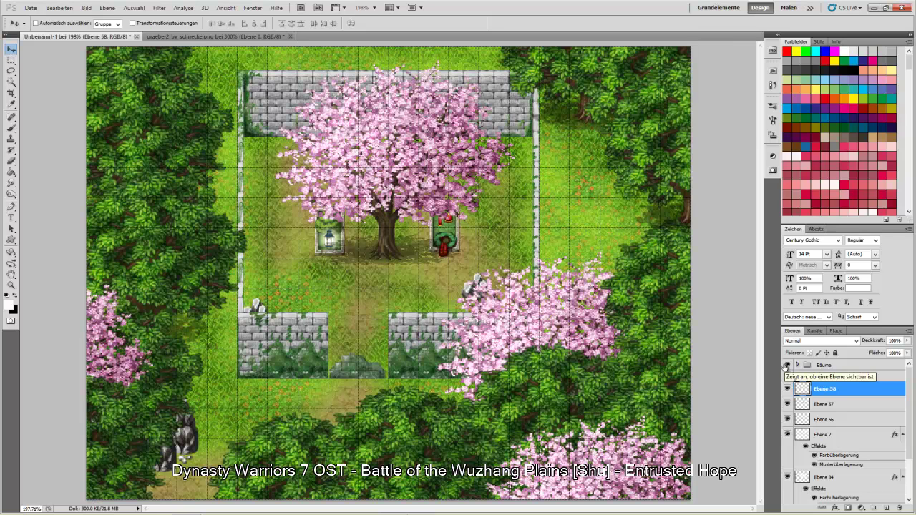
{"action": "left_click", "coordinate": [787, 365]}
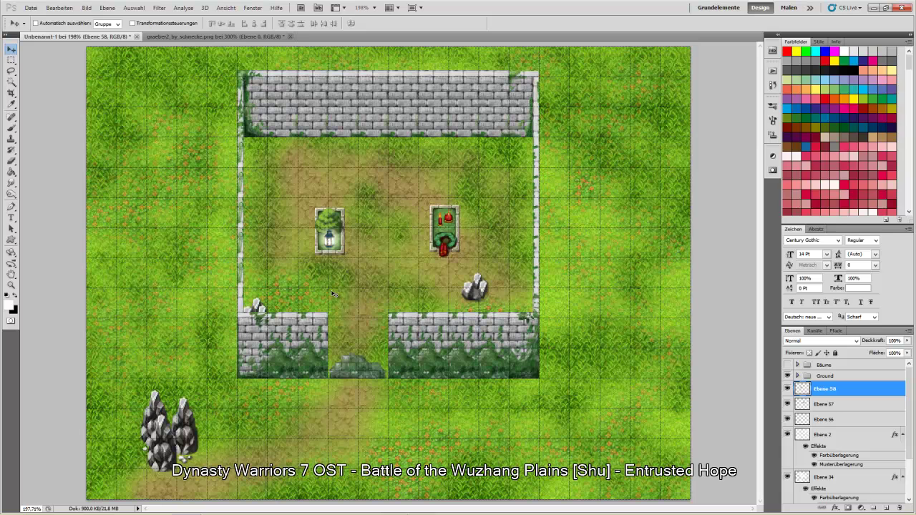
{"action": "left_click", "coordinate": [177, 36]}
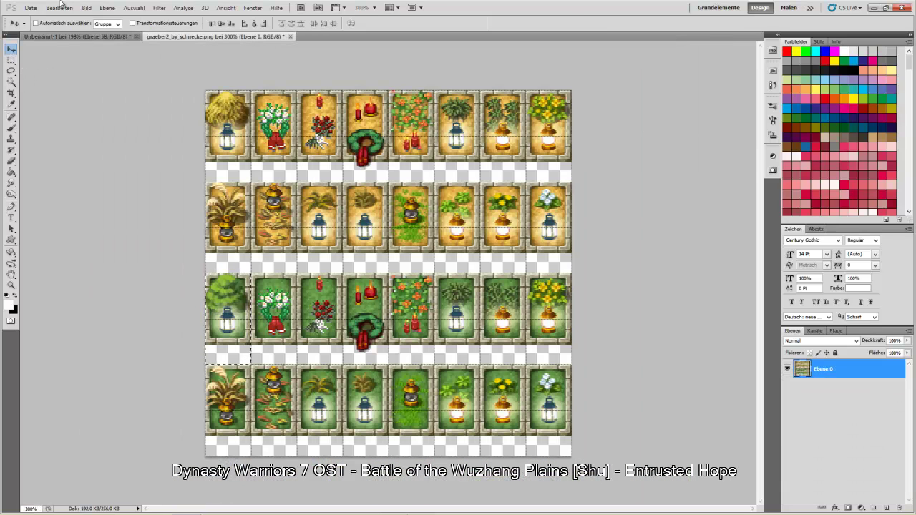
{"action": "left_click", "coordinate": [290, 37]}
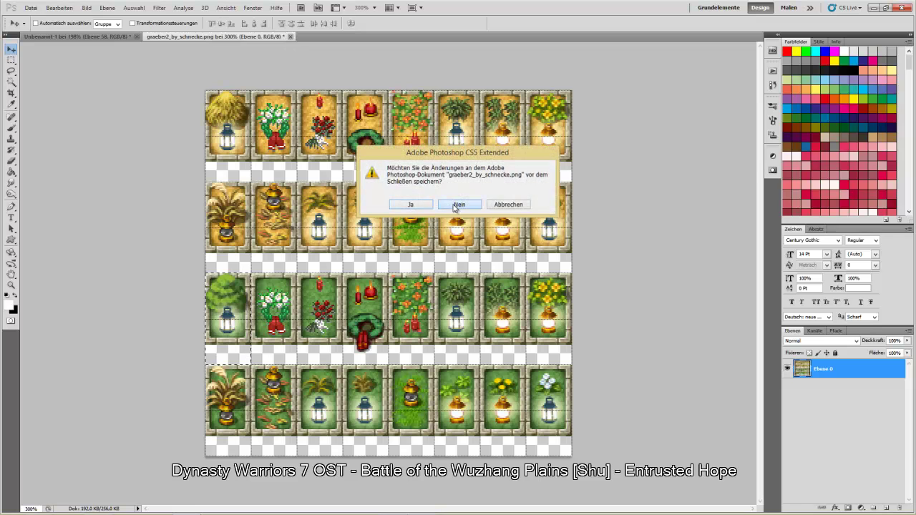
{"action": "left_click", "coordinate": [453, 202]}
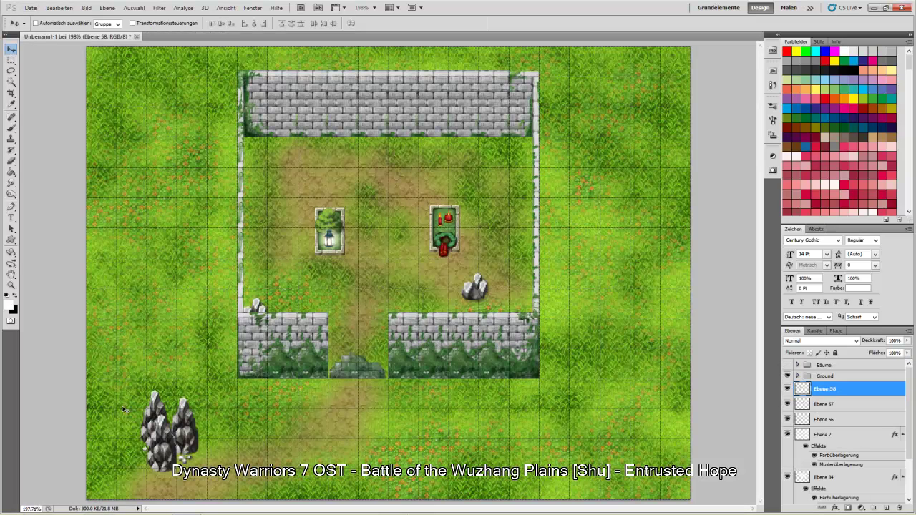
Look through the Schnecke and Pandamaru tileset folders and examine the halloween_forest_ByPandaMaru and autum_pandamaru images
{"action": "left_click", "coordinate": [98, 506]}
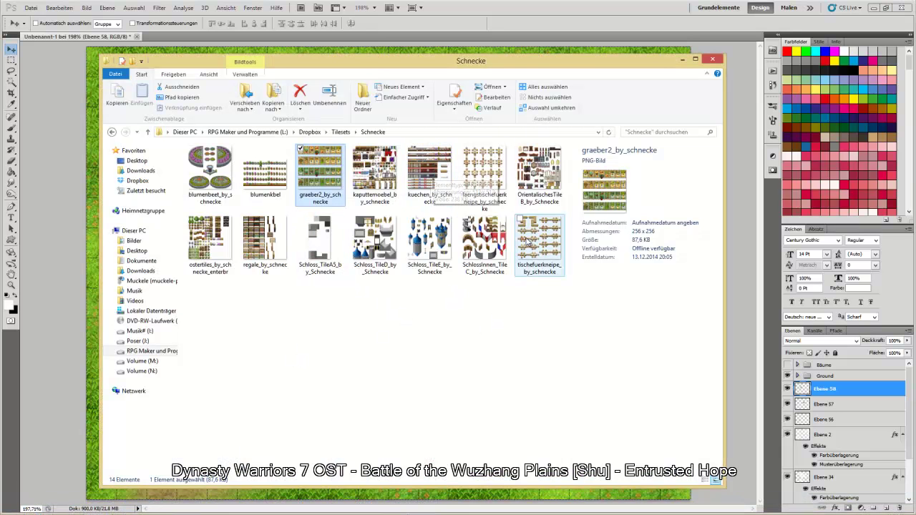
{"action": "mouse_move", "coordinate": [530, 248]}
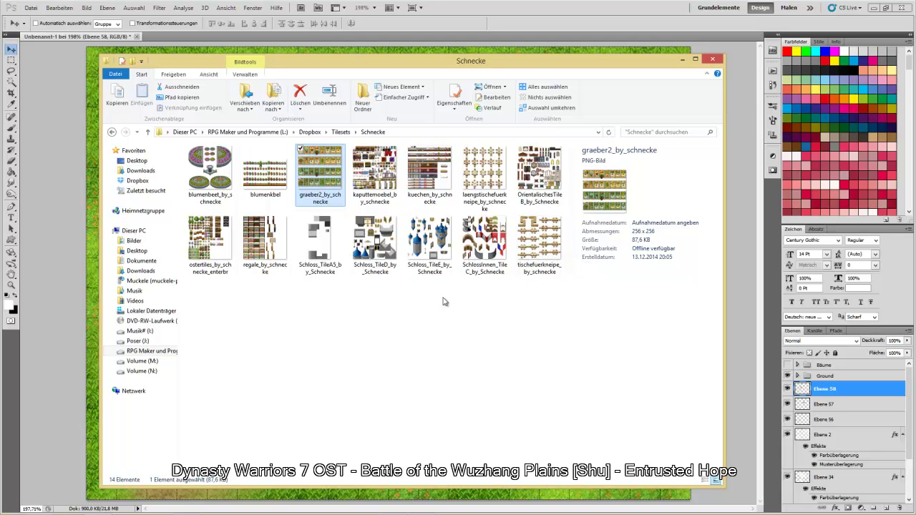
{"action": "left_click", "coordinate": [112, 132]}
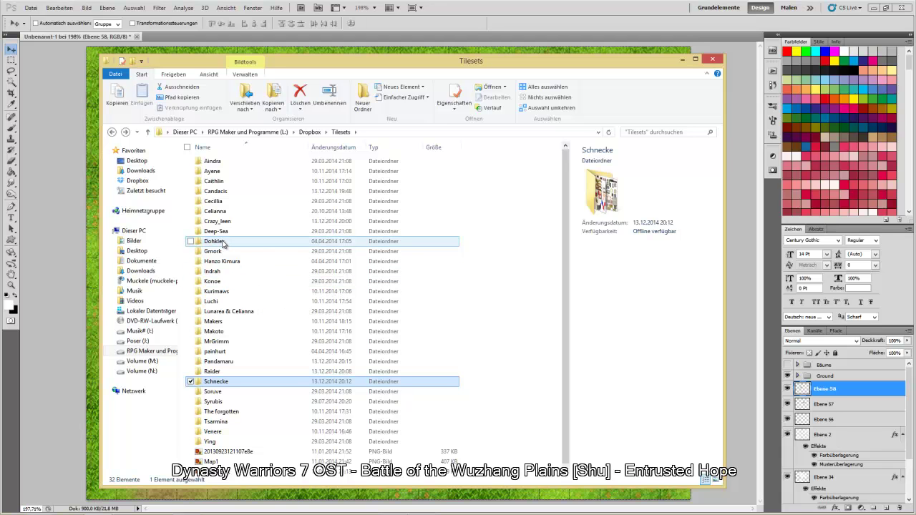
{"action": "mouse_move", "coordinate": [223, 244]}
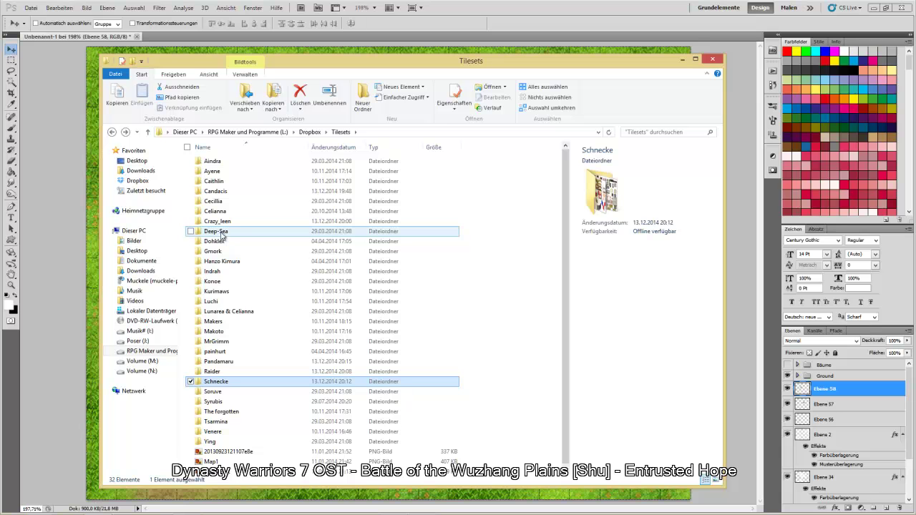
{"action": "double_click", "coordinate": [243, 364]}
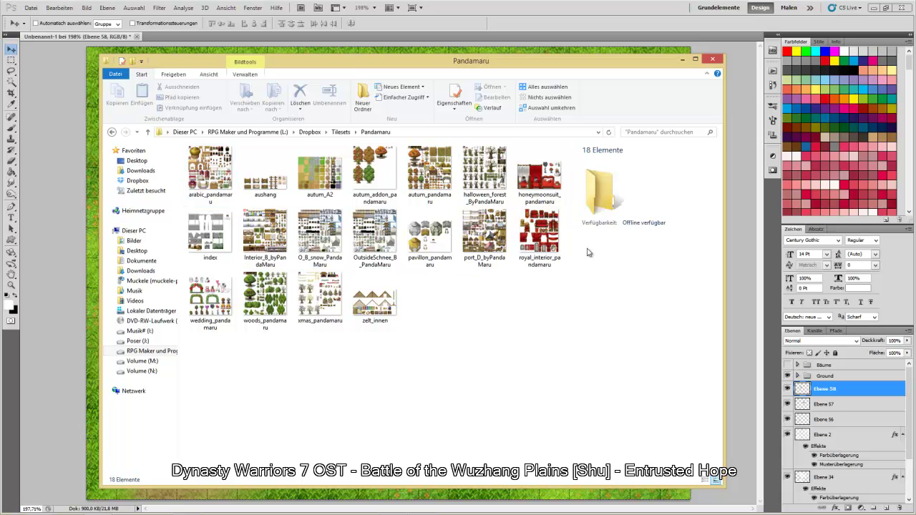
{"action": "left_click", "coordinate": [484, 186]}
{"action": "double_click", "coordinate": [484, 186]}
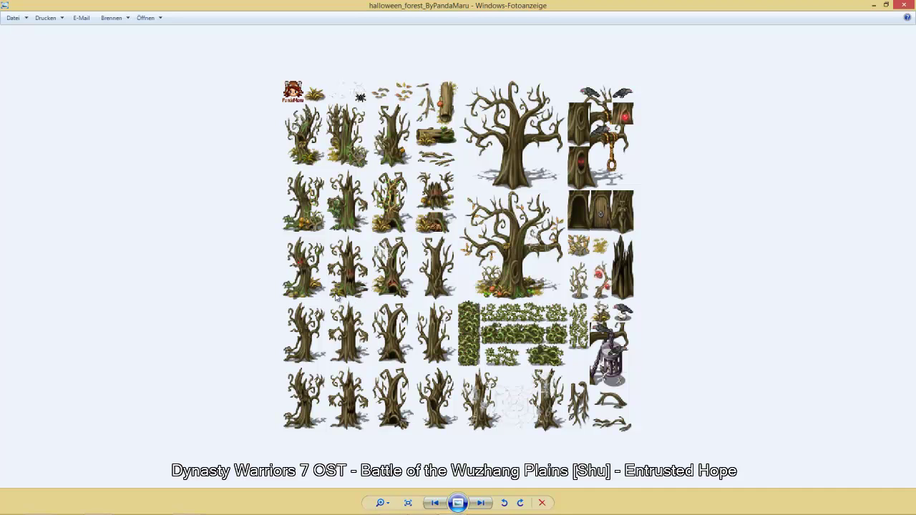
{"action": "left_click", "coordinate": [905, 7]}
{"action": "double_click", "coordinate": [433, 184]}
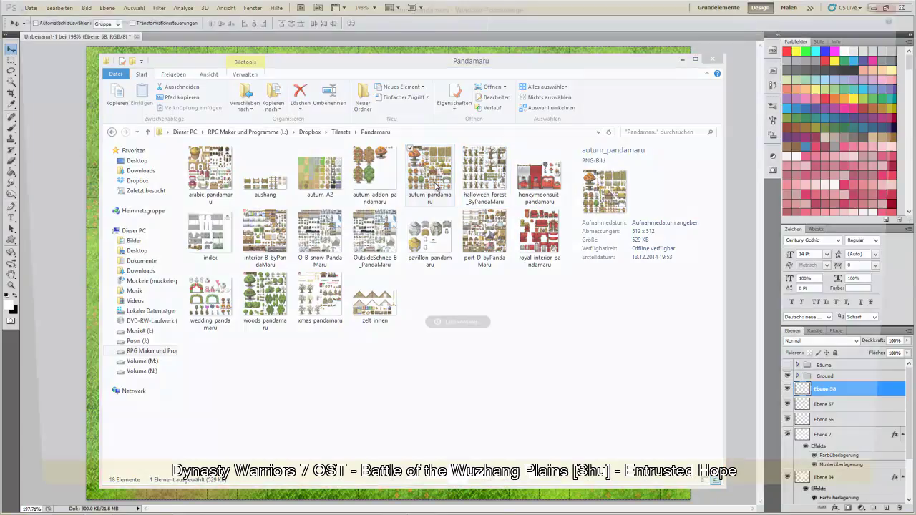
{"action": "scroll", "coordinate": [466, 205], "scroll_direction": "up", "scroll_amount": 3}
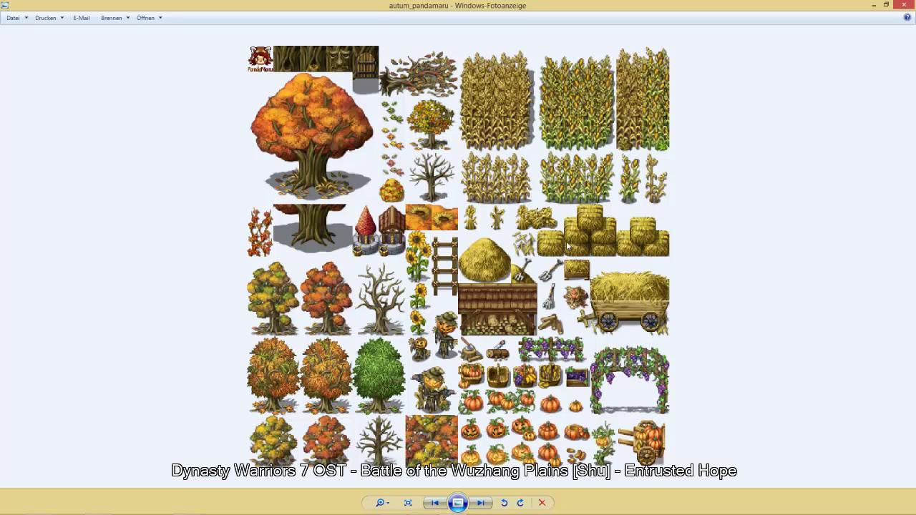
Close the autumn tileset image, examine the woods_pandamaru tileset, and close it again
{"action": "mouse_move", "coordinate": [915, 1]}
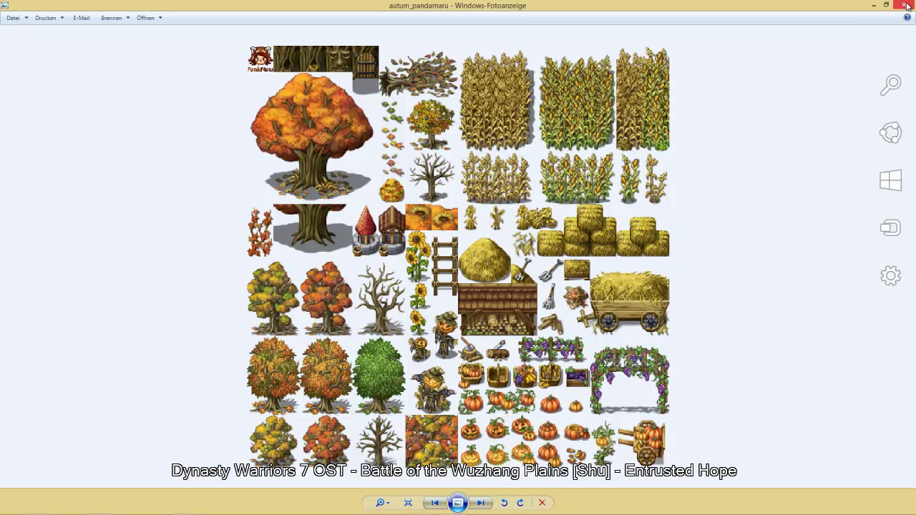
{"action": "left_click", "coordinate": [904, 5]}
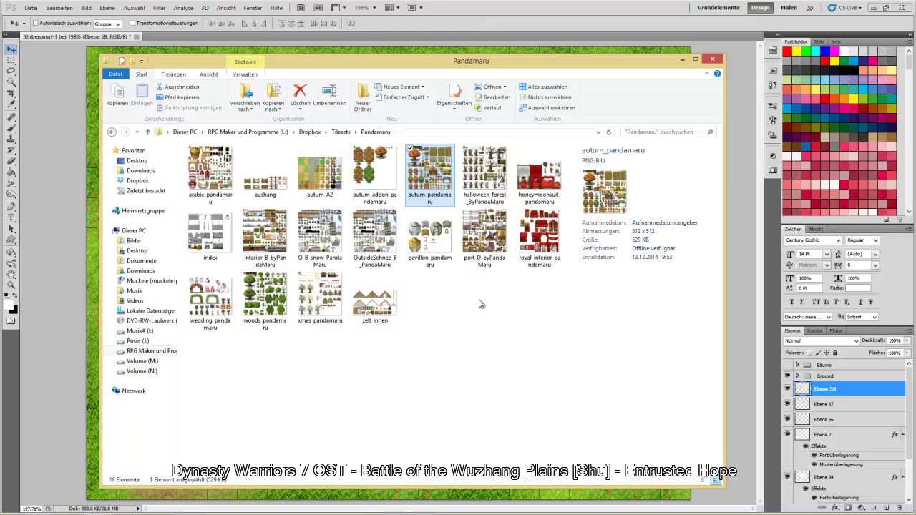
{"action": "double_click", "coordinate": [265, 295]}
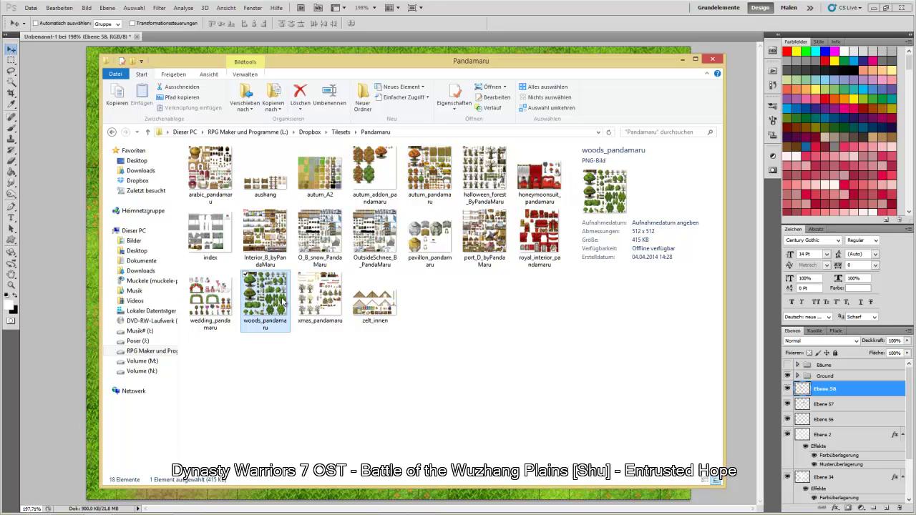
{"action": "scroll", "coordinate": [422, 323], "scroll_direction": "up", "scroll_amount": 2}
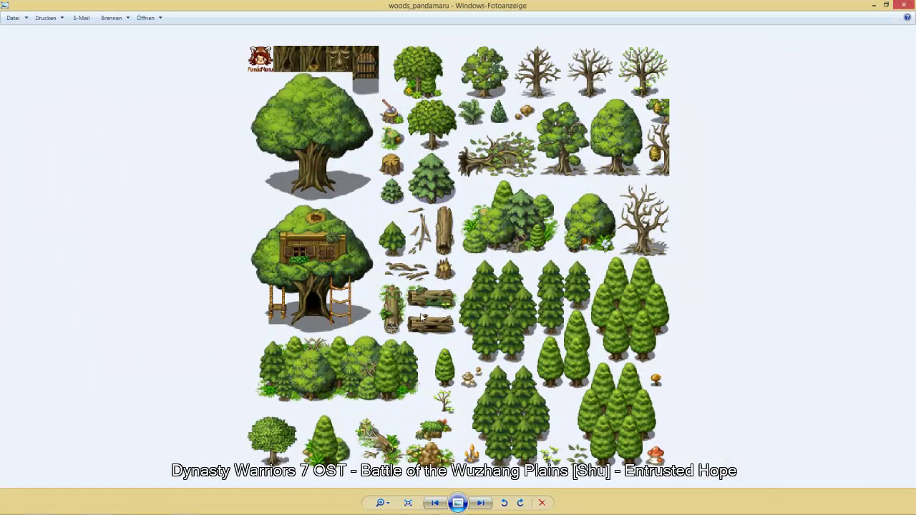
{"action": "left_click", "coordinate": [902, 6]}
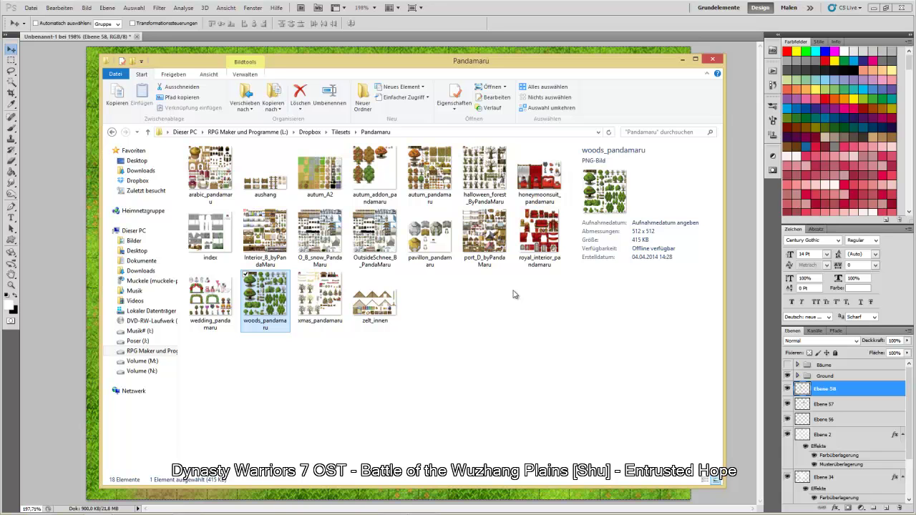
Open autum_A2 from the Pandamaru folder in Photoshop and fit the whole image in the view
{"action": "right_click", "coordinate": [311, 182]}
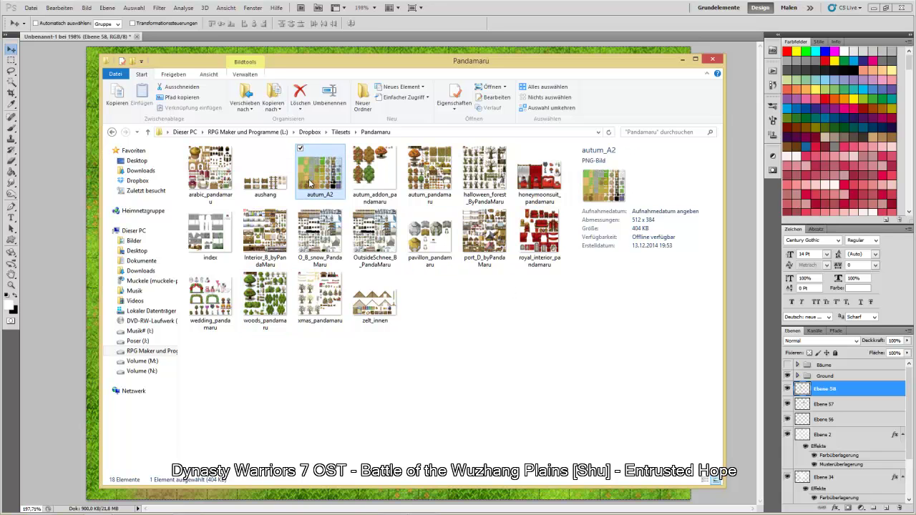
{"action": "mouse_move", "coordinate": [249, 287]}
{"action": "left_click", "coordinate": [107, 287]}
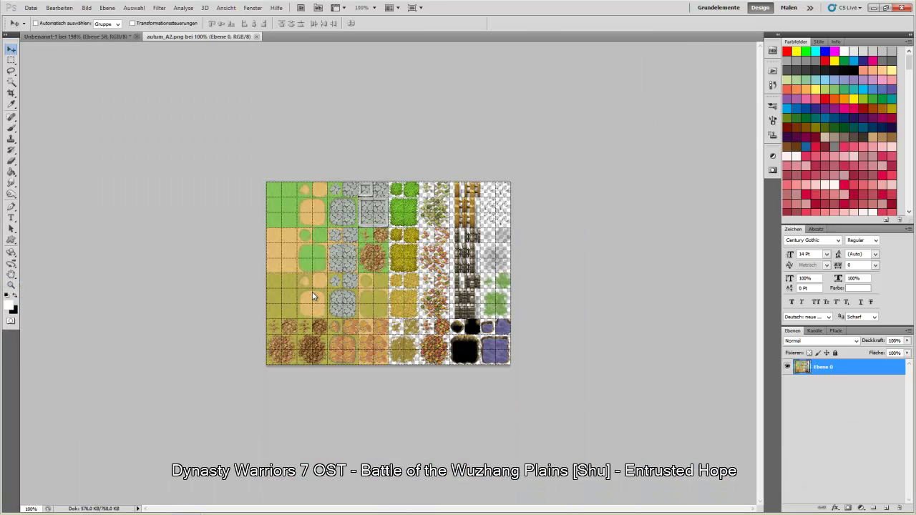
{"action": "left_click", "coordinate": [10, 285]}
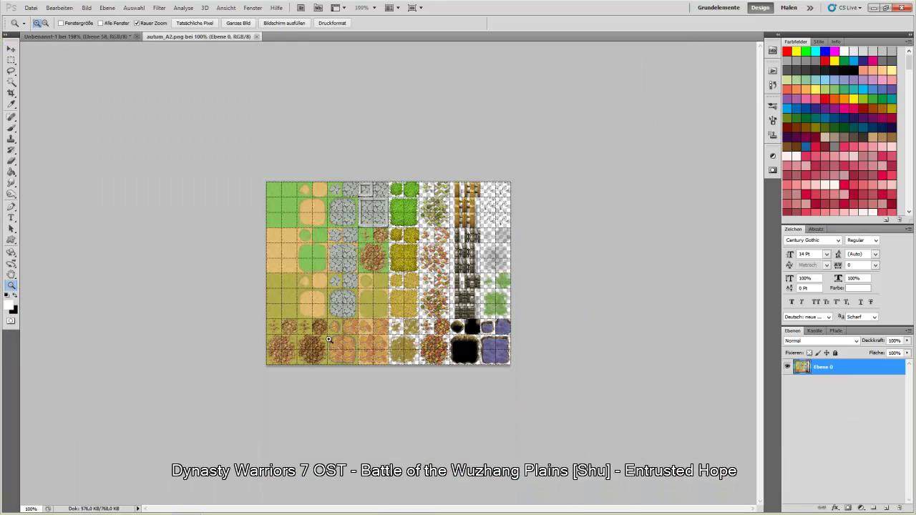
{"action": "right_click", "coordinate": [408, 323]}
{"action": "left_click", "coordinate": [454, 333]}
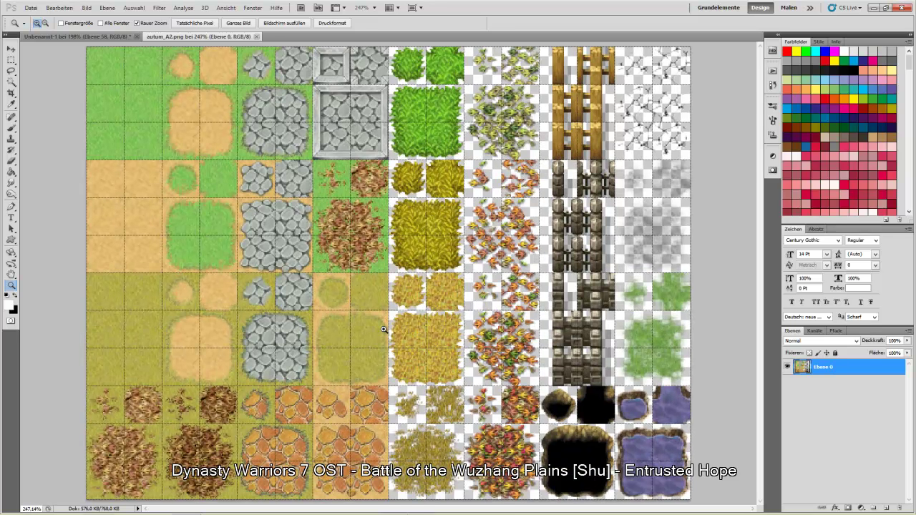
Set the rectangular marquee to a fixed size of 32 × 32 px and select the middle of the yellow-green leaf tile
{"action": "left_click", "coordinate": [11, 60]}
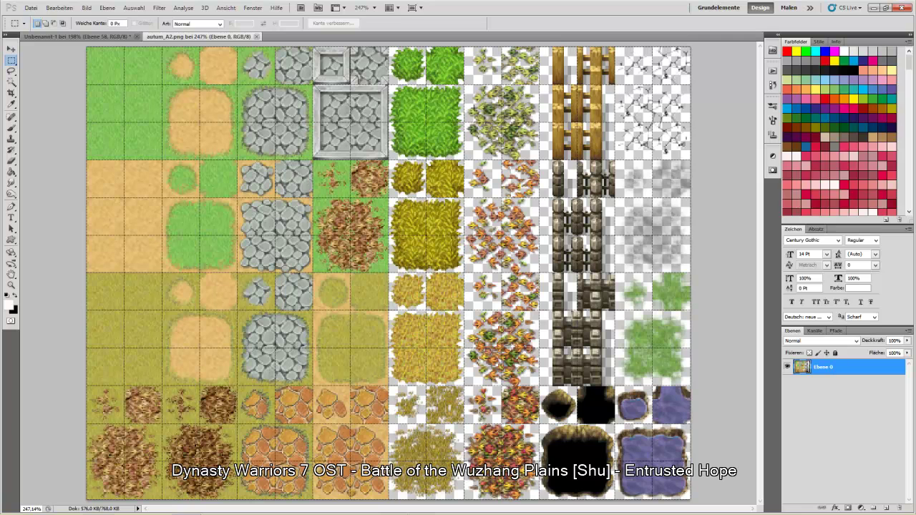
{"action": "left_click", "coordinate": [215, 24]}
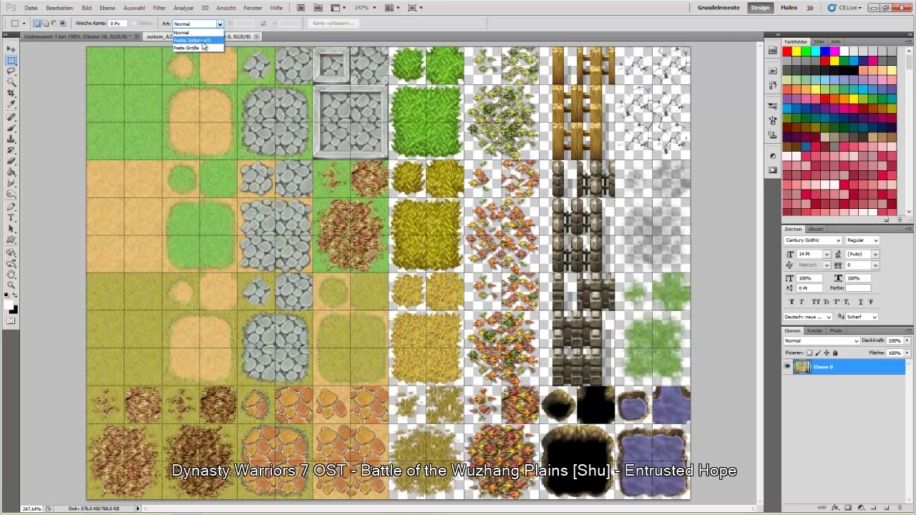
{"action": "left_click", "coordinate": [204, 41]}
{"action": "left_click", "coordinate": [191, 24]}
{"action": "left_click", "coordinate": [202, 48]}
{"action": "key", "text": "Return"}
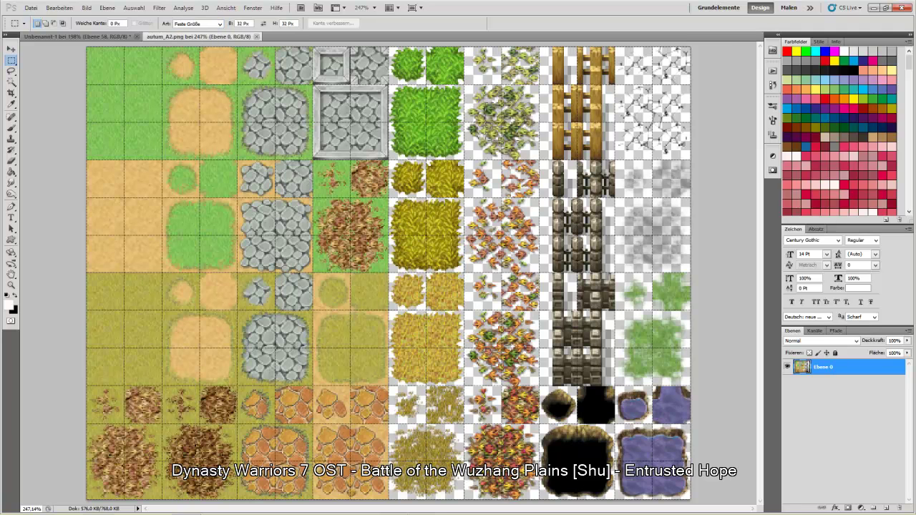
{"action": "left_click", "coordinate": [481, 102]}
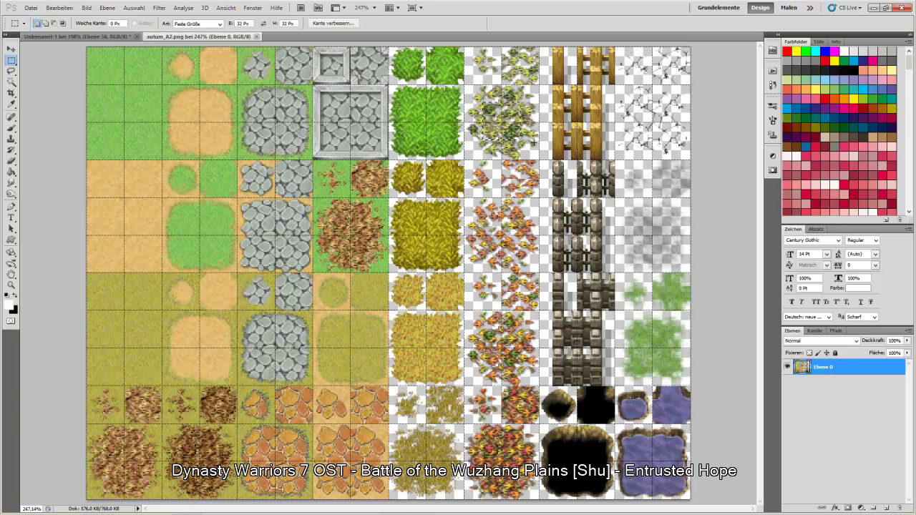
Create a new 32 × 32 pixel document with a transparent background and paste the copied leaf tile into it
{"action": "left_click", "coordinate": [31, 9]}
{"action": "left_click", "coordinate": [31, 15]}
{"action": "key", "text": "ctrl+n"}
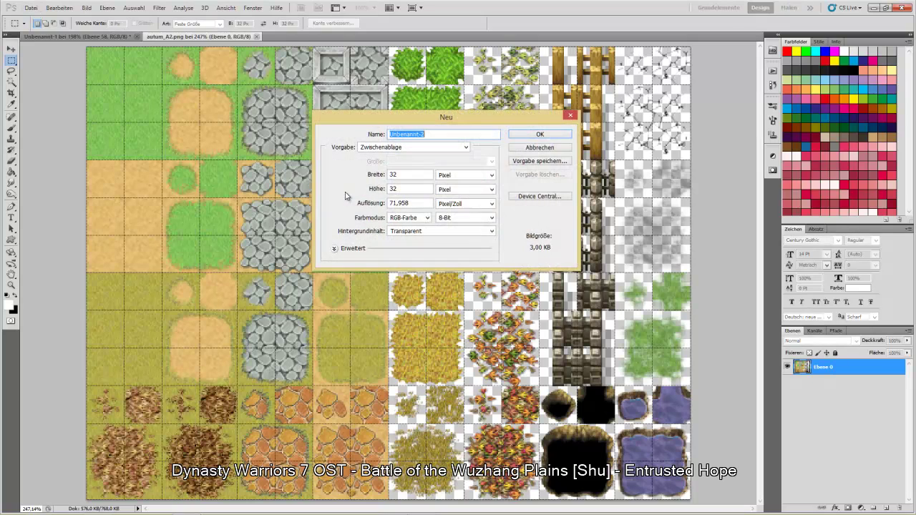
{"action": "left_click", "coordinate": [540, 136]}
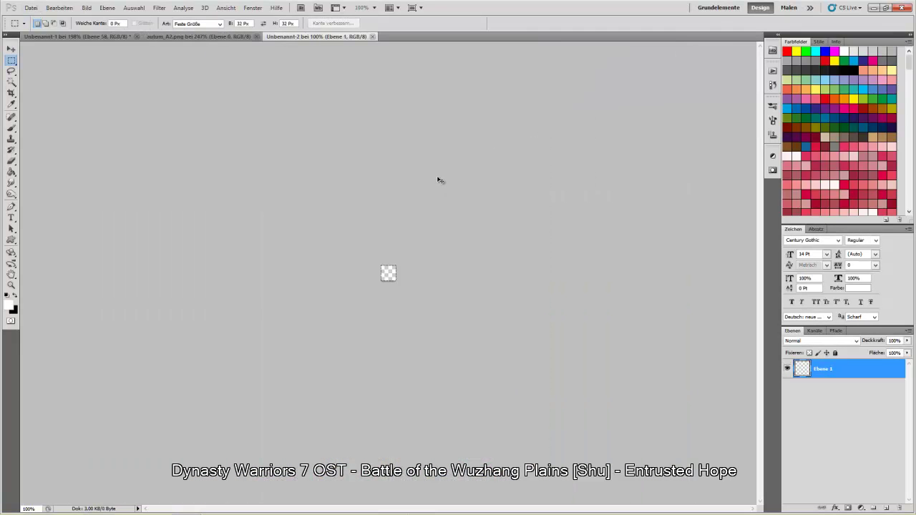
{"action": "key", "text": "ctrl+v"}
Define the leaf tile as a pattern under the suggested name and close its temporary document without saving
{"action": "left_click", "coordinate": [31, 8]}
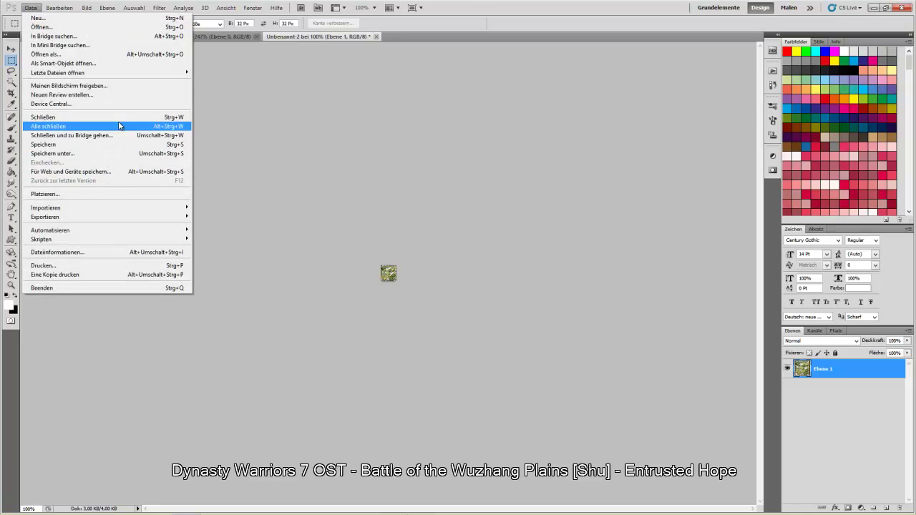
{"action": "mouse_move", "coordinate": [59, 8]}
{"action": "left_click", "coordinate": [95, 234]}
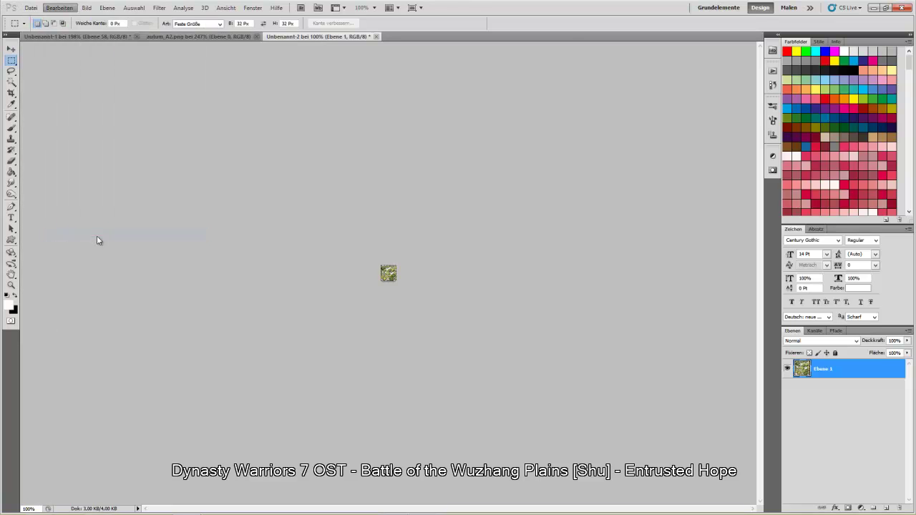
{"action": "left_click", "coordinate": [548, 174]}
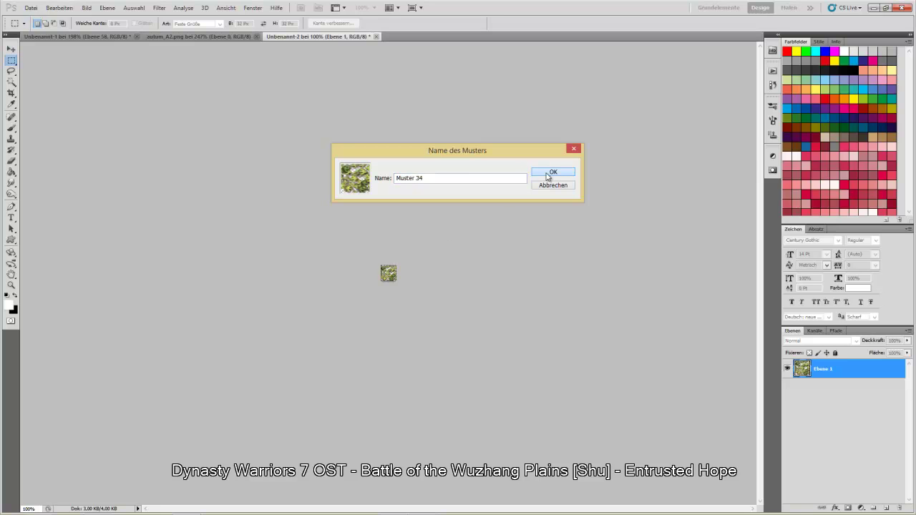
{"action": "left_click", "coordinate": [376, 37]}
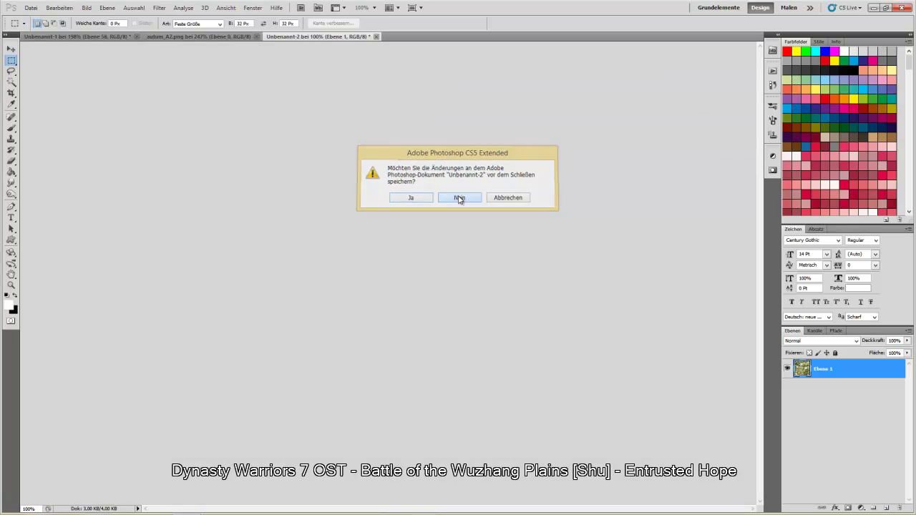
{"action": "left_click", "coordinate": [460, 199]}
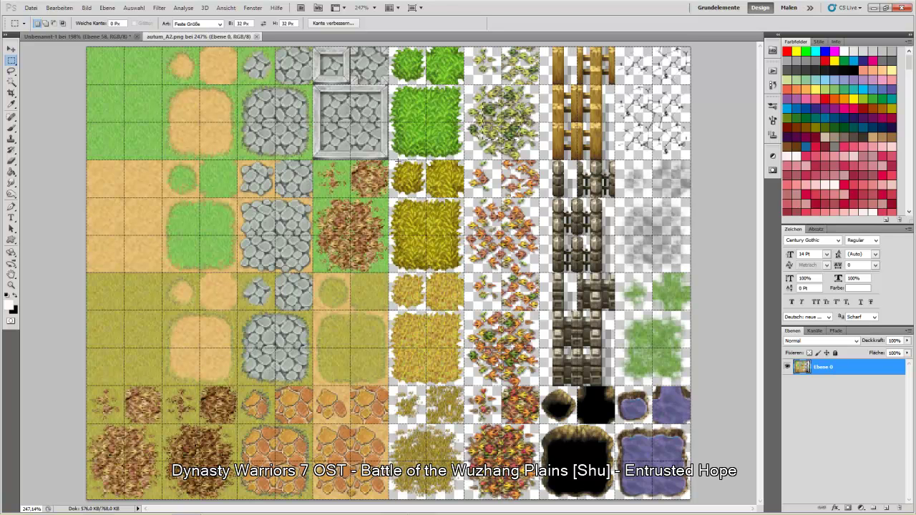
Return to the map document and add a new empty layer directly above Ebene 2
{"action": "left_click", "coordinate": [86, 36]}
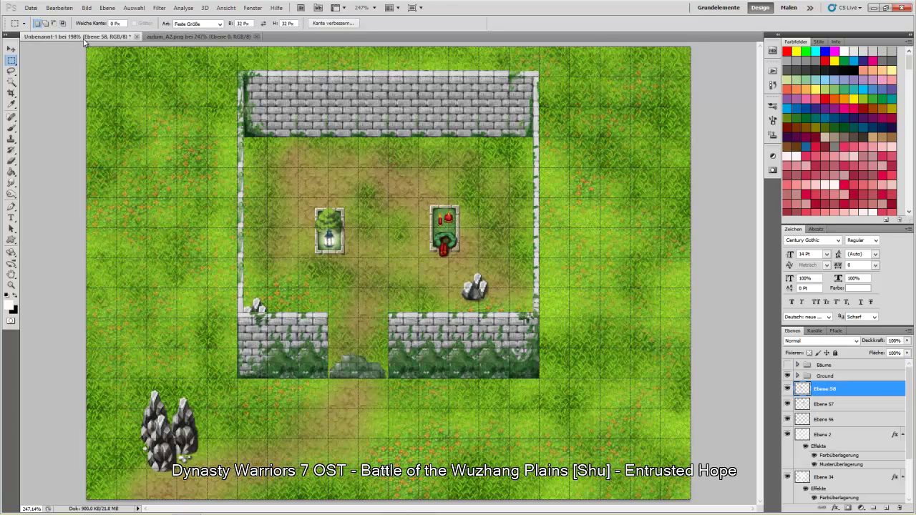
{"action": "left_click", "coordinate": [10, 49]}
{"action": "scroll", "coordinate": [873, 463], "scroll_direction": "down", "scroll_amount": 2}
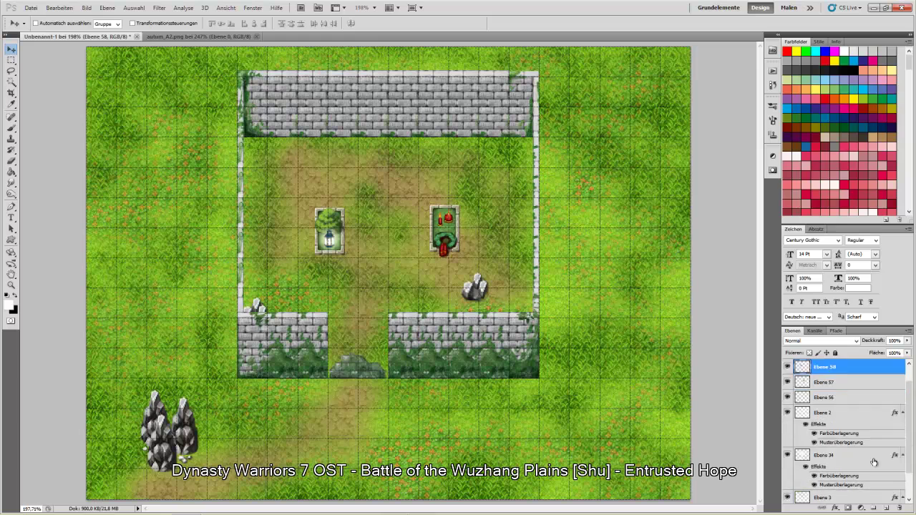
{"action": "left_click", "coordinate": [834, 418]}
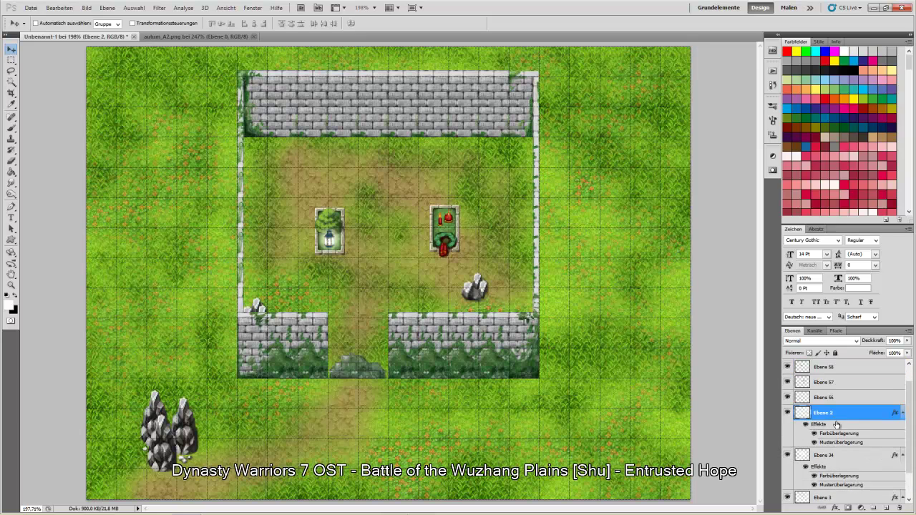
{"action": "left_click", "coordinate": [885, 507]}
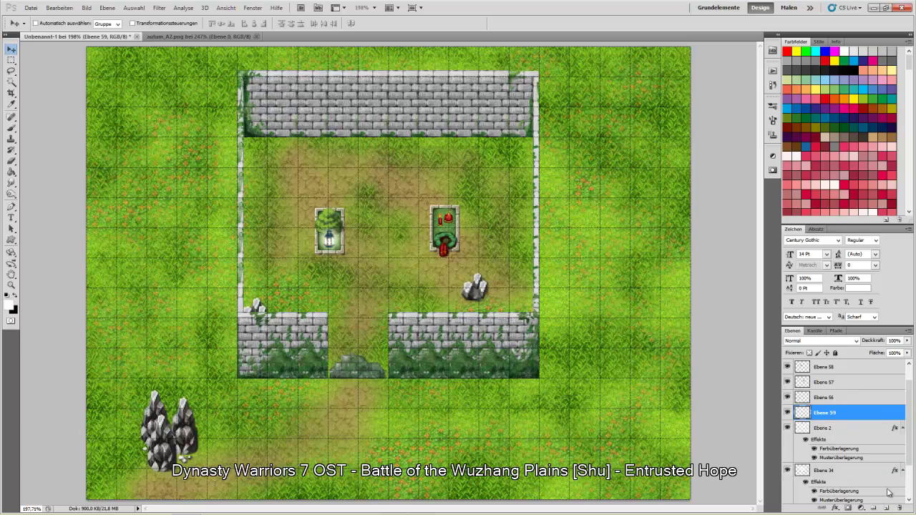
{"action": "left_click", "coordinate": [154, 37]}
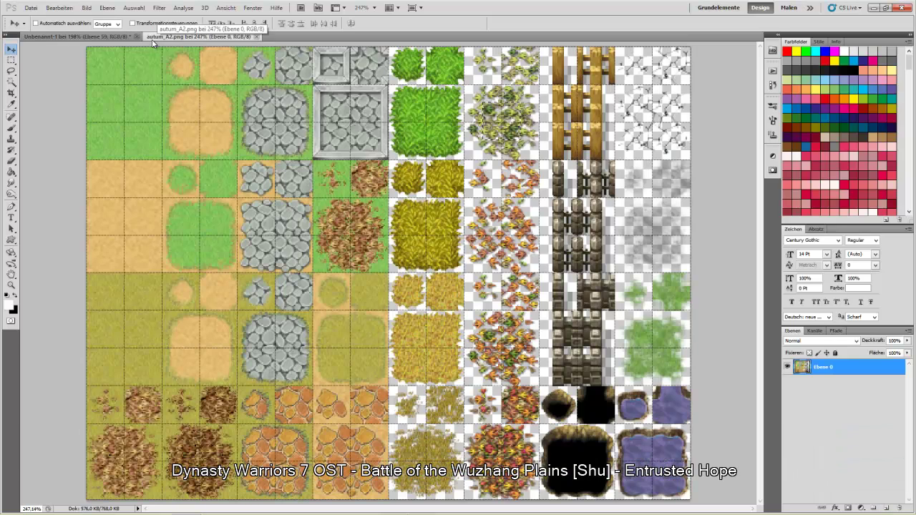
{"action": "left_click", "coordinate": [78, 37]}
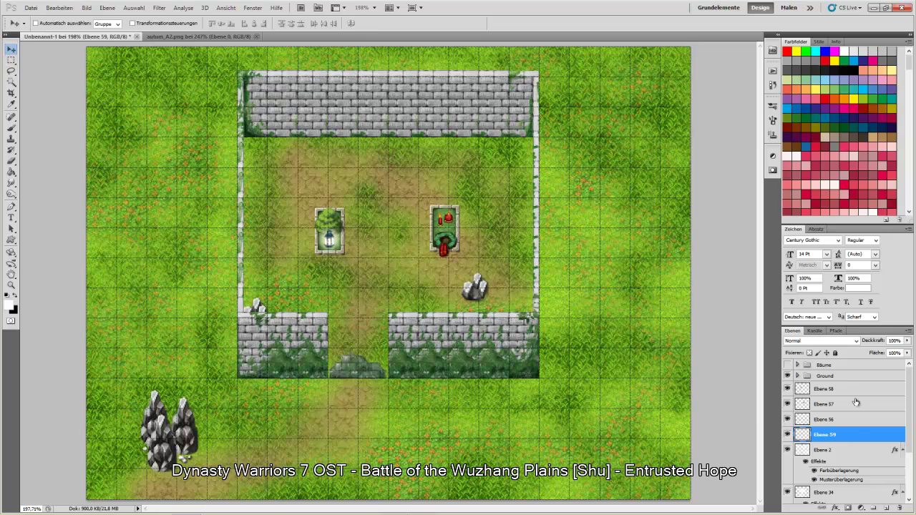
Give the new layer a pattern overlay (Musterüberlagerung) that uses the newly defined leaf pattern
{"action": "right_click", "coordinate": [853, 434]}
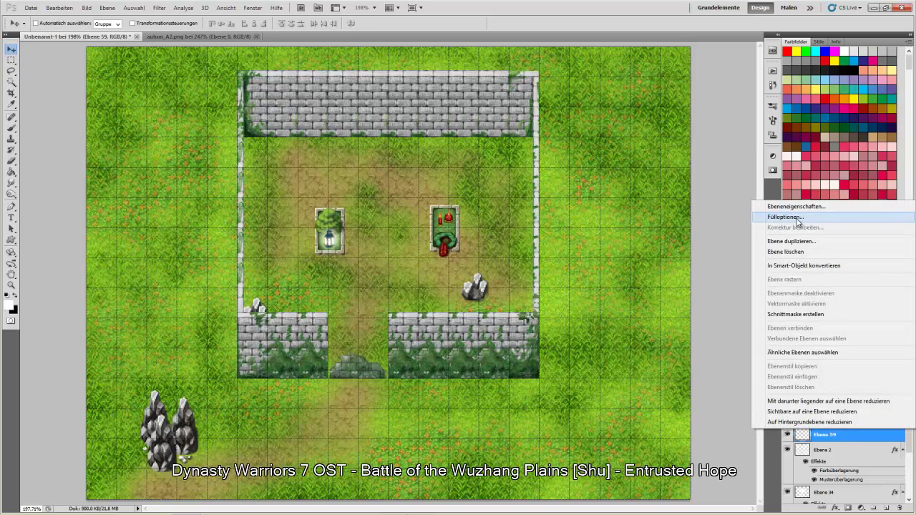
{"action": "key", "text": "Escape"}
{"action": "key", "text": "h"}
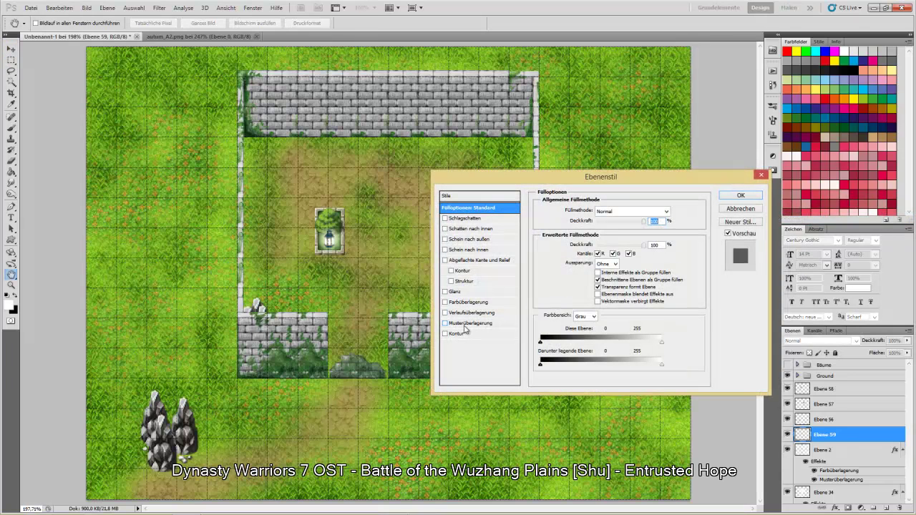
{"action": "left_click", "coordinate": [469, 324]}
{"action": "left_click", "coordinate": [603, 242]}
{"action": "left_click", "coordinate": [672, 414]}
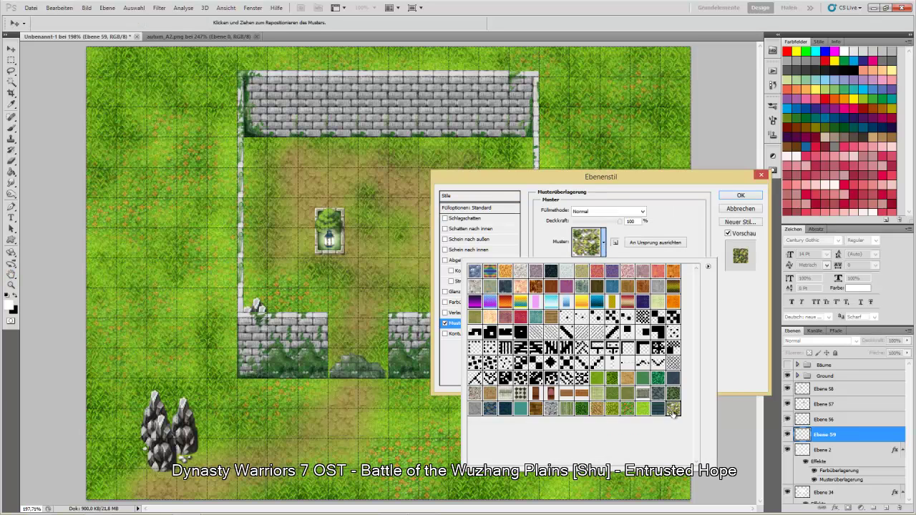
{"action": "left_click", "coordinate": [692, 216]}
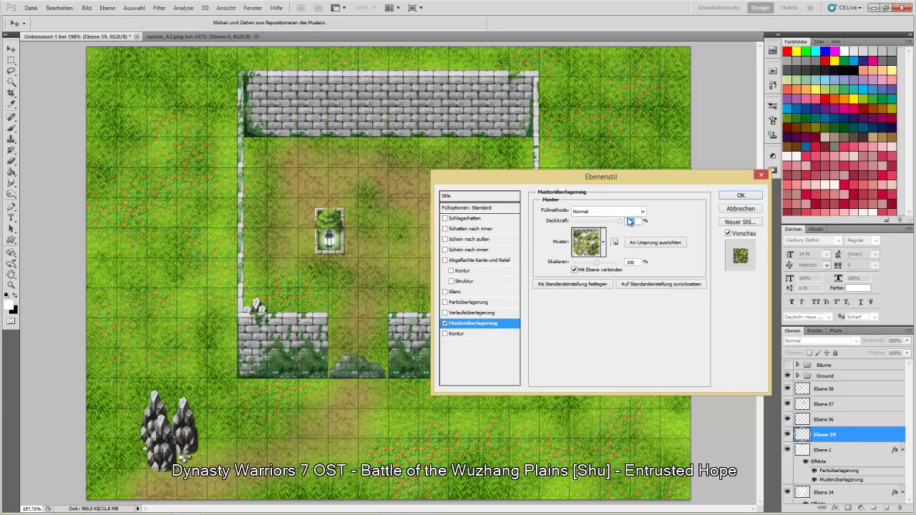
Add a colour overlay to the layer with blend mode Farbton and the green 598210 sampled from the map's grass
{"action": "left_click", "coordinate": [472, 305]}
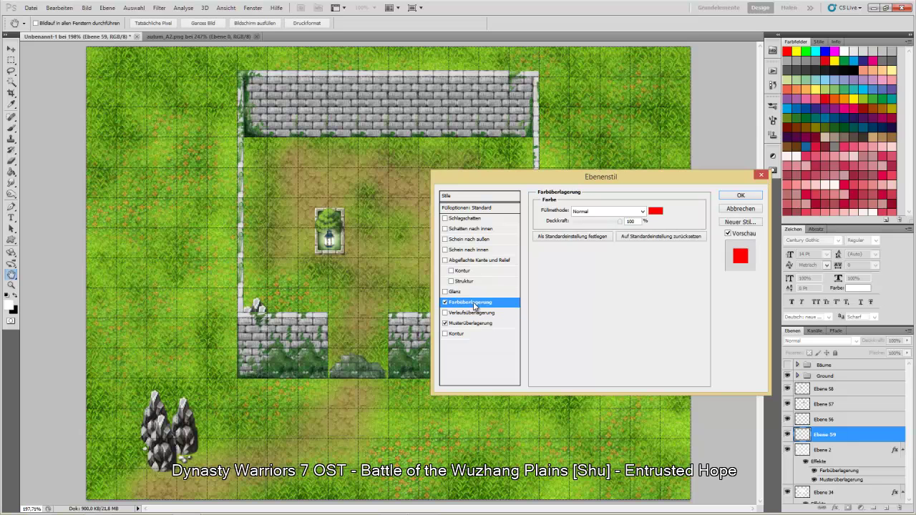
{"action": "left_click", "coordinate": [625, 214]}
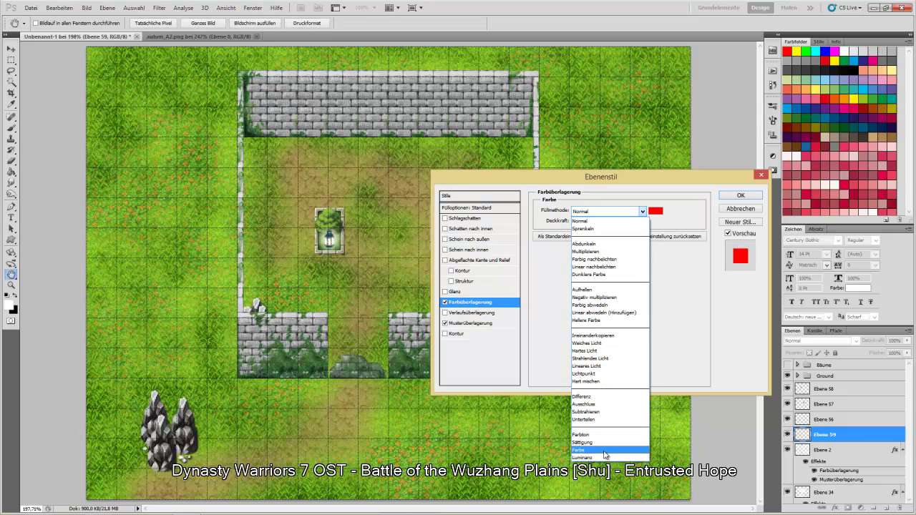
{"action": "left_click", "coordinate": [601, 430]}
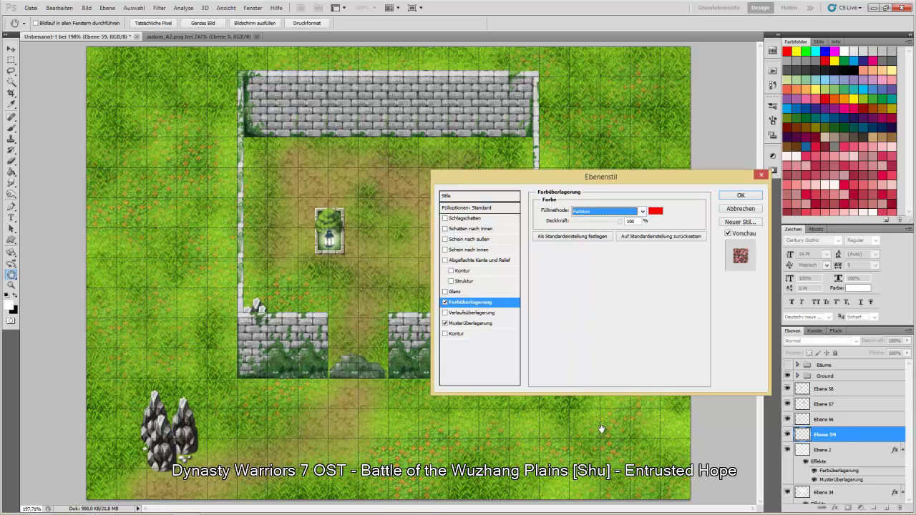
{"action": "left_click", "coordinate": [656, 211]}
{"action": "left_click", "coordinate": [202, 382]}
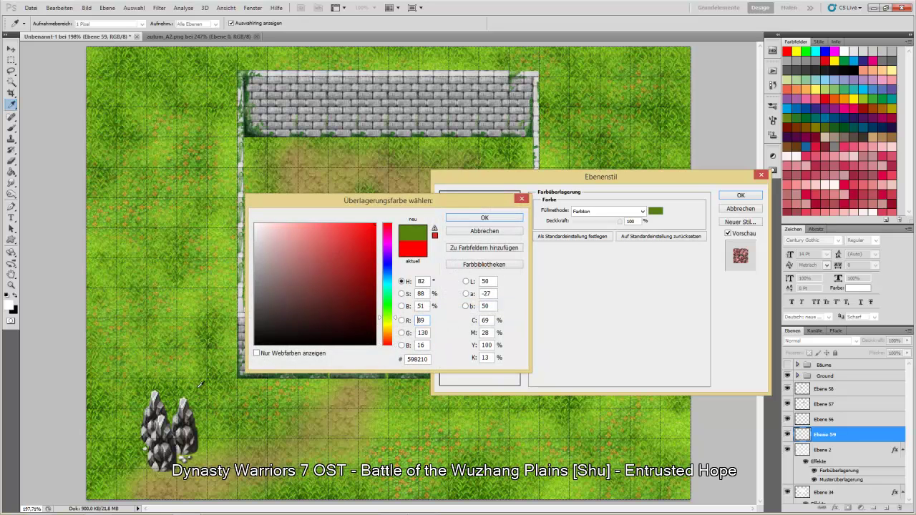
{"action": "left_click", "coordinate": [484, 218]}
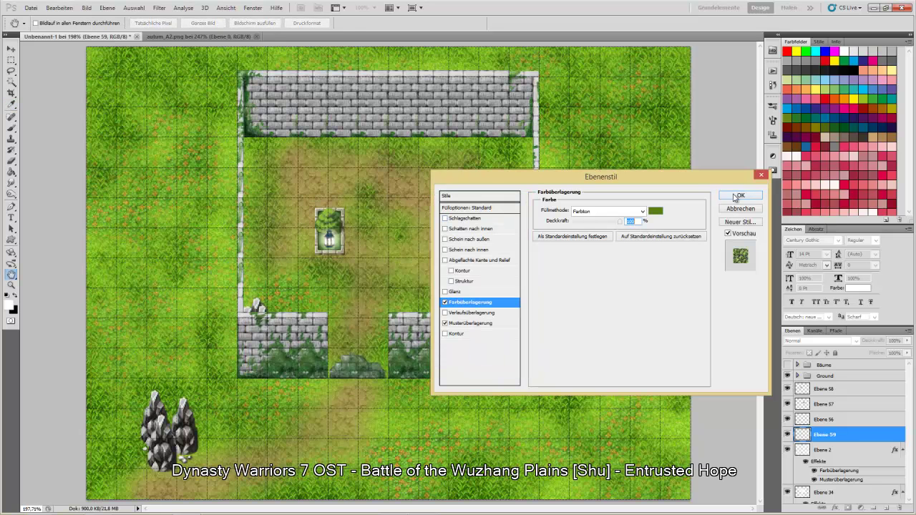
Apply the layer style and set the brush's texture (Struktur) to the newly defined leaf pattern
{"action": "left_click", "coordinate": [743, 199]}
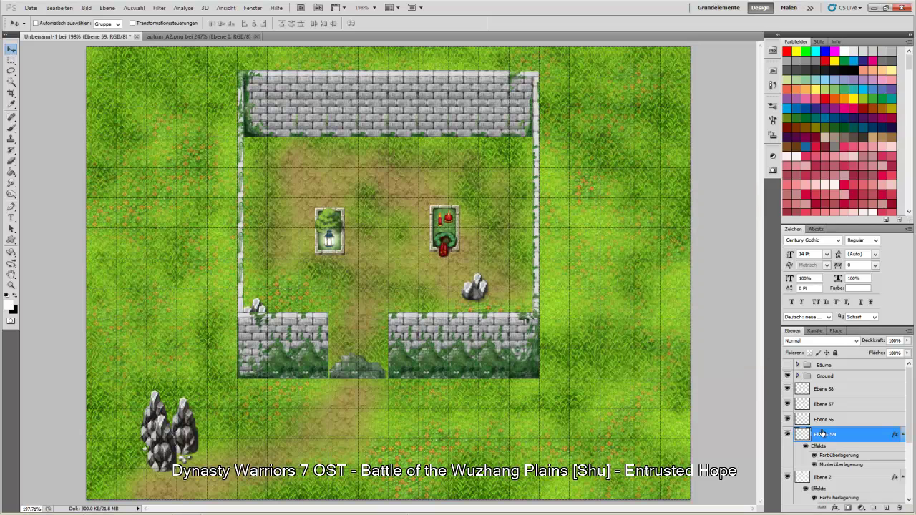
{"action": "left_click", "coordinate": [773, 119]}
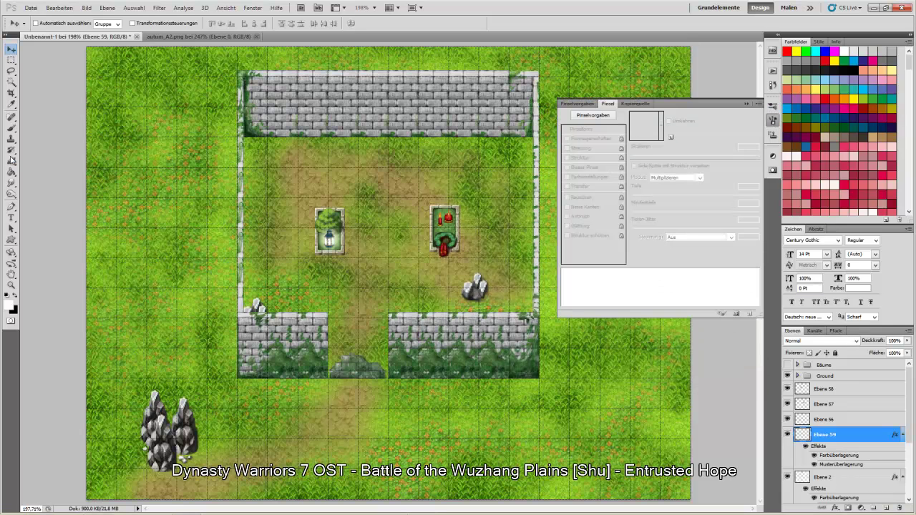
{"action": "left_click", "coordinate": [11, 128]}
{"action": "left_click", "coordinate": [661, 132]}
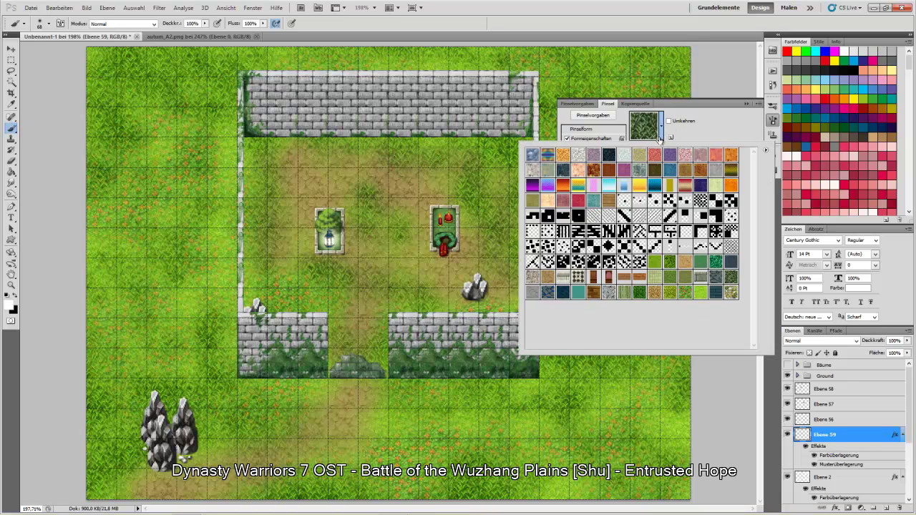
{"action": "left_click", "coordinate": [731, 292]}
{"action": "left_click", "coordinate": [709, 120]}
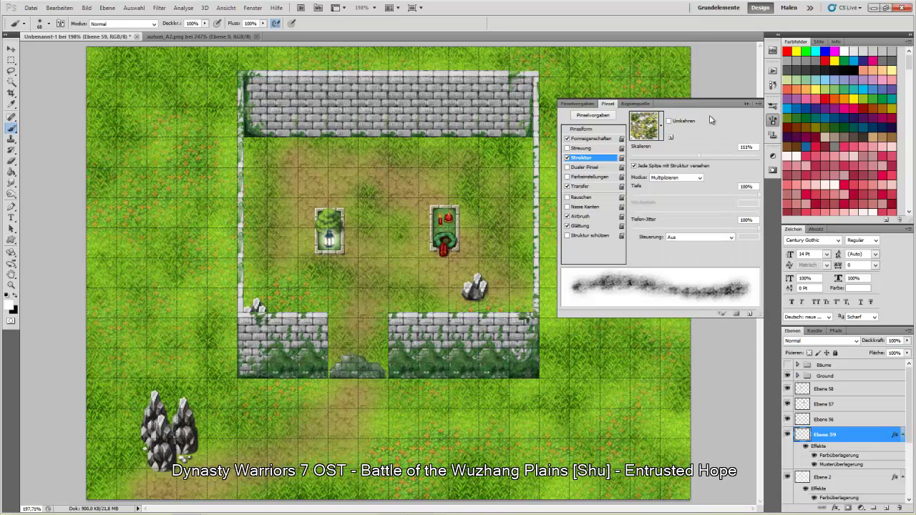
{"action": "left_click", "coordinate": [774, 121]}
Try a long leaf brush stroke on the grass east of the courtyard and undo it
{"action": "mouse_move", "coordinate": [589, 389]}
{"action": "left_mouse_down"}
{"action": "mouse_move", "coordinate": [572, 345]}
{"action": "mouse_move", "coordinate": [594, 252]}
{"action": "mouse_move", "coordinate": [589, 336]}
{"action": "mouse_move", "coordinate": [516, 473]}
{"action": "left_mouse_up"}
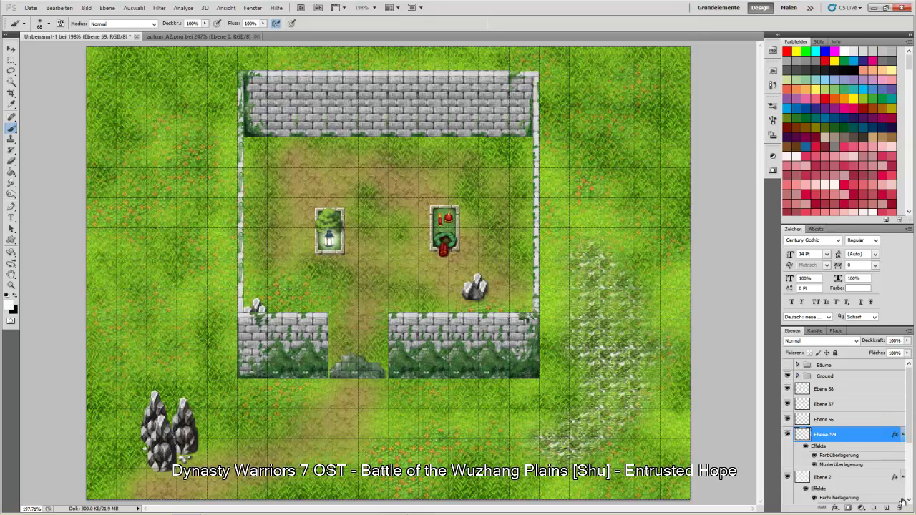
{"action": "left_click", "coordinate": [60, 7]}
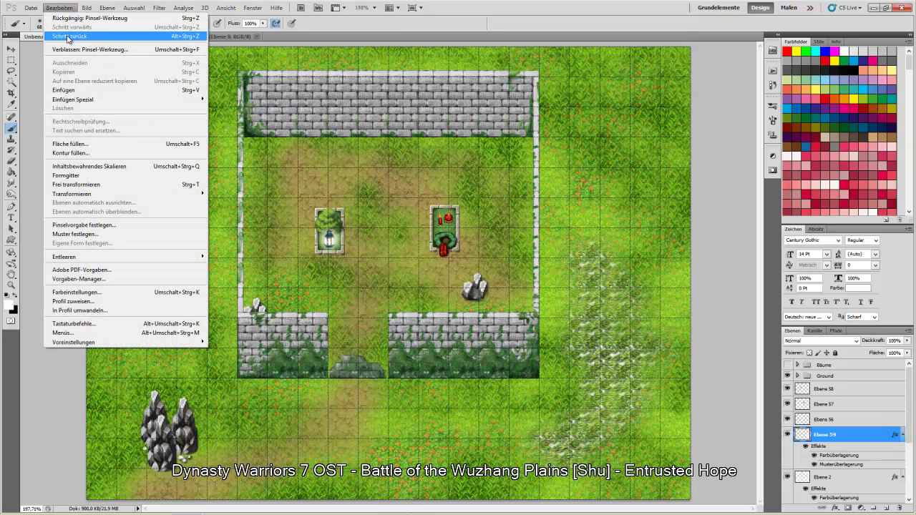
{"action": "left_click", "coordinate": [66, 36]}
Copy the red-orange autumn leaf tile from autum_A2.png and paste it into a new transparent 32 × 32 pixel document
{"action": "left_click", "coordinate": [177, 36]}
{"action": "left_click", "coordinate": [12, 60]}
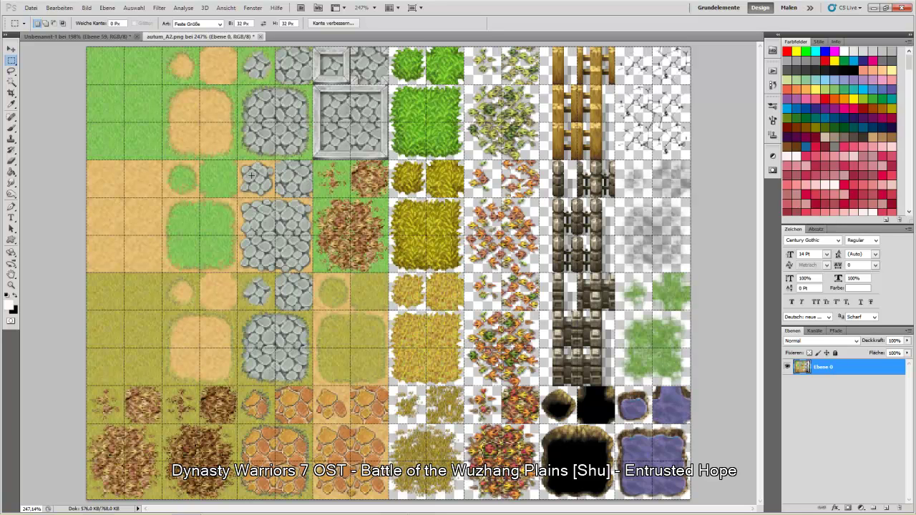
{"action": "left_click", "coordinate": [30, 7]}
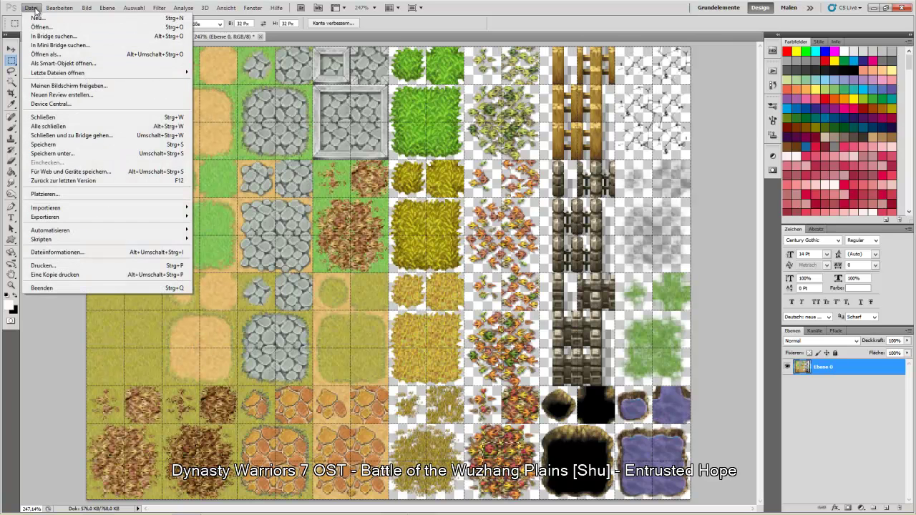
{"action": "left_click", "coordinate": [35, 17]}
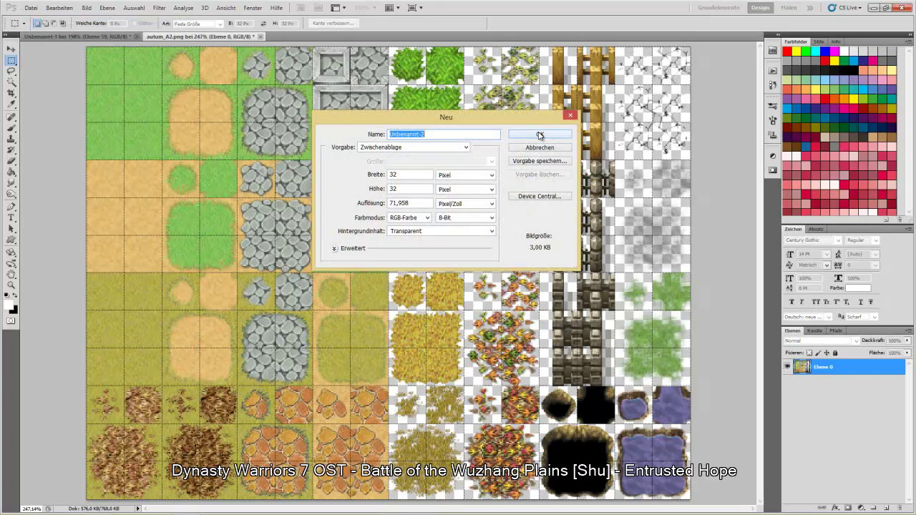
{"action": "left_click", "coordinate": [540, 135]}
{"action": "key", "text": "ctrl+v"}
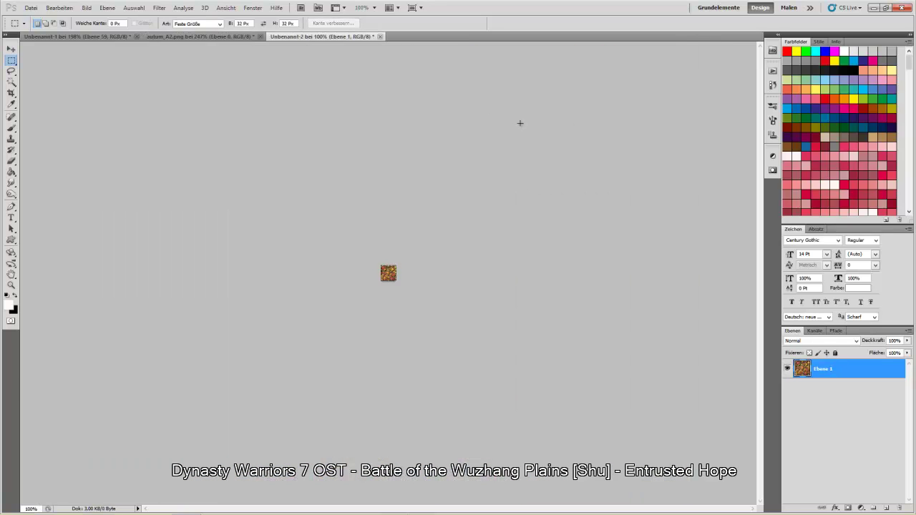
Define the autumn leaf tile as a pattern under the suggested name and close its temporary document without saving
{"action": "left_click", "coordinate": [59, 7]}
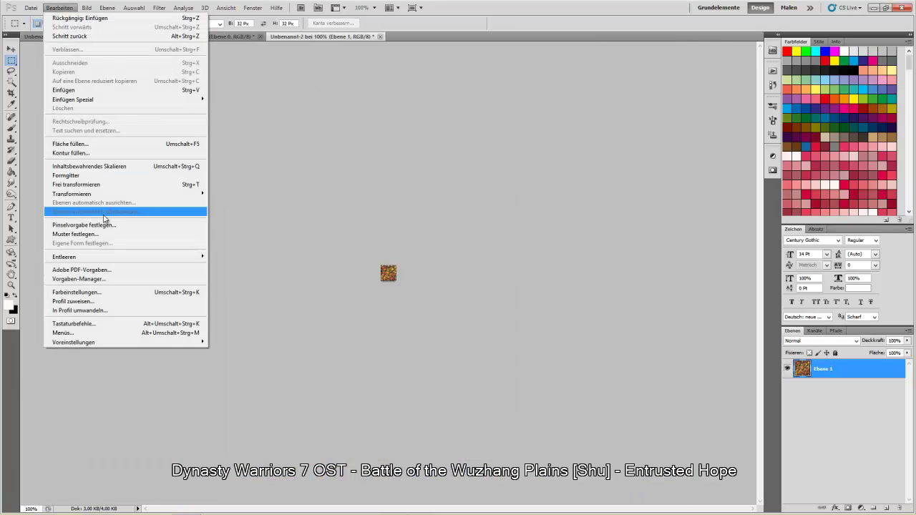
{"action": "left_click", "coordinate": [107, 237]}
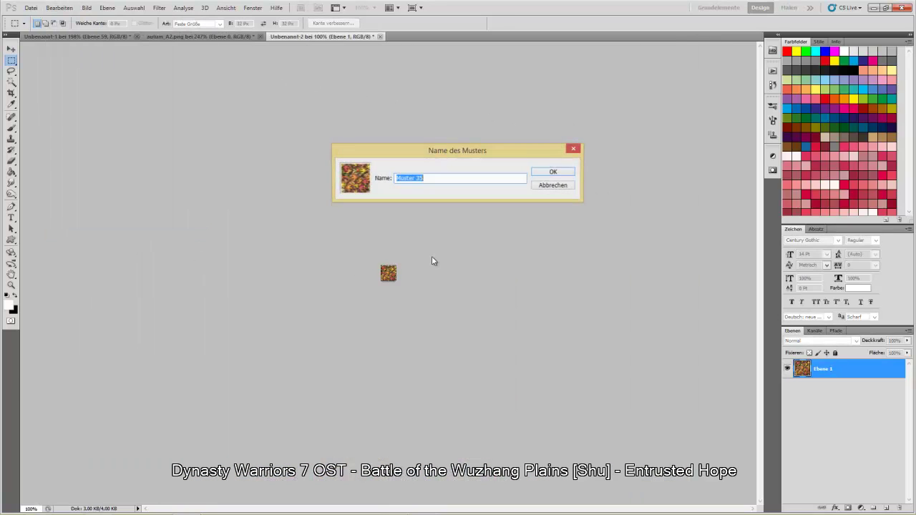
{"action": "left_click", "coordinate": [552, 173]}
{"action": "left_click", "coordinate": [380, 37]}
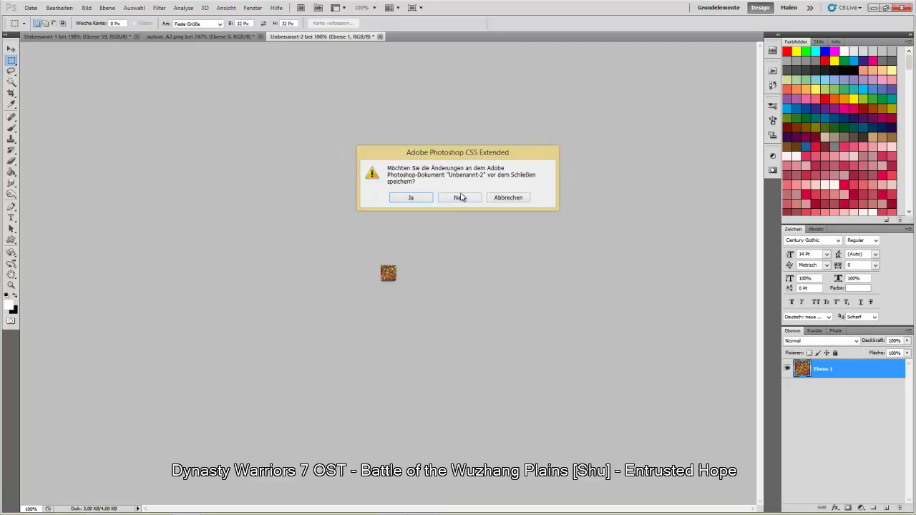
{"action": "left_click", "coordinate": [460, 198]}
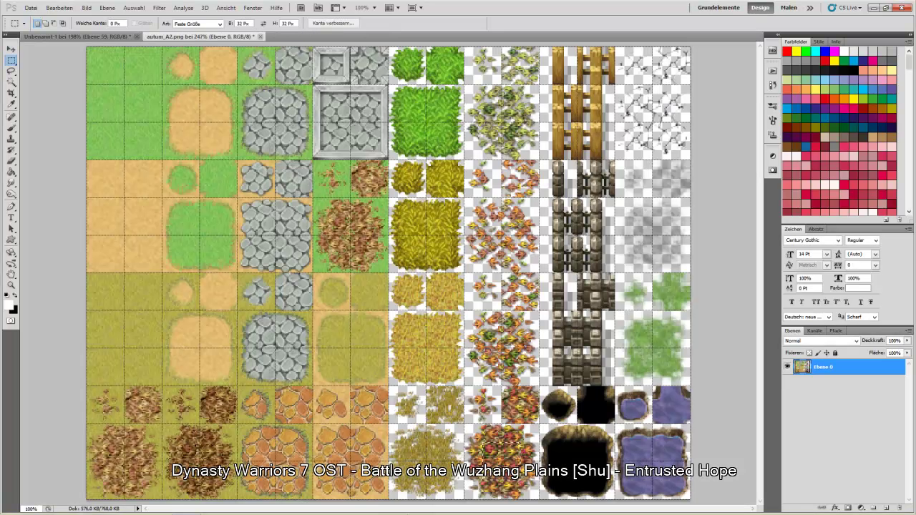
Return to the map document and change Ebene 59's pattern overlay (Musterüberlagerung) to the red-orange autumn leaf pattern
{"action": "left_click", "coordinate": [87, 48]}
{"action": "left_click", "coordinate": [75, 36]}
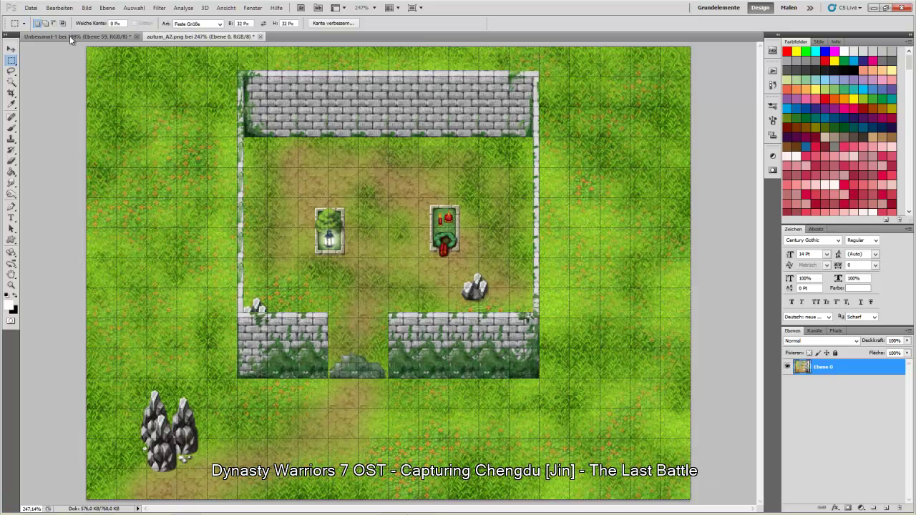
{"action": "right_click", "coordinate": [846, 434]}
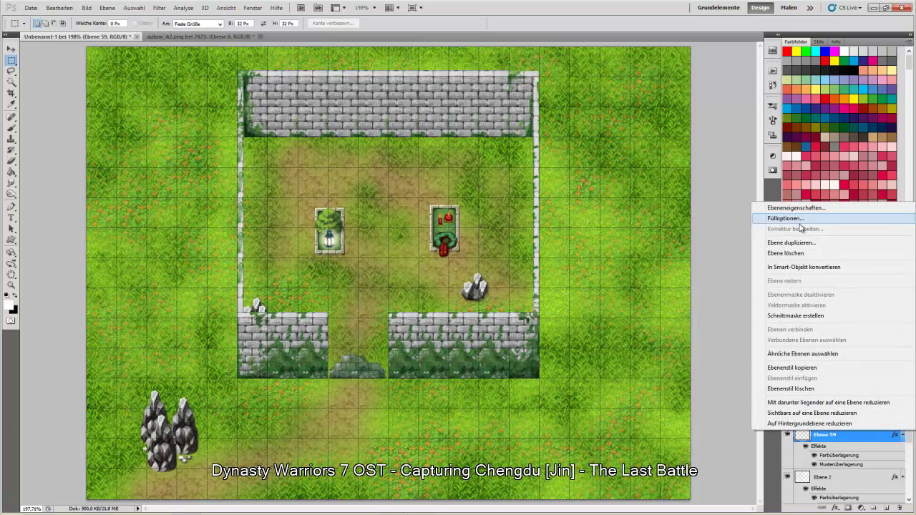
{"action": "left_click", "coordinate": [803, 222]}
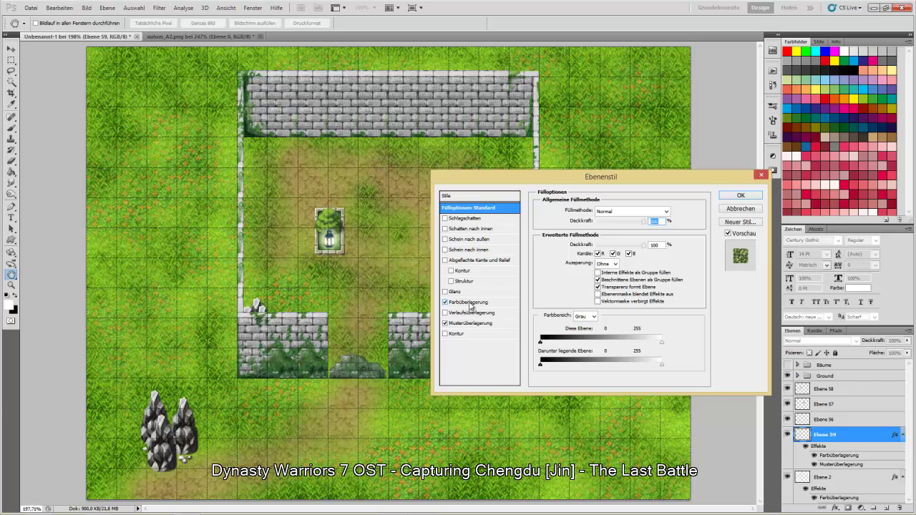
{"action": "left_click", "coordinate": [470, 304]}
{"action": "left_click", "coordinate": [472, 324]}
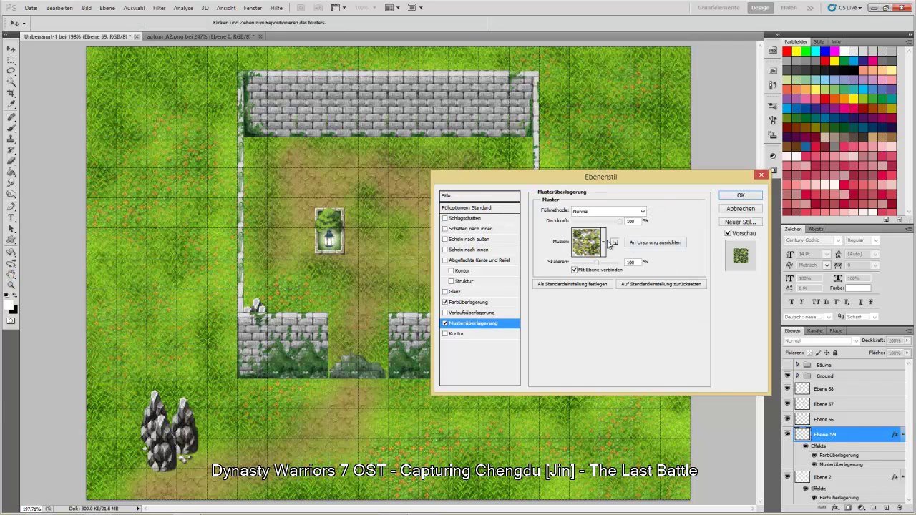
{"action": "left_click", "coordinate": [603, 243]}
{"action": "left_click", "coordinate": [475, 424]}
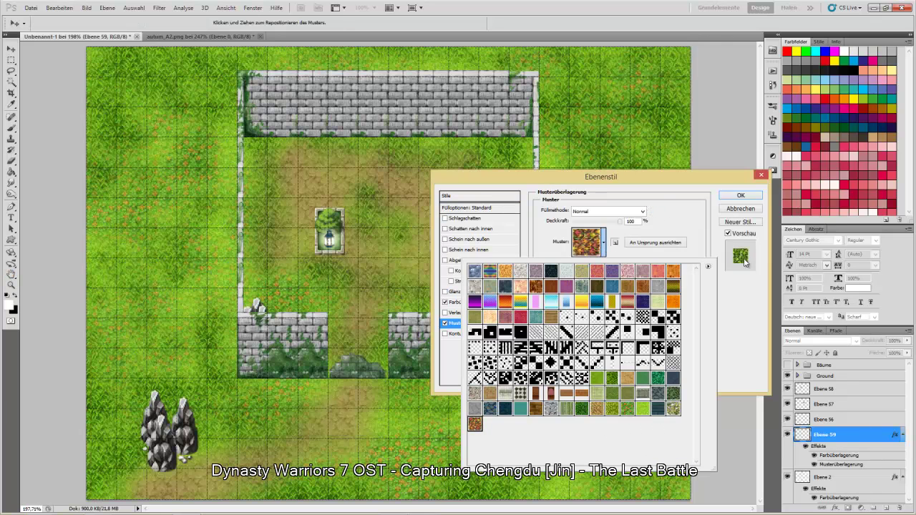
{"action": "left_click", "coordinate": [741, 200]}
{"action": "left_click", "coordinate": [741, 196]}
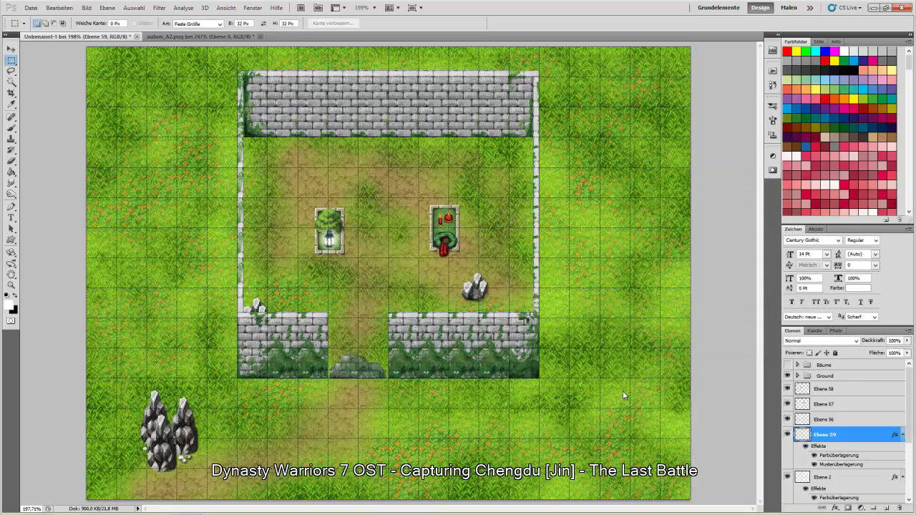
Try a leaf brush stroke on the path beside the large rocks and undo it
{"action": "left_click", "coordinate": [12, 127]}
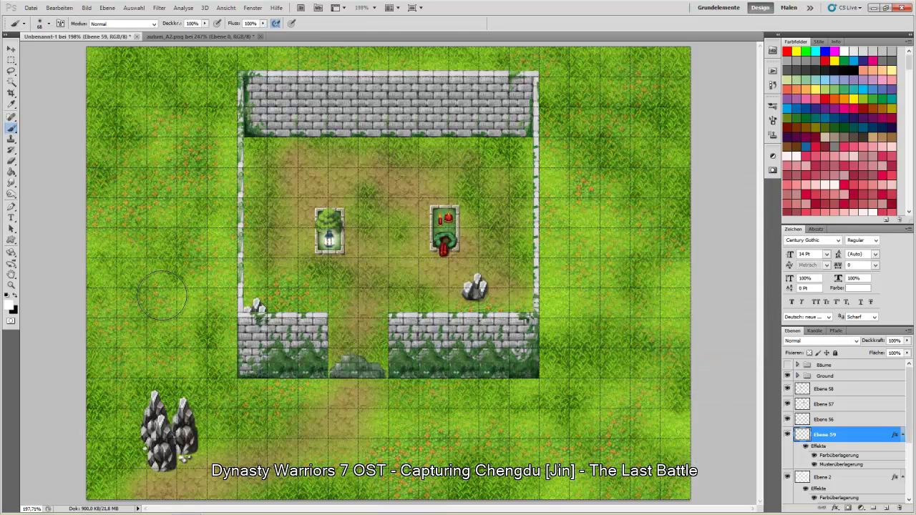
{"action": "mouse_move", "coordinate": [290, 446]}
{"action": "left_mouse_down"}
{"action": "mouse_move", "coordinate": [262, 452]}
{"action": "mouse_move", "coordinate": [197, 494]}
{"action": "left_mouse_up"}
{"action": "left_click", "coordinate": [59, 7]}
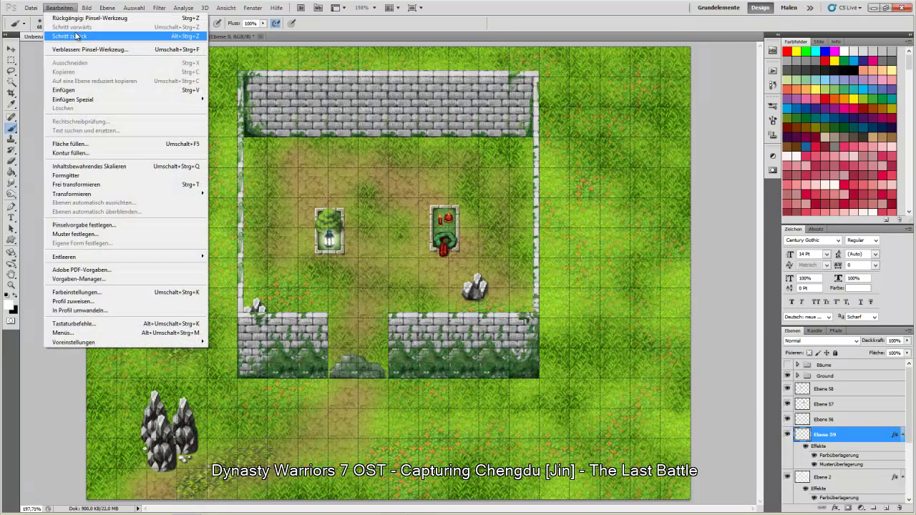
{"action": "left_click", "coordinate": [71, 40]}
Paint green leaf patches on Ebene 59 over the grass south, east and west of the walled courtyard
{"action": "mouse_move", "coordinate": [736, 464]}
{"action": "left_mouse_down"}
{"action": "mouse_move", "coordinate": [680, 453]}
{"action": "mouse_move", "coordinate": [667, 489]}
{"action": "mouse_move", "coordinate": [638, 510]}
{"action": "mouse_move", "coordinate": [626, 446]}
{"action": "mouse_move", "coordinate": [445, 450]}
{"action": "mouse_move", "coordinate": [415, 471]}
{"action": "left_mouse_up"}
{"action": "mouse_move", "coordinate": [609, 172]}
{"action": "left_mouse_down"}
{"action": "mouse_move", "coordinate": [579, 287]}
{"action": "mouse_move", "coordinate": [630, 318]}
{"action": "mouse_move", "coordinate": [696, 310]}
{"action": "left_mouse_up"}
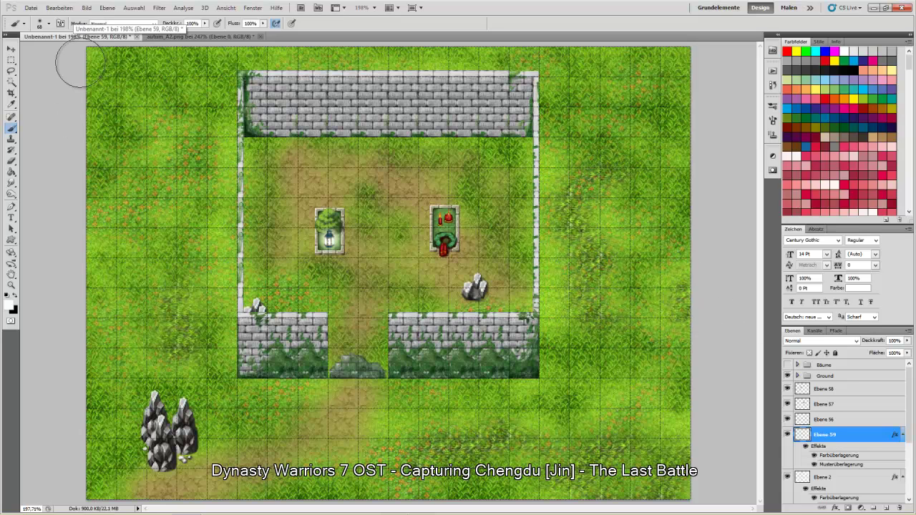
{"action": "left_click_drag", "start_coordinate": [104, 153], "coordinate": [74, 246]}
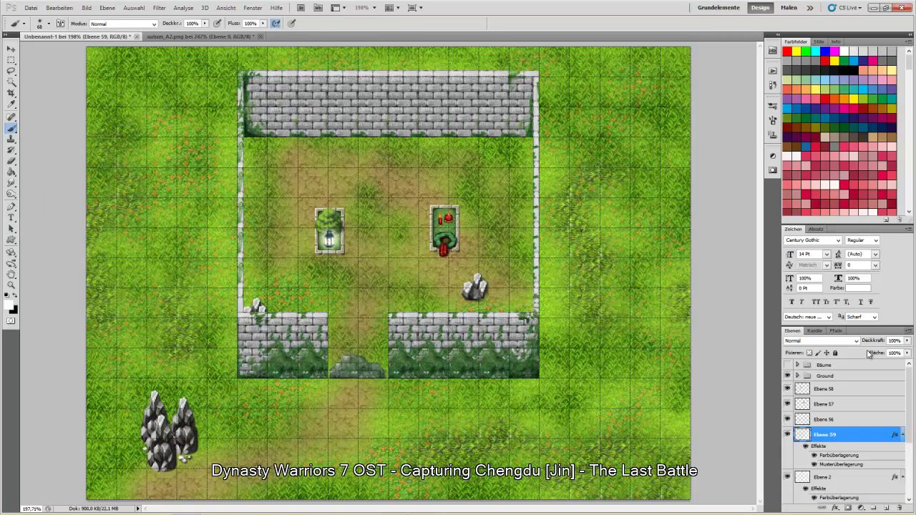
Add a new layer above Ebene 59 and give it a pattern overlay using the red-orange autumn leaf pattern
{"action": "left_click", "coordinate": [886, 507]}
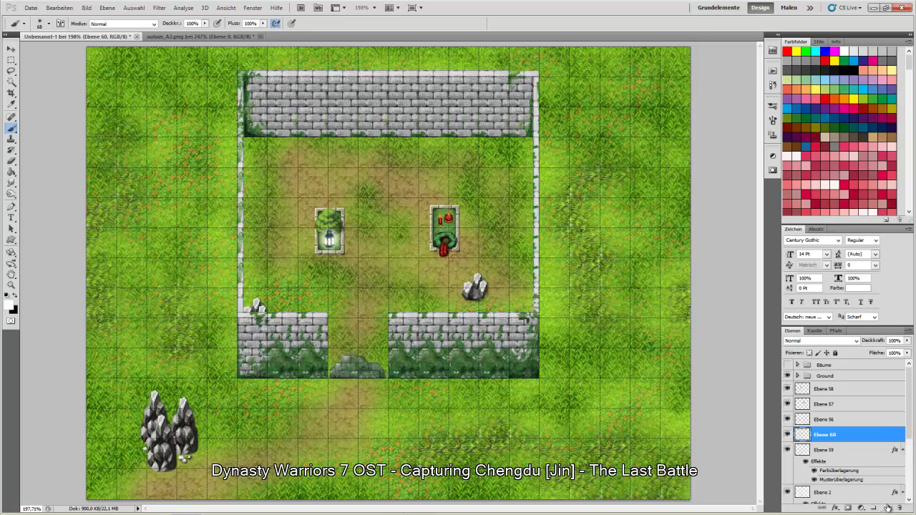
{"action": "right_click", "coordinate": [864, 433]}
{"action": "left_click", "coordinate": [814, 221]}
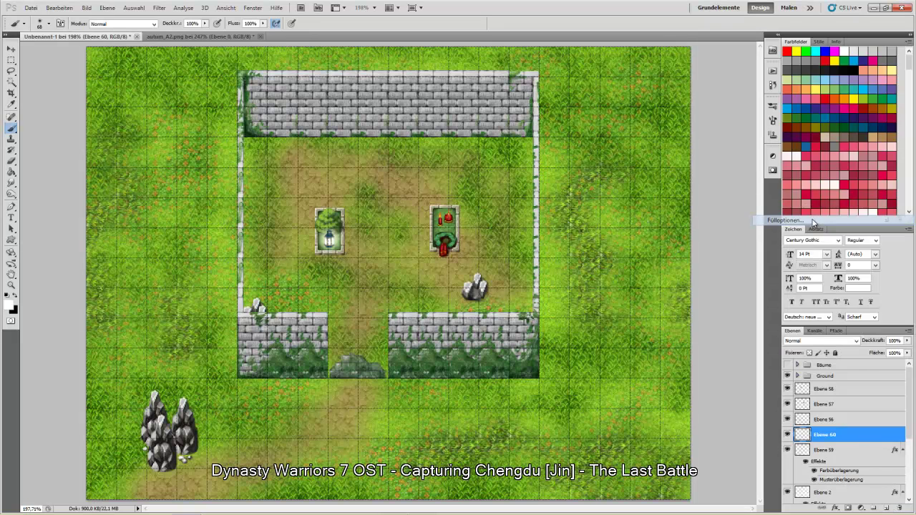
{"action": "left_click", "coordinate": [473, 314]}
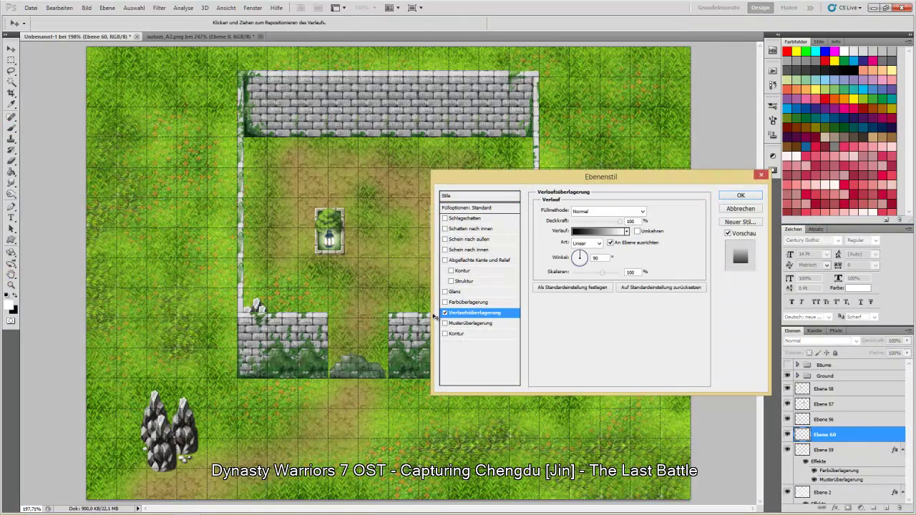
{"action": "left_click", "coordinate": [446, 313]}
{"action": "left_click", "coordinate": [480, 324]}
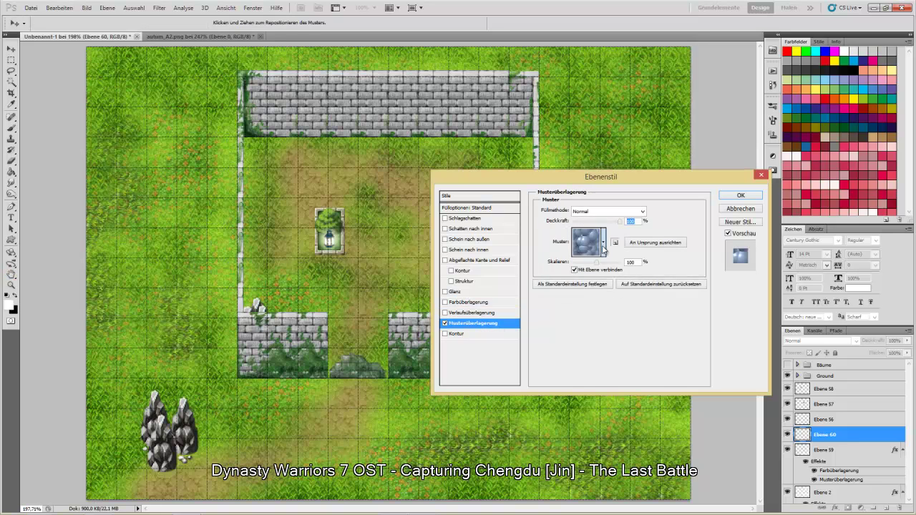
{"action": "left_click", "coordinate": [603, 242]}
{"action": "left_click", "coordinate": [674, 409]}
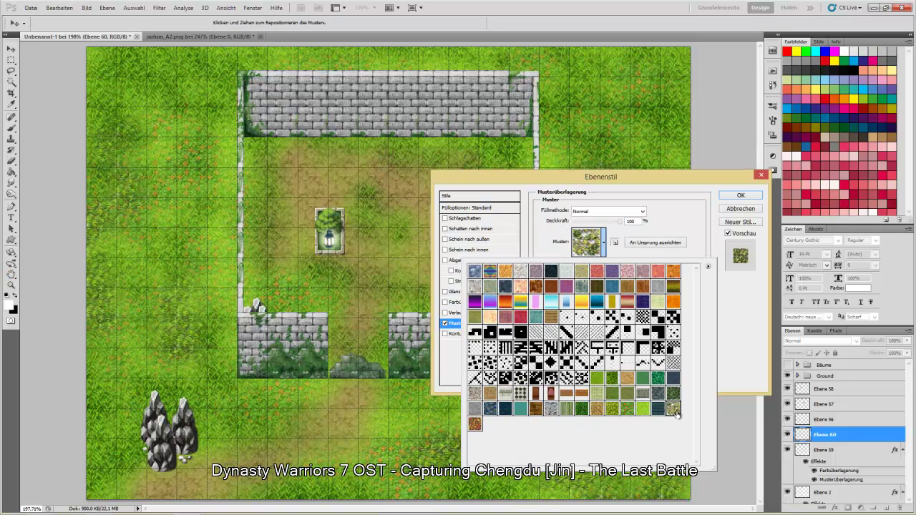
{"action": "left_click", "coordinate": [474, 424]}
{"action": "left_click", "coordinate": [666, 195]}
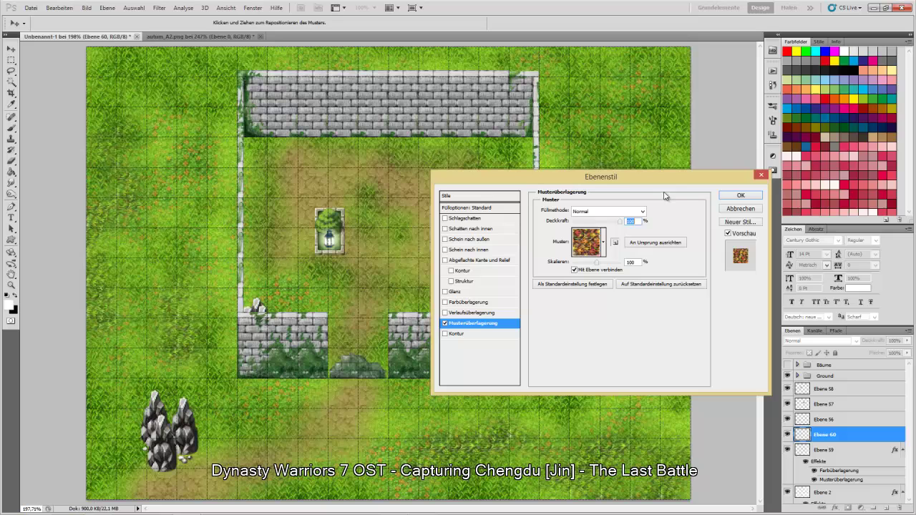
Add a gradient overlay (Verlaufsüberlagerung) to the new layer with blend mode Farbe and a dark-red to pink gradient
{"action": "left_click", "coordinate": [445, 313]}
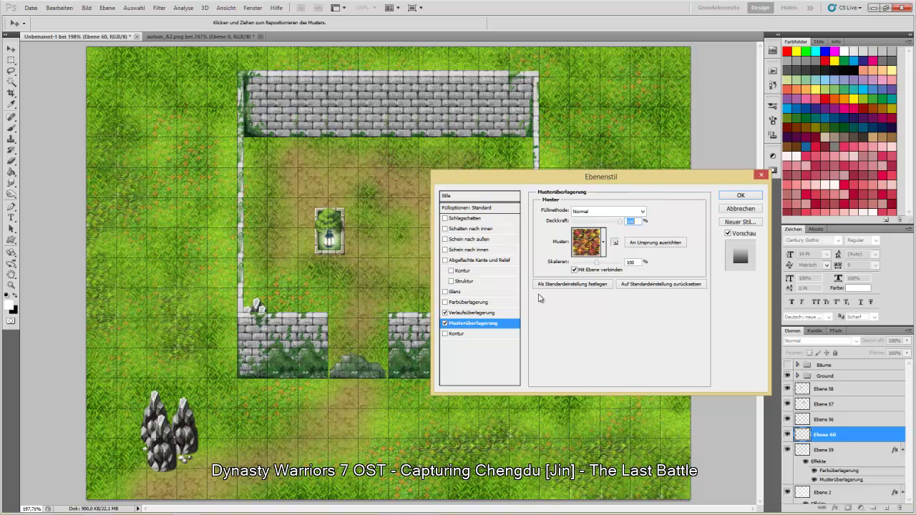
{"action": "left_click", "coordinate": [498, 313]}
{"action": "left_click", "coordinate": [637, 212]}
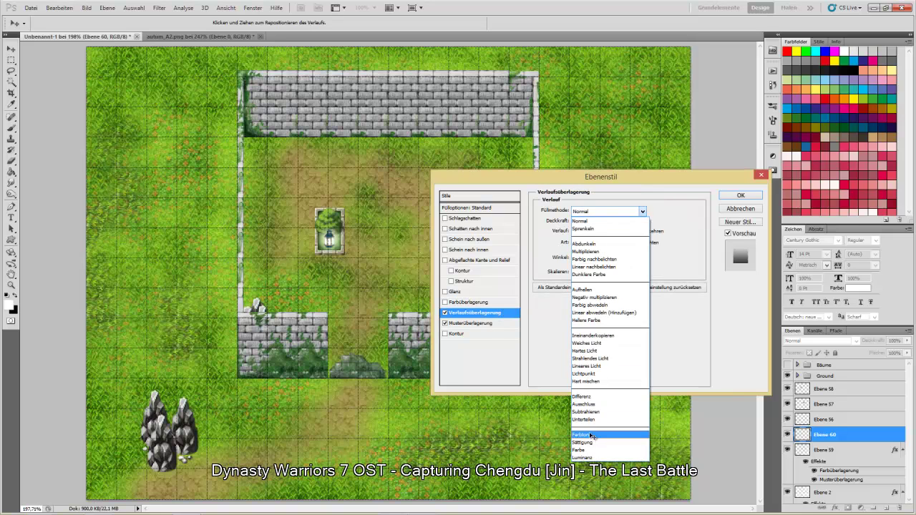
{"action": "left_click", "coordinate": [592, 436]}
{"action": "left_click", "coordinate": [625, 232]}
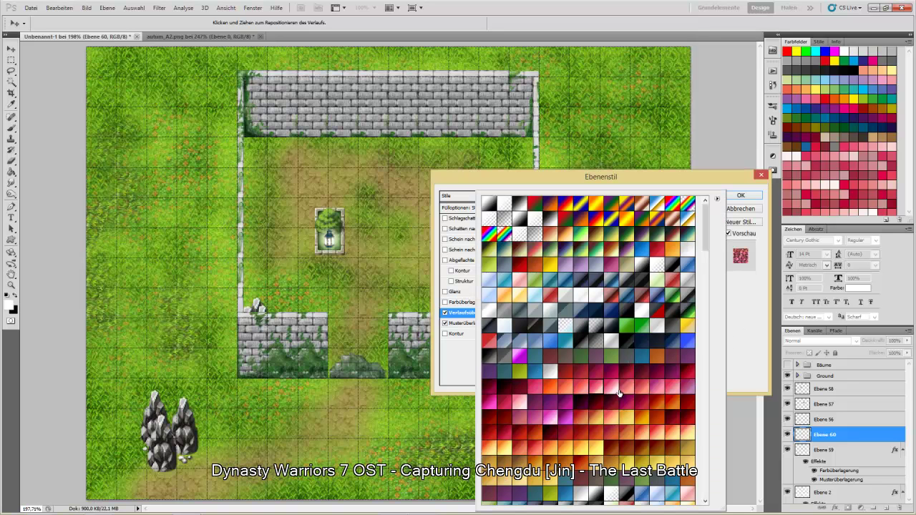
{"action": "left_click", "coordinate": [752, 342]}
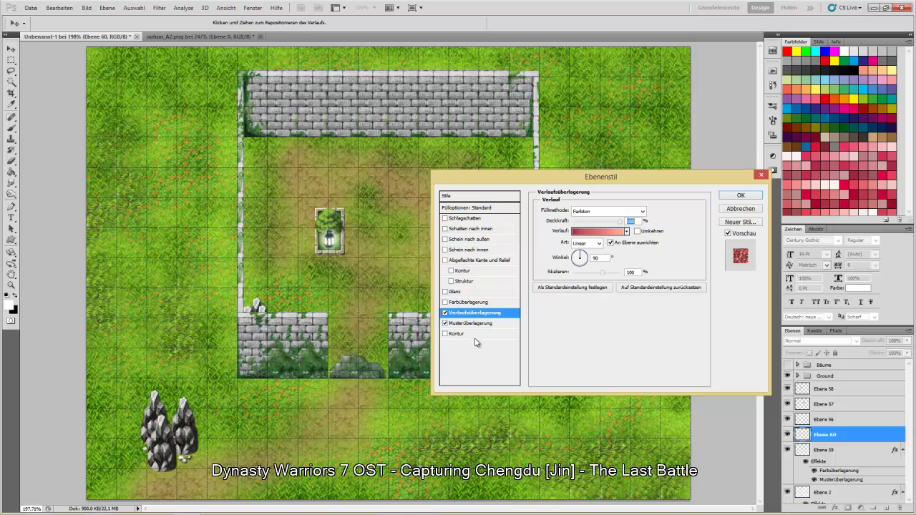
{"action": "left_click", "coordinate": [644, 212]}
{"action": "left_click", "coordinate": [594, 451]}
{"action": "left_click", "coordinate": [741, 196]}
Paint red leaf patches inside the courtyard, around the southern entrance and above the grave with red decorations
{"action": "mouse_move", "coordinate": [358, 290]}
{"action": "left_mouse_down"}
{"action": "mouse_move", "coordinate": [348, 314]}
{"action": "mouse_move", "coordinate": [364, 337]}
{"action": "mouse_move", "coordinate": [298, 293]}
{"action": "mouse_move", "coordinate": [276, 299]}
{"action": "left_mouse_up"}
{"action": "mouse_move", "coordinate": [378, 188]}
{"action": "left_mouse_down"}
{"action": "mouse_move", "coordinate": [419, 194]}
{"action": "mouse_move", "coordinate": [443, 168]}
{"action": "mouse_move", "coordinate": [469, 175]}
{"action": "left_mouse_up"}
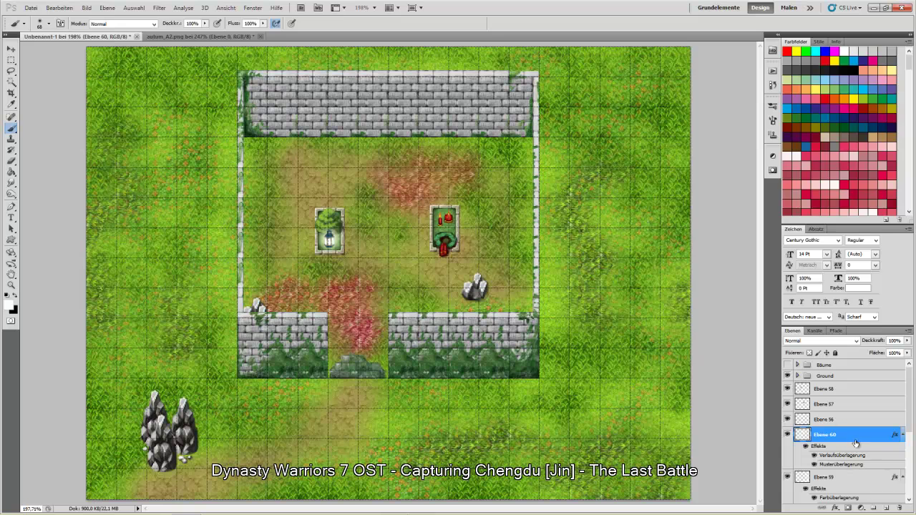
Show the Bäume group and paint red leaf patches south of the courtyard wall, outside the east wall and above the southwest rocks
{"action": "left_click", "coordinate": [788, 365]}
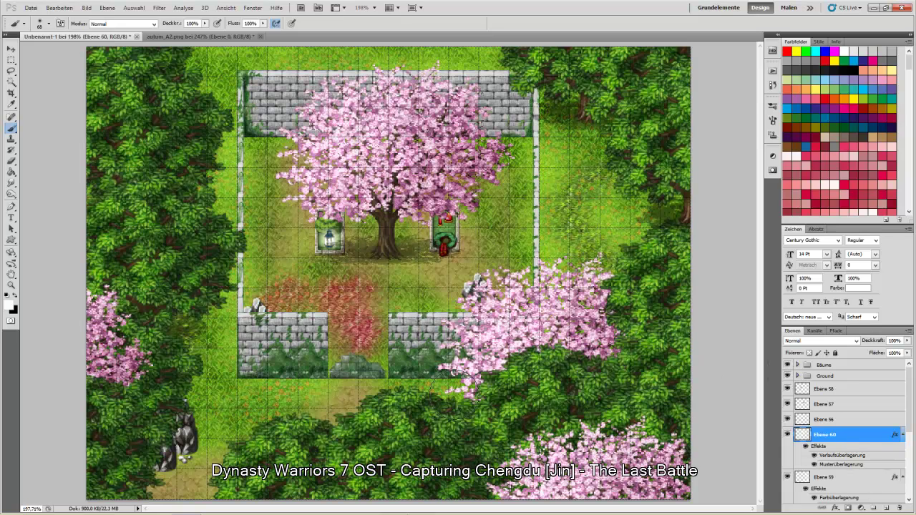
{"action": "left_click_drag", "start_coordinate": [430, 387], "coordinate": [469, 383]}
{"action": "left_click_drag", "start_coordinate": [547, 261], "coordinate": [594, 286]}
{"action": "left_click_drag", "start_coordinate": [199, 382], "coordinate": [192, 395]}
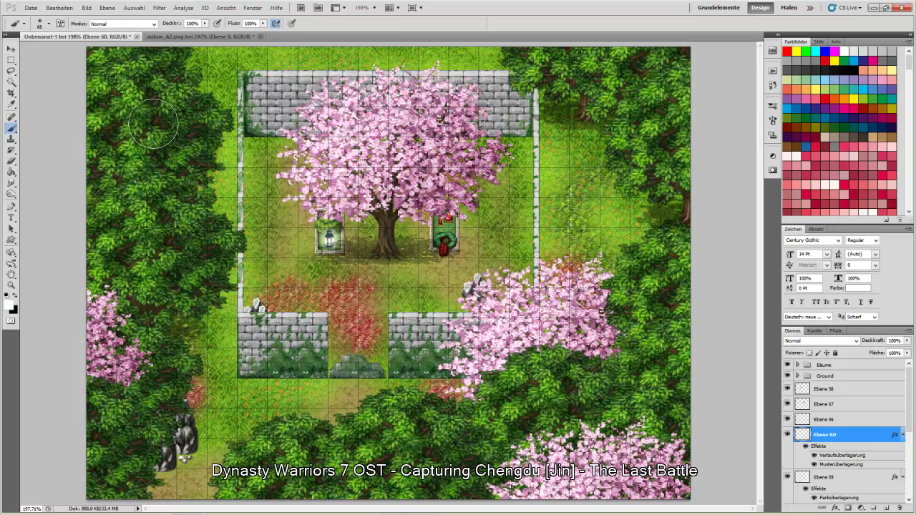
{"action": "left_click", "coordinate": [11, 49]}
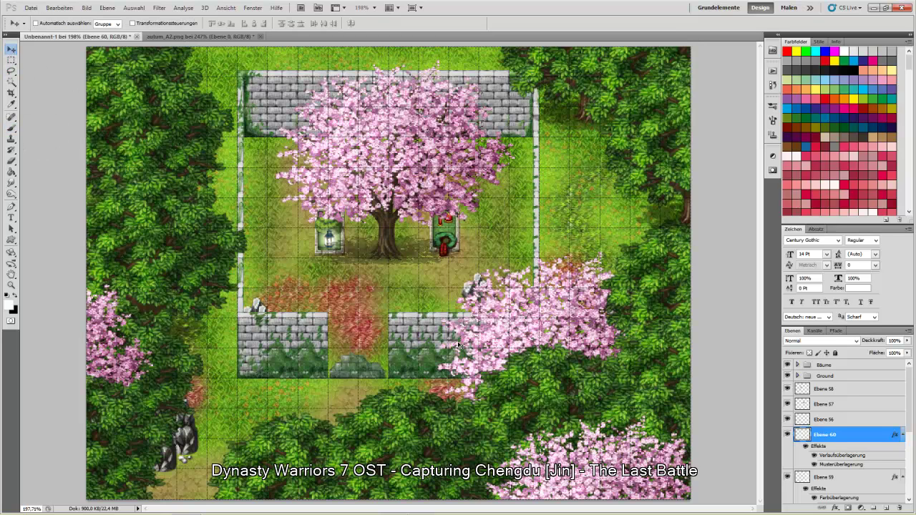
Try a reversed, paler pink gradient in the gradient overlay of Ebene 60
{"action": "right_click", "coordinate": [846, 441]}
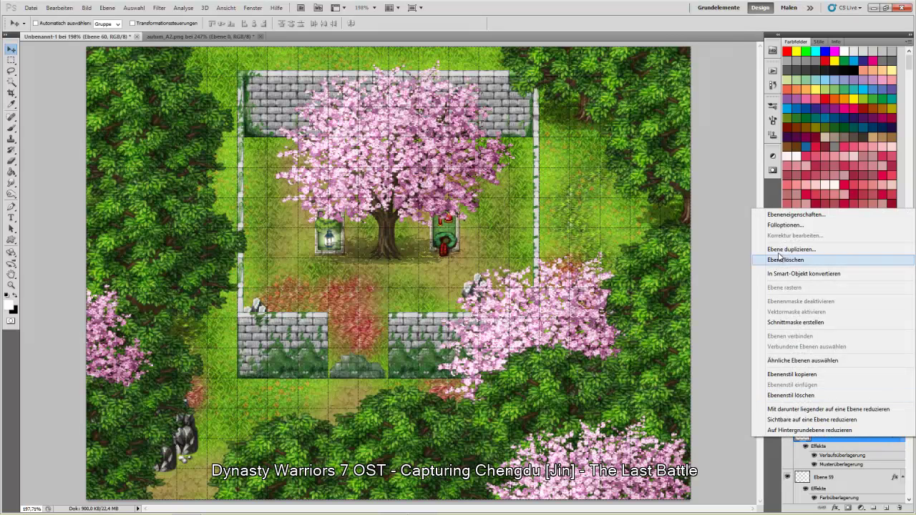
{"action": "left_click", "coordinate": [785, 225]}
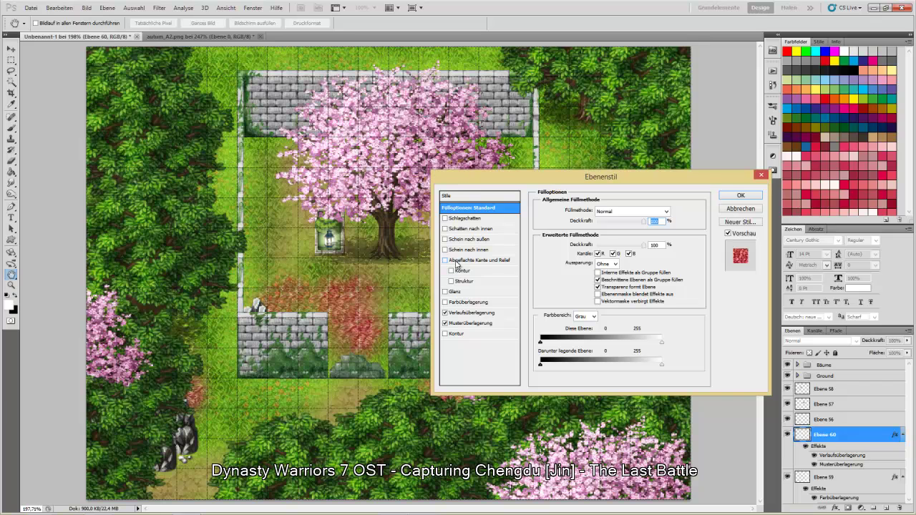
{"action": "left_click", "coordinate": [509, 314]}
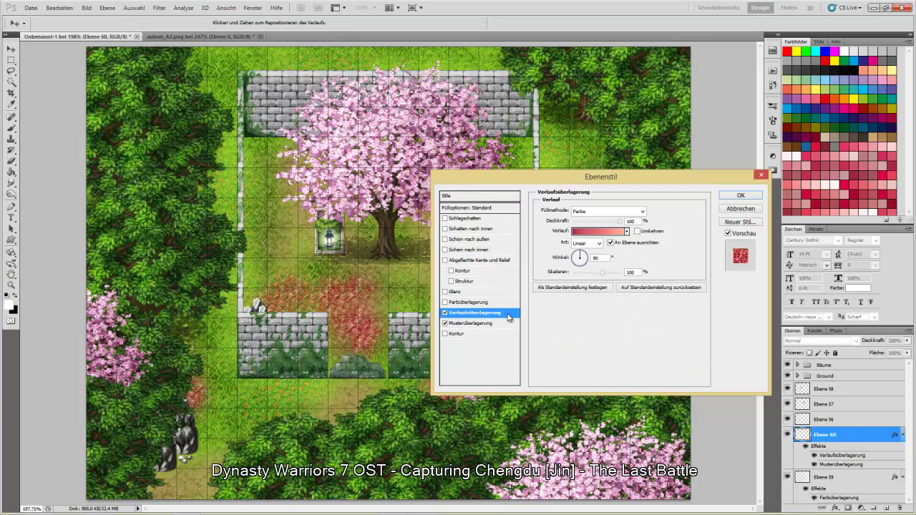
{"action": "left_click", "coordinate": [637, 232]}
{"action": "left_click", "coordinate": [637, 232]}
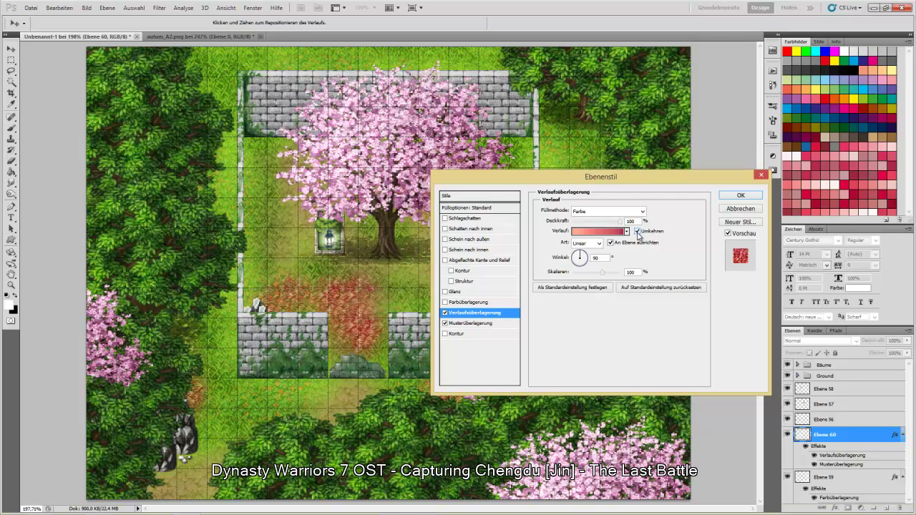
{"action": "left_click", "coordinate": [627, 232]}
{"action": "scroll", "coordinate": [488, 418], "scroll_direction": "down", "scroll_amount": 3}
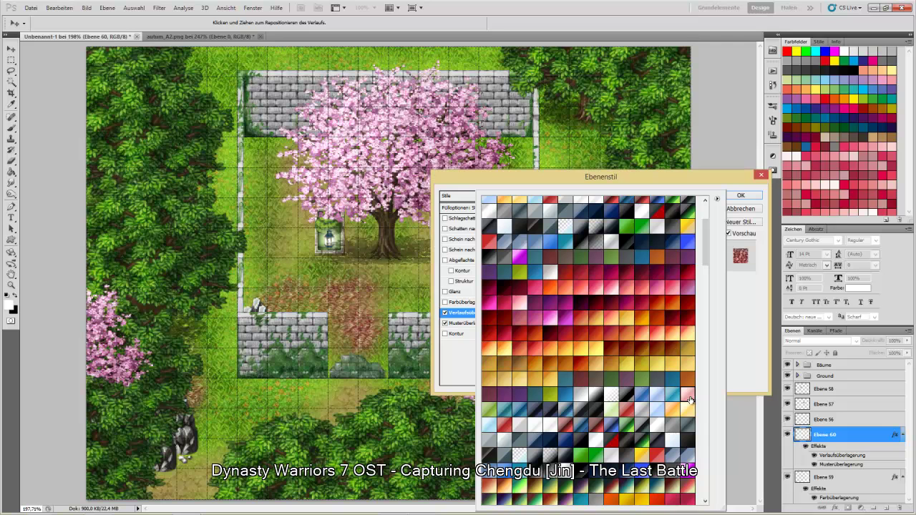
{"action": "scroll", "coordinate": [527, 348], "scroll_direction": "down", "scroll_amount": 5}
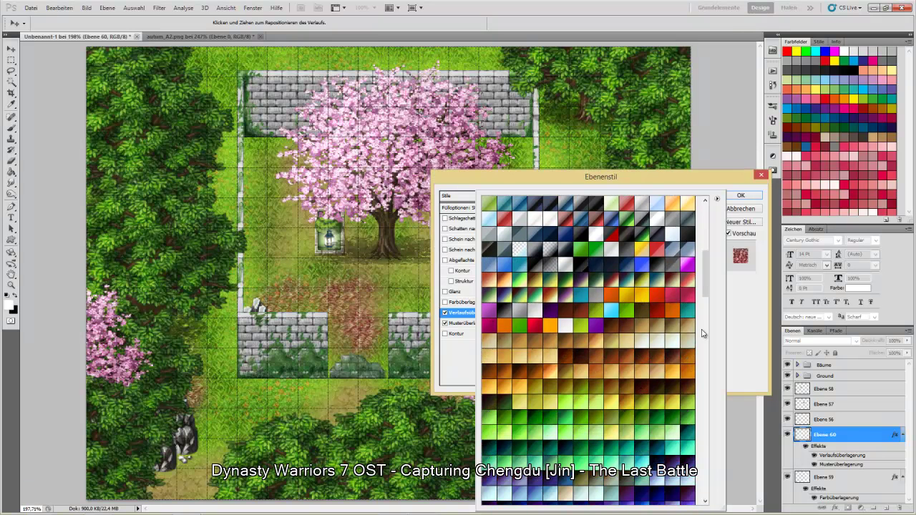
{"action": "left_click_drag", "start_coordinate": [709, 287], "coordinate": [711, 327]}
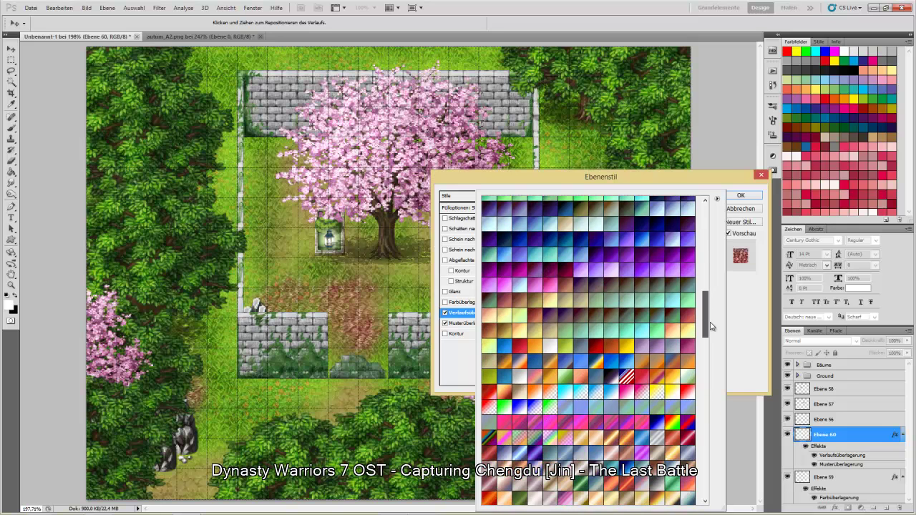
{"action": "left_click", "coordinate": [735, 318]}
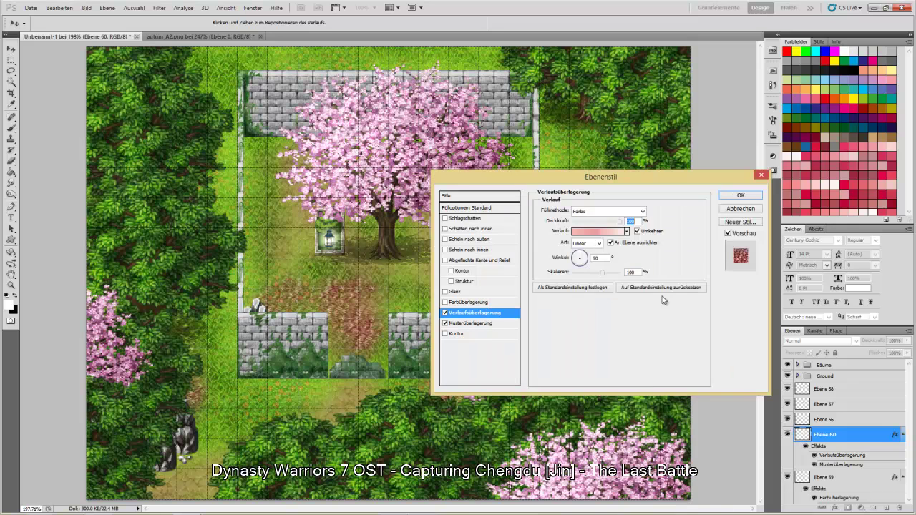
Try the gradient overlay with blend mode Farbton, no reversal, 77% opacity and the Winkel and Reflektiert styles
{"action": "left_click", "coordinate": [610, 212]}
{"action": "left_click", "coordinate": [586, 432]}
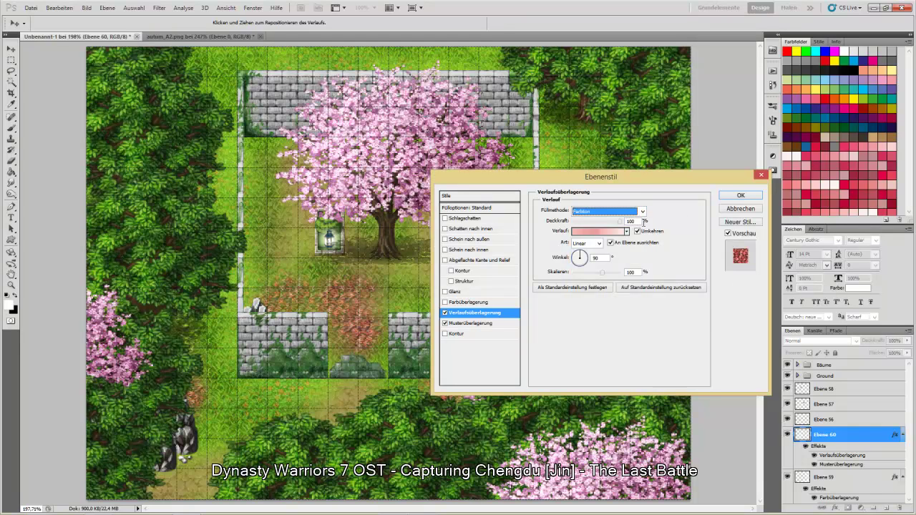
{"action": "left_click", "coordinate": [638, 231]}
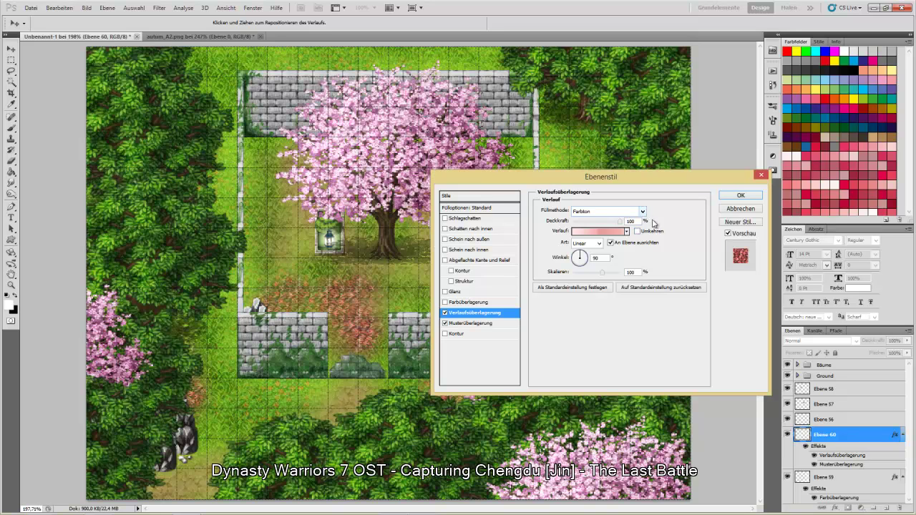
{"action": "left_click_drag", "start_coordinate": [622, 225], "coordinate": [601, 225]}
{"action": "left_click", "coordinate": [587, 243]}
{"action": "left_click", "coordinate": [586, 264]}
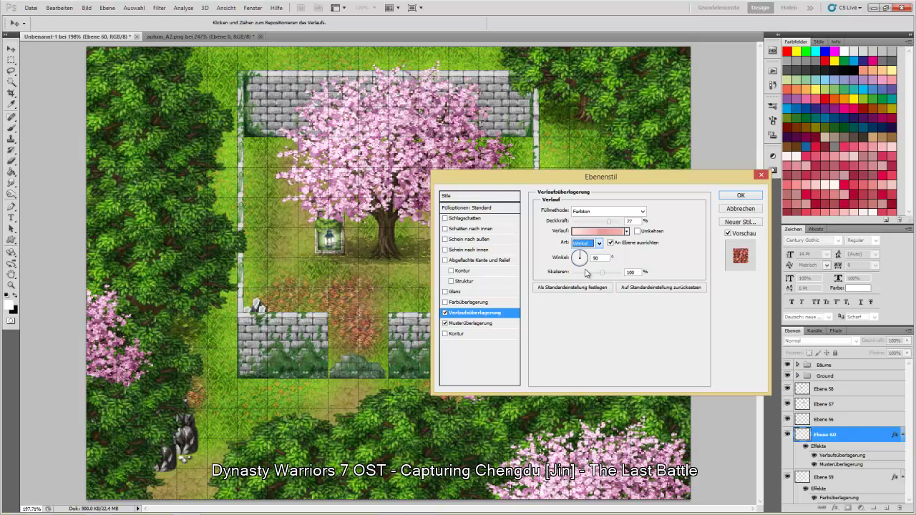
{"action": "left_click", "coordinate": [594, 244]}
{"action": "left_click", "coordinate": [591, 273]}
Turn off the gradient overlay on Ebene 60, apply the layer style and hide the Bäume group
{"action": "left_click", "coordinate": [445, 313]}
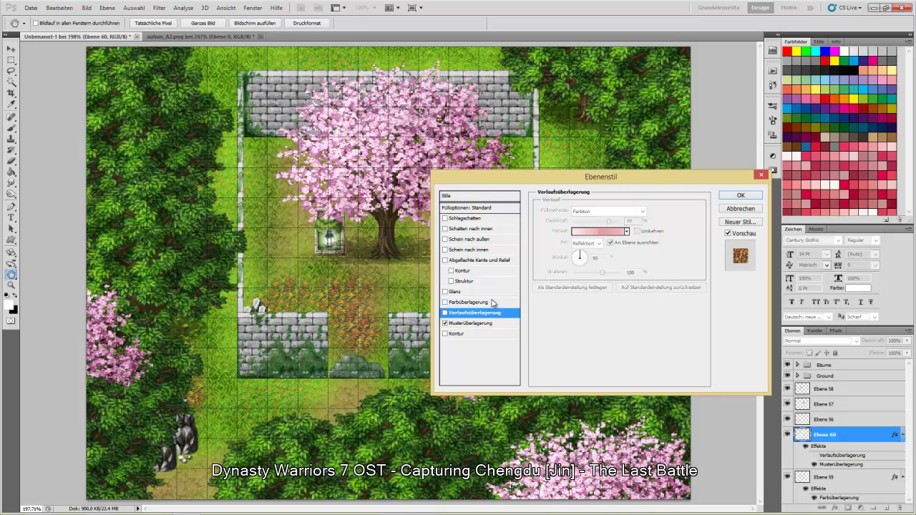
{"action": "left_click", "coordinate": [730, 197]}
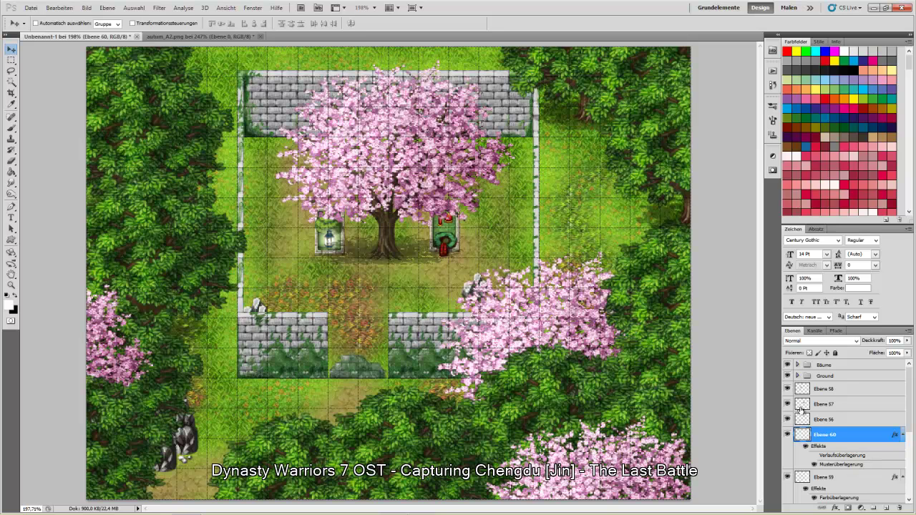
{"action": "left_click", "coordinate": [788, 365]}
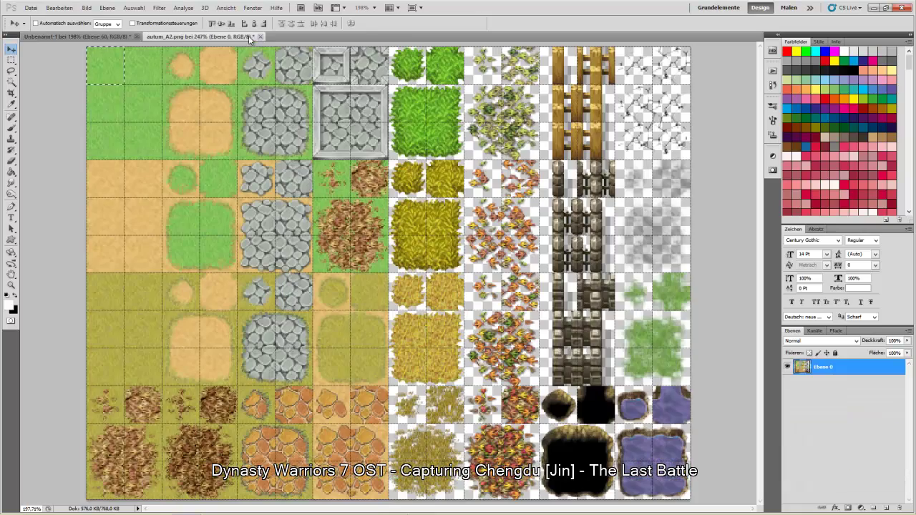
Close the autum_A2.png tileset without saving its changes
{"action": "left_click", "coordinate": [248, 36]}
{"action": "left_click", "coordinate": [260, 36]}
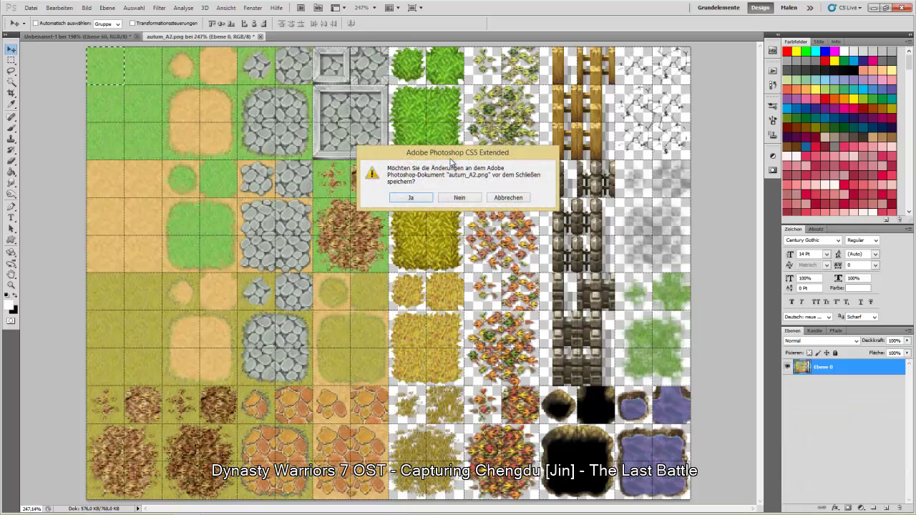
{"action": "left_click", "coordinate": [460, 198]}
{"action": "left_click", "coordinate": [31, 9]}
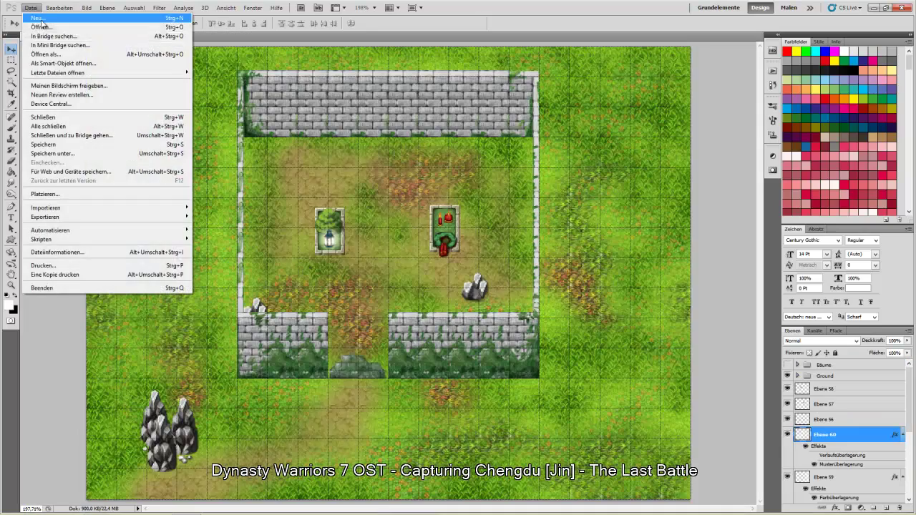
{"action": "left_click", "coordinate": [41, 27]}
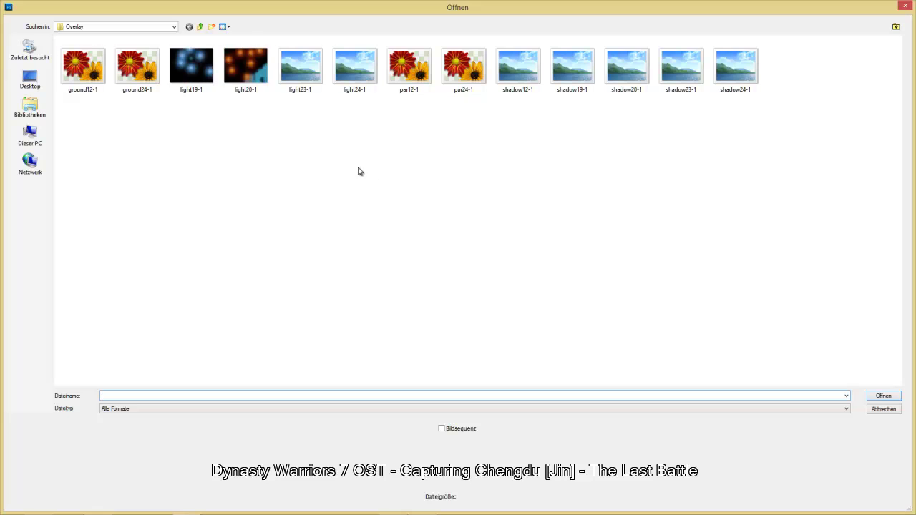
{"action": "left_click", "coordinate": [907, 7]}
Switch to the file explorer and go from the Pandamaru folder to the Hanzo folder within Tilesets
{"action": "left_click", "coordinate": [880, 11]}
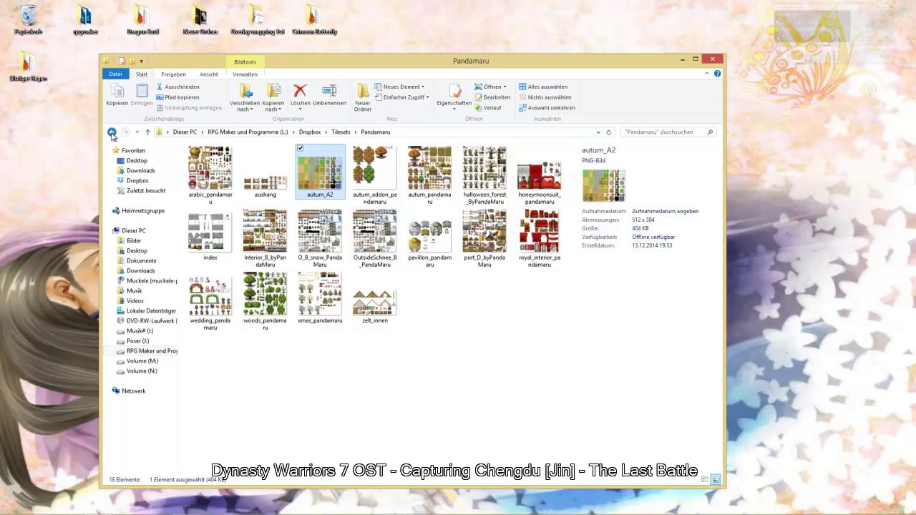
{"action": "left_click", "coordinate": [112, 133]}
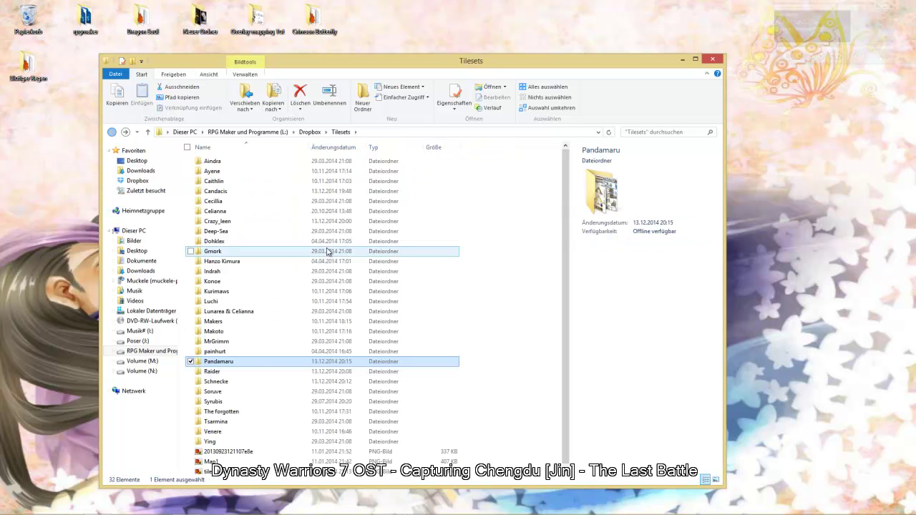
{"action": "double_click", "coordinate": [222, 261]}
{"action": "scroll", "coordinate": [439, 324], "scroll_direction": "down", "scroll_amount": 1}
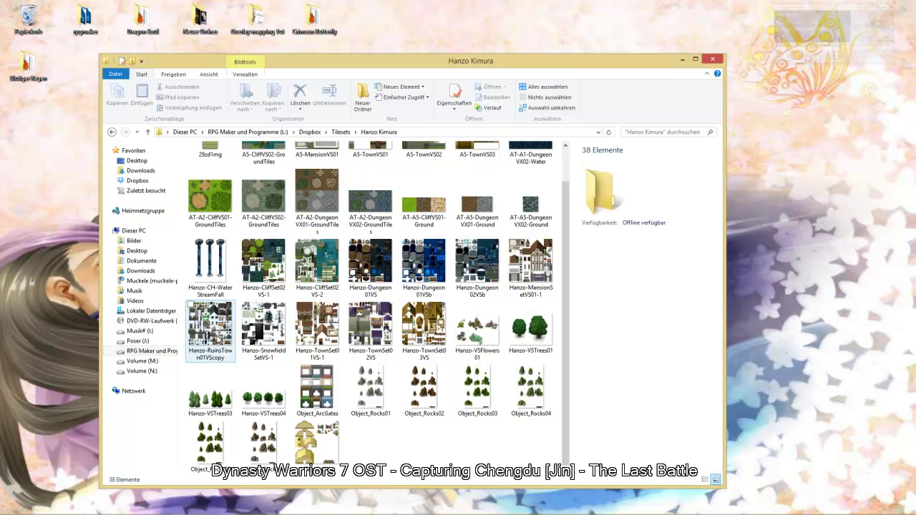
Preview the Hanzo-RuinsTown01VScopy tileset enlarged in the photo viewer and close it
{"action": "double_click", "coordinate": [210, 337]}
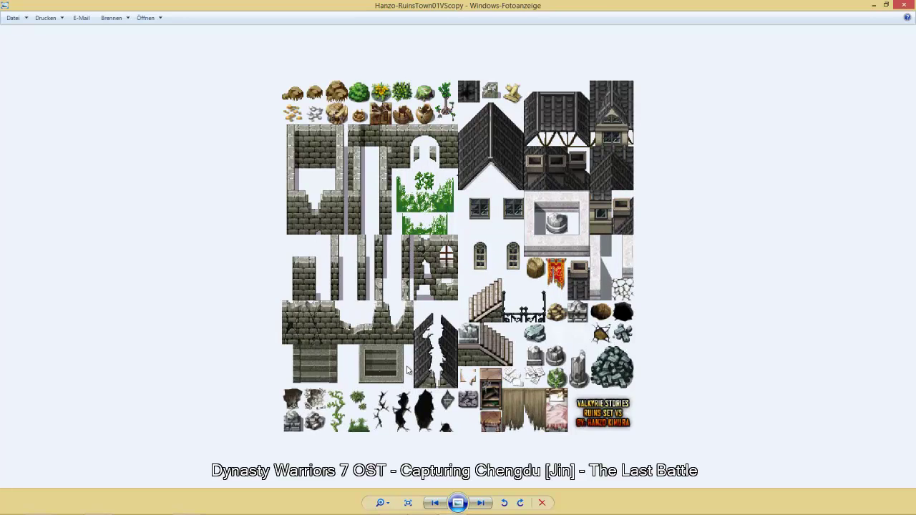
{"action": "scroll", "coordinate": [408, 369], "scroll_direction": "up", "scroll_amount": 1}
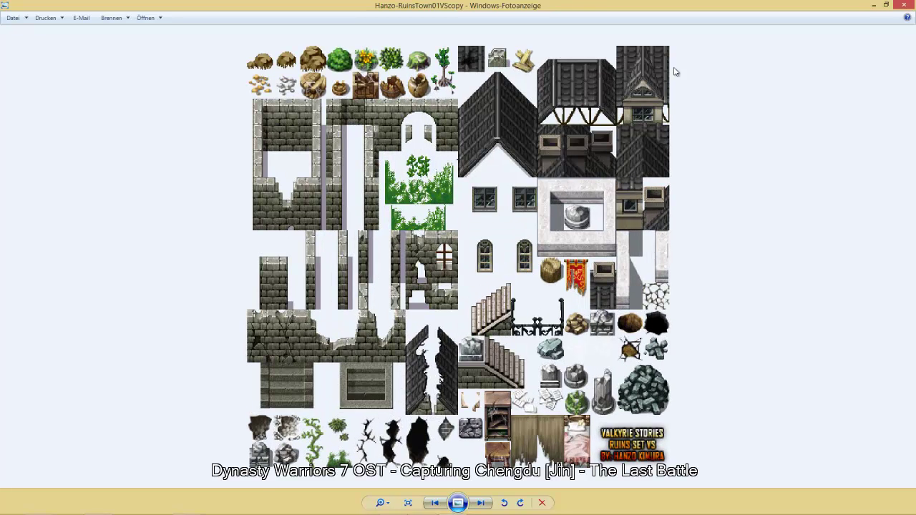
{"action": "mouse_move", "coordinate": [906, 8]}
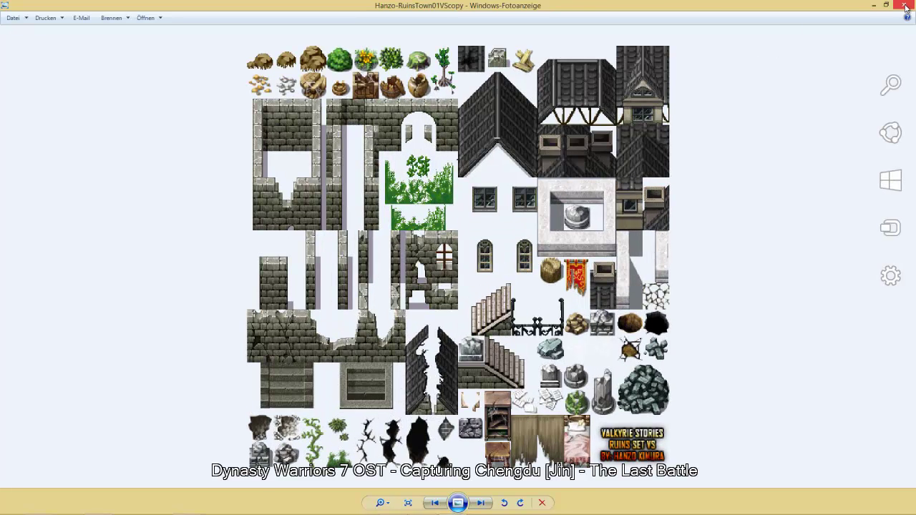
{"action": "left_click", "coordinate": [906, 7]}
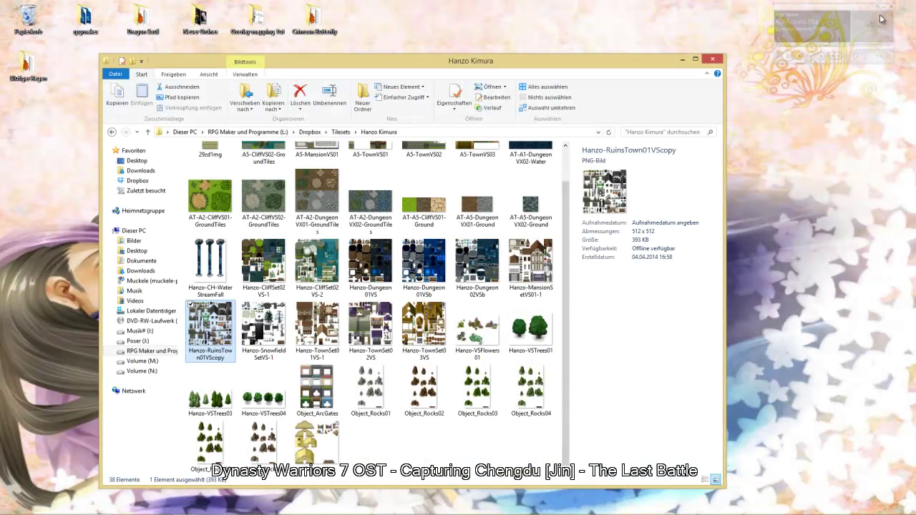
Skip ahead several tracks in the desktop music player
{"action": "left_click", "coordinate": [821, 57]}
{"action": "left_click", "coordinate": [821, 56]}
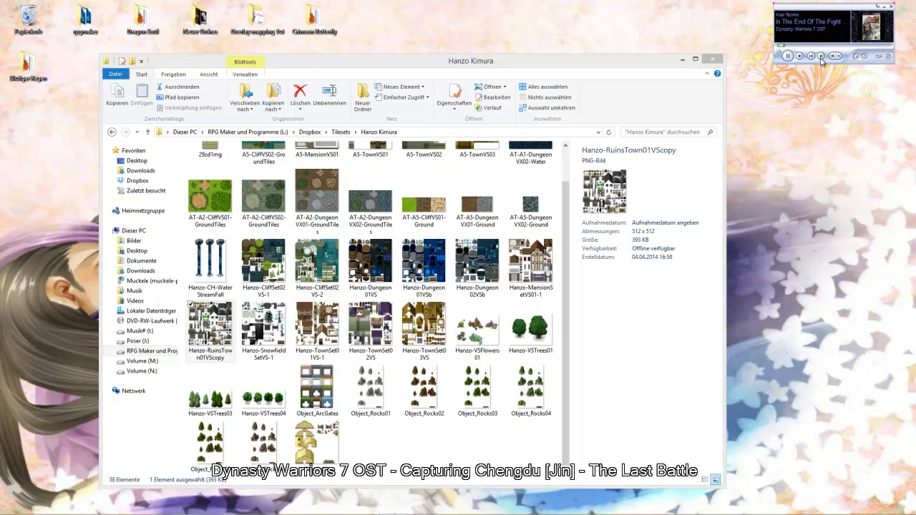
{"action": "left_click", "coordinate": [821, 56]}
{"action": "left_click", "coordinate": [821, 57]}
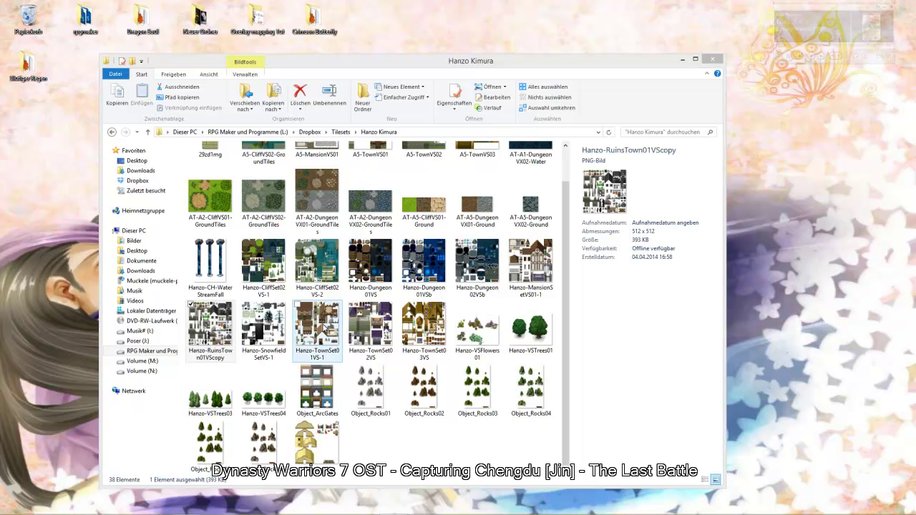
Open the Hanzo-VSFlowers01 image in Photoshop and return to the tileset folder
{"action": "right_click", "coordinate": [484, 342]}
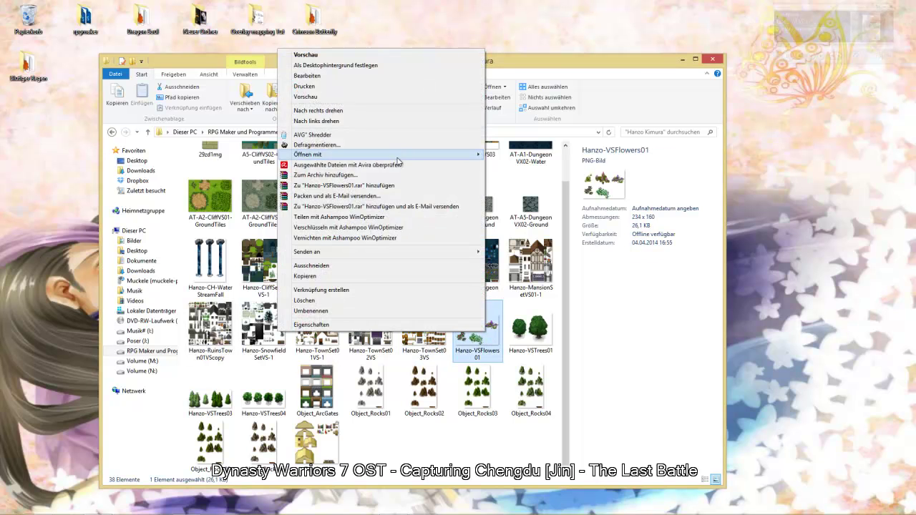
{"action": "mouse_move", "coordinate": [406, 156]}
{"action": "left_click", "coordinate": [209, 159]}
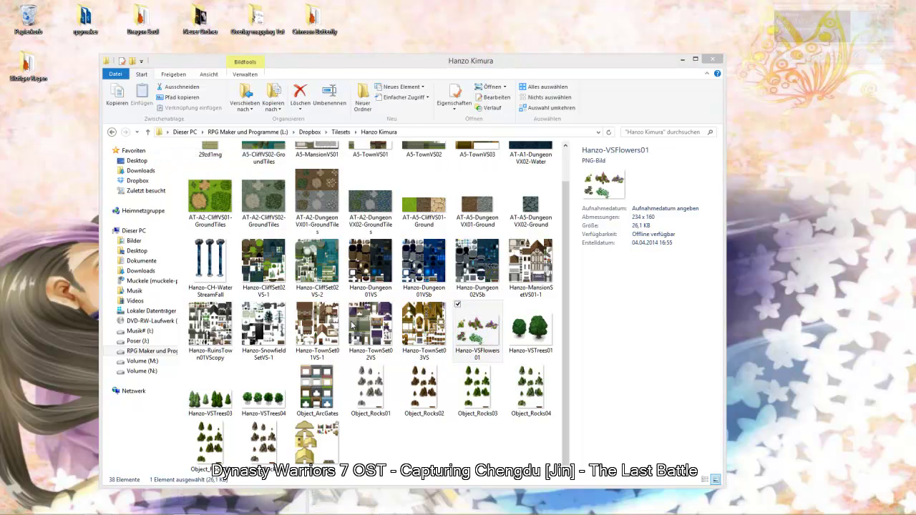
{"action": "left_click", "coordinate": [873, 8]}
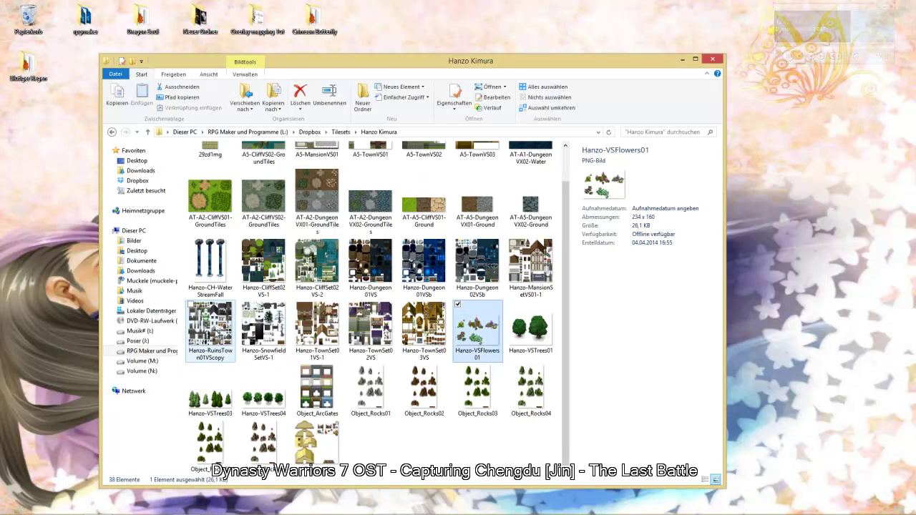
Open the Hanzo-CliffSet02VS-1 tileset in Photoshop and return to the tileset folder
{"action": "right_click", "coordinate": [265, 274]}
{"action": "mouse_move", "coordinate": [212, 339]}
{"action": "left_click", "coordinate": [301, 340]}
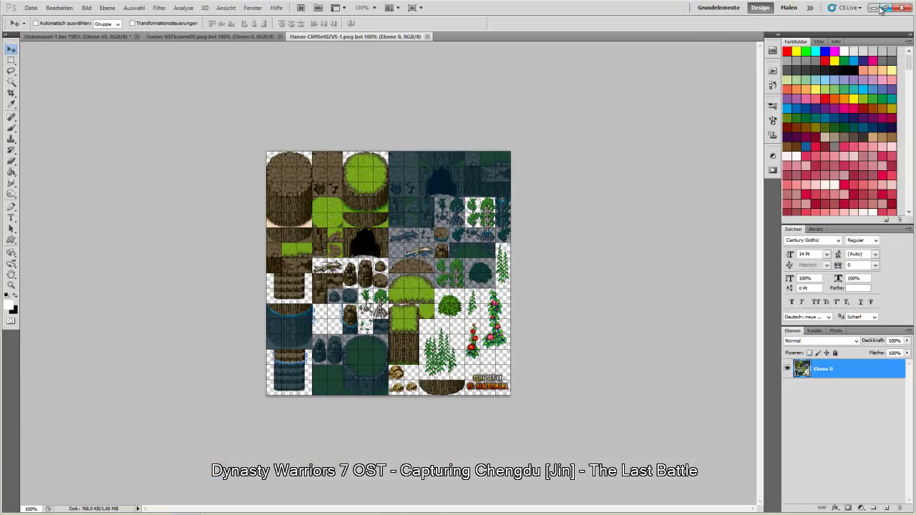
{"action": "left_click", "coordinate": [902, 8]}
Preview the Hanzo-CliffSet02VS-2 tileset enlarged in the photo viewer and close it
{"action": "double_click", "coordinate": [315, 276]}
{"action": "scroll", "coordinate": [366, 294], "scroll_direction": "up", "scroll_amount": 2}
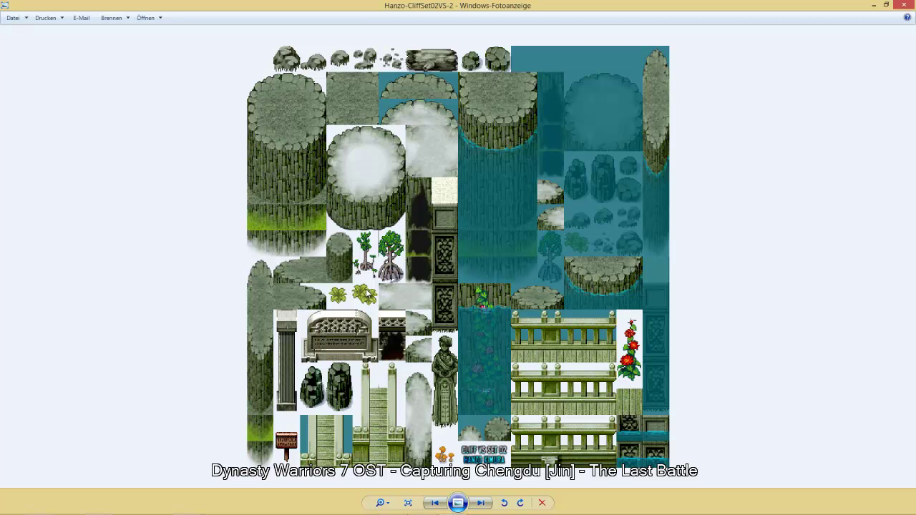
{"action": "left_click", "coordinate": [908, 6]}
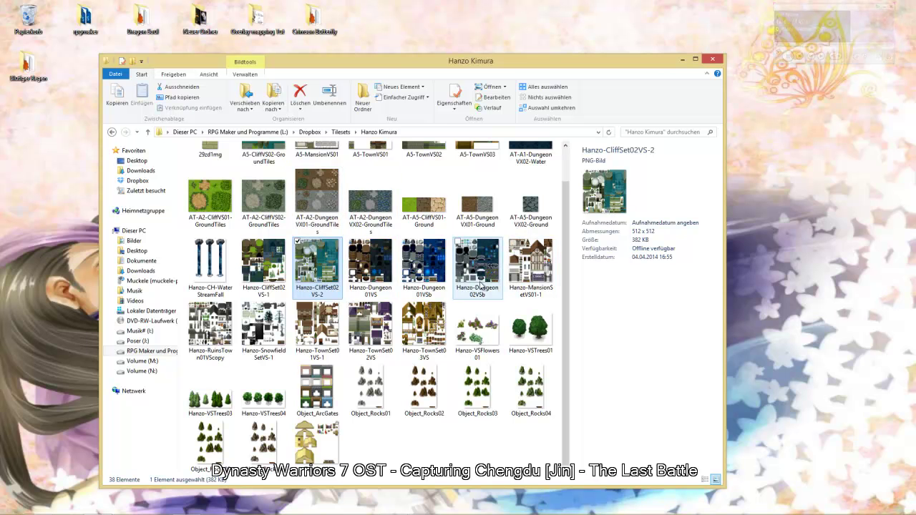
Preview the Hanzo-Dungeon01VSb, Hanzo-TownSet03VS and Hanzo-MansionSetVS01-1 tilesets in the photo viewer, closing each one
{"action": "double_click", "coordinate": [421, 279]}
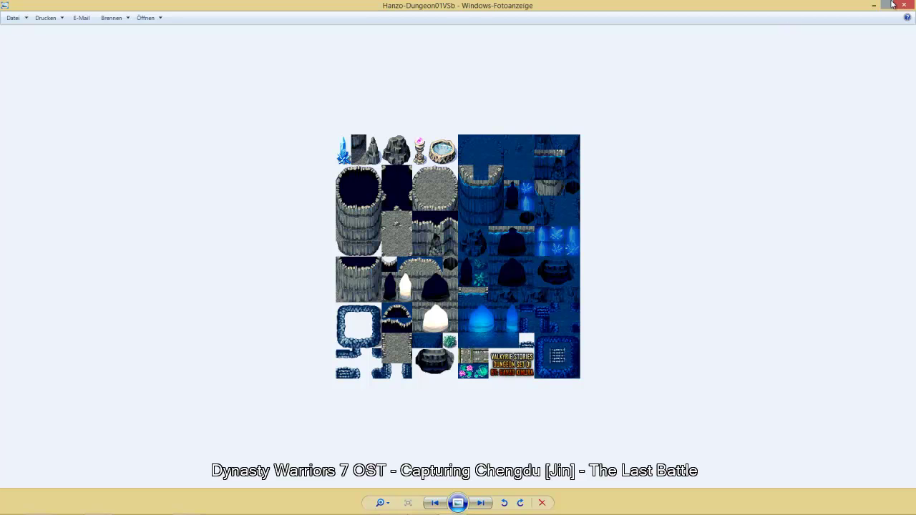
{"action": "left_click", "coordinate": [904, 5]}
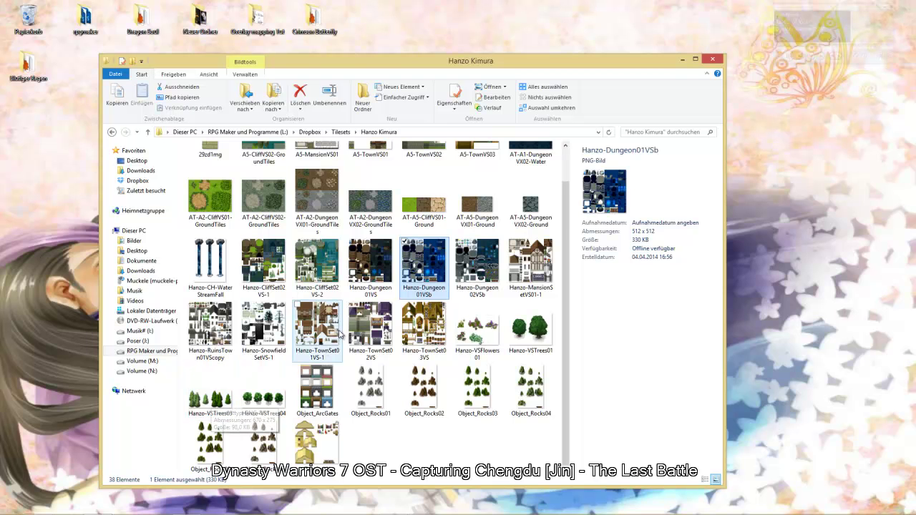
{"action": "double_click", "coordinate": [439, 342]}
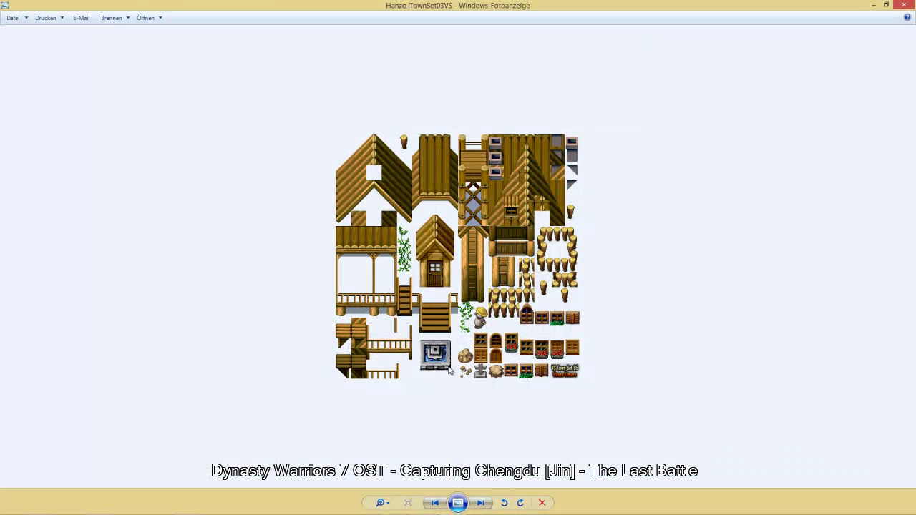
{"action": "left_click", "coordinate": [904, 5]}
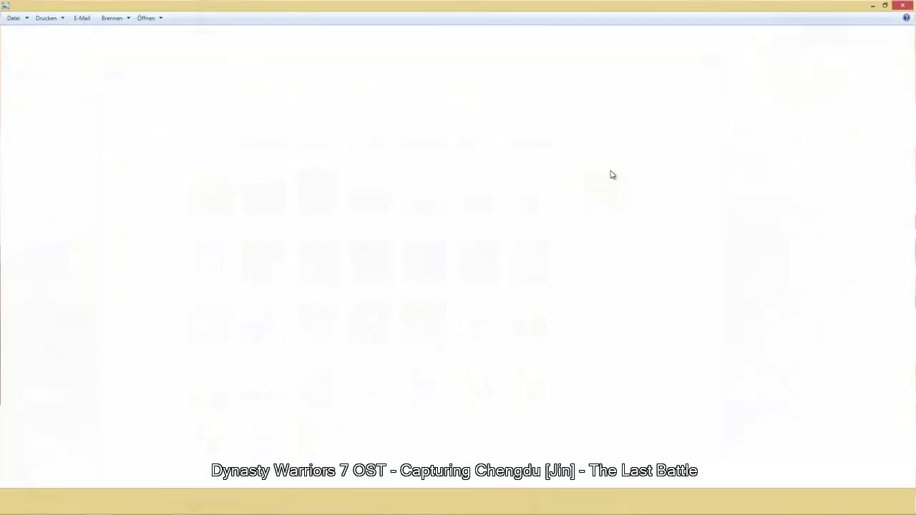
{"action": "left_click", "coordinate": [535, 267]}
{"action": "double_click", "coordinate": [535, 266]}
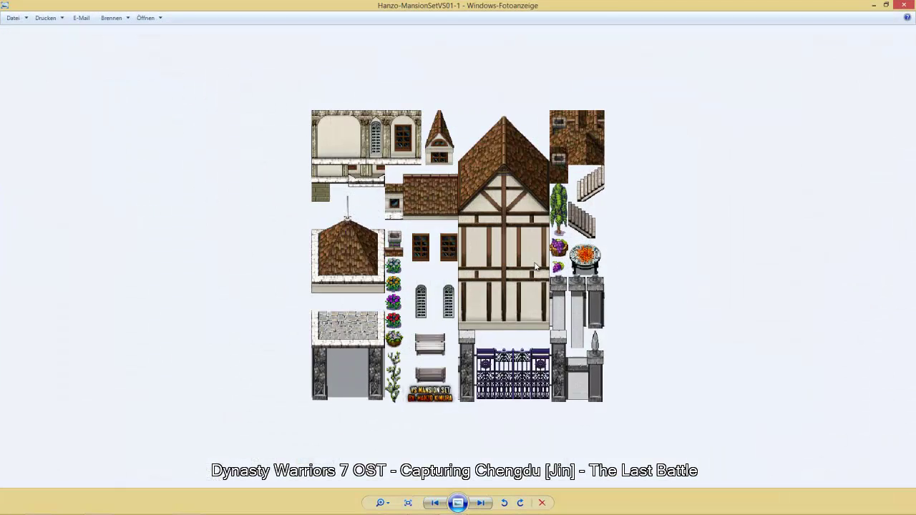
{"action": "left_click", "coordinate": [905, 5]}
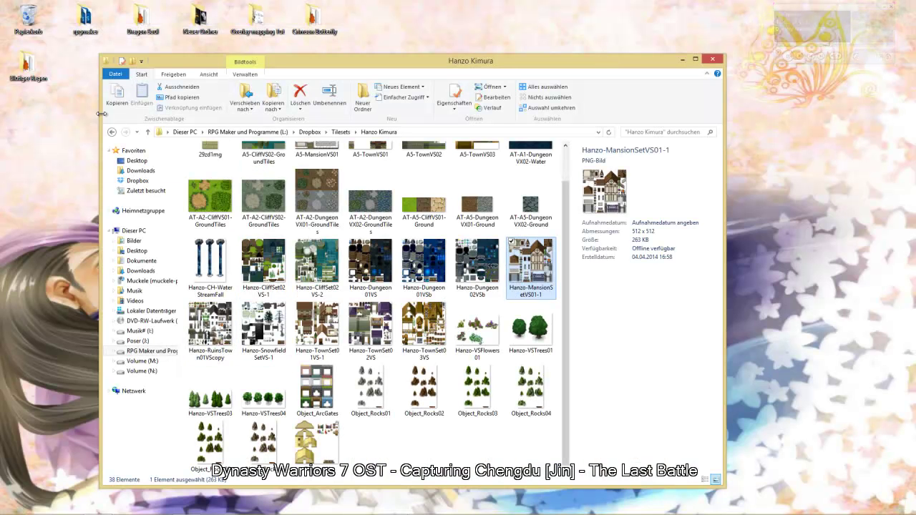
Look through the Celianna tileset folder and switch back to Photoshop
{"action": "left_click", "coordinate": [112, 133]}
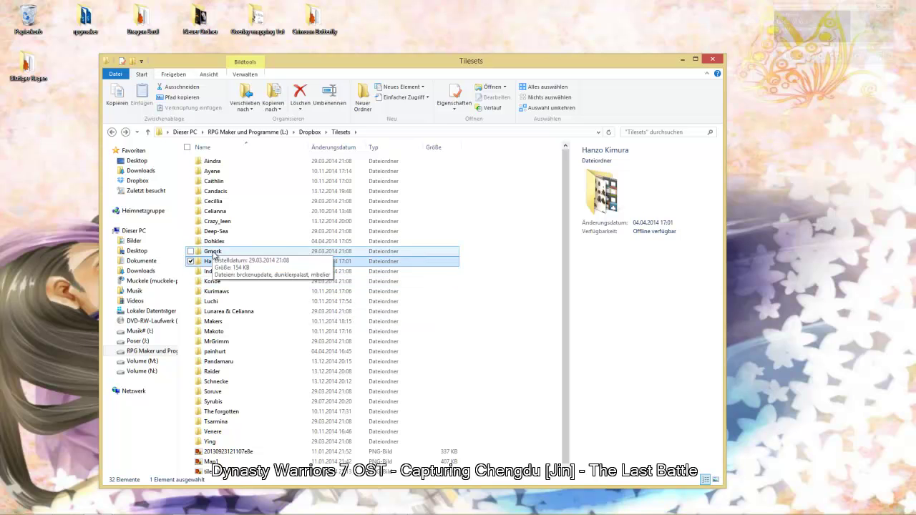
{"action": "double_click", "coordinate": [215, 212]}
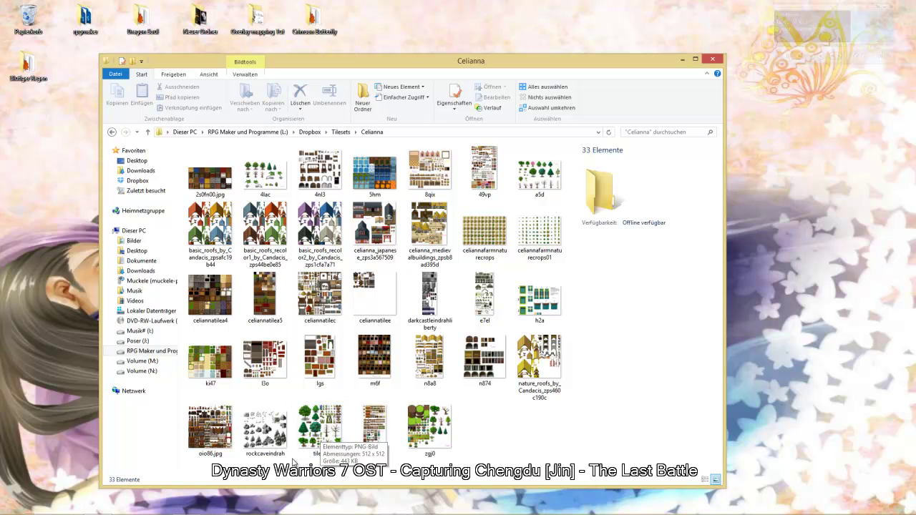
{"action": "left_click", "coordinate": [186, 506]}
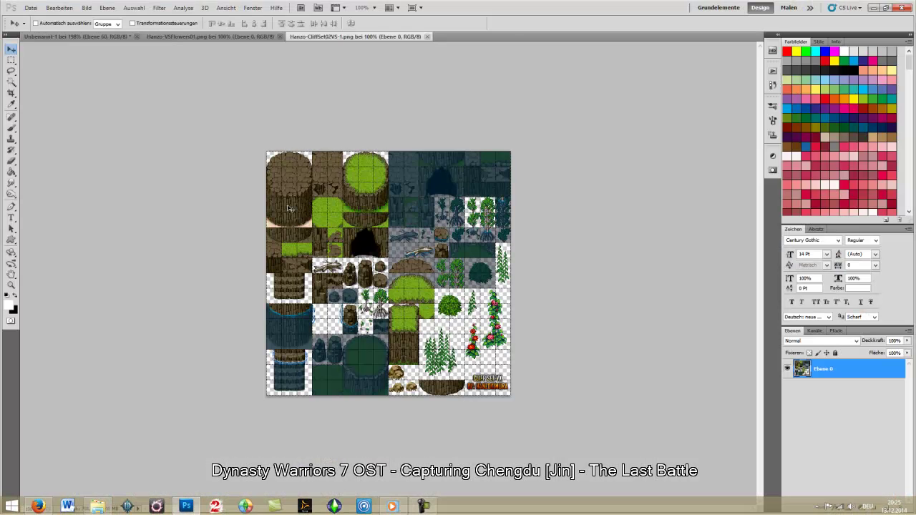
Set the Rectangular Marquee to the Normal style and select the yellow flower bush in the Hanzo-VSFlowers01 image
{"action": "left_click", "coordinate": [208, 35]}
{"action": "left_click", "coordinate": [12, 60]}
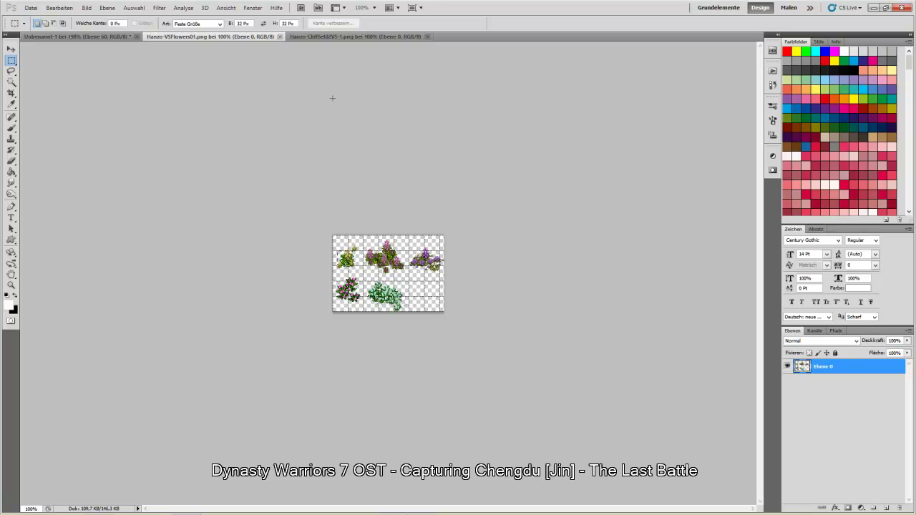
{"action": "left_click", "coordinate": [198, 23]}
{"action": "left_click", "coordinate": [187, 32]}
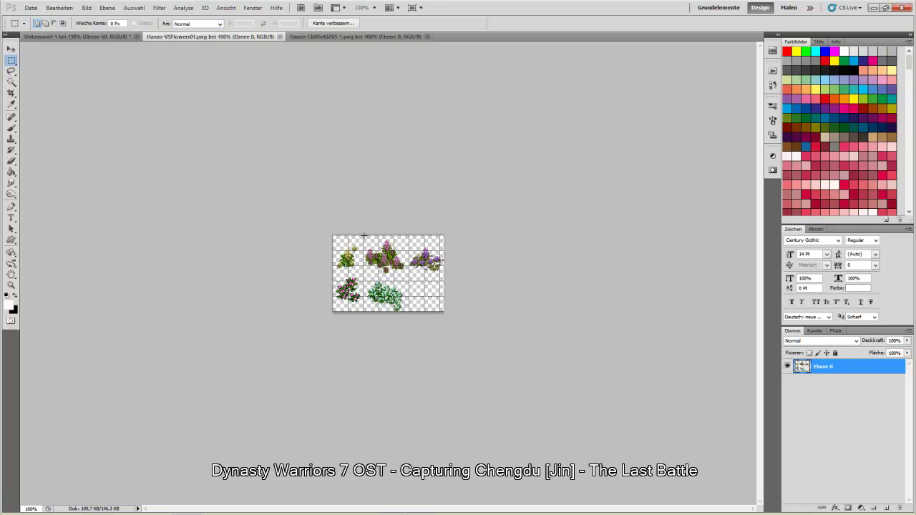
{"action": "left_click_drag", "start_coordinate": [359, 271], "coordinate": [364, 272]}
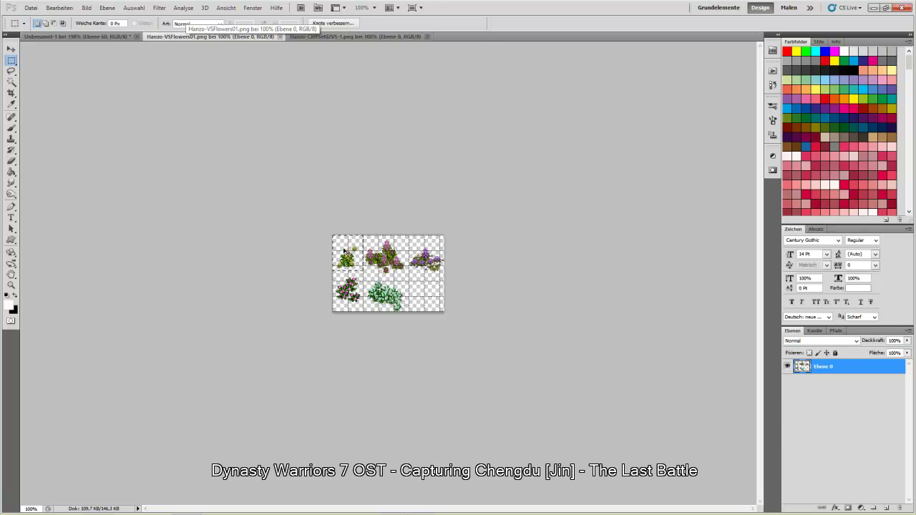
Paste the yellow flower bush into the map above the Ground group and place it at the left edge of the courtyard entrance
{"action": "left_click", "coordinate": [92, 37]}
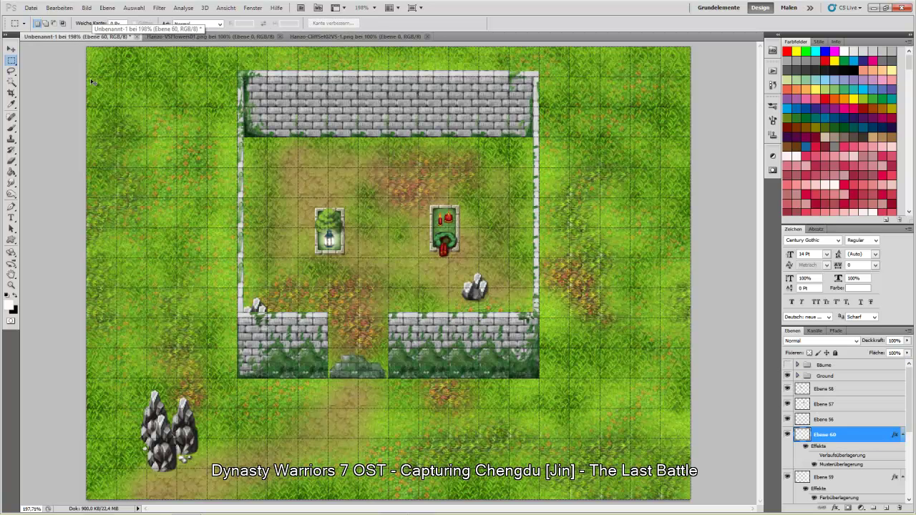
{"action": "key", "text": "ctrl+v"}
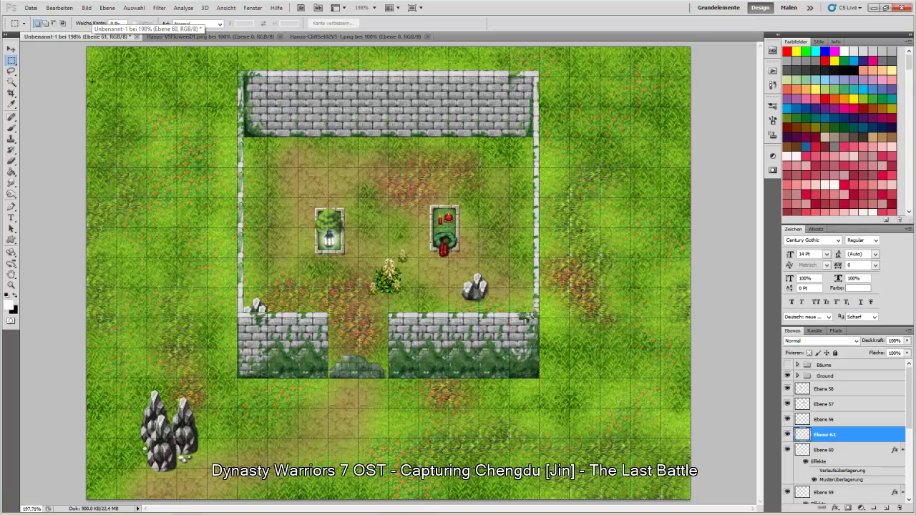
{"action": "left_click", "coordinate": [11, 50]}
{"action": "left_click_drag", "start_coordinate": [393, 269], "coordinate": [277, 170]}
{"action": "left_click_drag", "start_coordinate": [858, 433], "coordinate": [841, 371]}
{"action": "left_click_drag", "start_coordinate": [275, 170], "coordinate": [328, 370]}
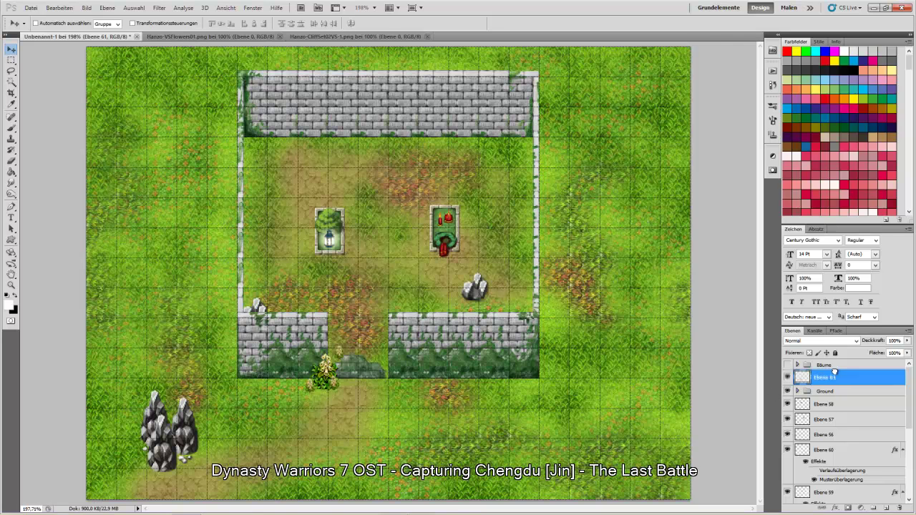
Move the flower bush's layer above the Bäume group, undoing the accidental drop into that hidden group
{"action": "left_click_drag", "start_coordinate": [835, 369], "coordinate": [834, 368]}
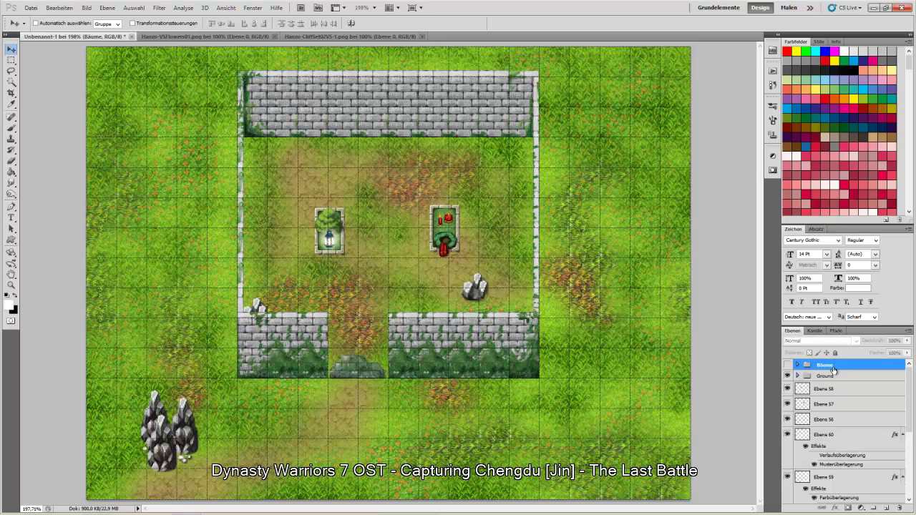
{"action": "left_click", "coordinate": [60, 8]}
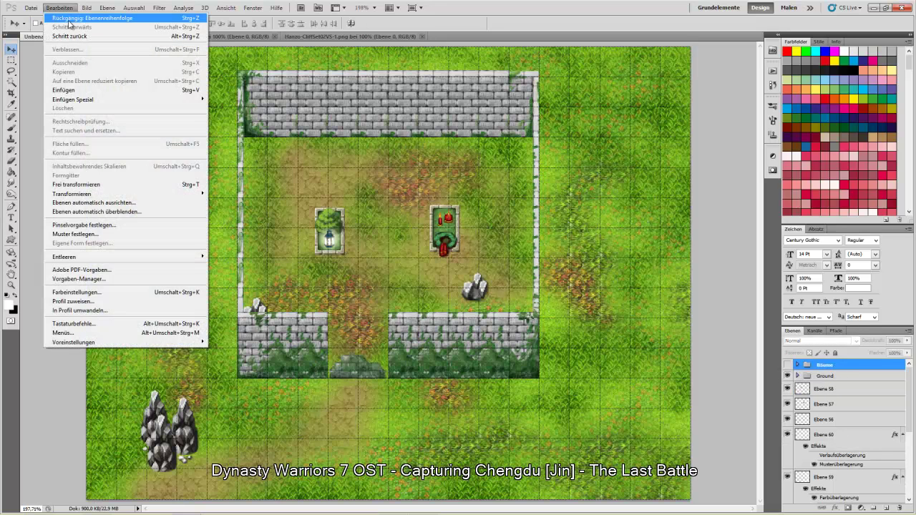
{"action": "left_click", "coordinate": [69, 18]}
{"action": "left_click_drag", "start_coordinate": [835, 378], "coordinate": [838, 360]}
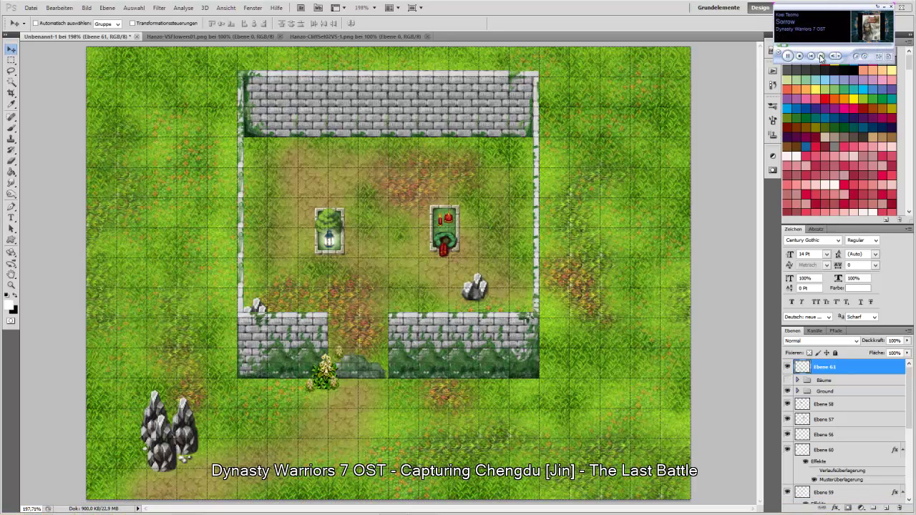
Skip forward through the Dynasty Warriors 7 OST tracks in the desktop music player
{"action": "left_click", "coordinate": [822, 56]}
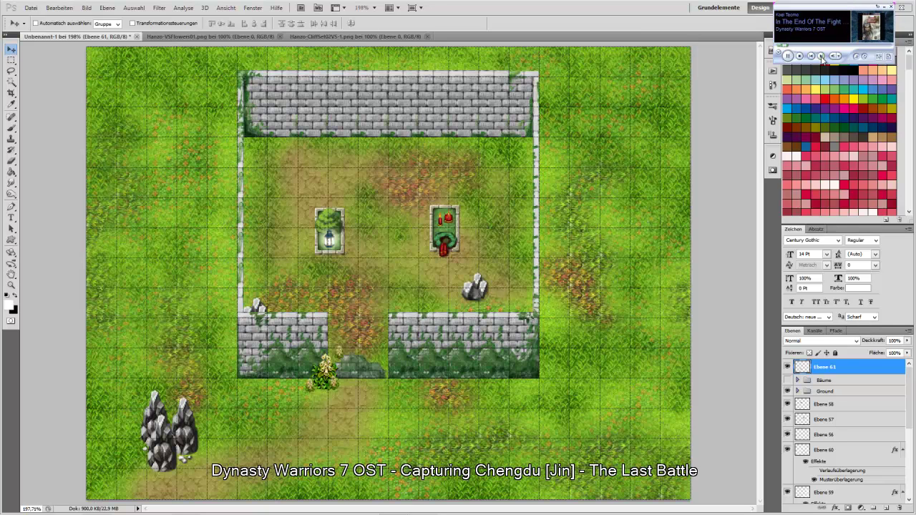
{"action": "left_click", "coordinate": [821, 58]}
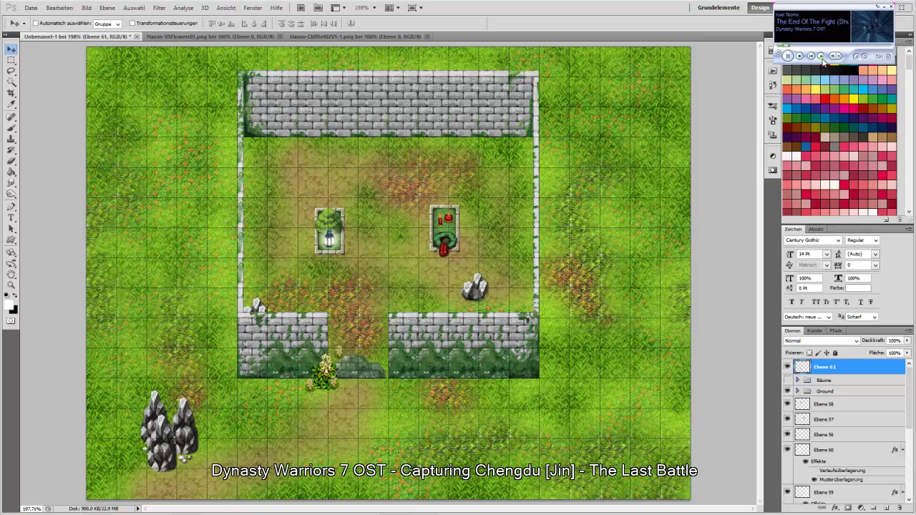
{"action": "left_click", "coordinate": [822, 57]}
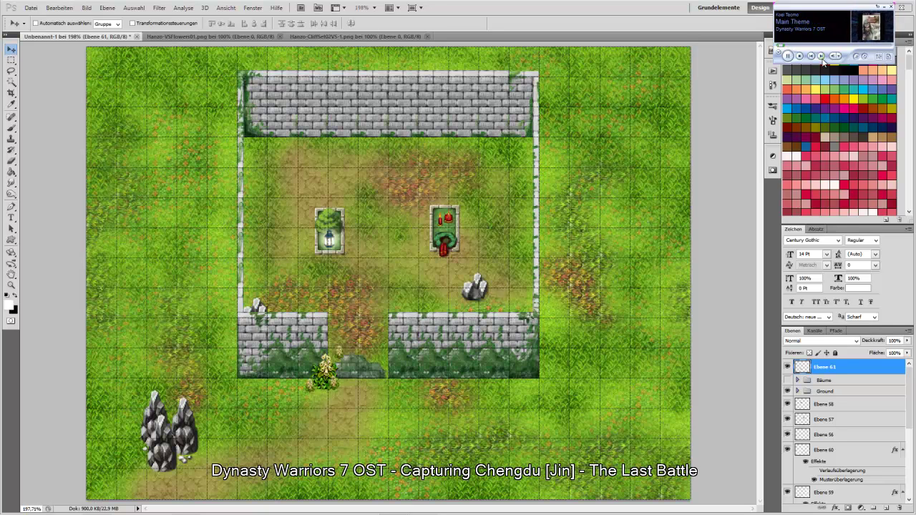
{"action": "left_click", "coordinate": [822, 57]}
{"action": "left_click", "coordinate": [822, 57]}
{"action": "left_click", "coordinate": [822, 57]}
{"action": "left_click", "coordinate": [822, 56]}
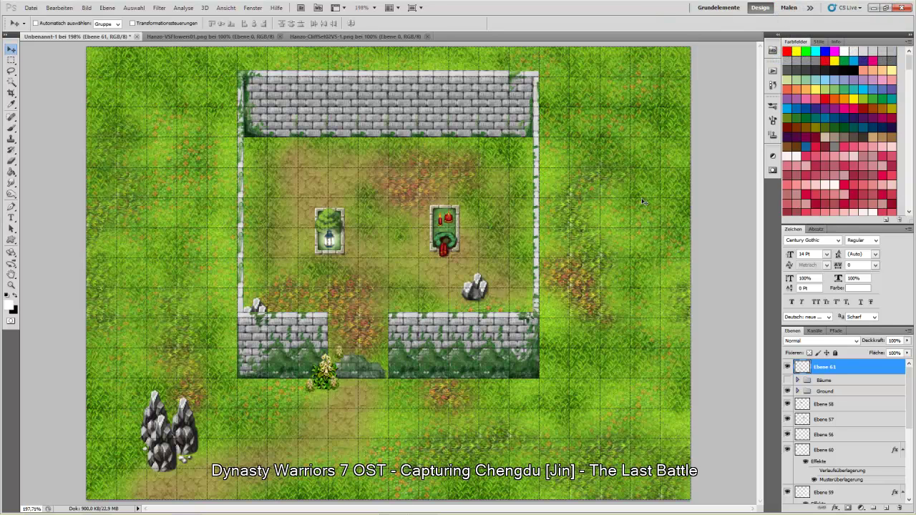
Return to the Hanzo-VSFlowers01 image and activate the Zoom tool
{"action": "left_click", "coordinate": [226, 36]}
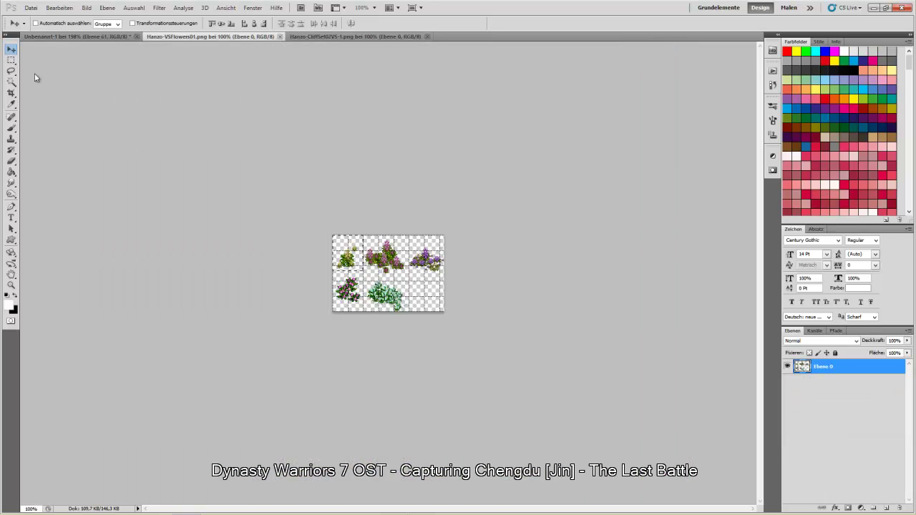
{"action": "left_click", "coordinate": [11, 285]}
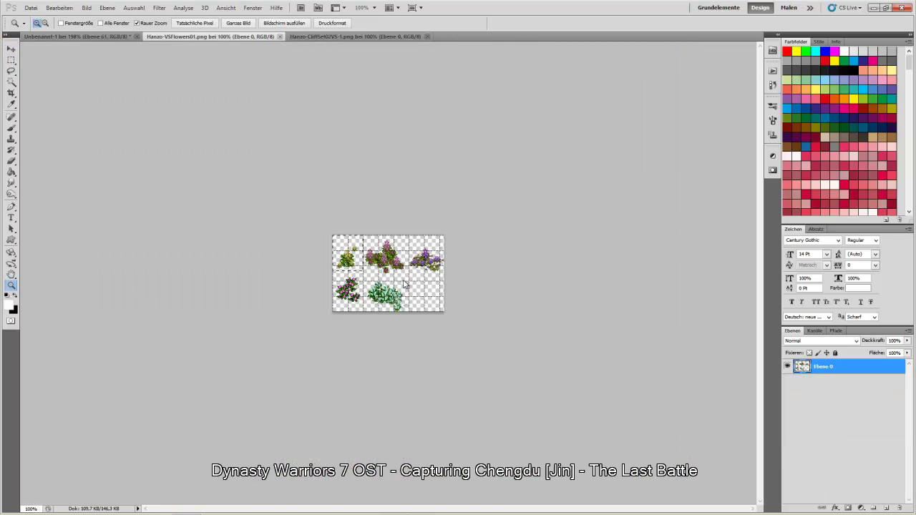